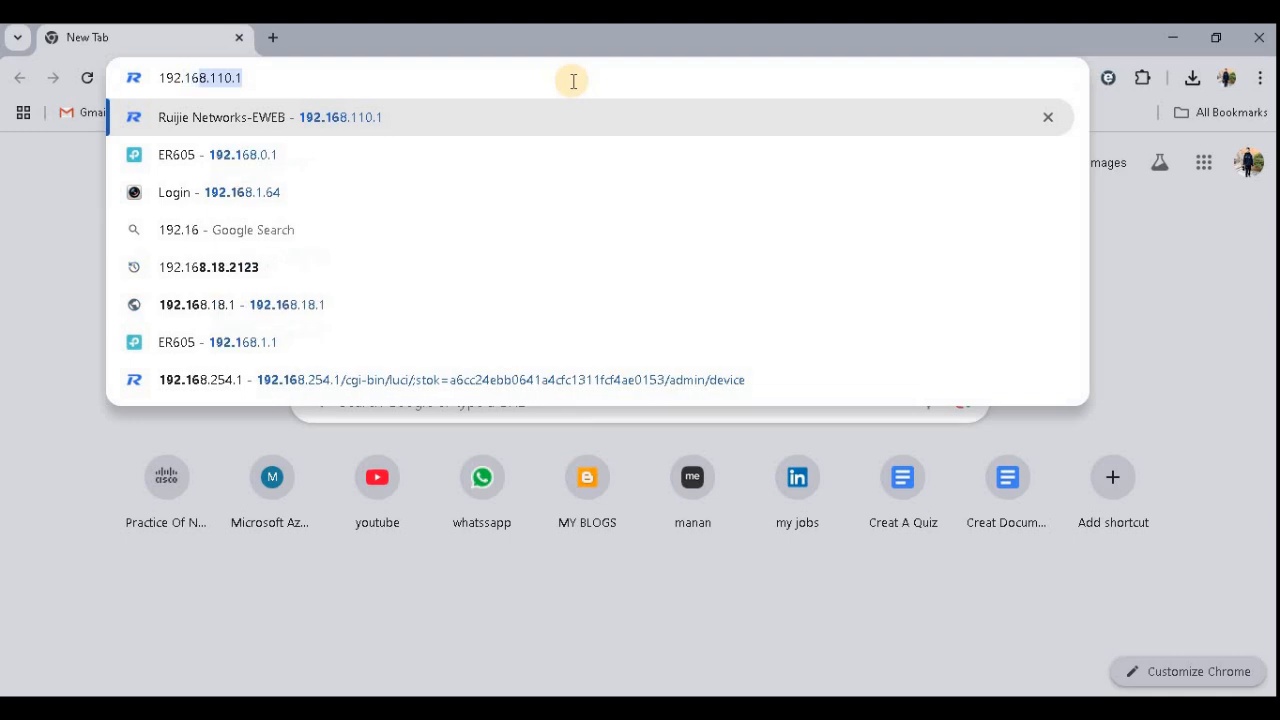
# - Open the gateway's web management at 192.168.10.1 and log in with the admin password
pyautogui.press('Return')
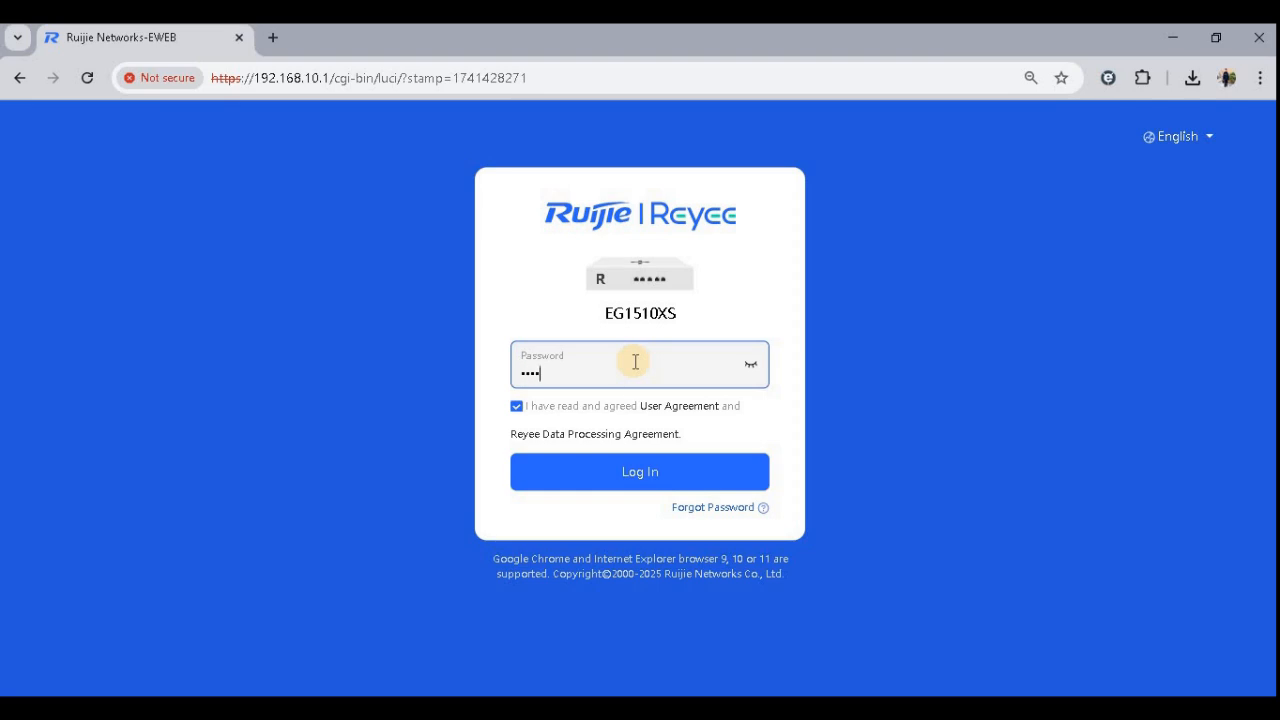
pyautogui.click(753, 366)
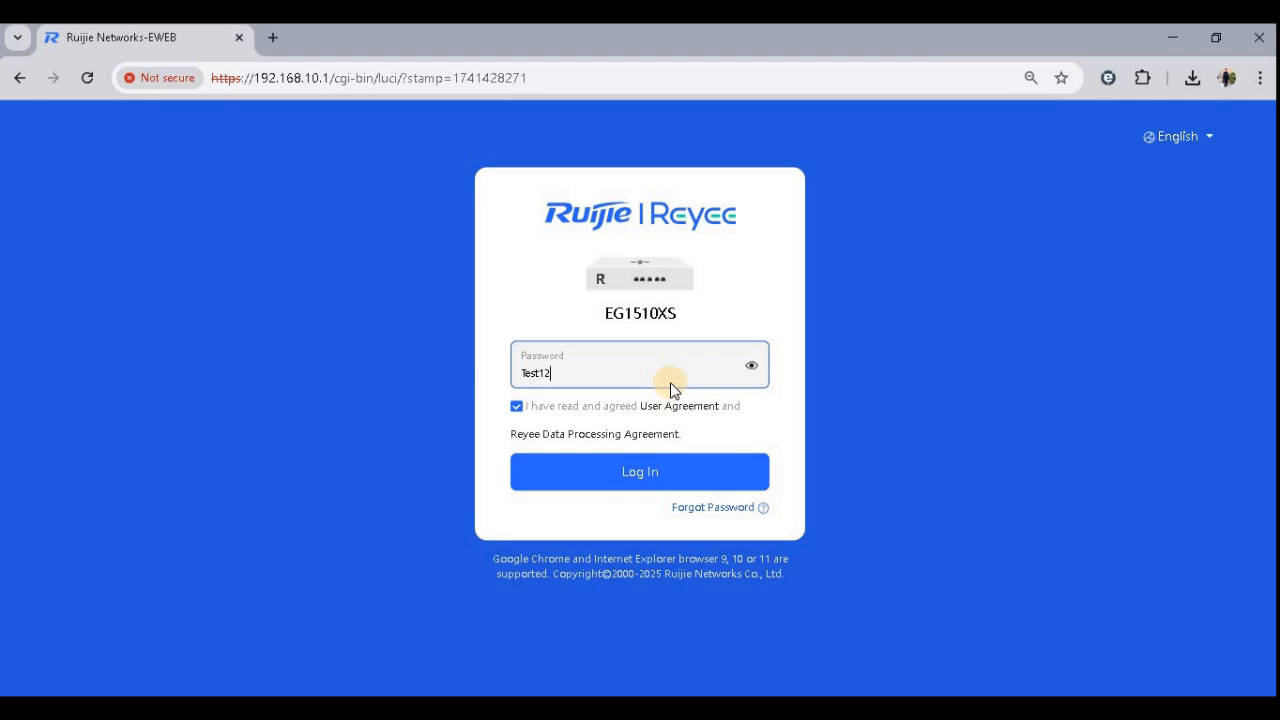
pyautogui.press('Return')
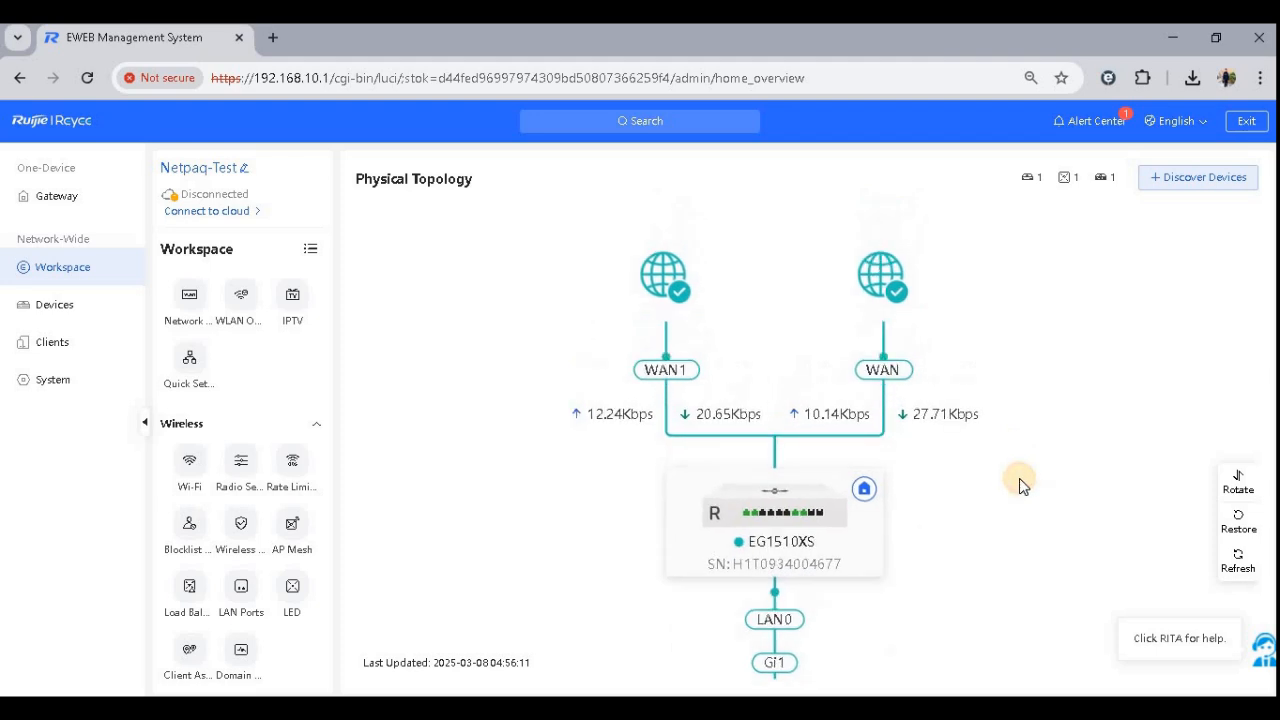
# - Examine the physical topology linking the EG1510XS gateway, switch and RAP2200(F) access point
pyautogui.scroll(3, 988, 483)
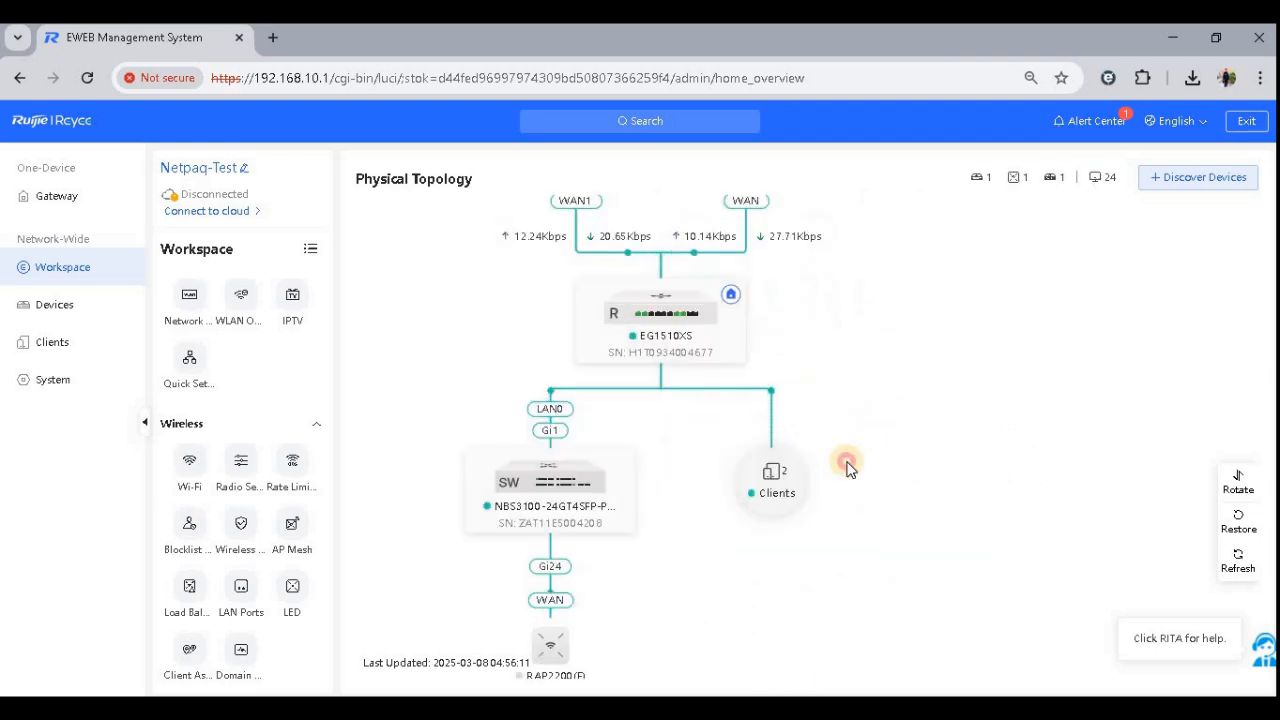
pyautogui.scroll(2, 755, 353)
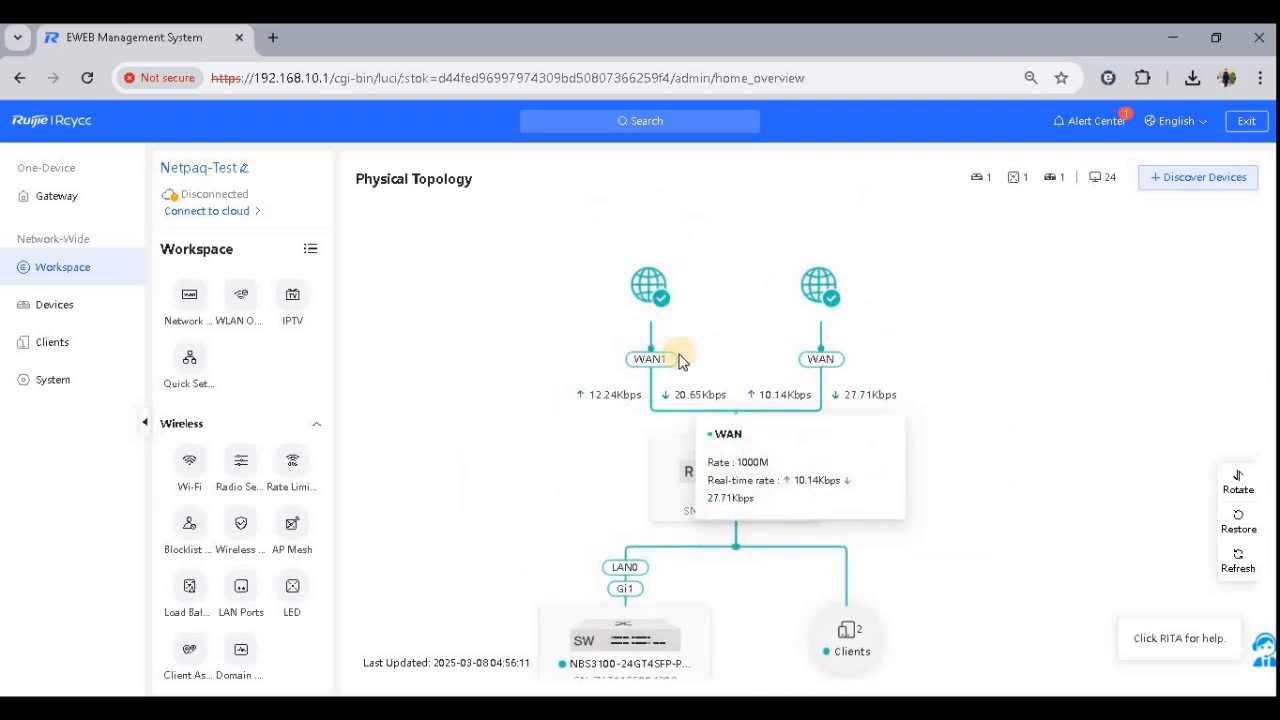
pyautogui.moveTo(539, 421); pyautogui.dragTo(533, 305)
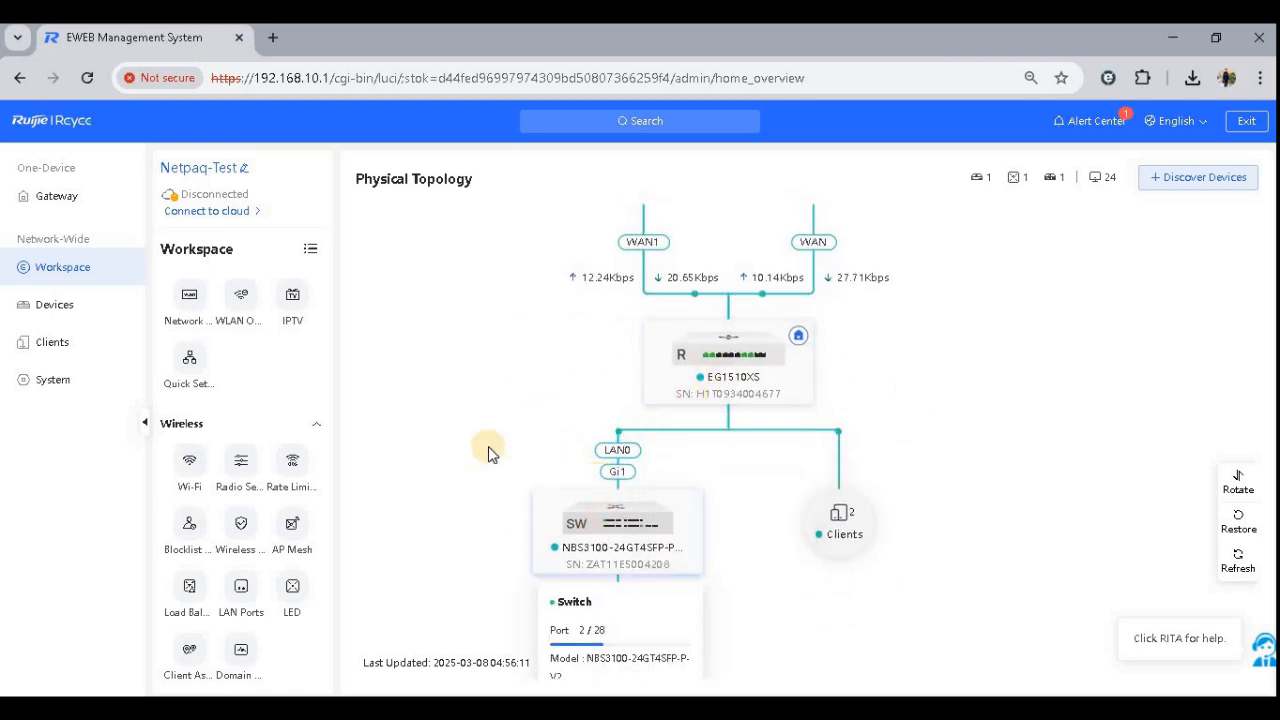
pyautogui.moveTo(508, 368); pyautogui.dragTo(514, 314)
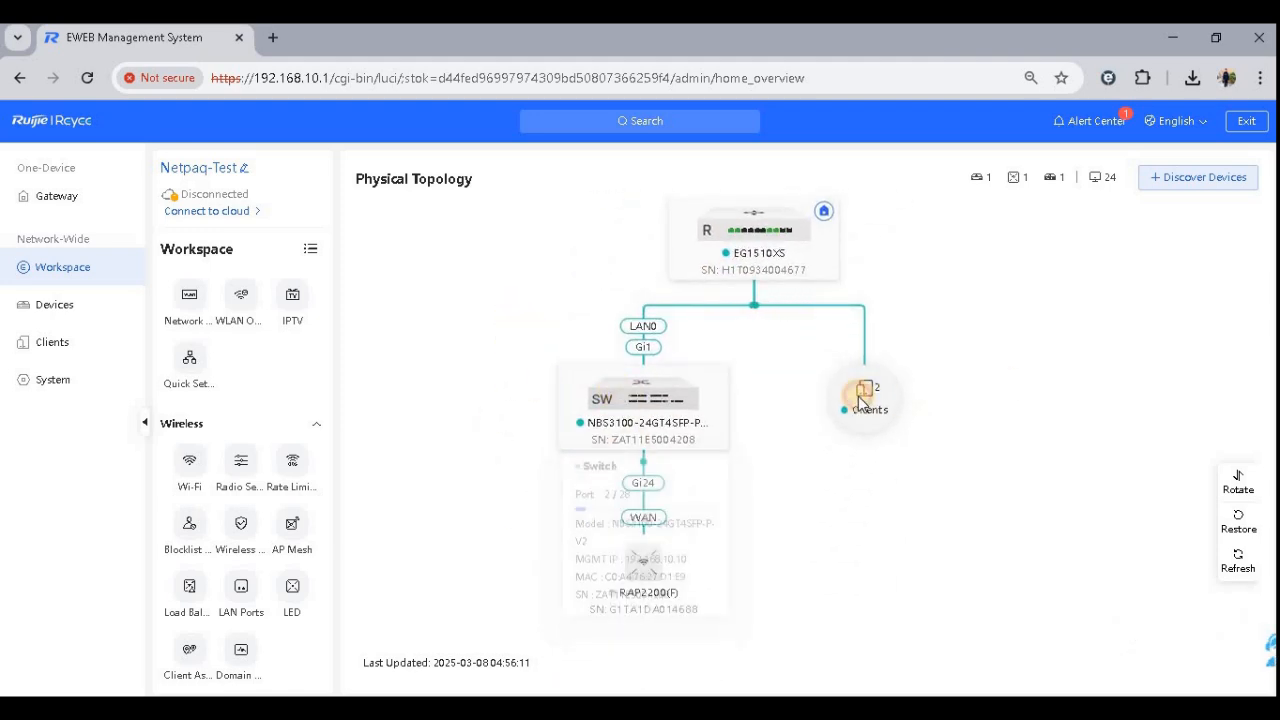
# - Open the topology's Clients list to review the connected clients, then close it
pyautogui.click(857, 394)
pyautogui.moveTo(435, 315); pyautogui.dragTo(686, 349)
pyautogui.click(452, 390)
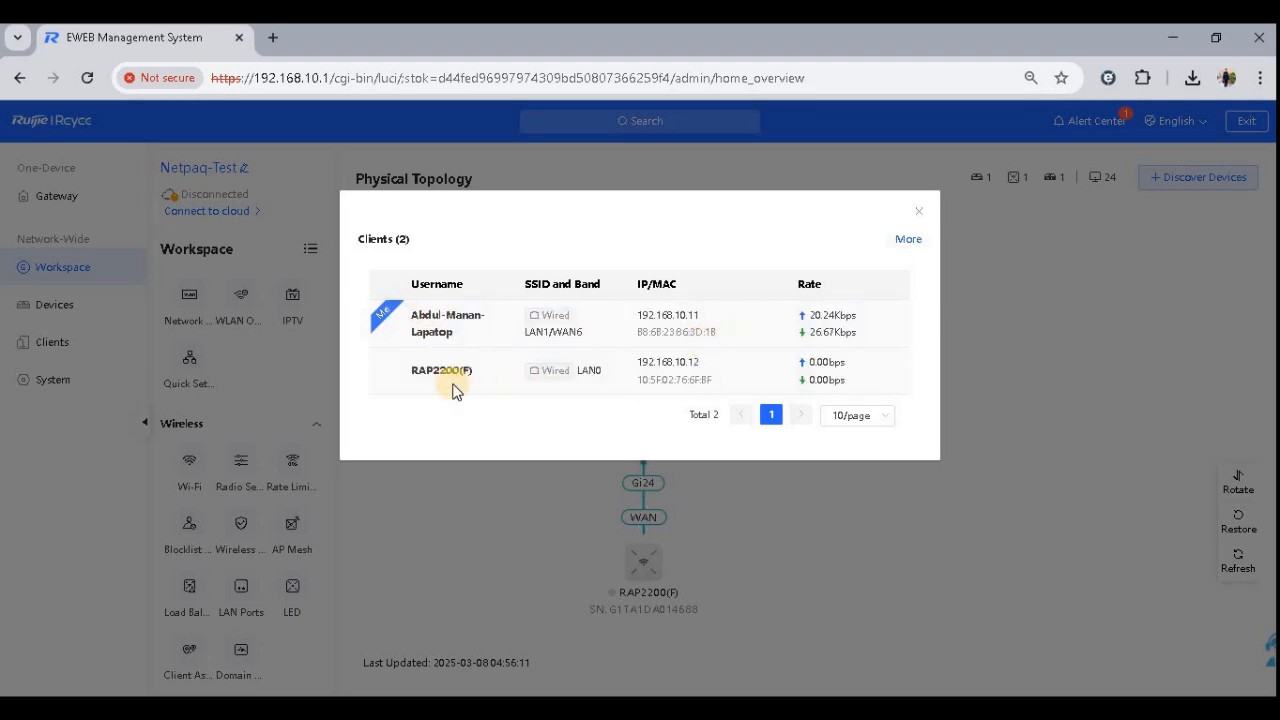
pyautogui.tripleClick(425, 370)
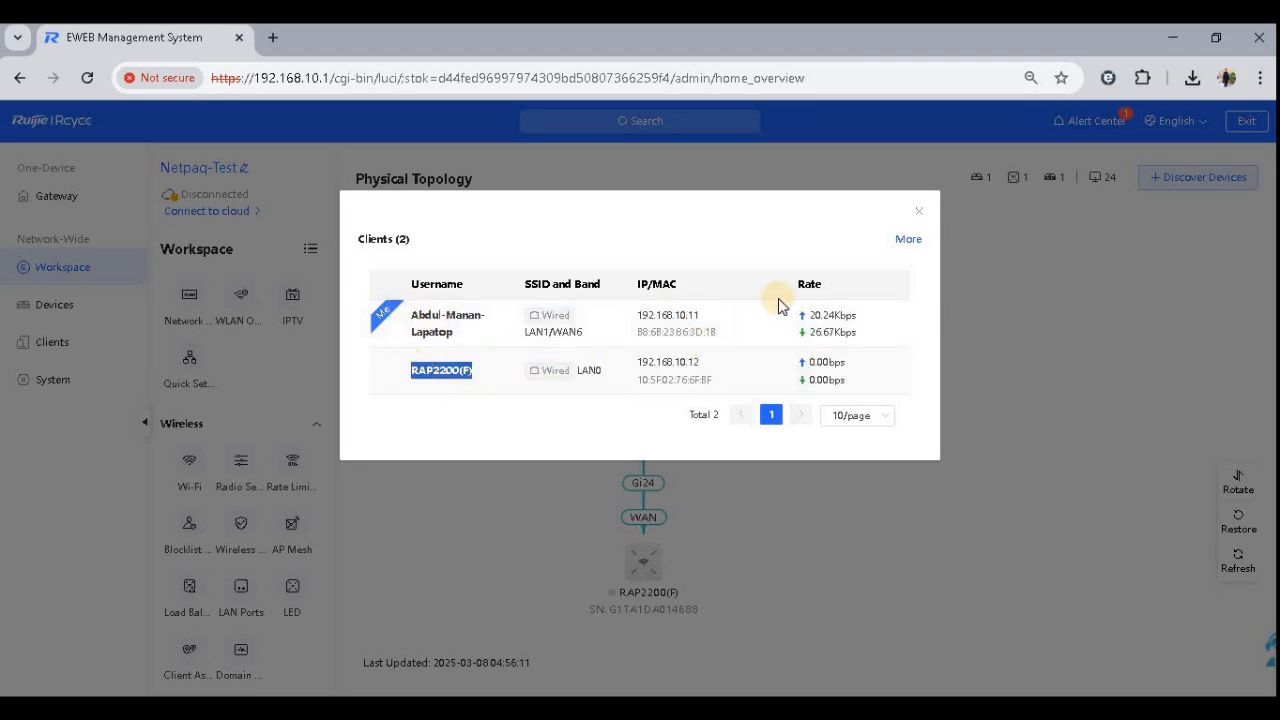
pyautogui.click(919, 210)
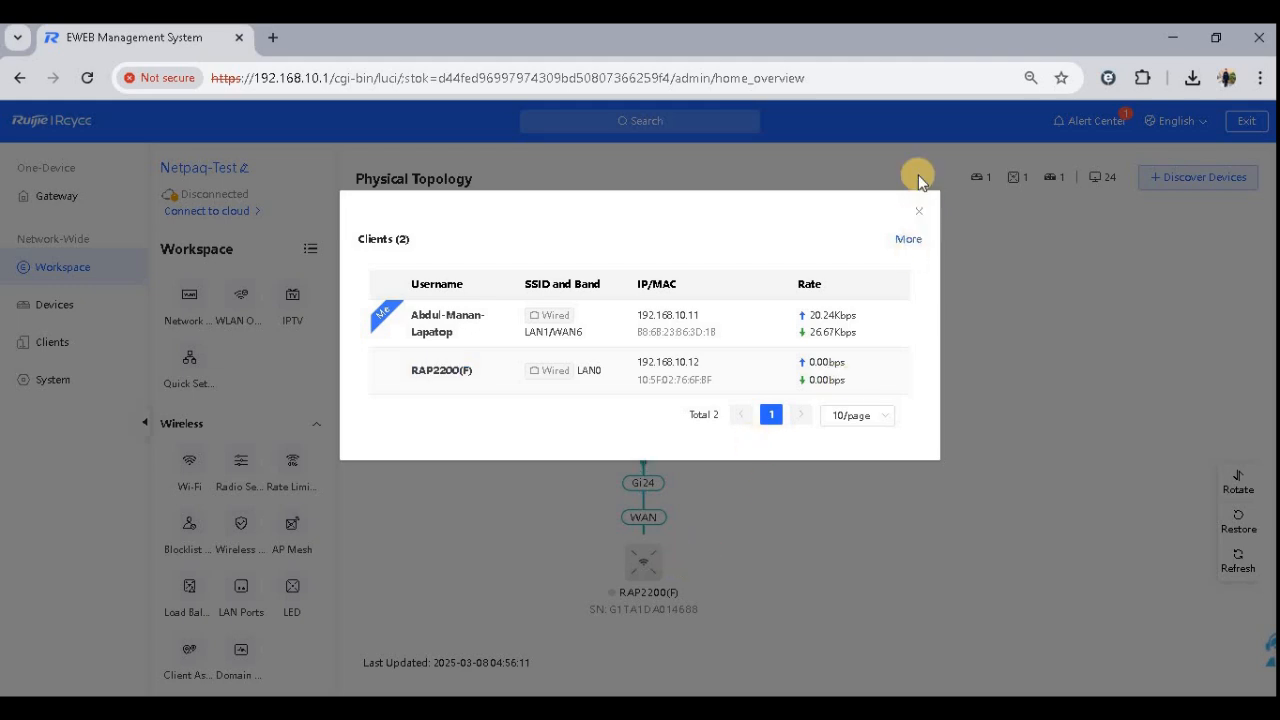
pyautogui.click(916, 216)
pyautogui.moveTo(632, 604)
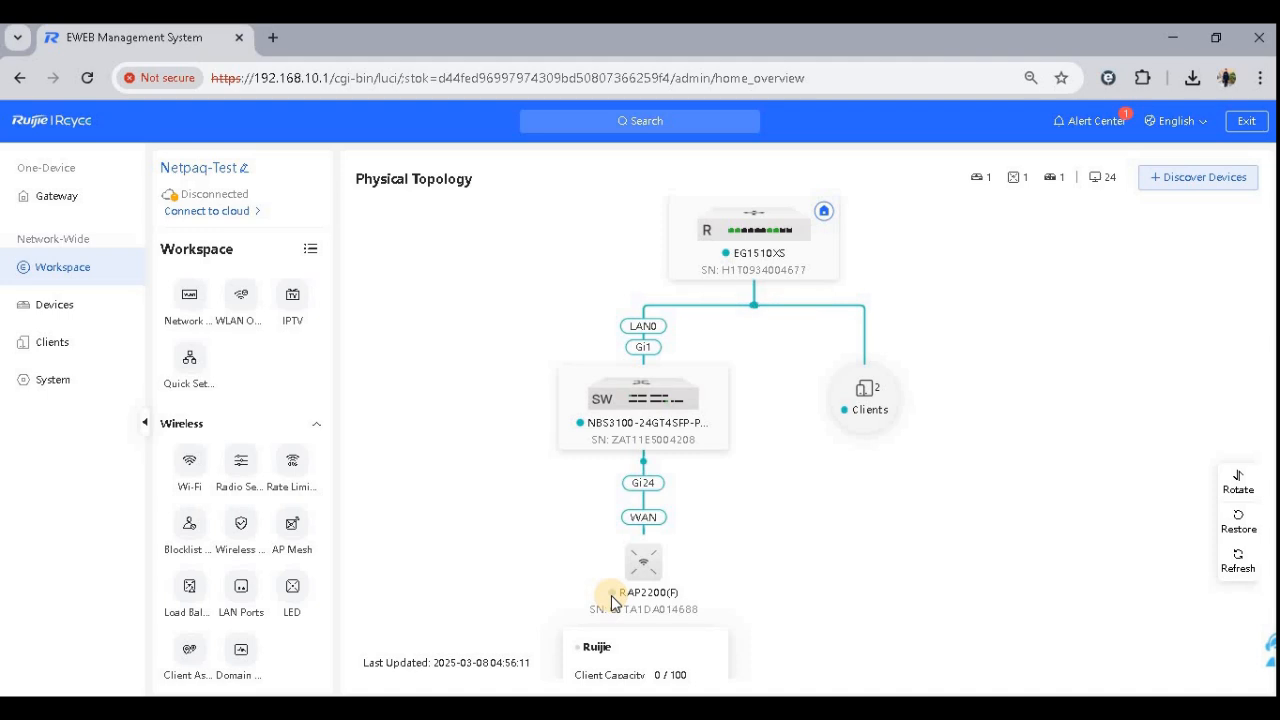
pyautogui.moveTo(536, 558); pyautogui.dragTo(660, 585)
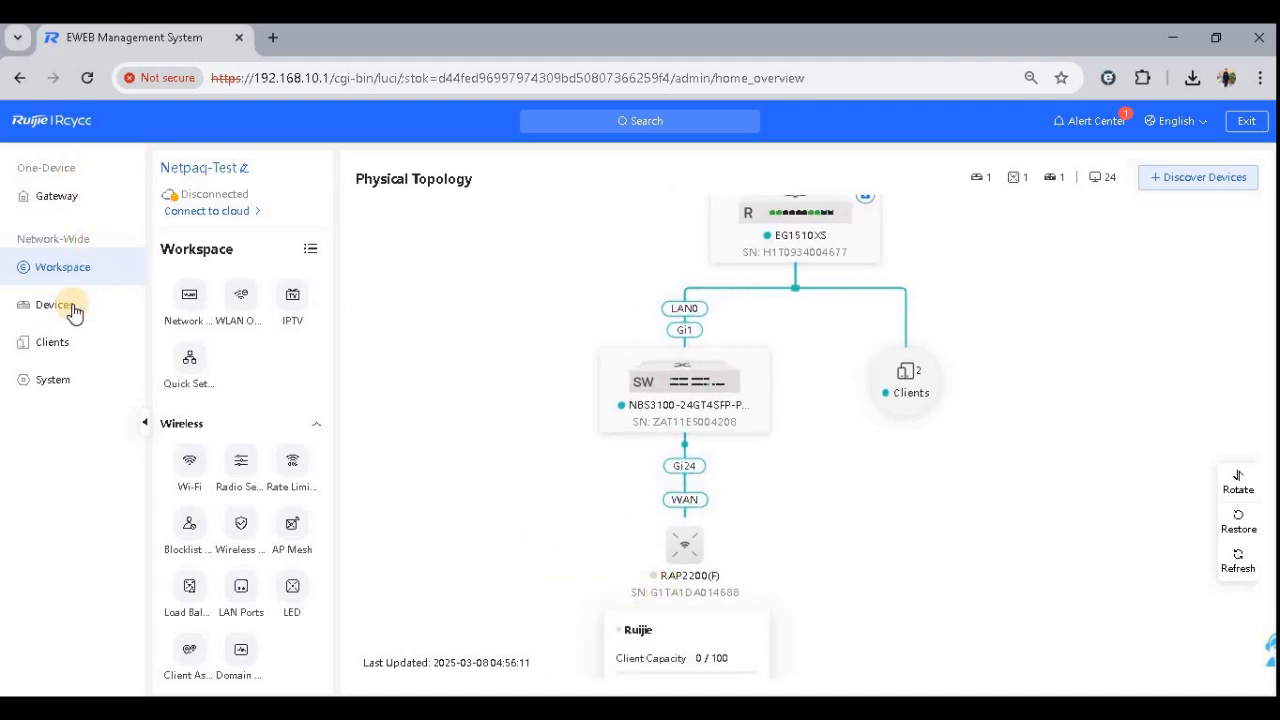
# - Open the Devices list and, in the Word plan document, highlight the Load Balancing item in yellow
pyautogui.click(100, 302)
pyautogui.click(750, 708)
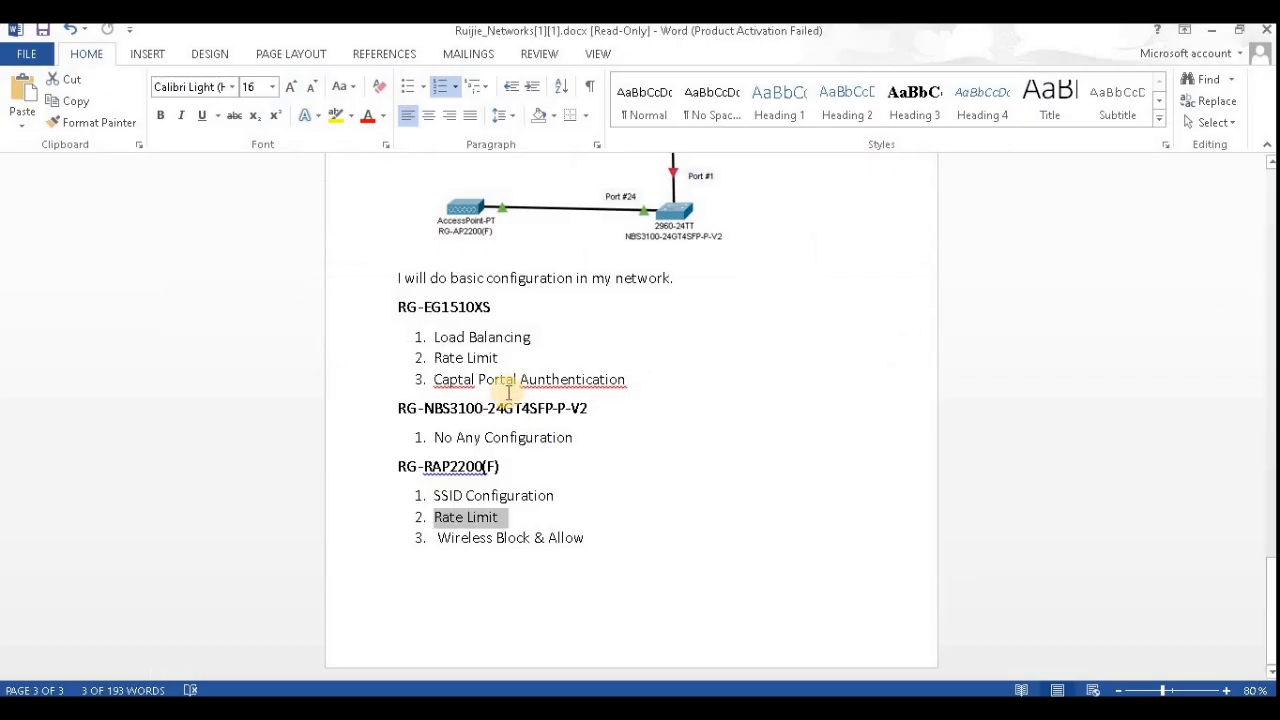
pyautogui.moveTo(546, 338); pyautogui.dragTo(397, 334)
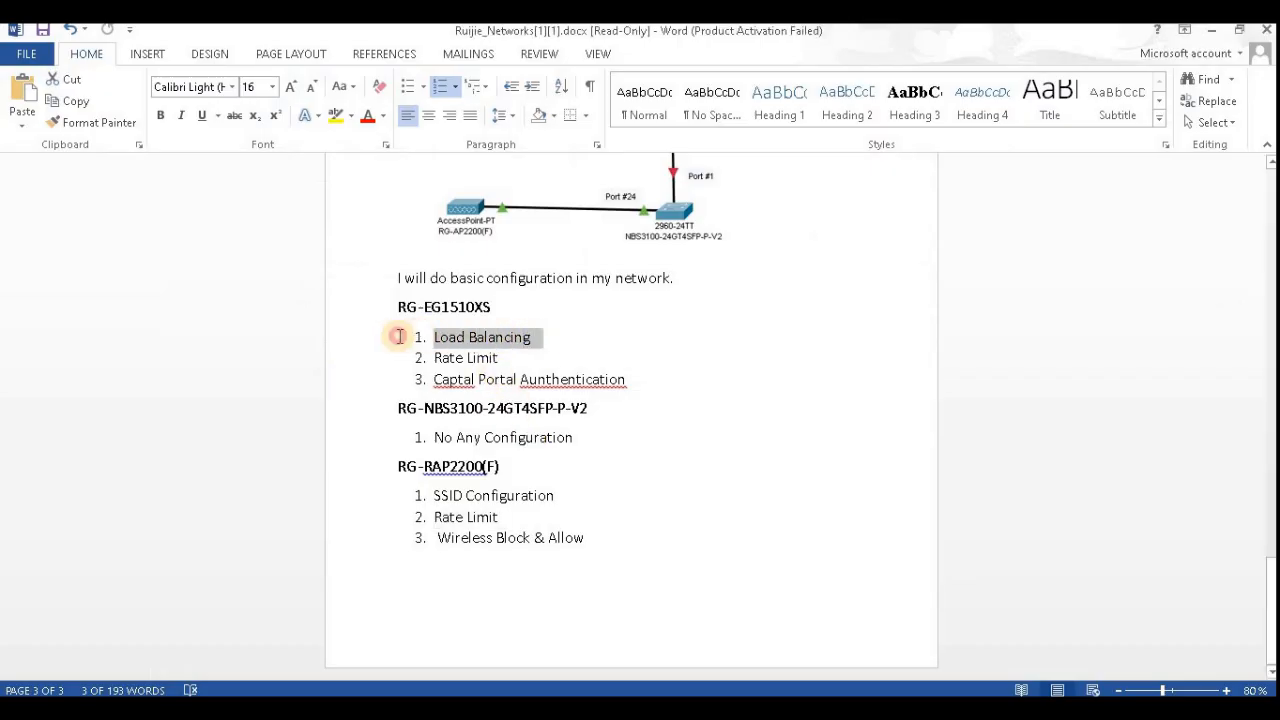
pyautogui.click(335, 116)
pyautogui.click(491, 309)
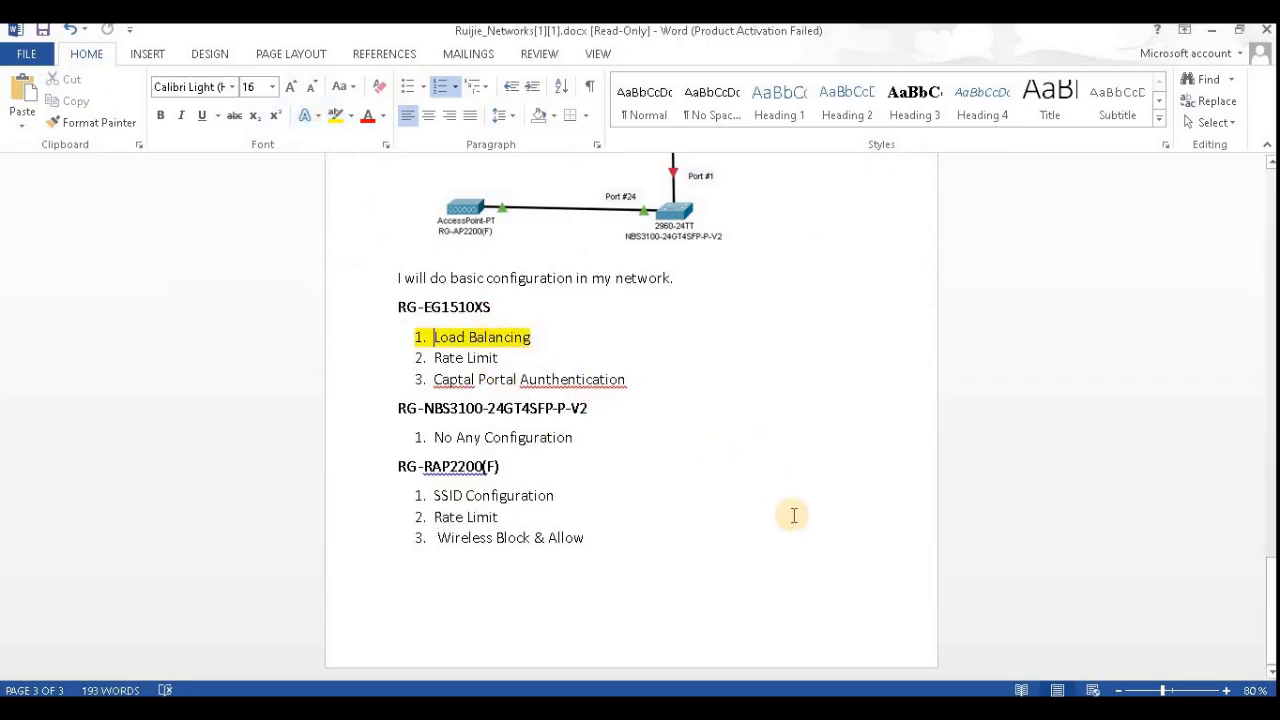
# - Open the EG1510XS gateway's management and review its WAN Load Settings for load balancing
pyautogui.click(750, 708)
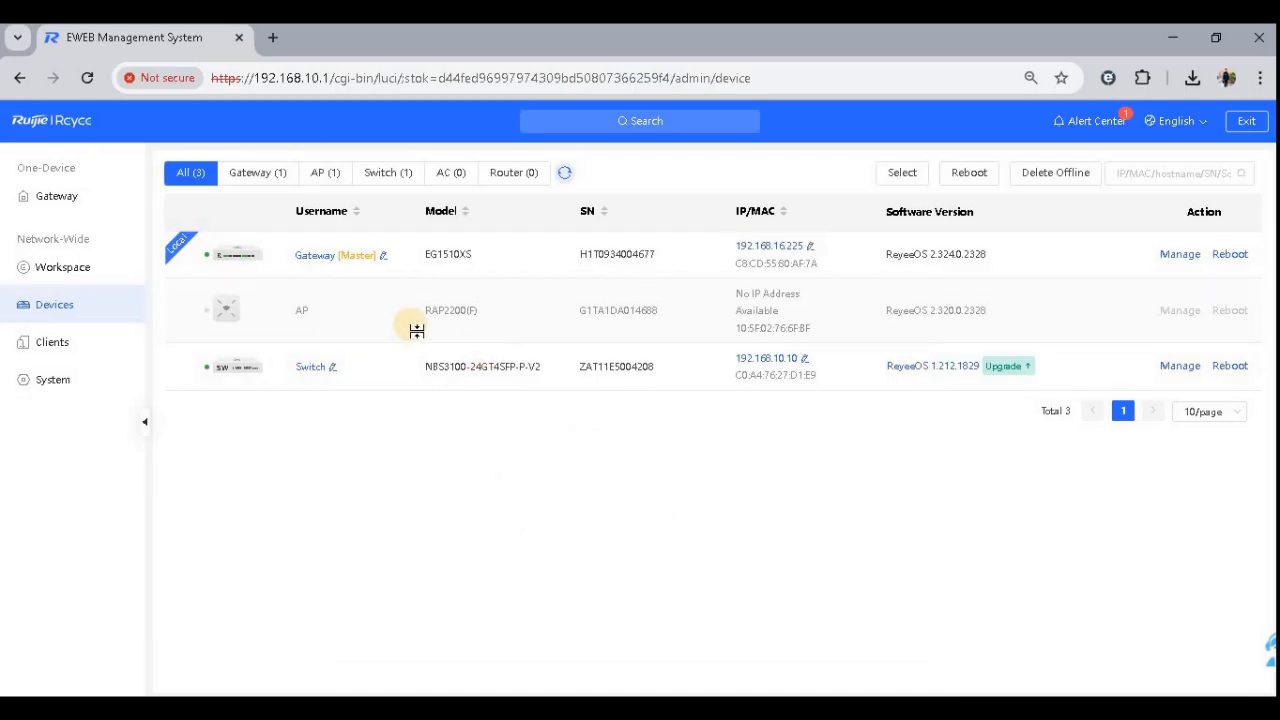
pyautogui.click(1180, 254)
pyautogui.click(890, 280)
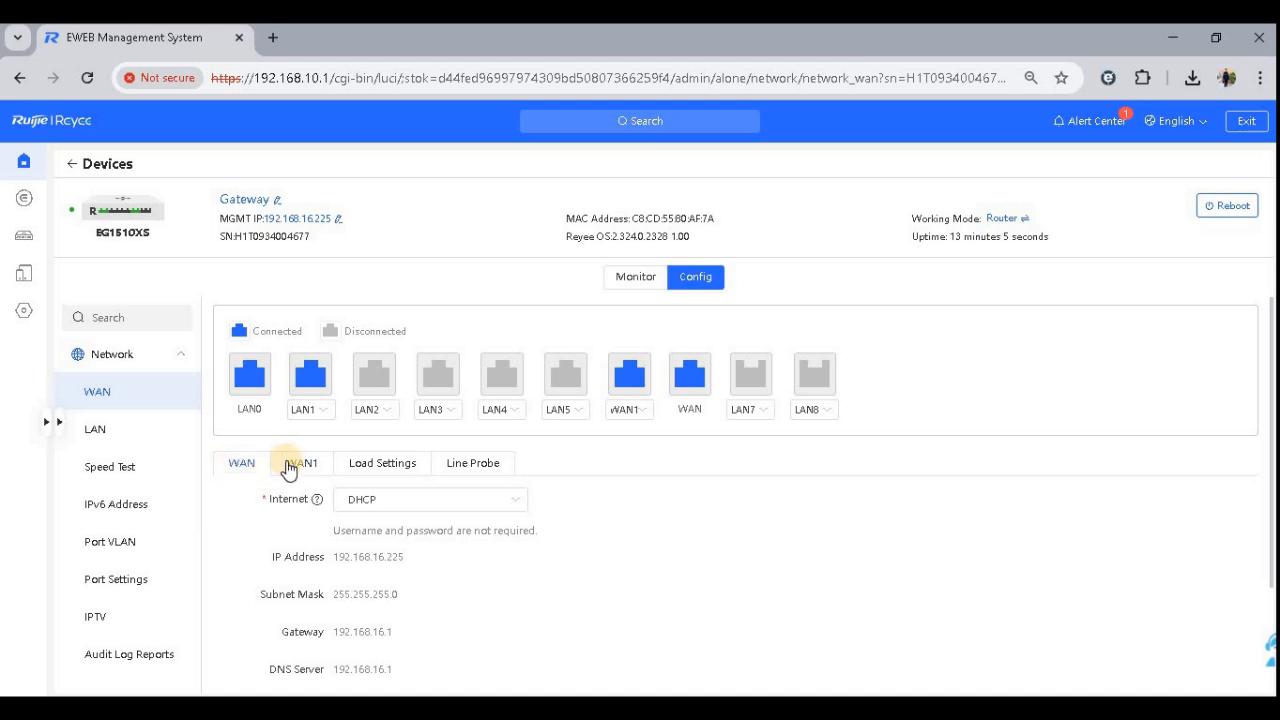
pyautogui.click(380, 464)
pyautogui.scroll(-1, 617, 517)
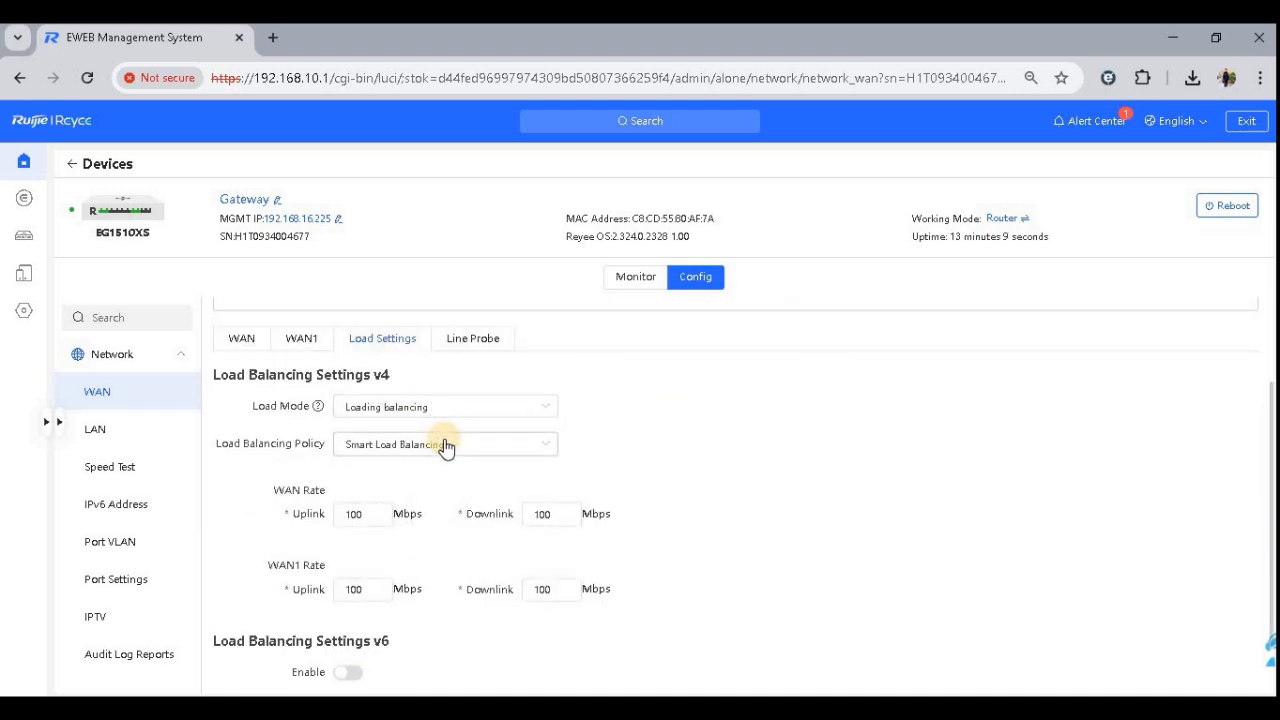
pyautogui.scroll(-1, 620, 540)
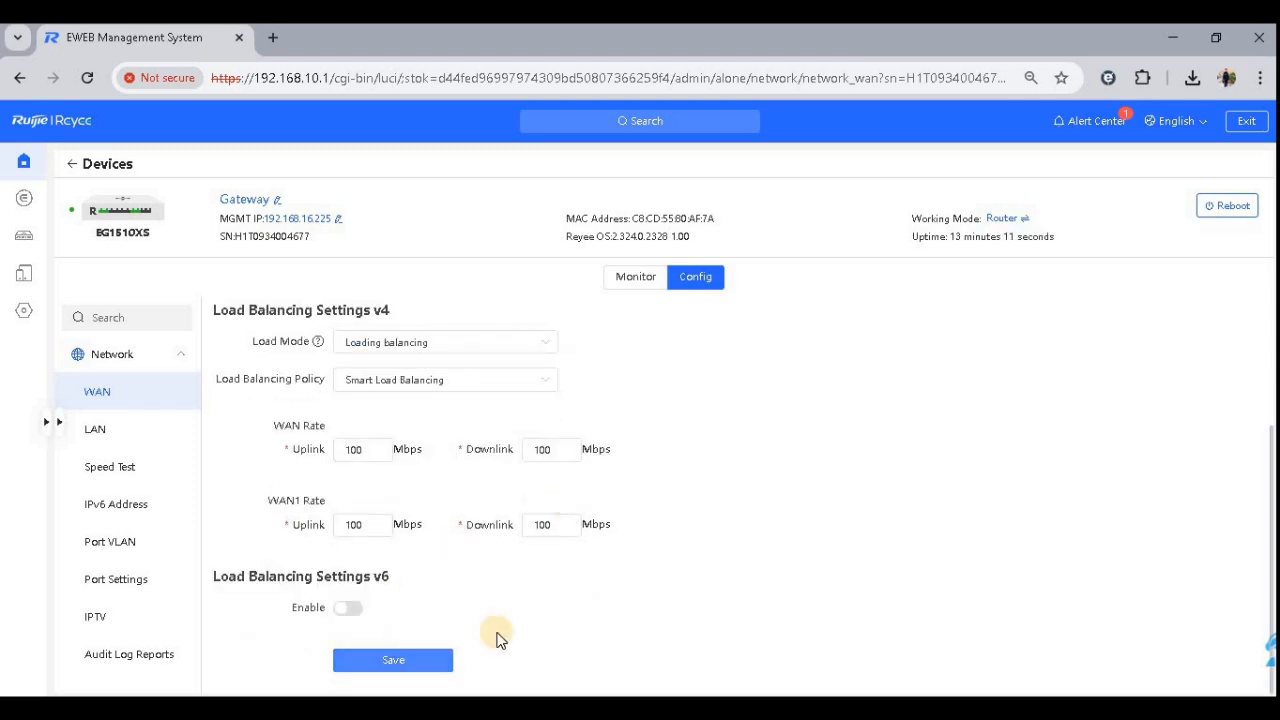
pyautogui.scroll(2, 752, 467)
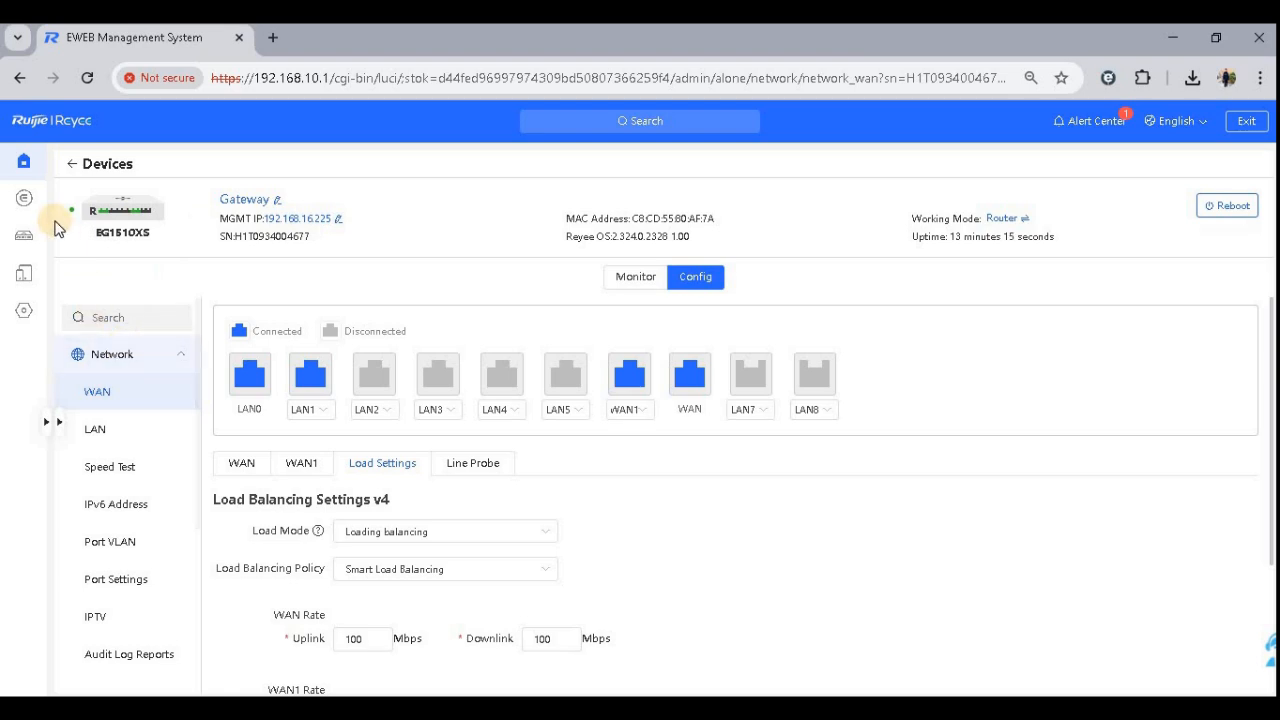
# - Return to the topology overview and start a continuous ping -t google.com in Command Prompt
pyautogui.click(27, 203)
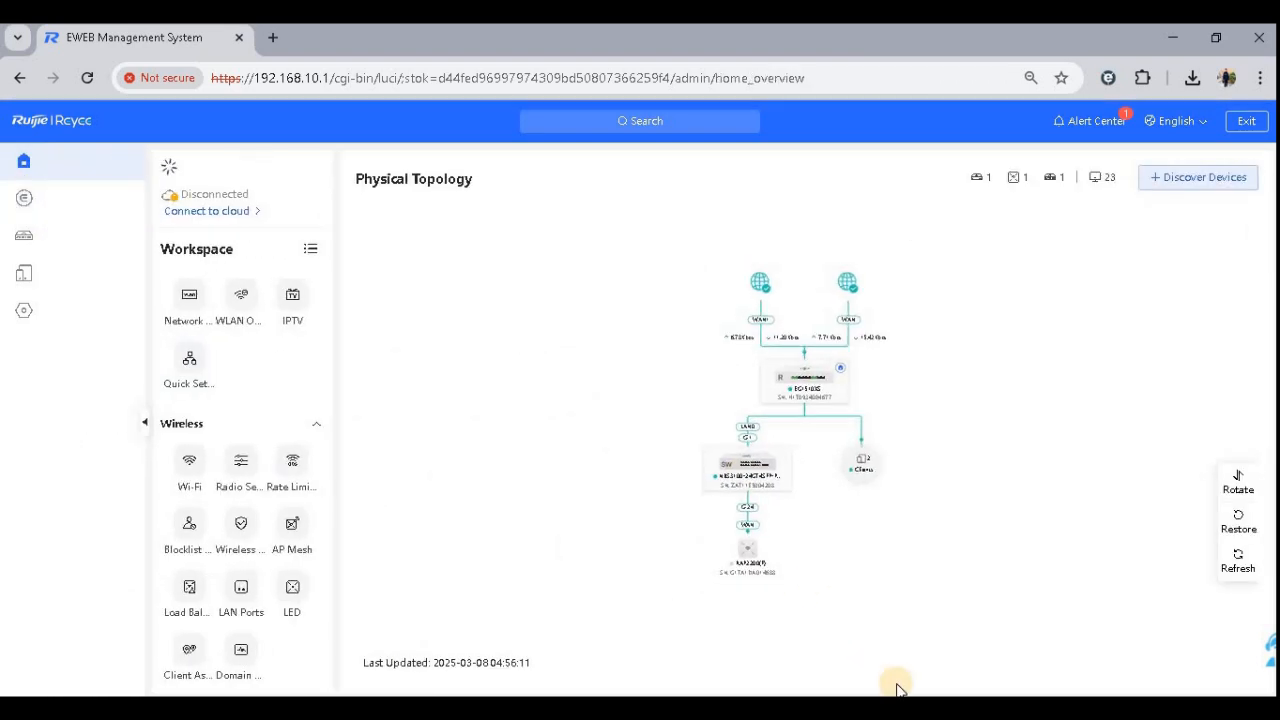
pyautogui.scroll(3, 760, 305)
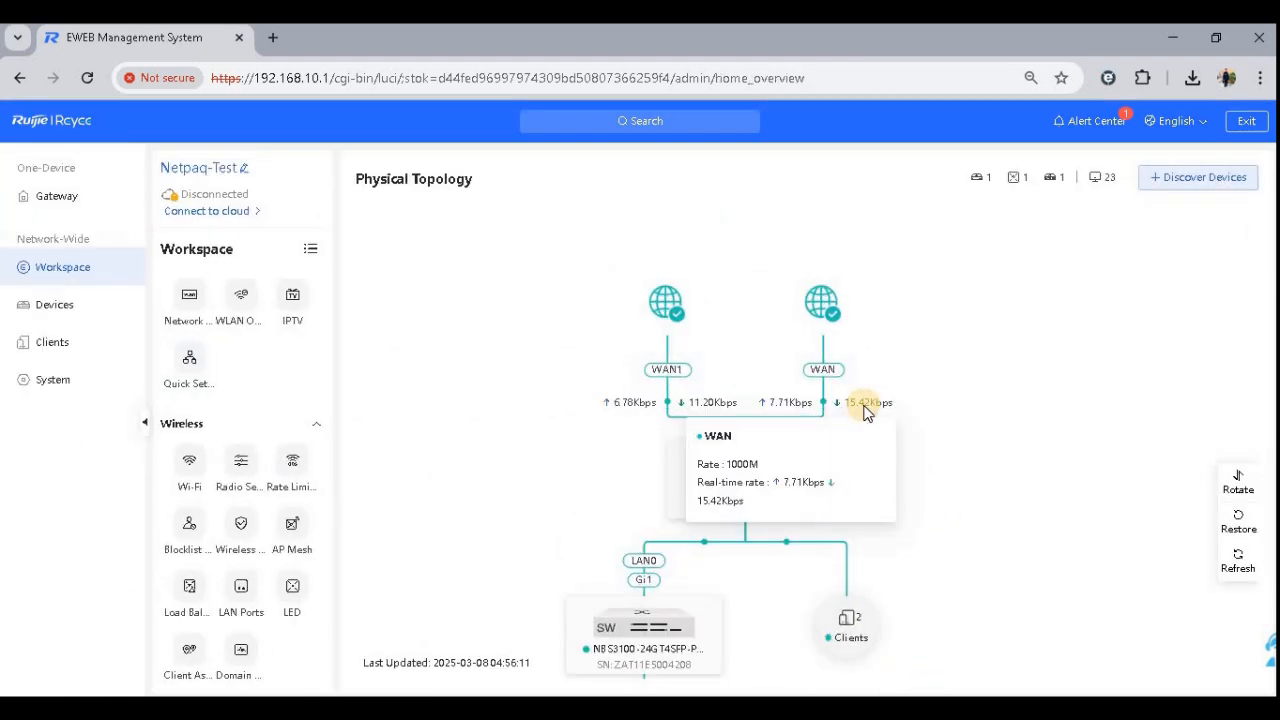
pyautogui.hotkey('alt', 'Tab')
pyautogui.click(674, 507)
pyautogui.write('ping go')
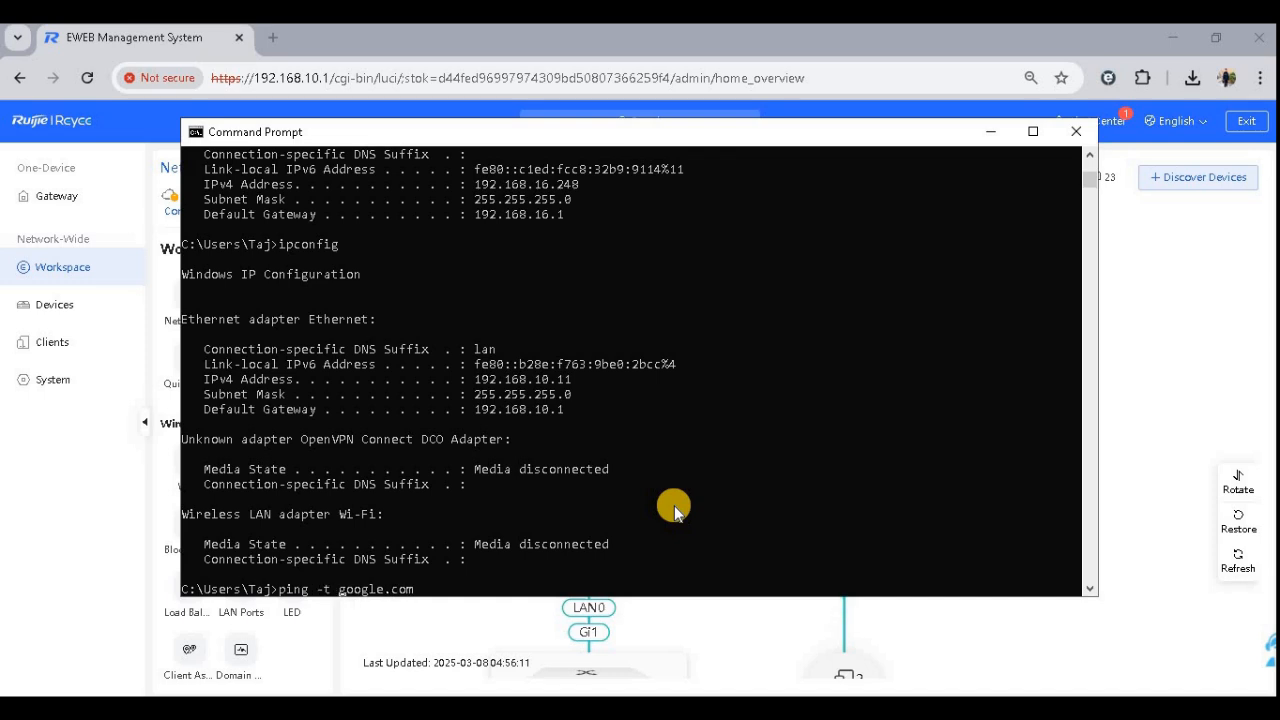
pyautogui.press('Return')
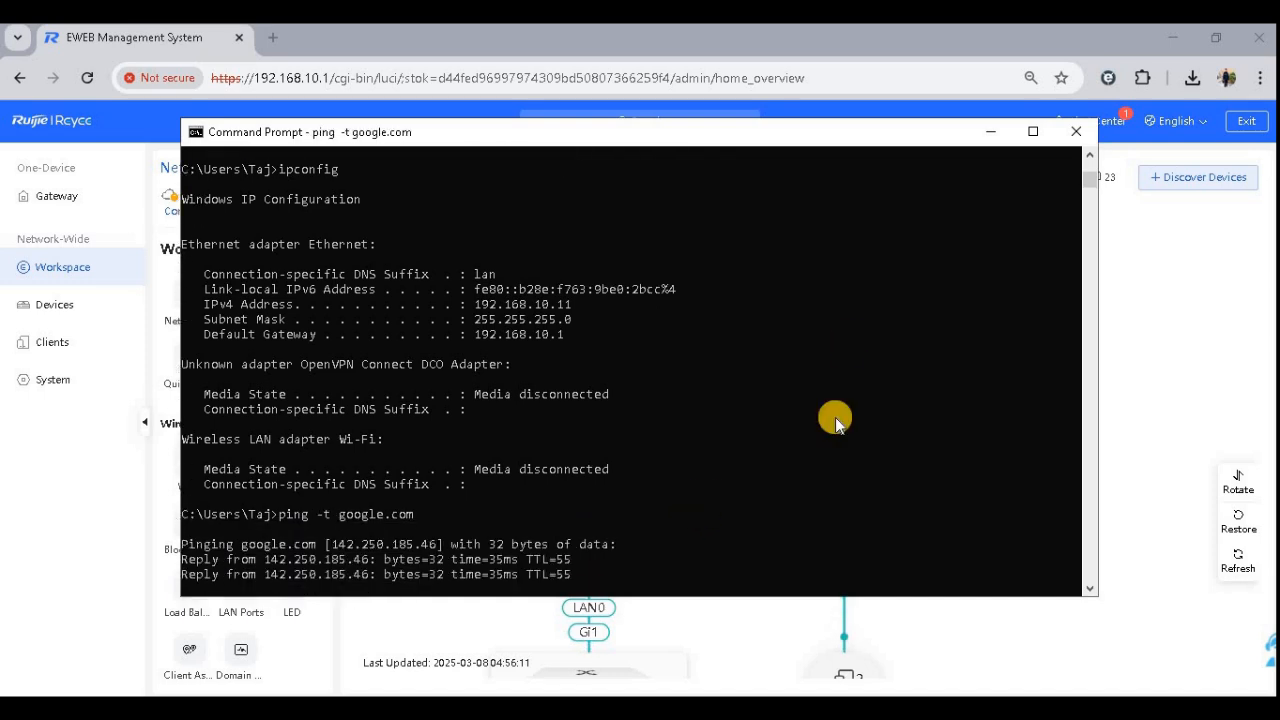
# - Check the ping replies and refresh the topology to inspect traffic on the WAN and WAN1 links
pyautogui.click(988, 131)
pyautogui.moveTo(818, 428)
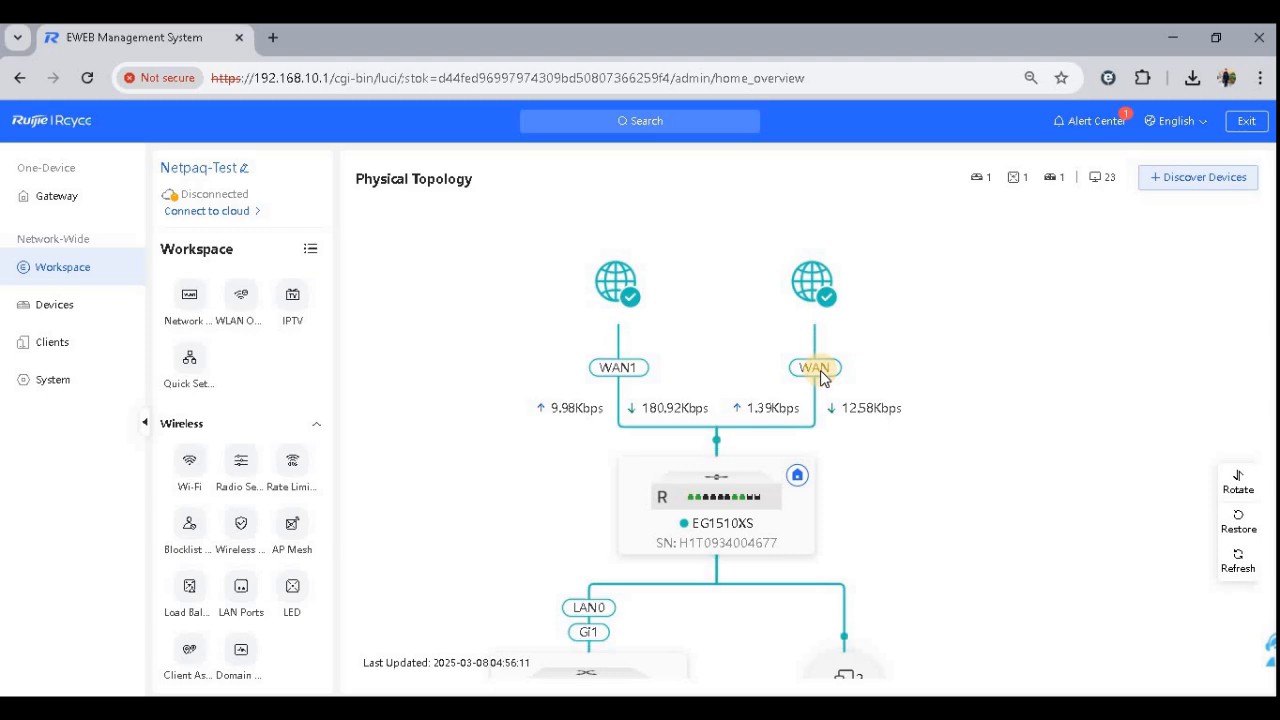
pyautogui.hotkey('alt', 'Tab')
pyautogui.click(738, 512)
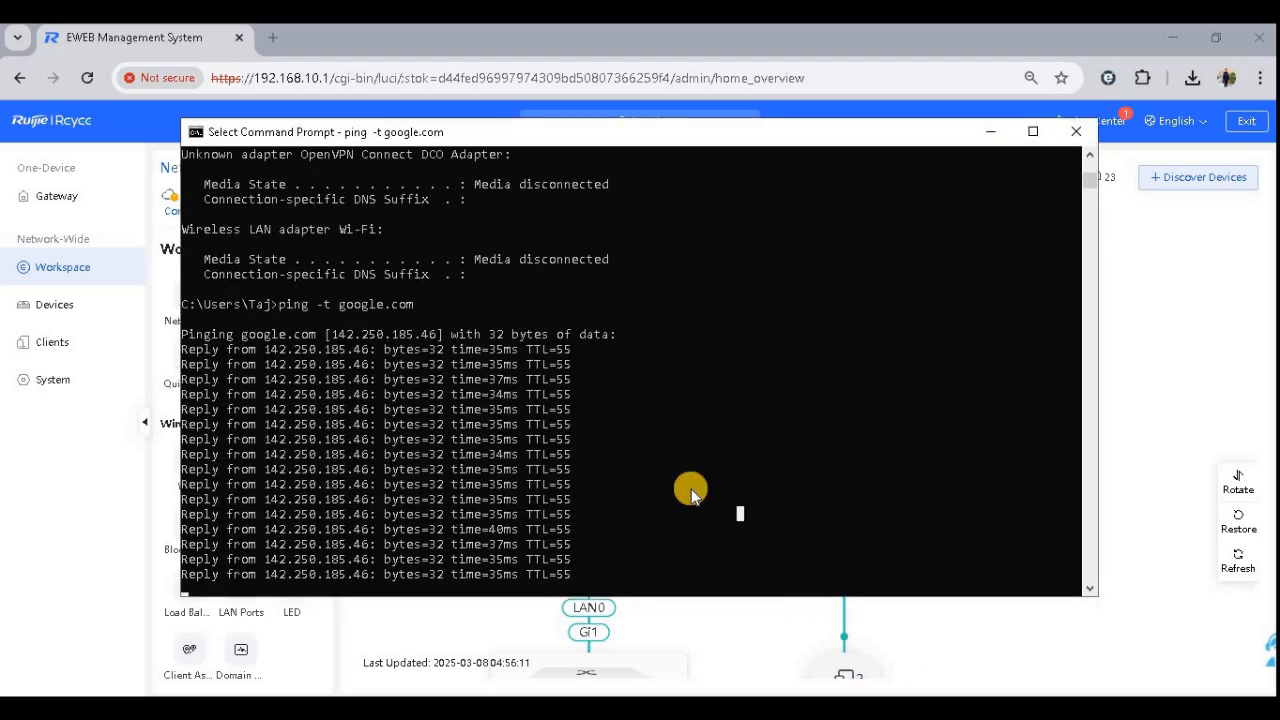
pyautogui.click(995, 132)
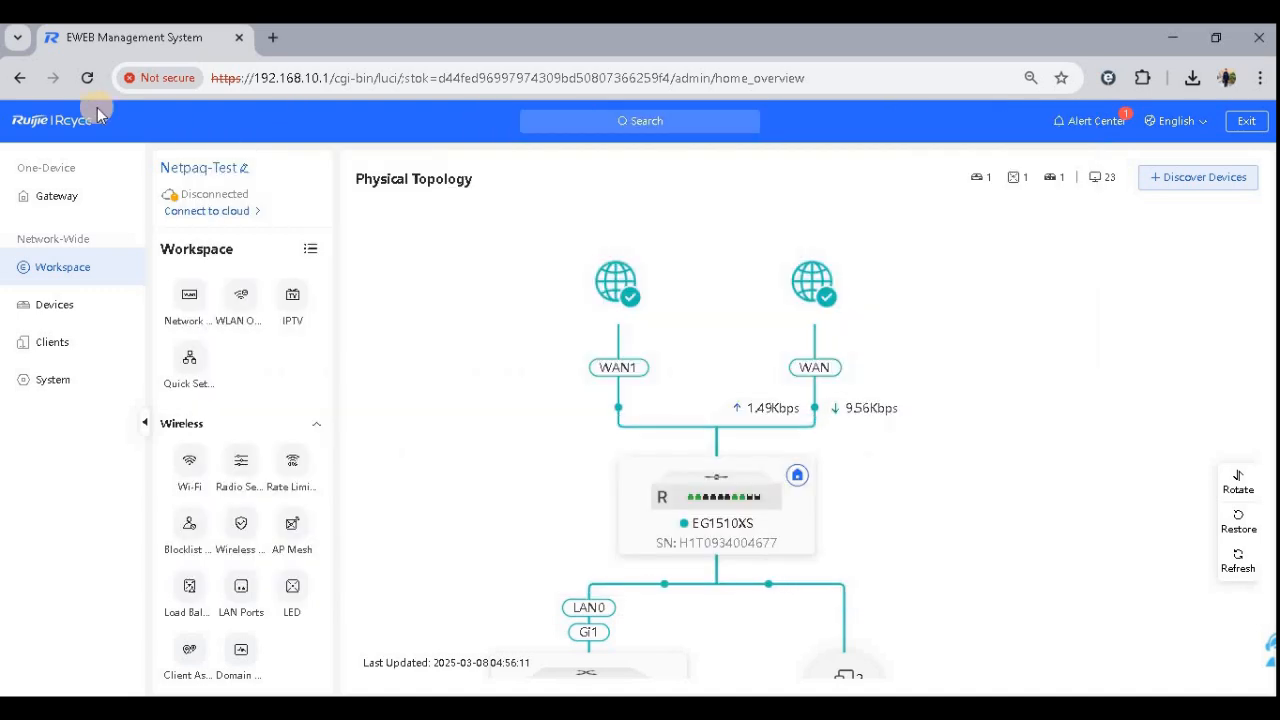
pyautogui.click(87, 78)
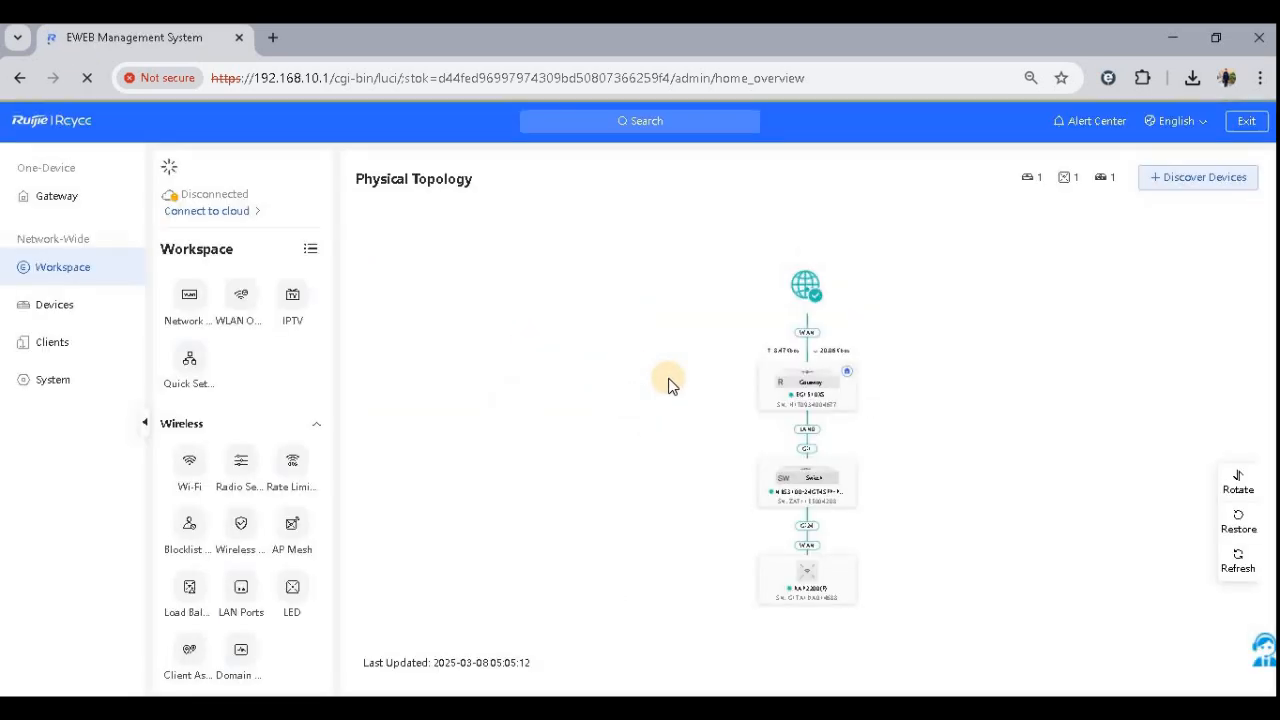
pyautogui.scroll(3, 701, 386)
pyautogui.moveTo(731, 467); pyautogui.dragTo(706, 656)
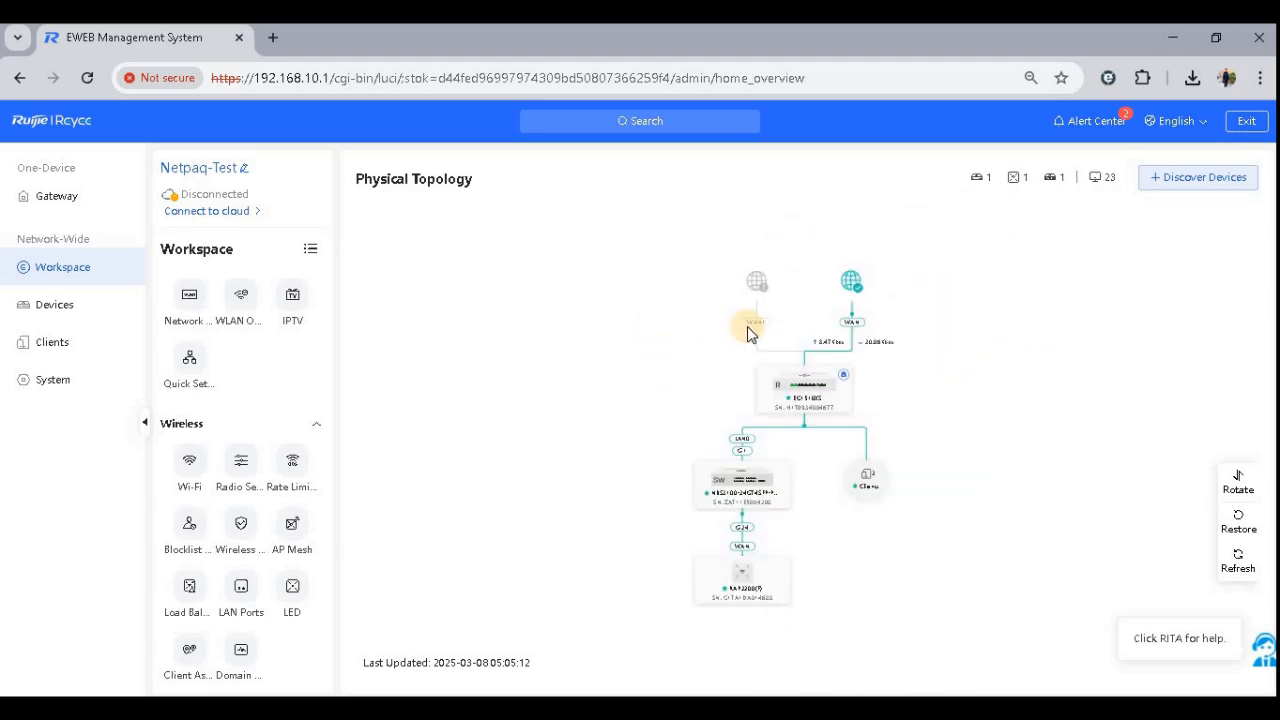
pyautogui.scroll(4, 722, 372)
pyautogui.moveTo(740, 366); pyautogui.dragTo(722, 598)
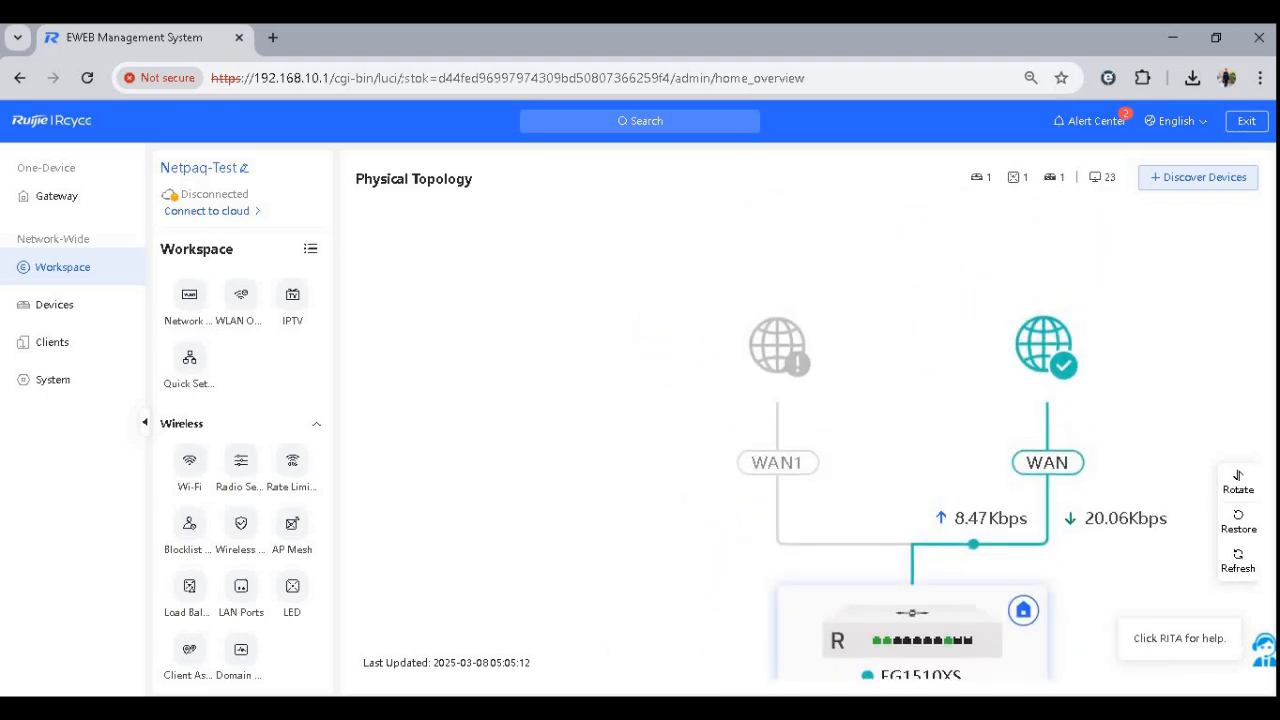
# - Stop the running ping and restart the continuous ping to google.com
pyautogui.hotkey('alt', 'Tab')
pyautogui.scroll(-1, 505, 458)
pyautogui.moveTo(580, 514); pyautogui.dragTo(262, 380)
pyautogui.rightClick(417, 543)
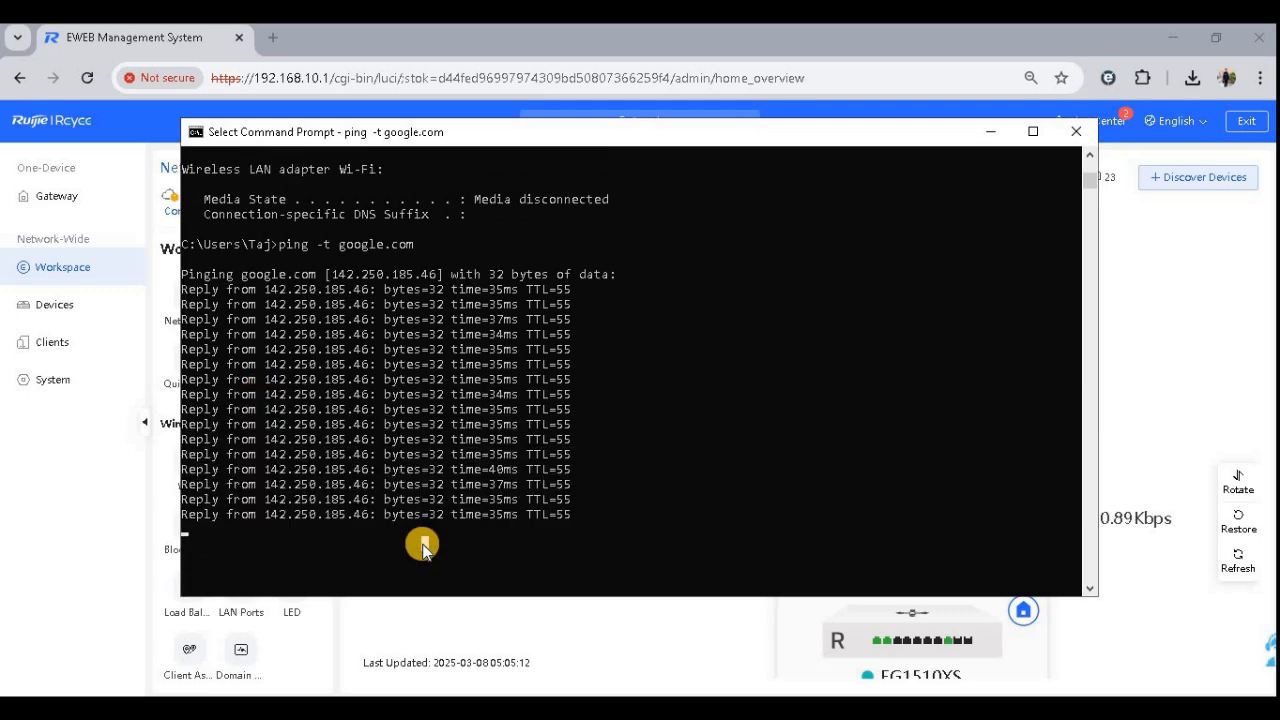
pyautogui.hotkey('ctrl', 'c')
pyautogui.press('Return')
pyautogui.press('Return')
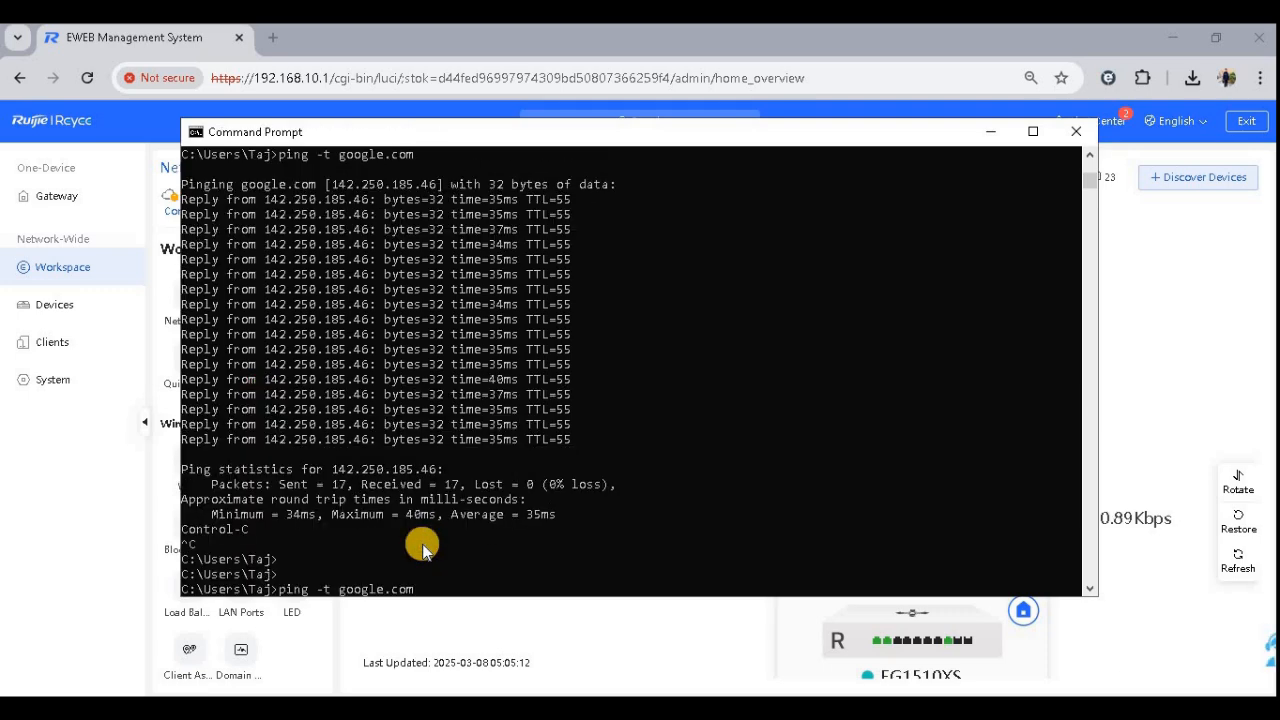
pyautogui.press('Return')
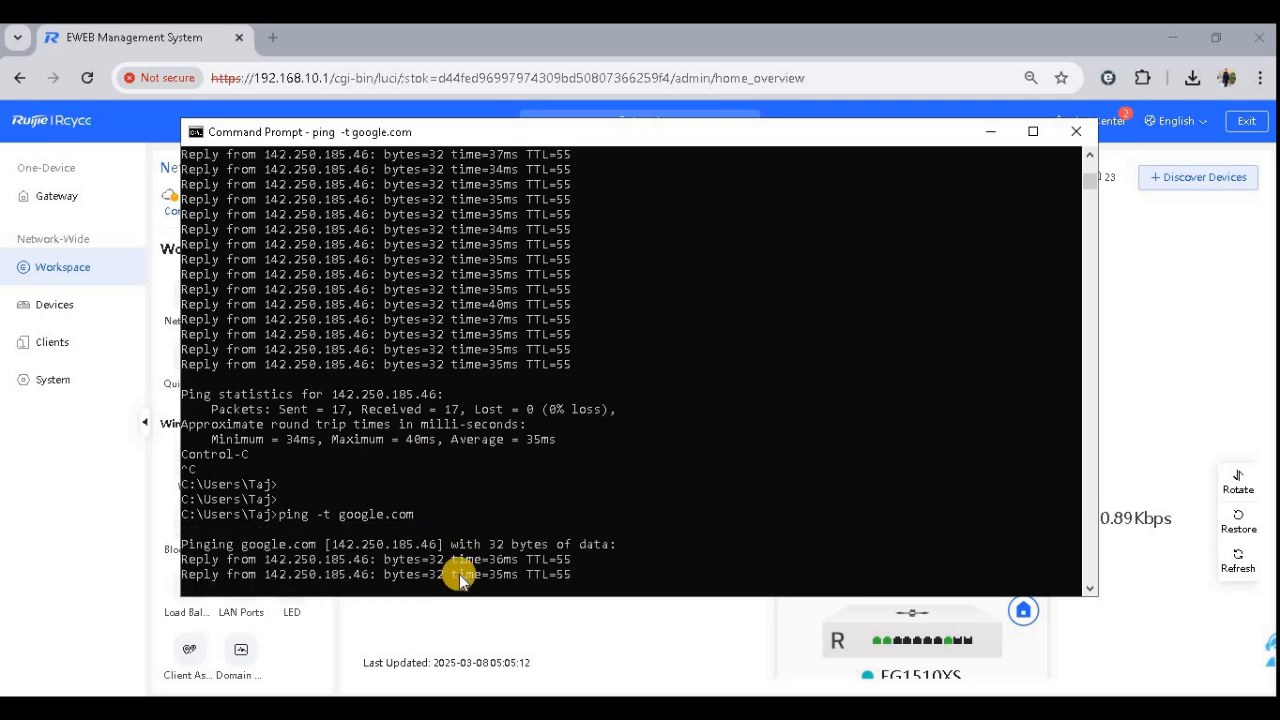
# - Refresh the topology to inspect the WAN links while the ping runs
pyautogui.click(991, 133)
pyautogui.moveTo(898, 432); pyautogui.dragTo(852, 418)
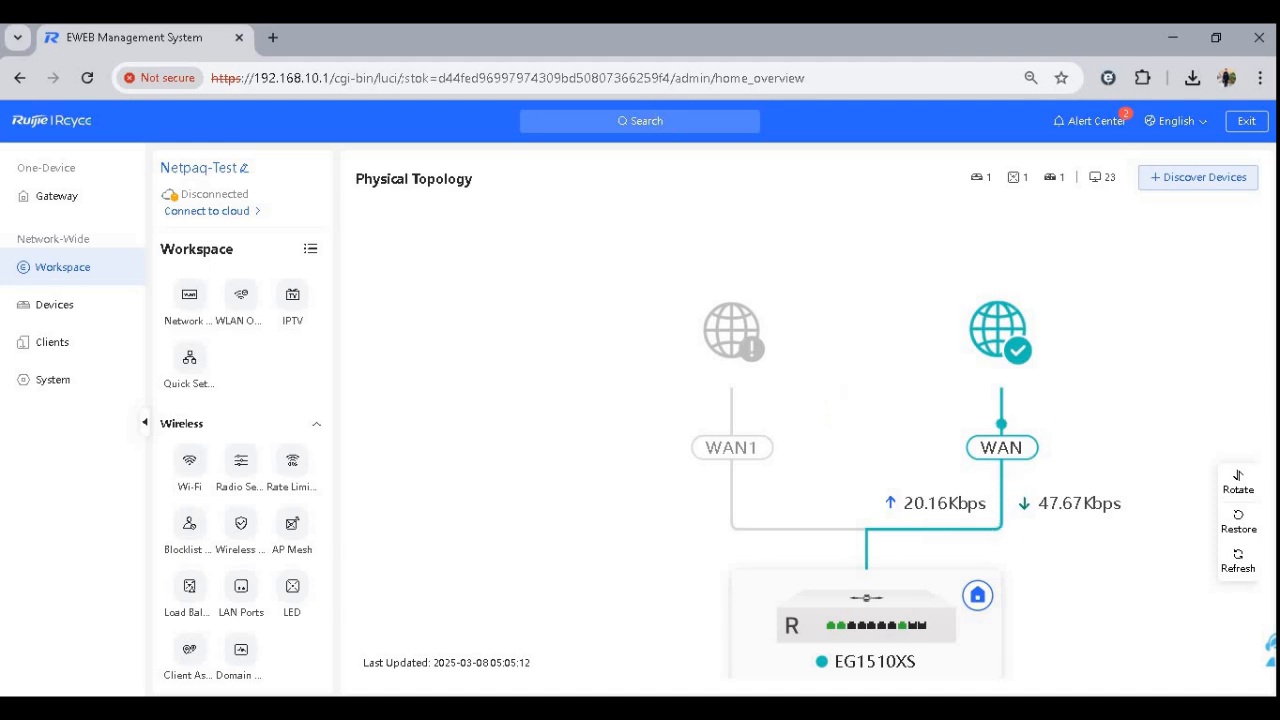
pyautogui.click(86, 77)
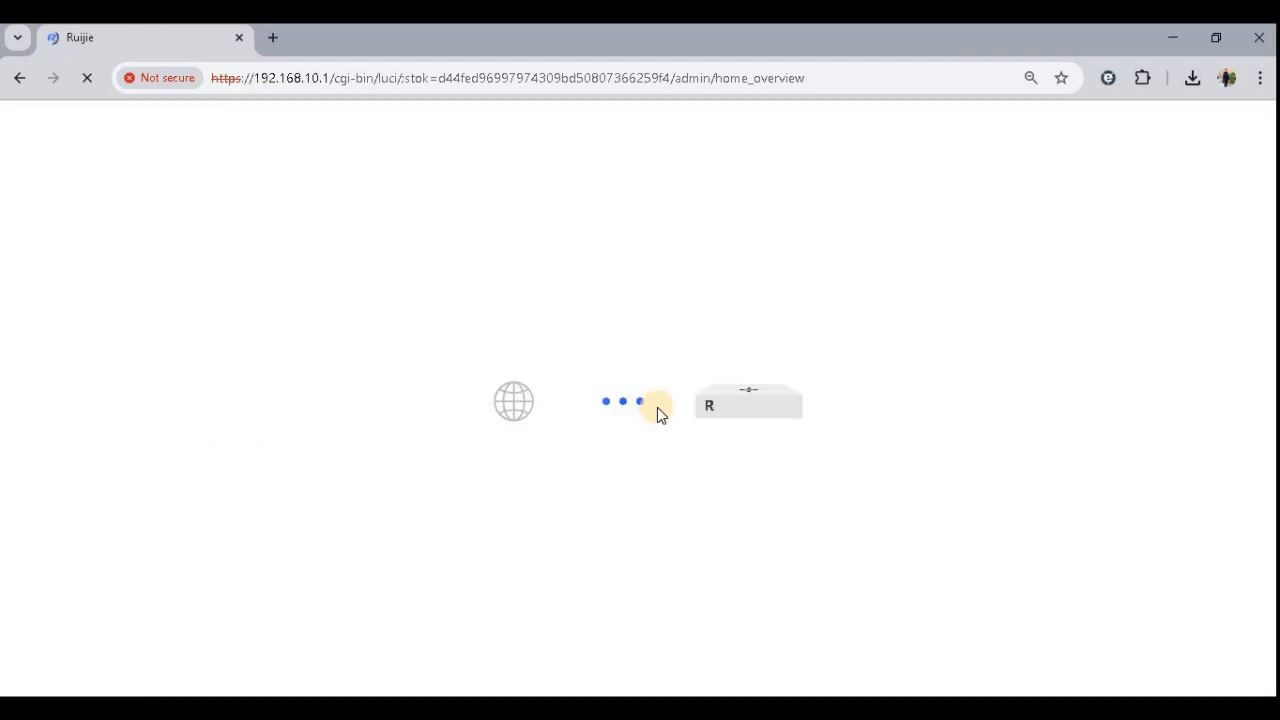
# - Highlight the "Rate Limit" item under RG-EG1510XS in the planning document
pyautogui.scroll(5, 688, 300)
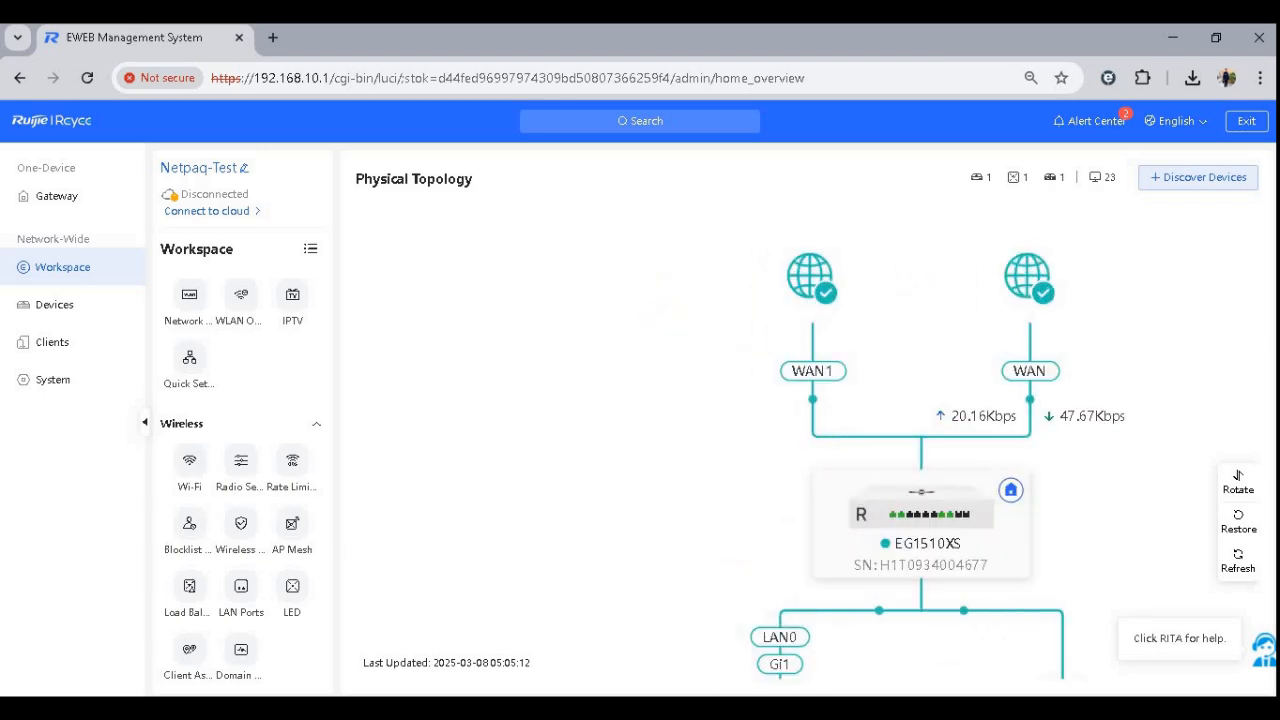
pyautogui.hotkey('alt', 'Tab')
pyautogui.moveTo(497, 358); pyautogui.dragTo(425, 358)
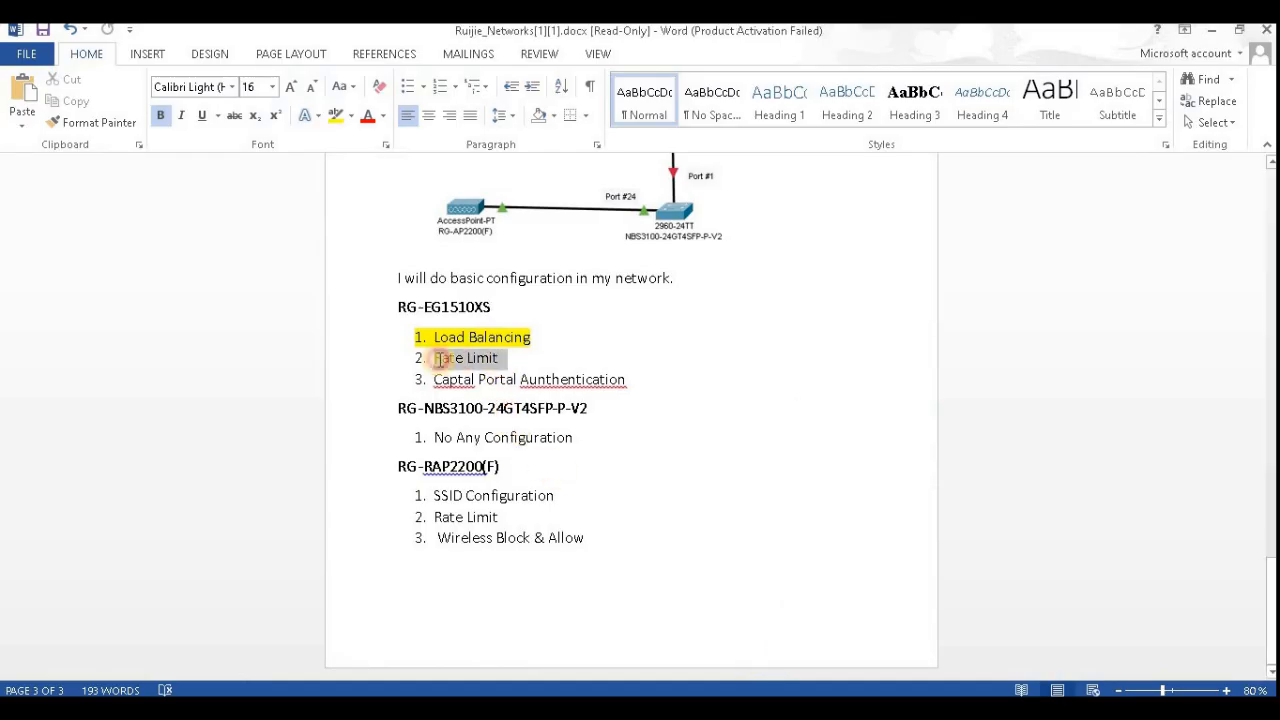
pyautogui.click(336, 115)
pyautogui.hotkey('alt', 'Tab')
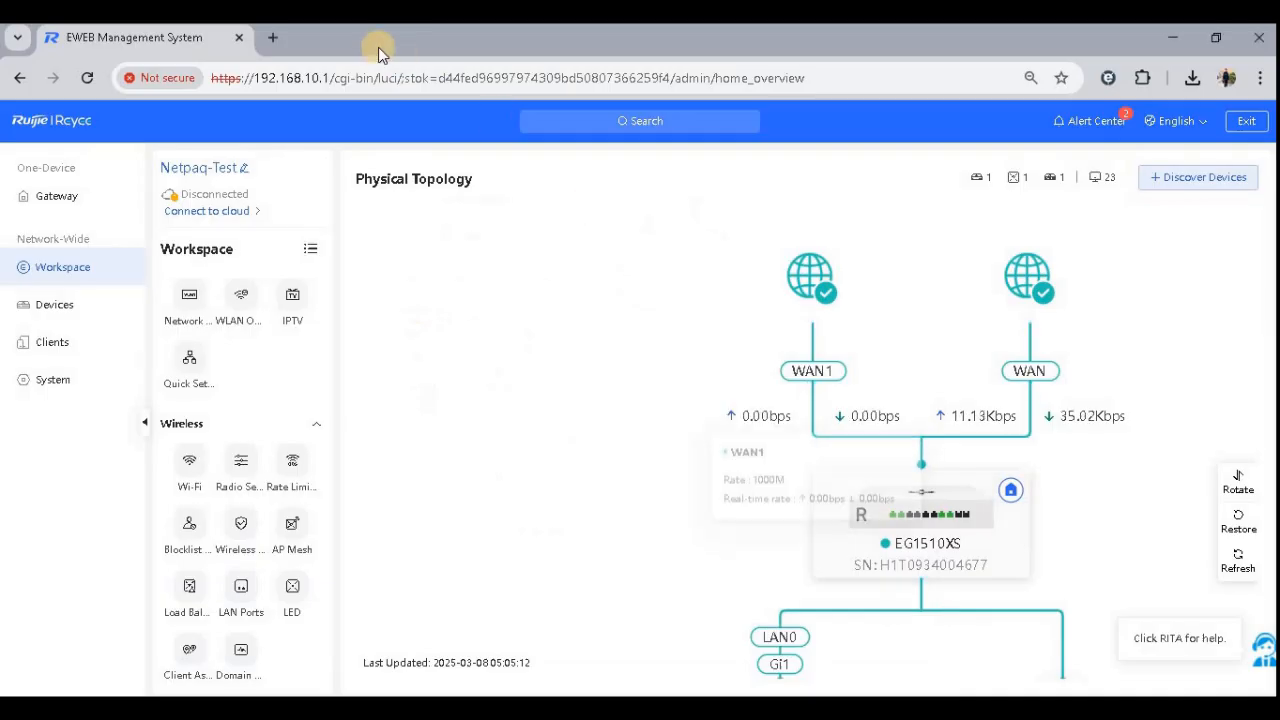
# - Open Speedtest by Ookla in a new browser tab via a search for ookla speed test and run a speed test
pyautogui.click(272, 37)
pyautogui.write('ookal')
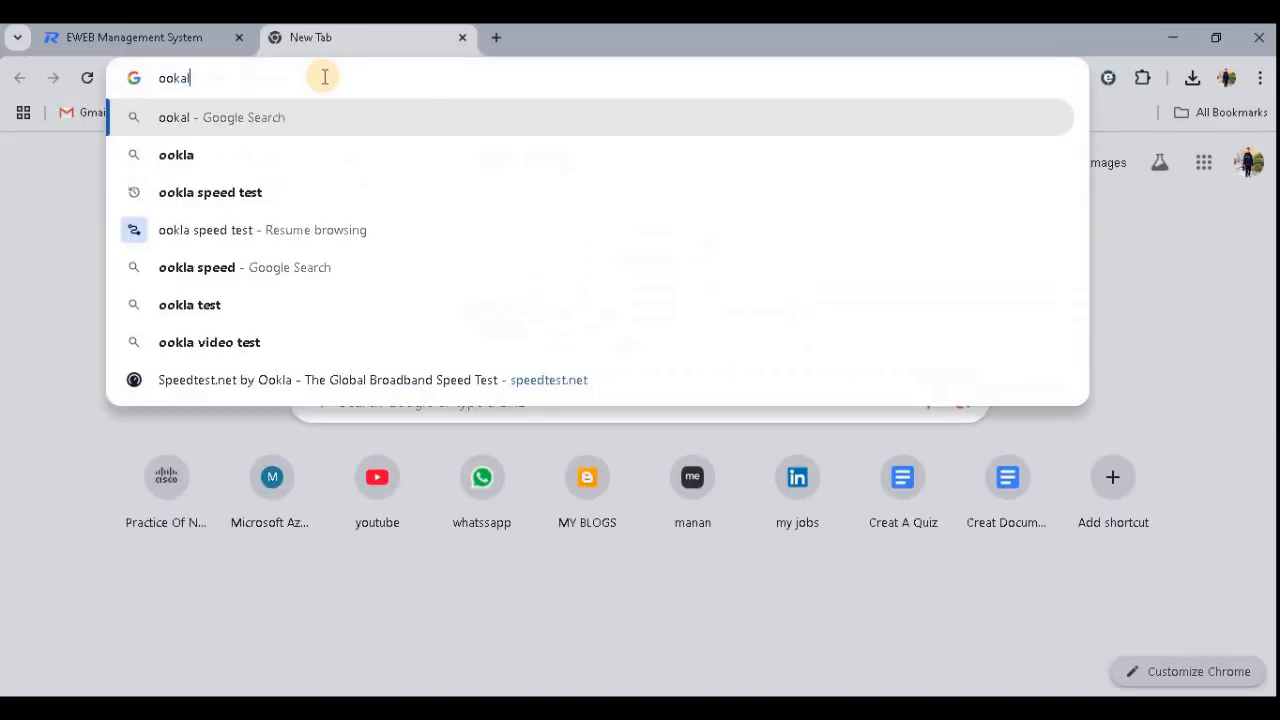
pyautogui.press('Down')
pyautogui.press('Down')
pyautogui.press('Return')
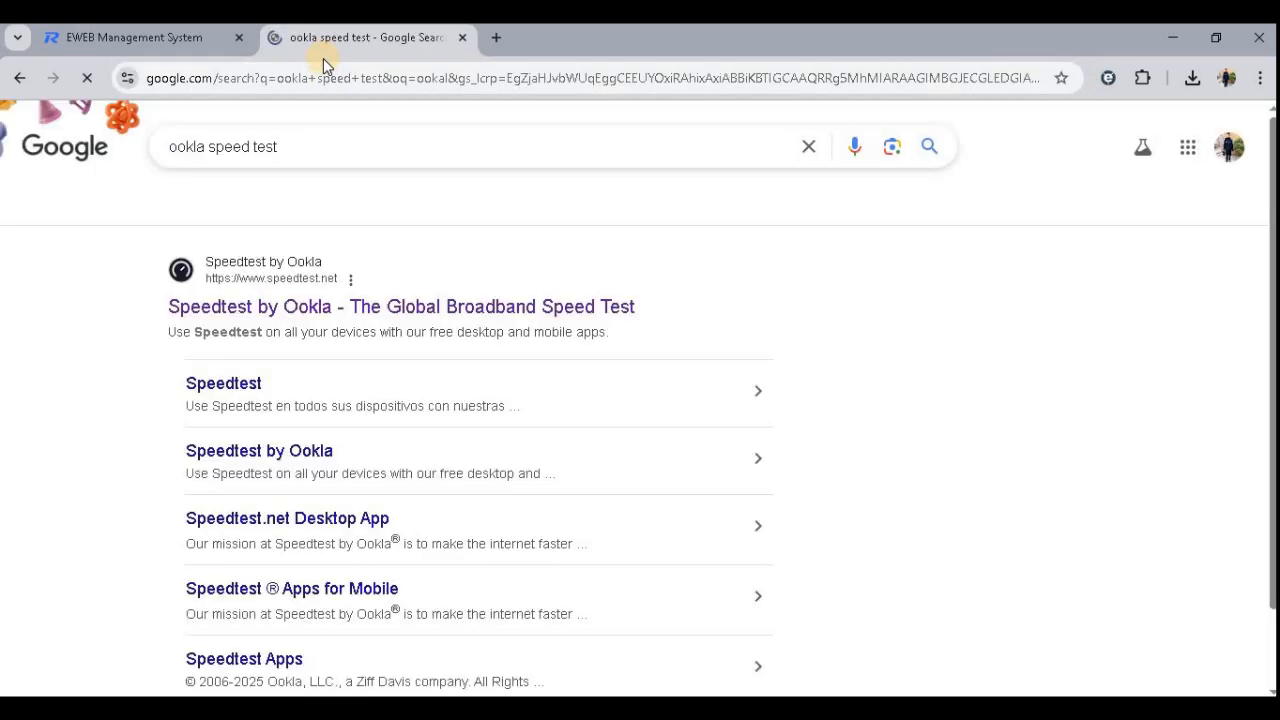
pyautogui.click(490, 322)
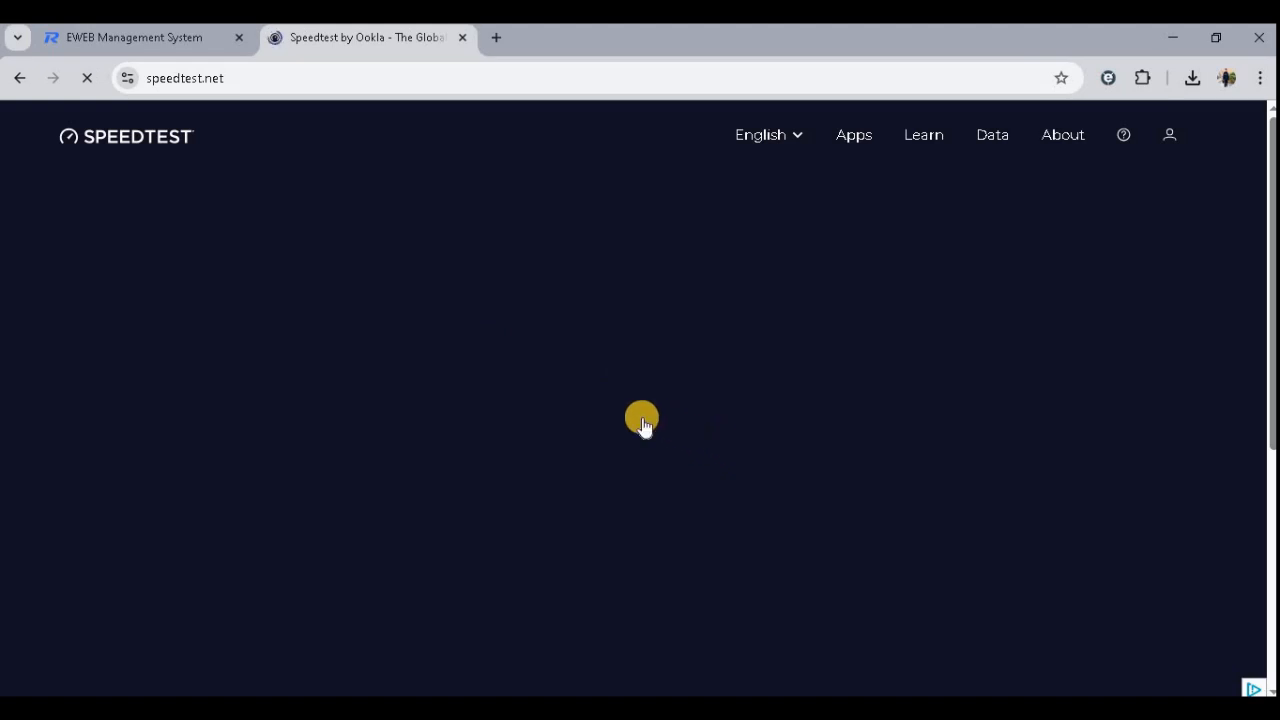
pyautogui.click(611, 437)
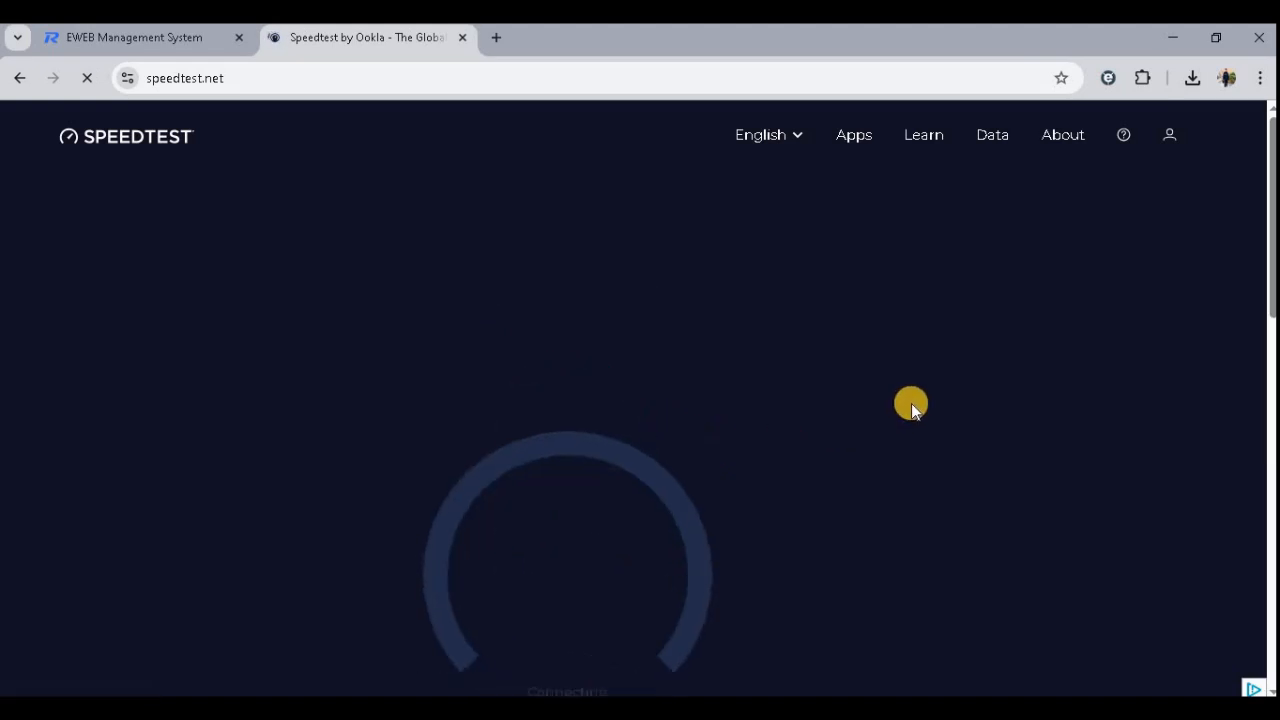
pyautogui.scroll(-1, 911, 403)
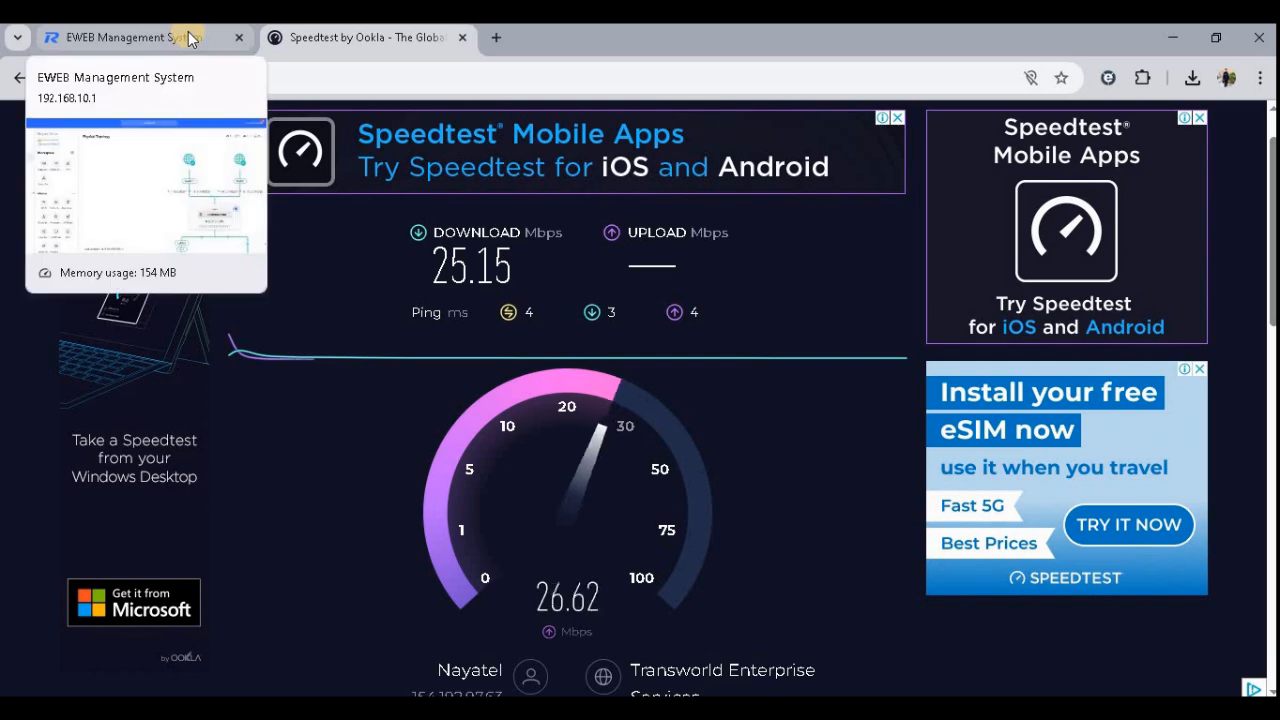
# - Open the gateway's Flow Control configuration, enable Smart Flow Control, and save 15 Mbps uplink and downlink for both WAN and WAN1
pyautogui.click(192, 39)
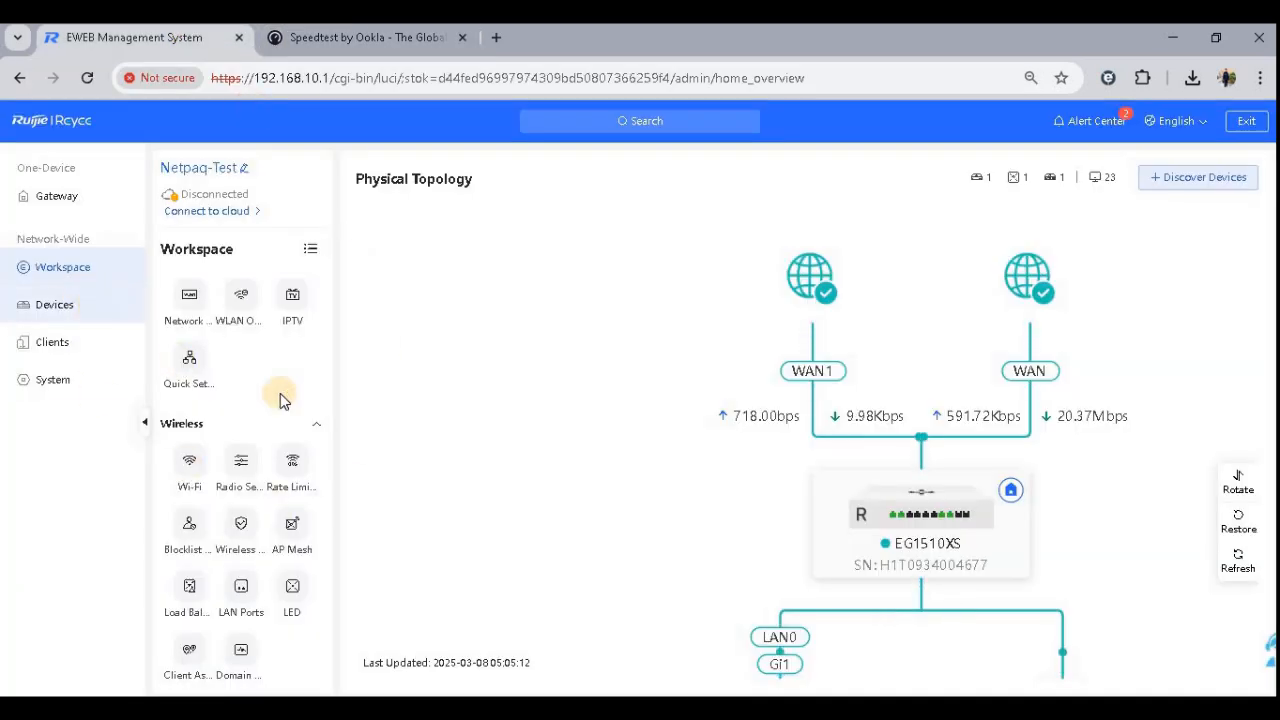
pyautogui.click(40, 304)
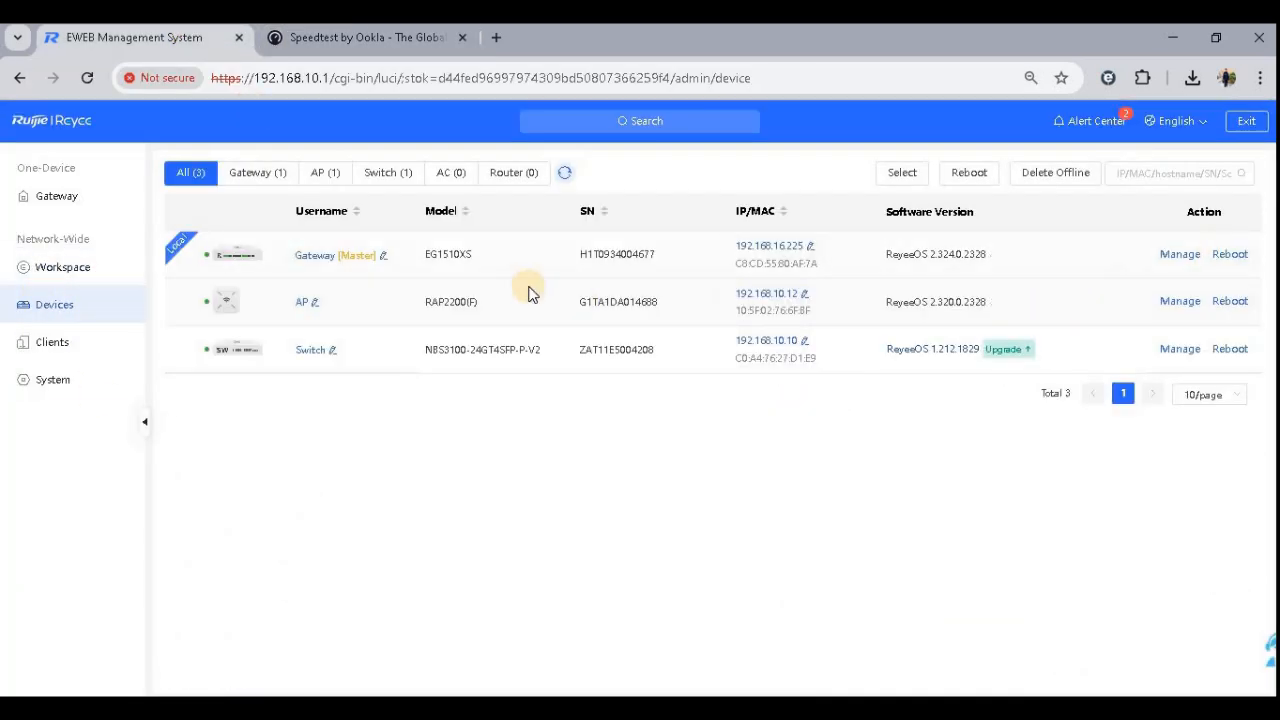
pyautogui.click(1180, 256)
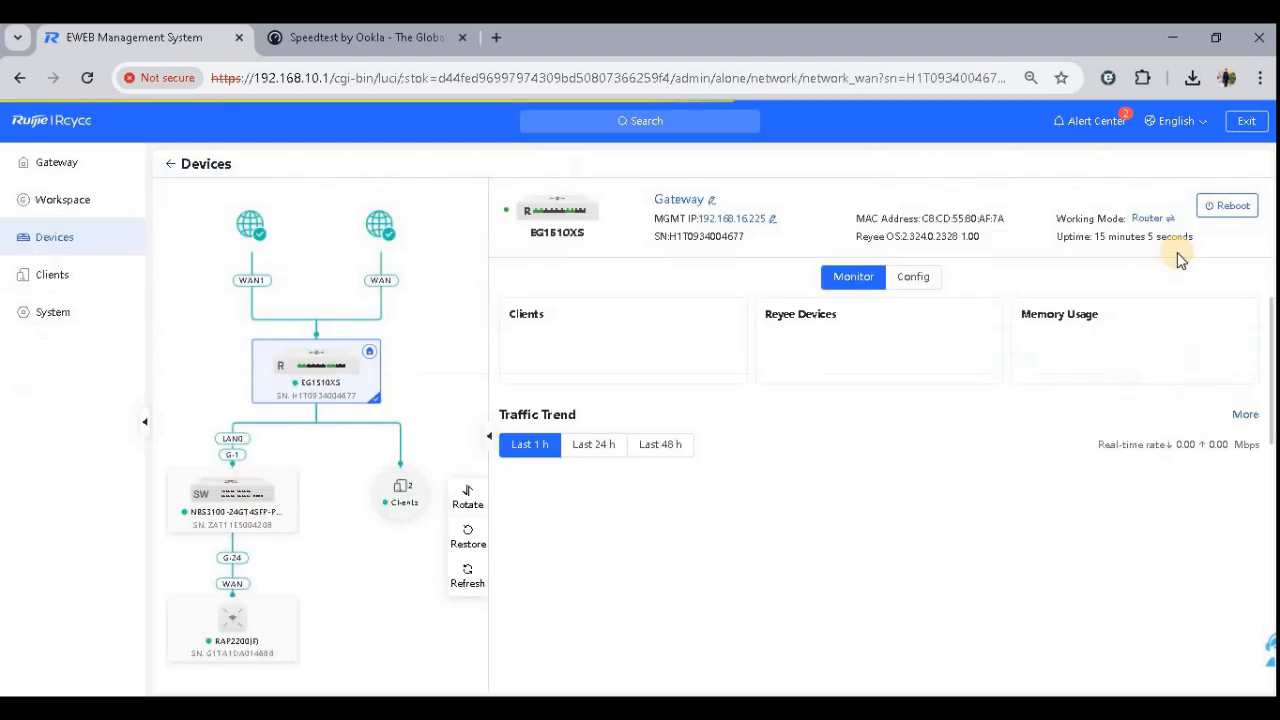
pyautogui.click(885, 277)
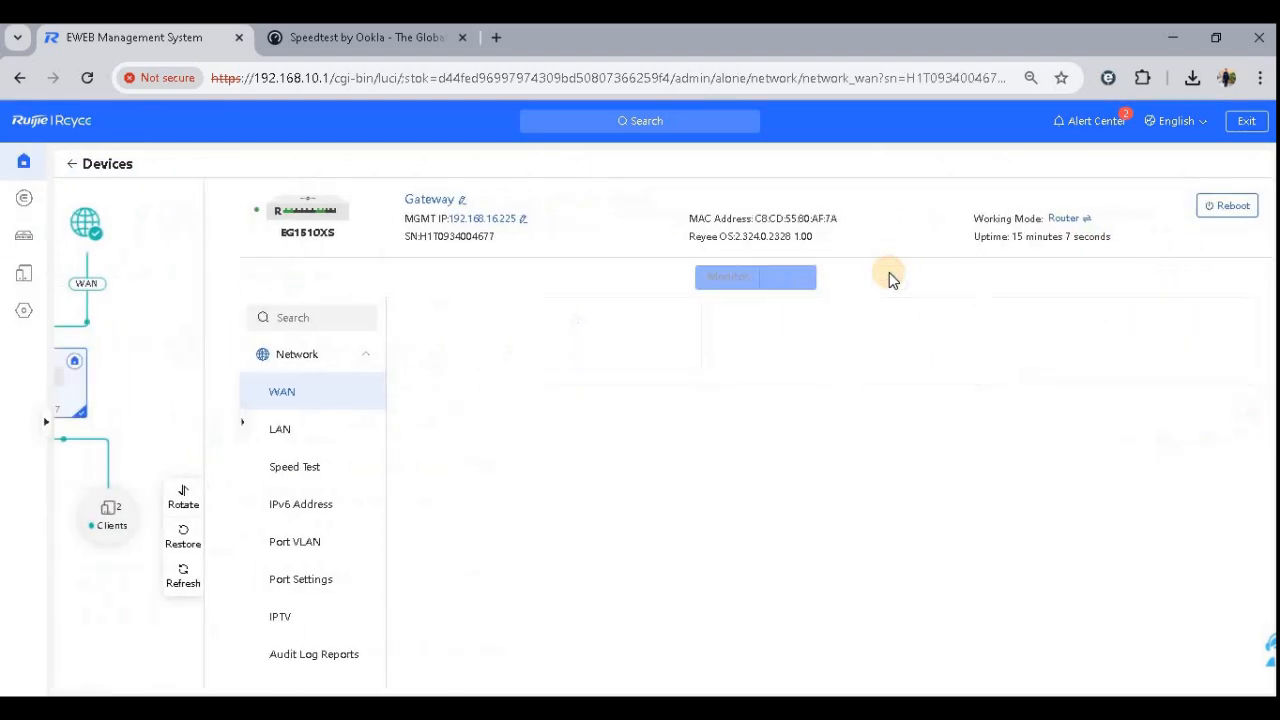
pyautogui.scroll(-5, 153, 555)
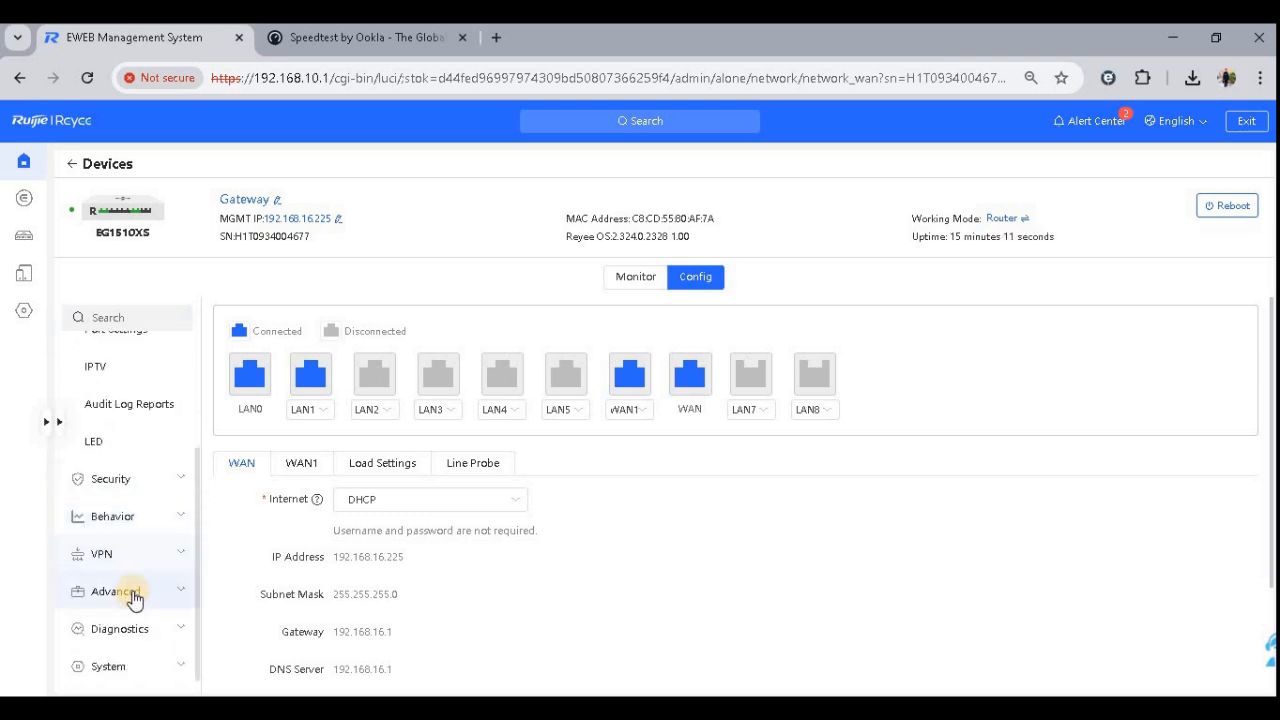
pyautogui.click(136, 593)
pyautogui.scroll(5, 140, 440)
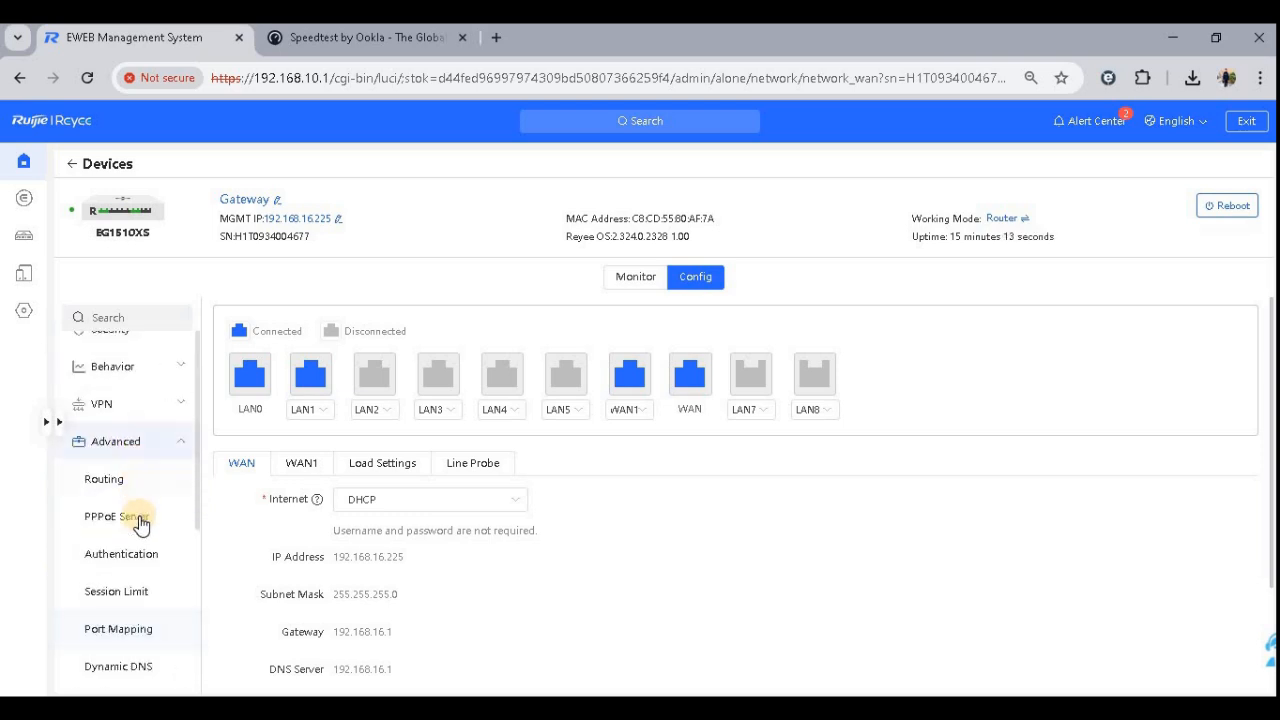
pyautogui.click(131, 393)
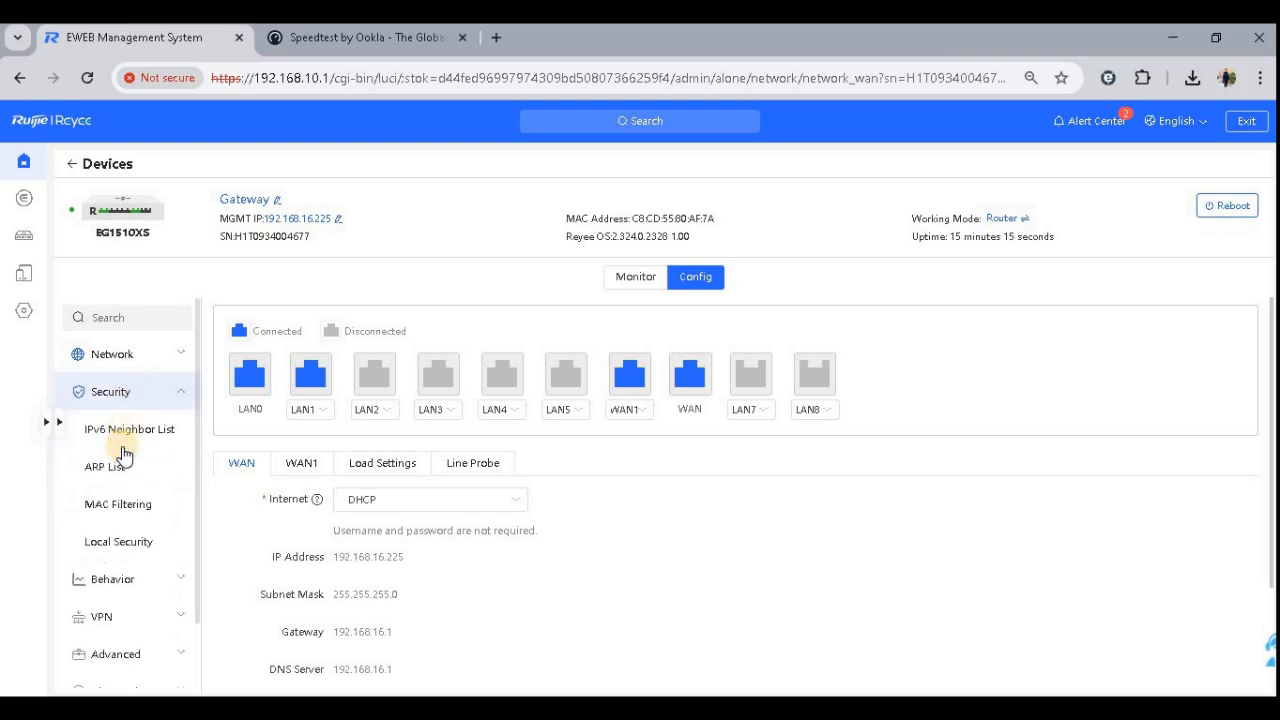
pyautogui.click(136, 584)
pyautogui.scroll(-1, 150, 520)
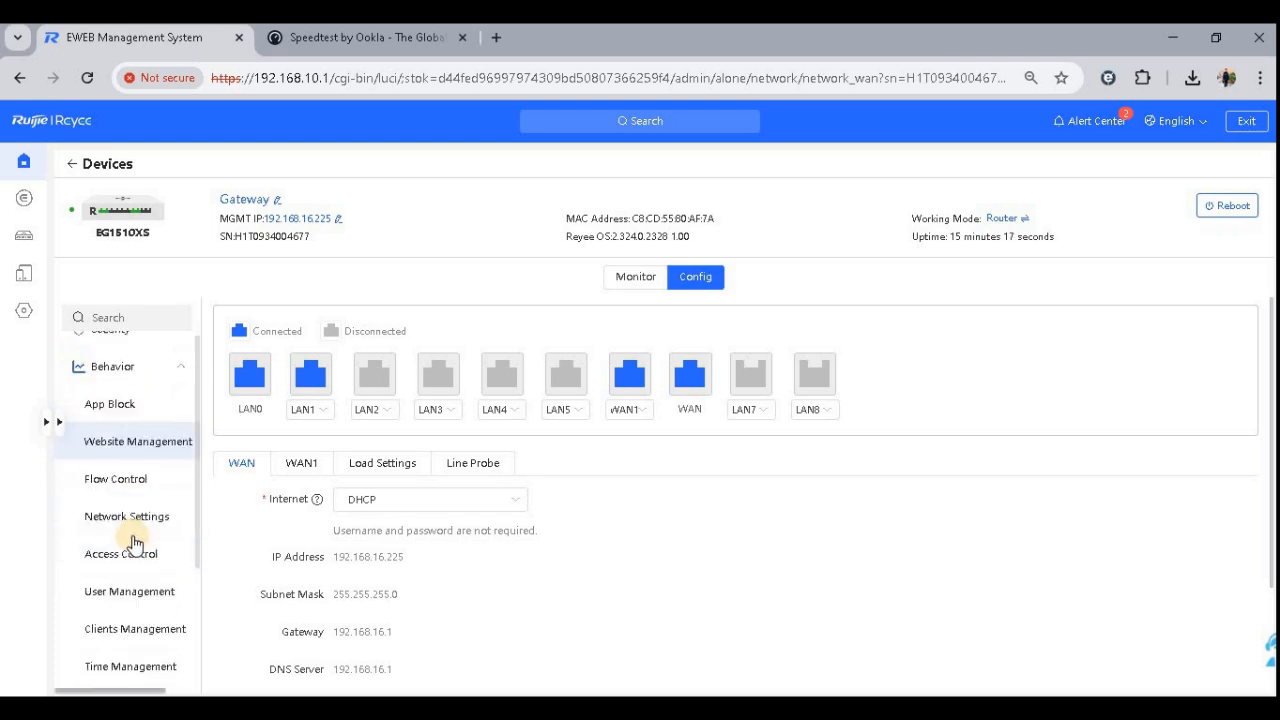
pyautogui.scroll(2, 130, 430)
pyautogui.click(133, 428)
pyautogui.click(134, 429)
pyautogui.click(100, 540)
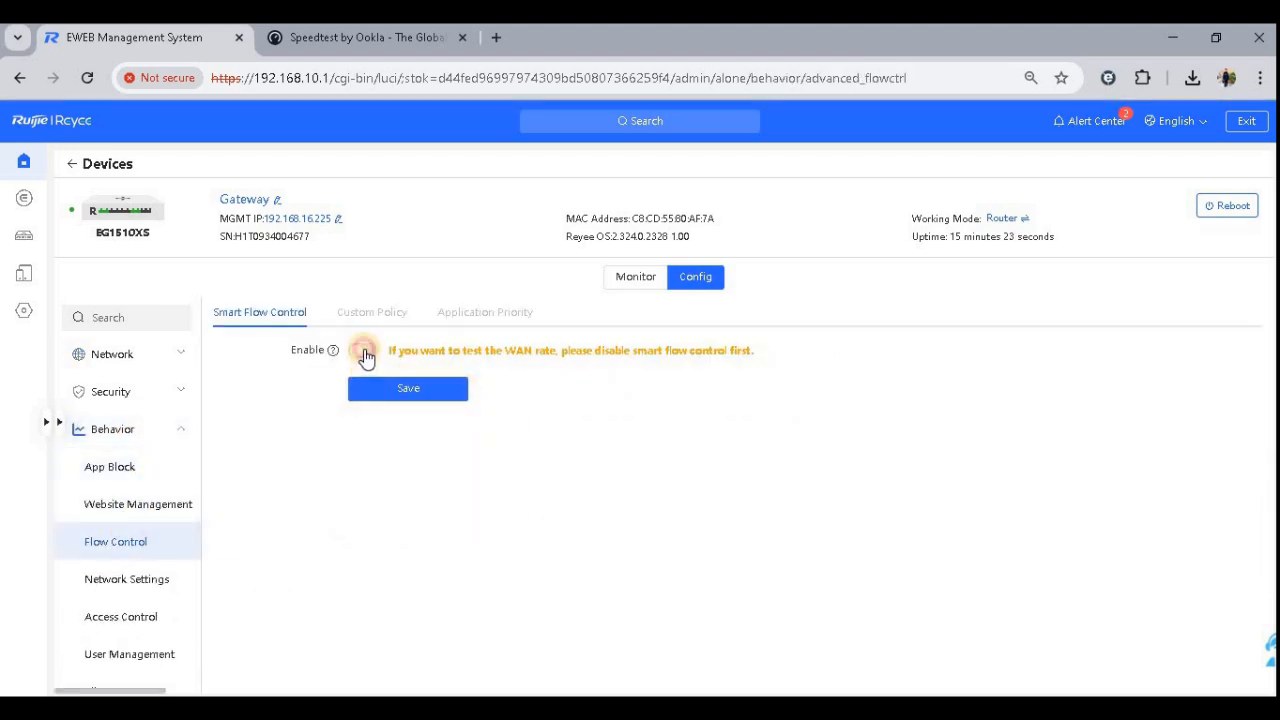
pyautogui.click(364, 352)
pyautogui.moveTo(435, 391); pyautogui.dragTo(402, 389)
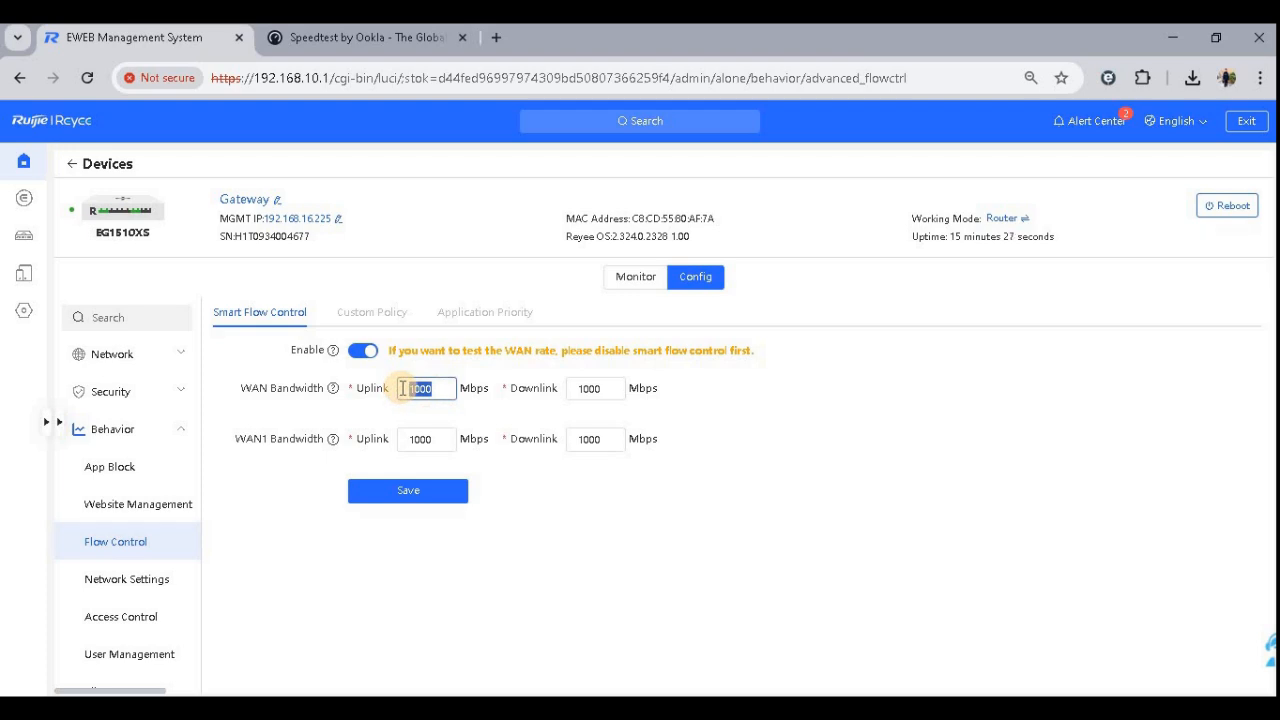
pyautogui.press('Tab')
pyautogui.write('15')
pyautogui.doubleClick(415, 440)
pyautogui.write('15')
pyautogui.click(437, 439)
pyautogui.click(414, 491)
pyautogui.click(762, 434)
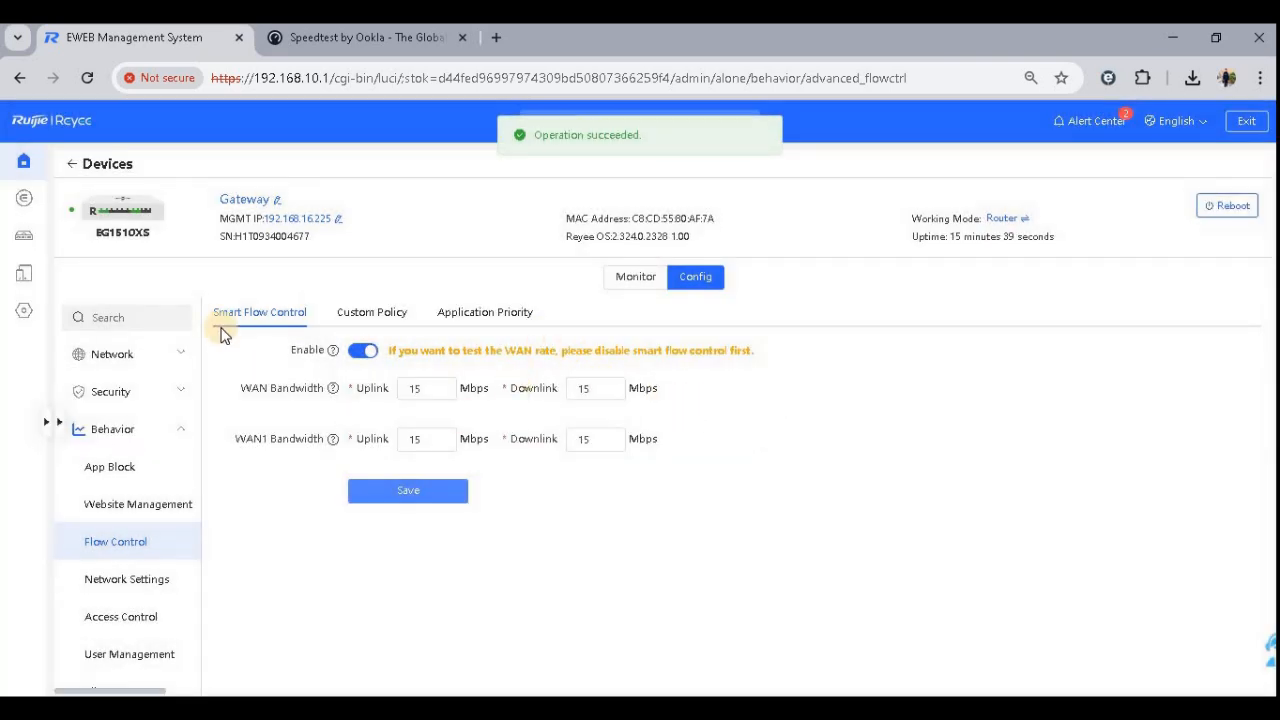
# - Reload the speed test page and rerun the speed test with the new flow control limits
pyautogui.click(88, 78)
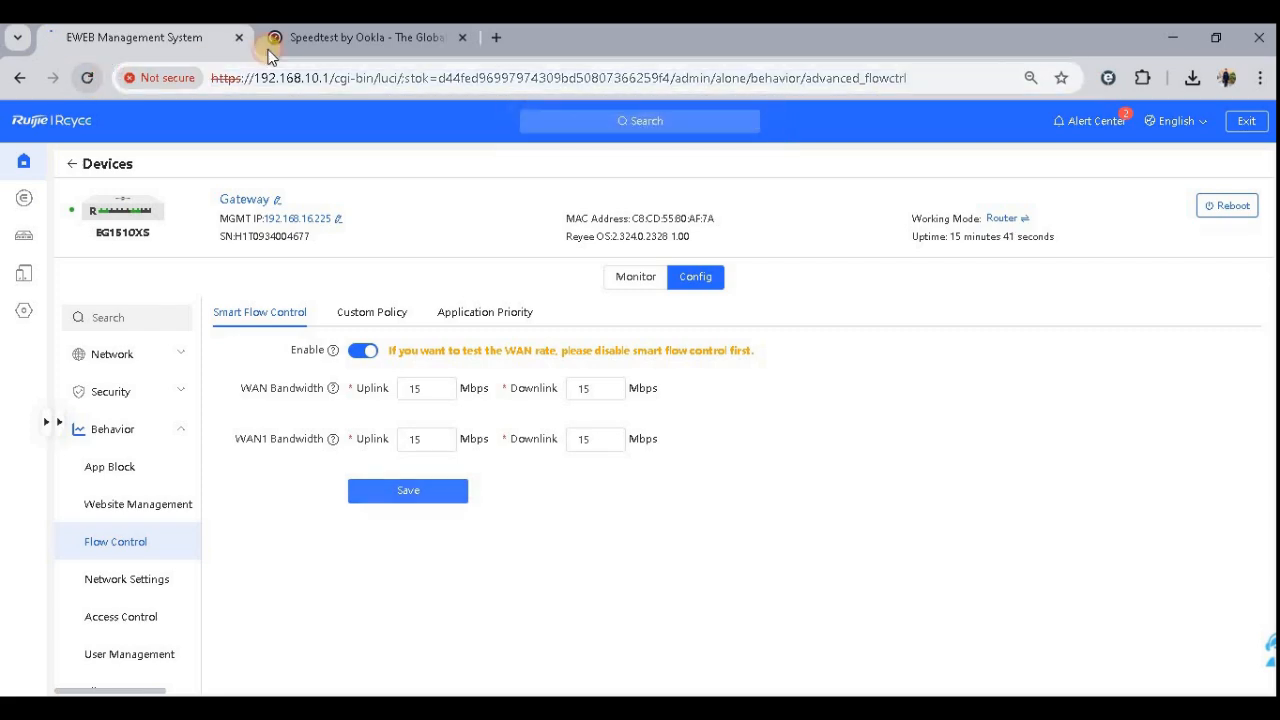
pyautogui.click(365, 37)
pyautogui.click(87, 78)
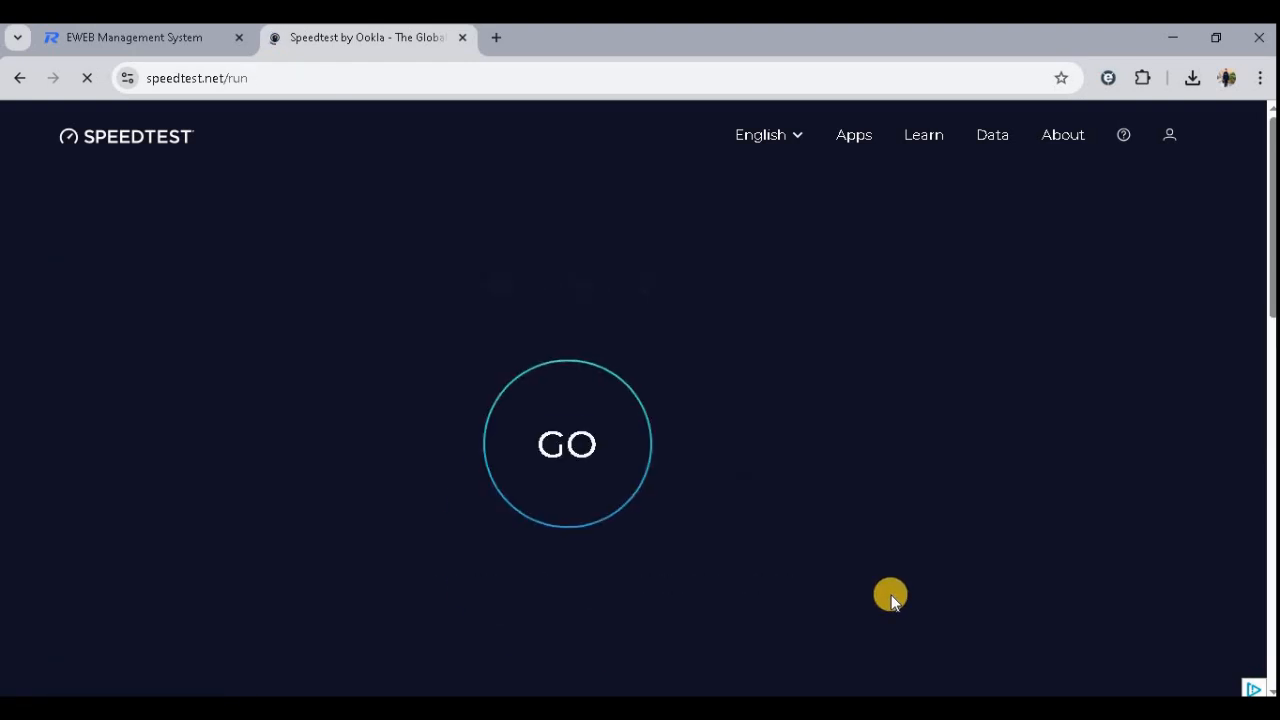
pyautogui.scroll(-1, 830, 542)
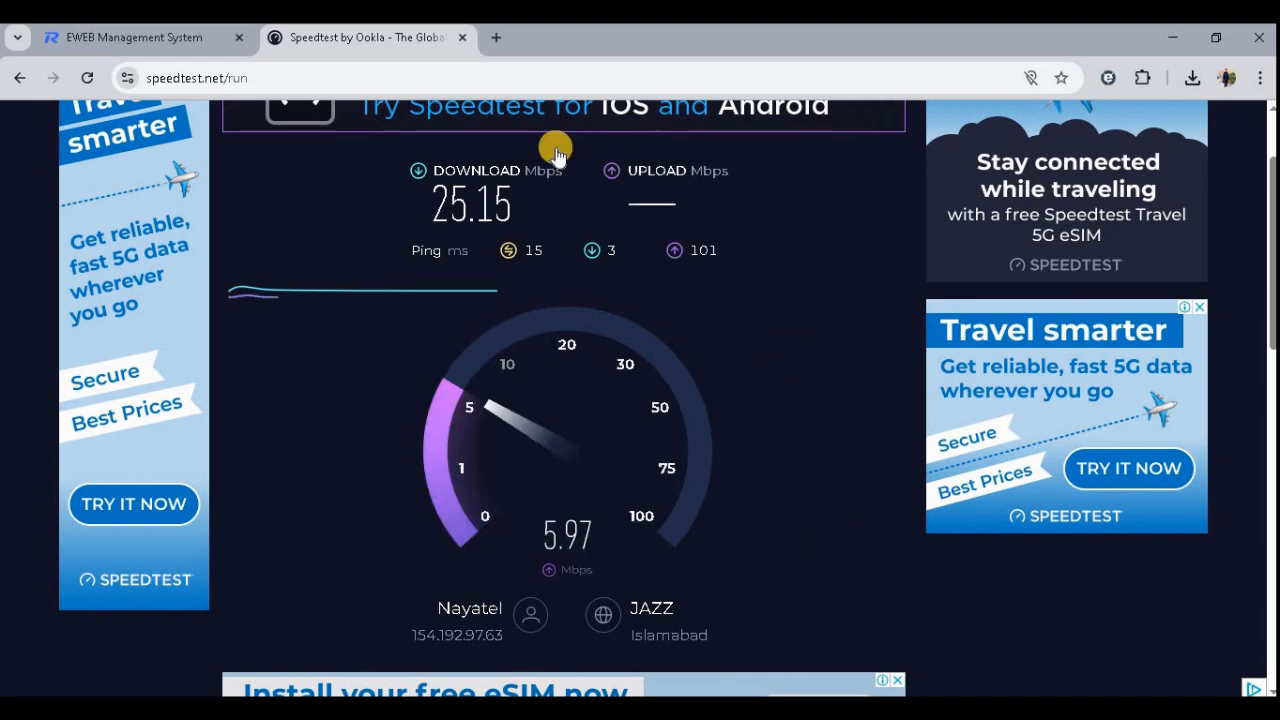
pyautogui.click(87, 77)
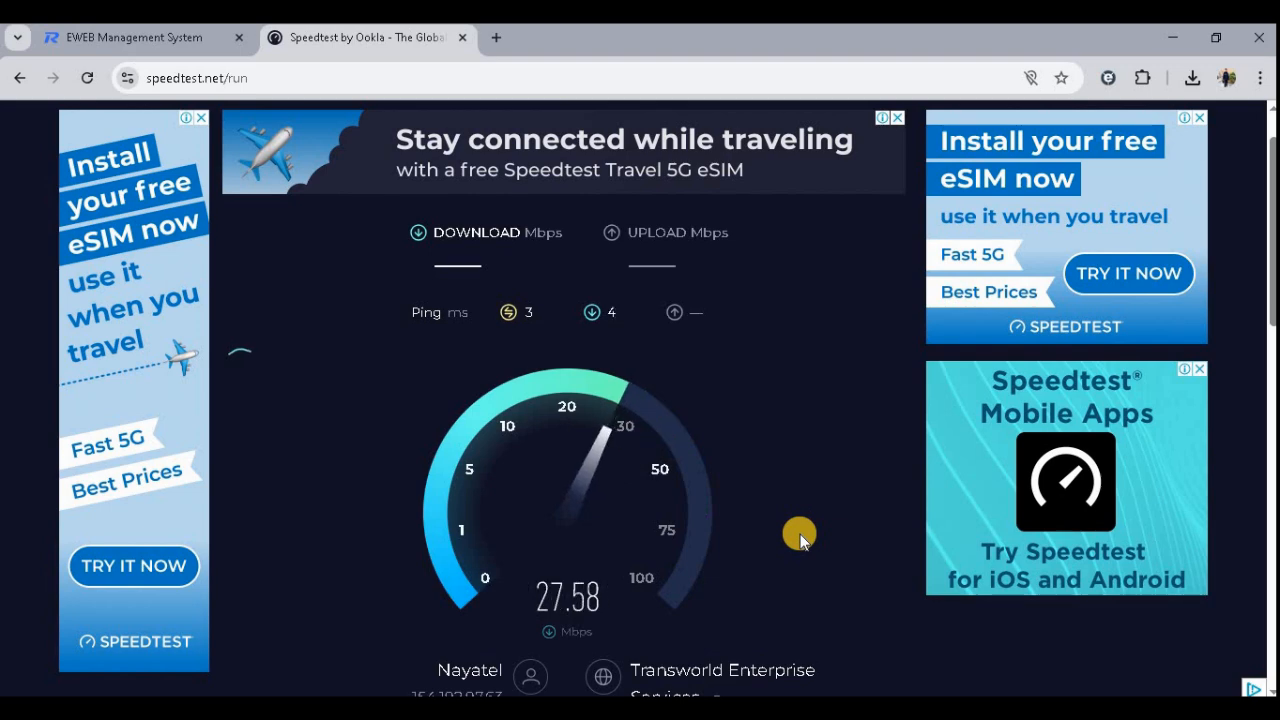
# - Set WAN bandwidth to 10 Mbps uplink and downlink and WAN1 to 5 Mbps uplink and downlink, then save
pyautogui.click(178, 33)
pyautogui.moveTo(528, 358); pyautogui.dragTo(474, 366)
pyautogui.write('10')
pyautogui.press('Tab')
pyautogui.write('10')
pyautogui.press('Tab')
pyautogui.write('5')
pyautogui.press('Tab')
pyautogui.write('5')
pyautogui.click(544, 464)
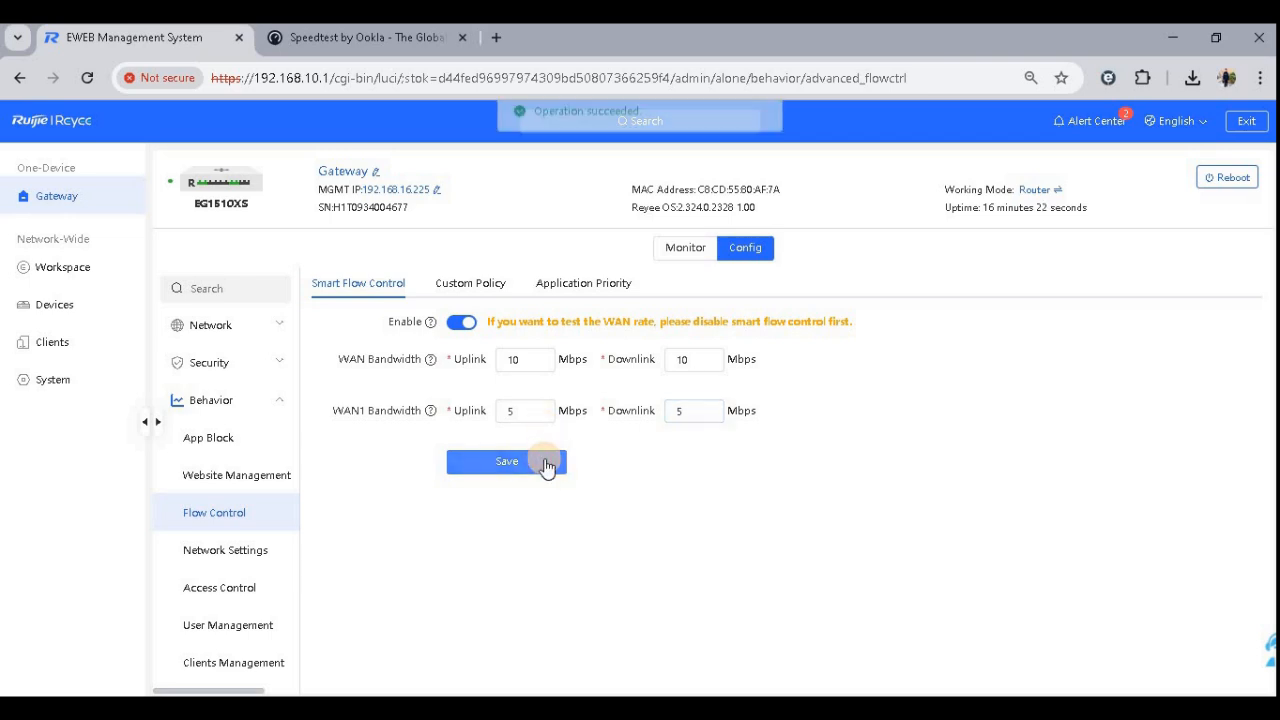
# - Switch between the speed test and the flow control settings to compare the running test against the limits
pyautogui.click(280, 37)
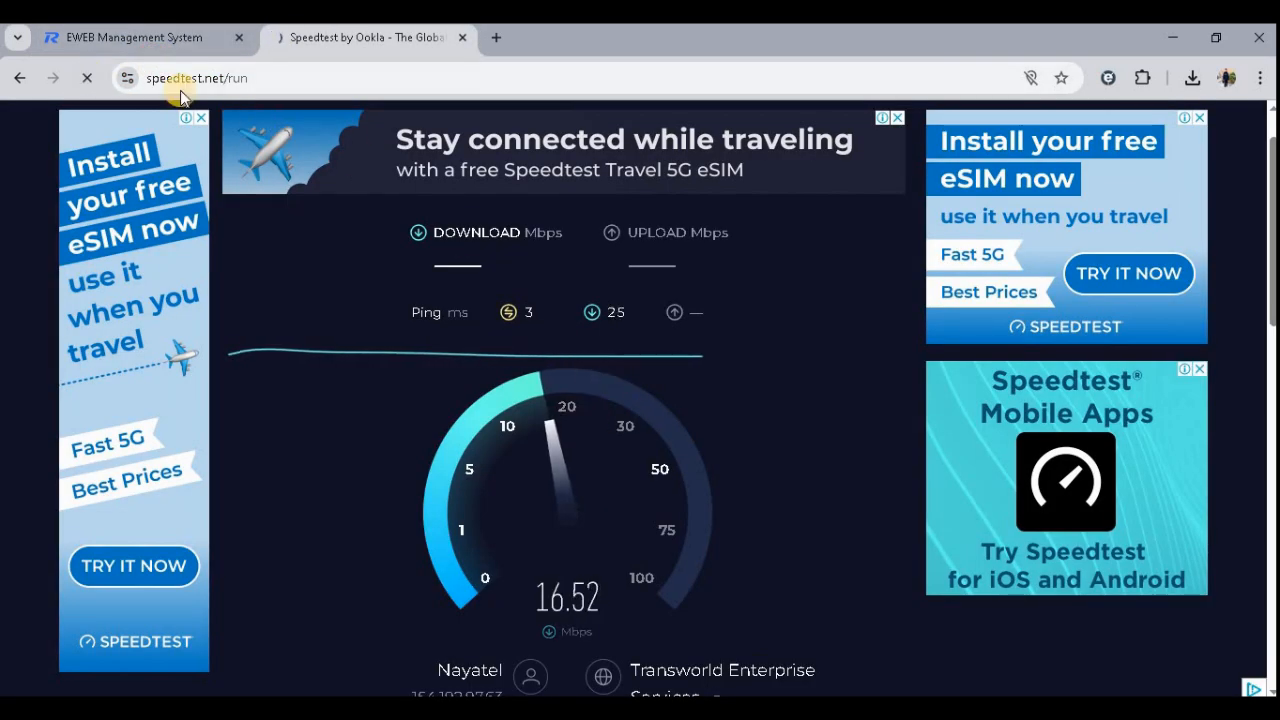
pyautogui.click(172, 40)
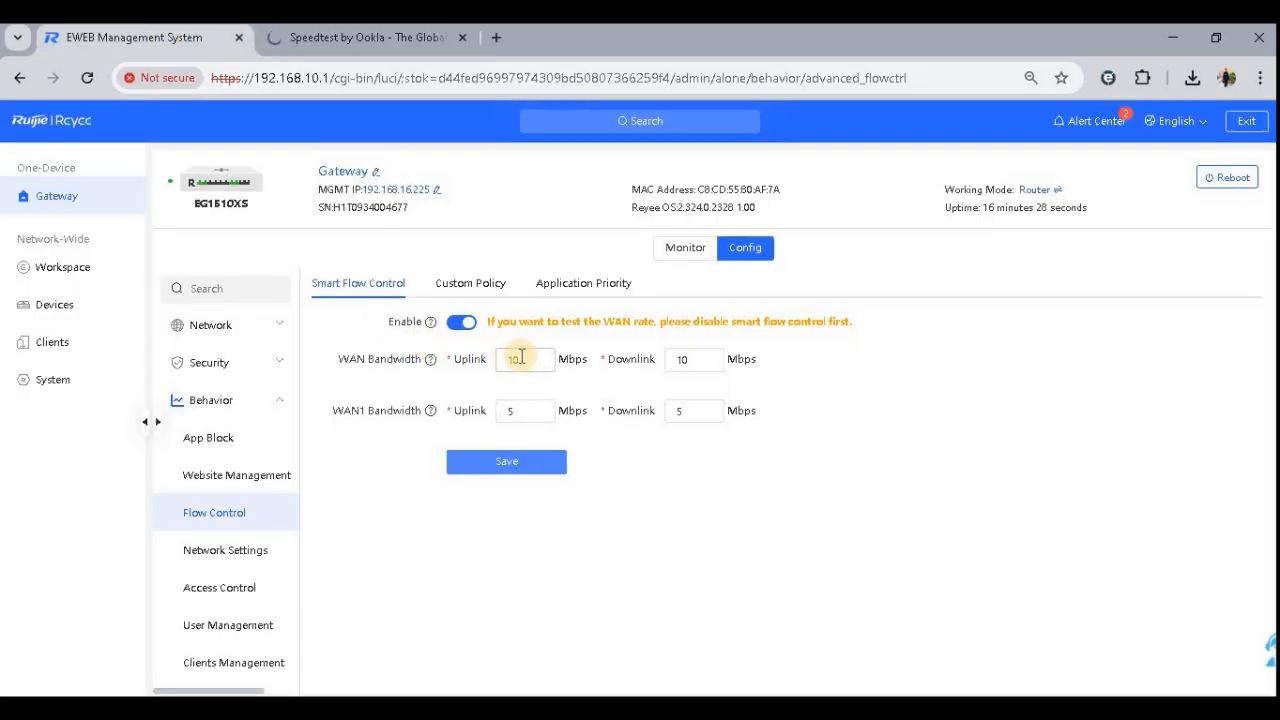
pyautogui.moveTo(382, 355); pyautogui.dragTo(393, 364)
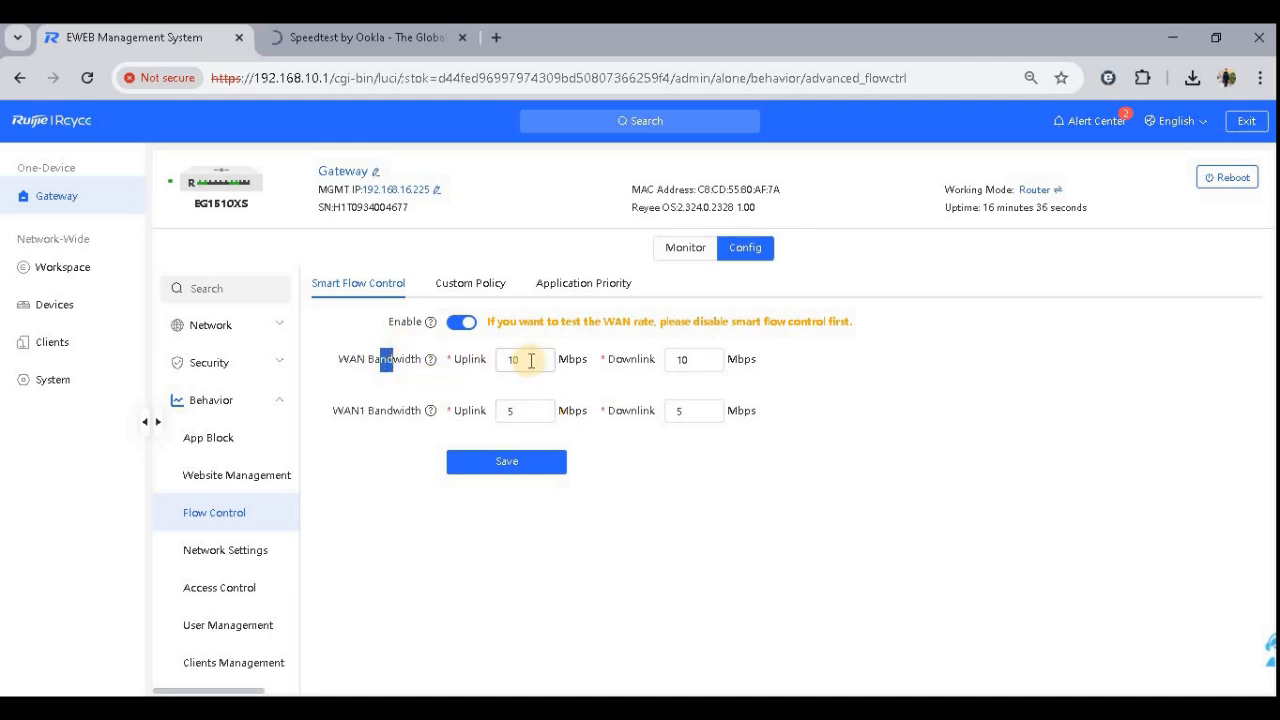
pyautogui.click(360, 37)
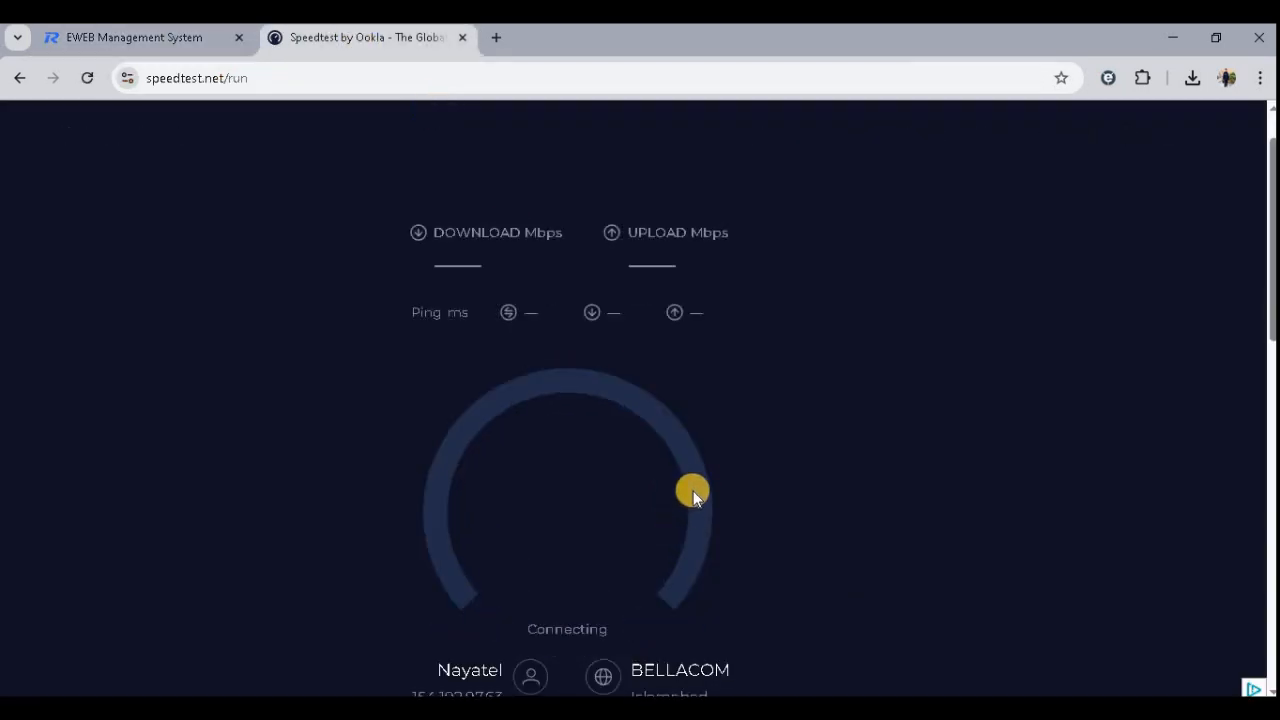
pyautogui.scroll(-2, 693, 485)
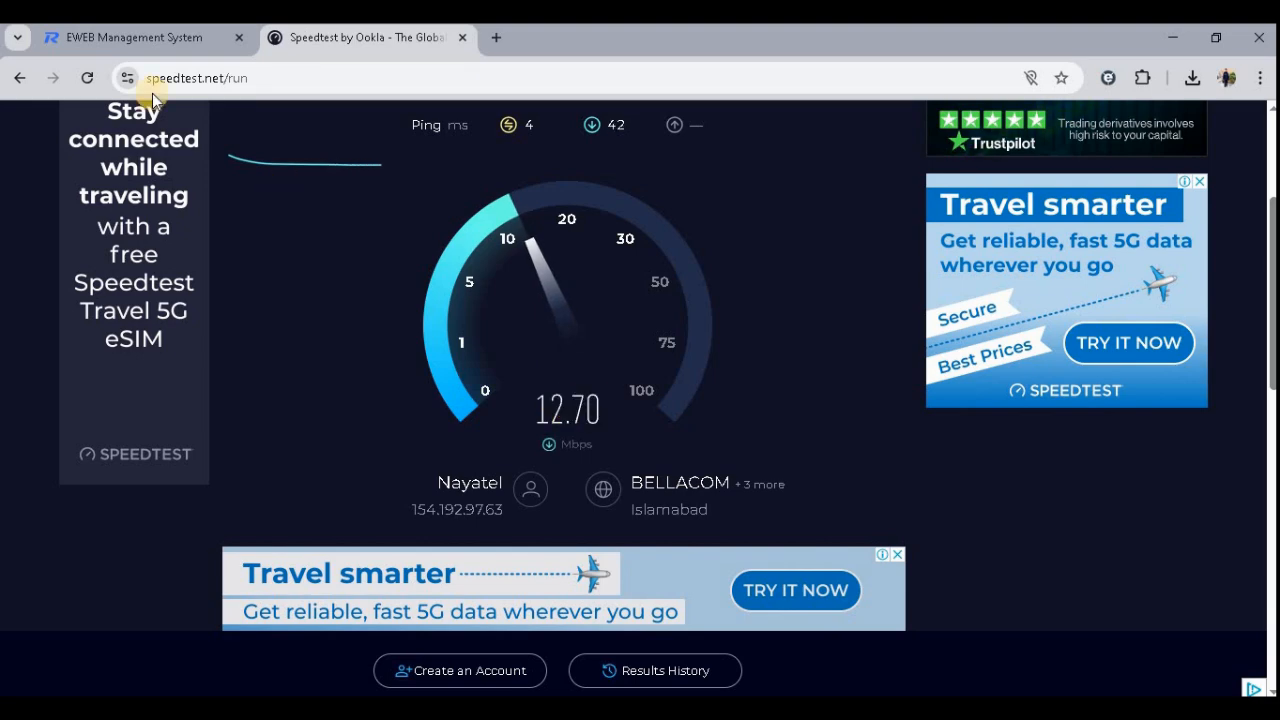
pyautogui.click(101, 33)
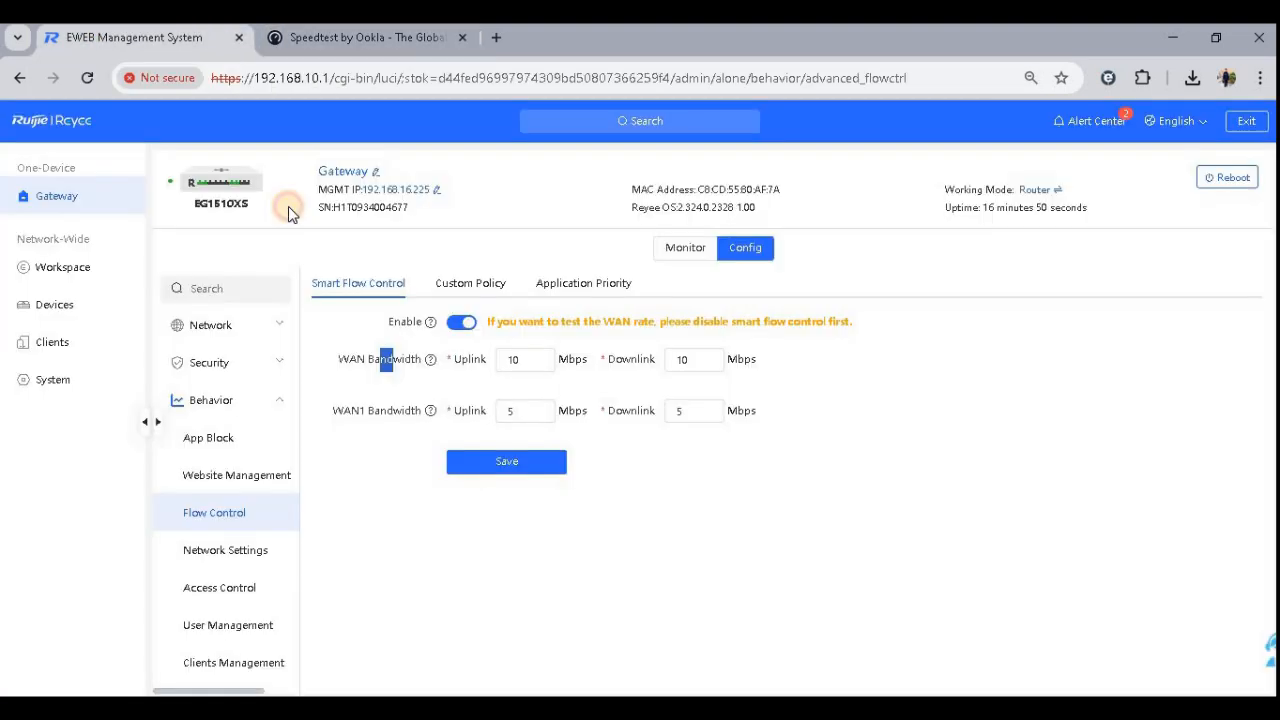
# - Review the captive portal authentication item in the planned network configuration document
pyautogui.click(580, 708)
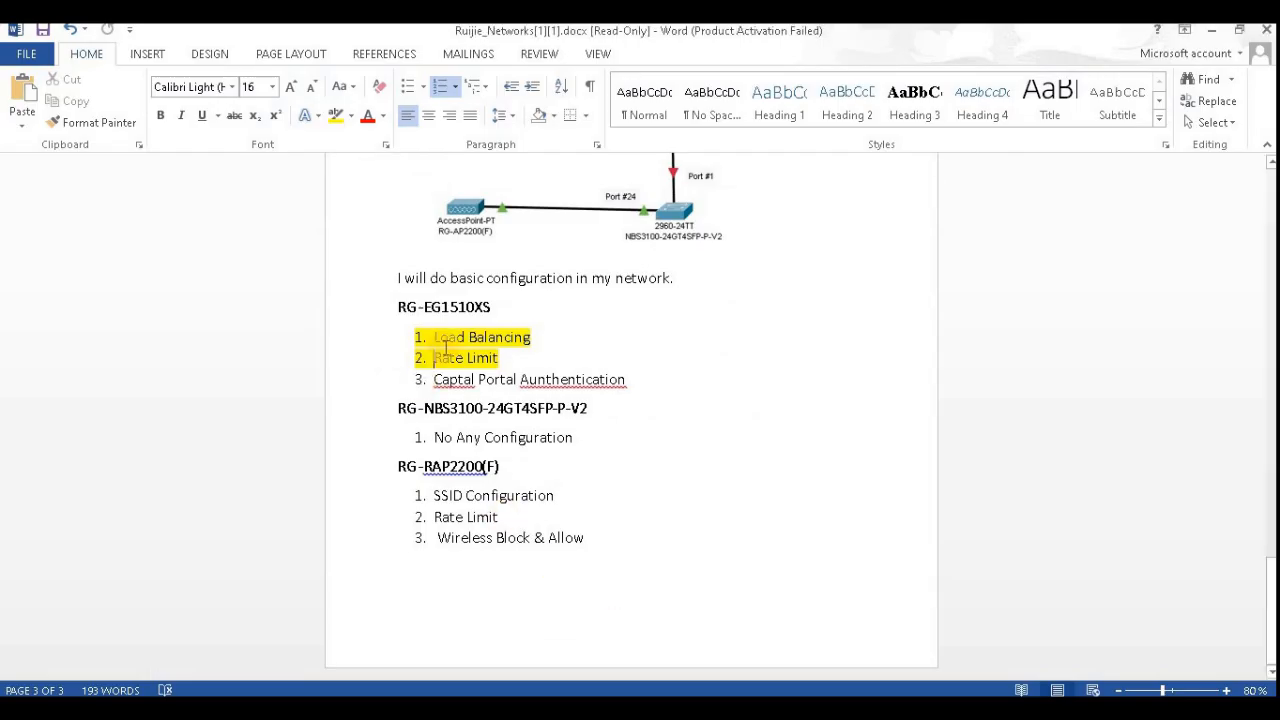
pyautogui.moveTo(631, 378); pyautogui.dragTo(436, 380)
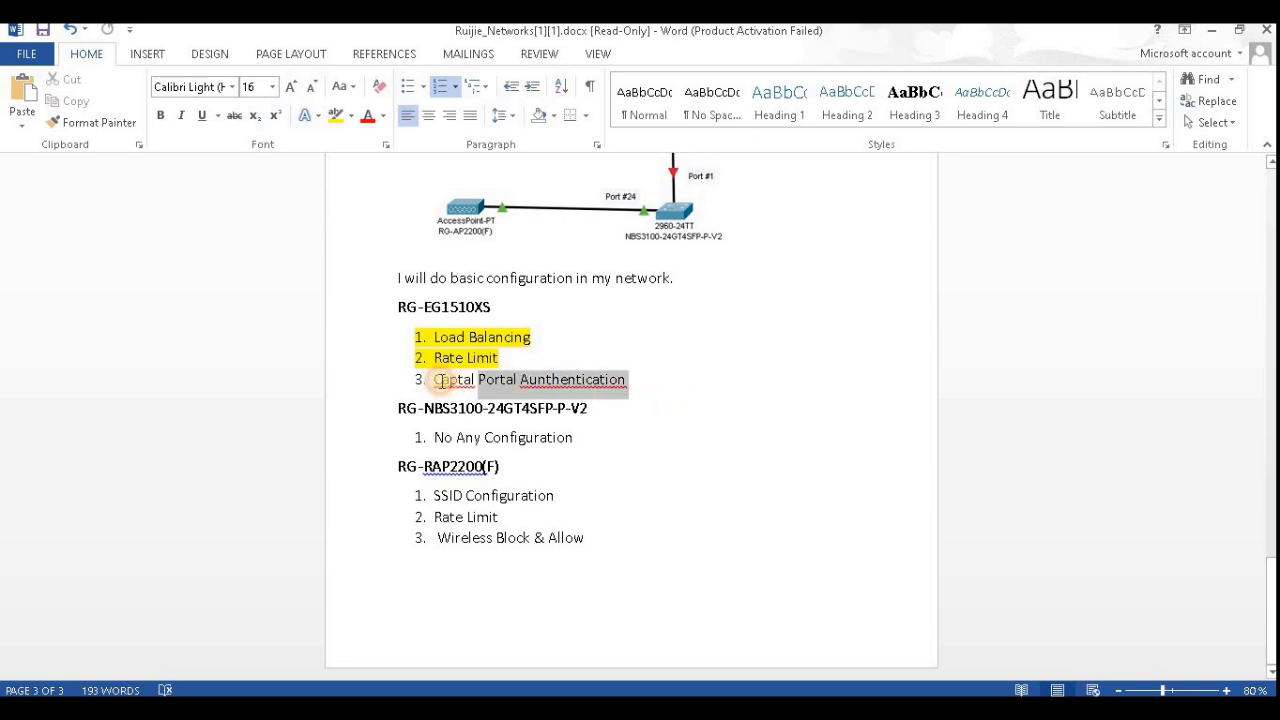
pyautogui.click(610, 708)
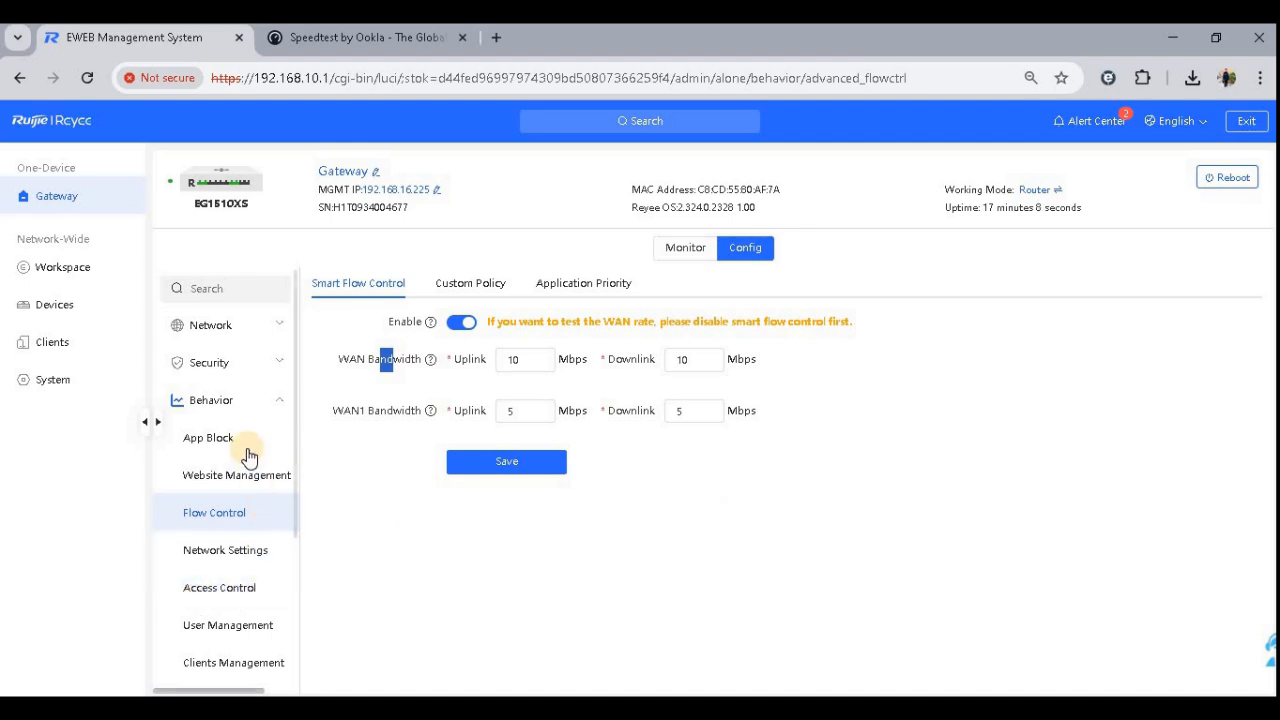
# - Open the gateway's Authentication settings and enable Local Account Auth
pyautogui.click(248, 330)
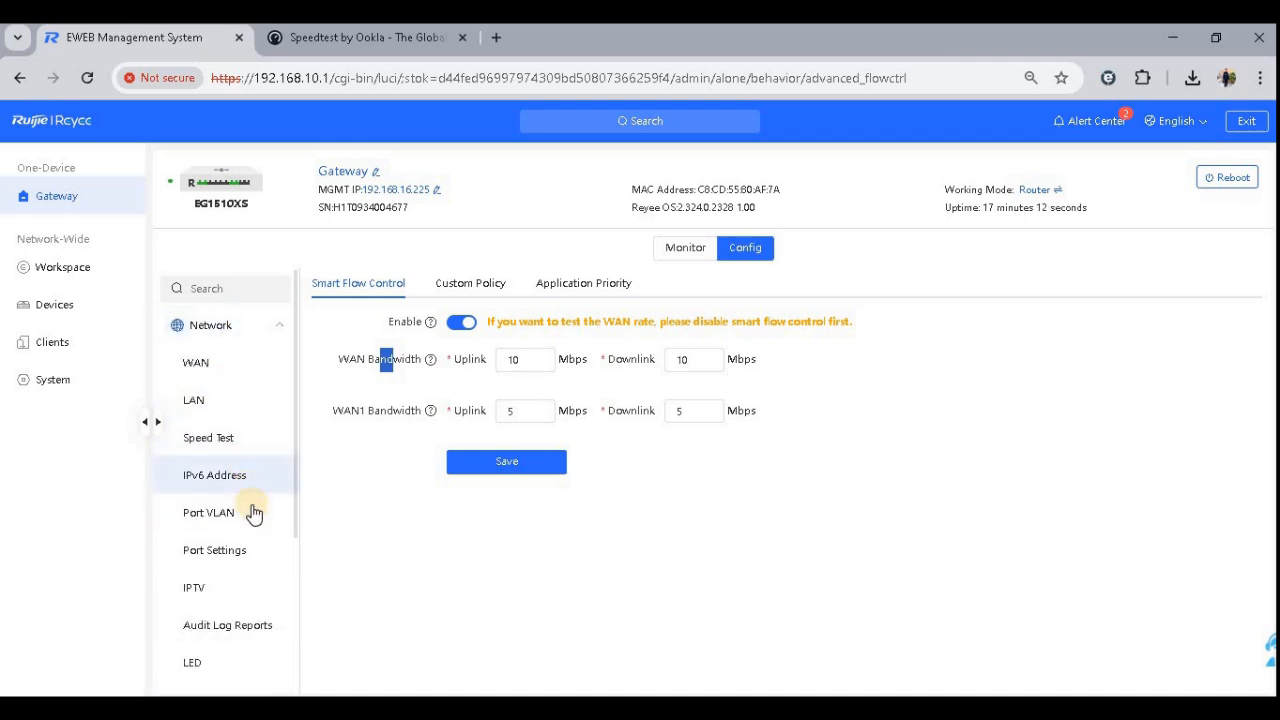
pyautogui.scroll(-3, 255, 520)
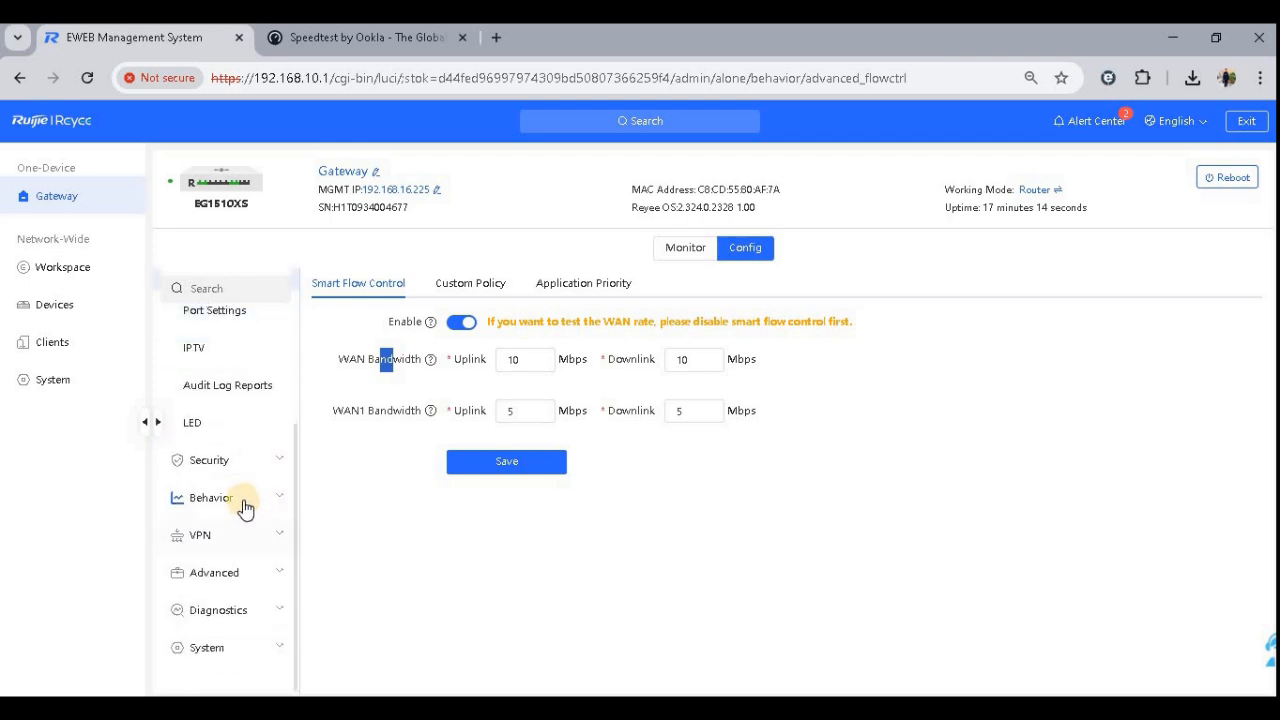
pyautogui.click(245, 502)
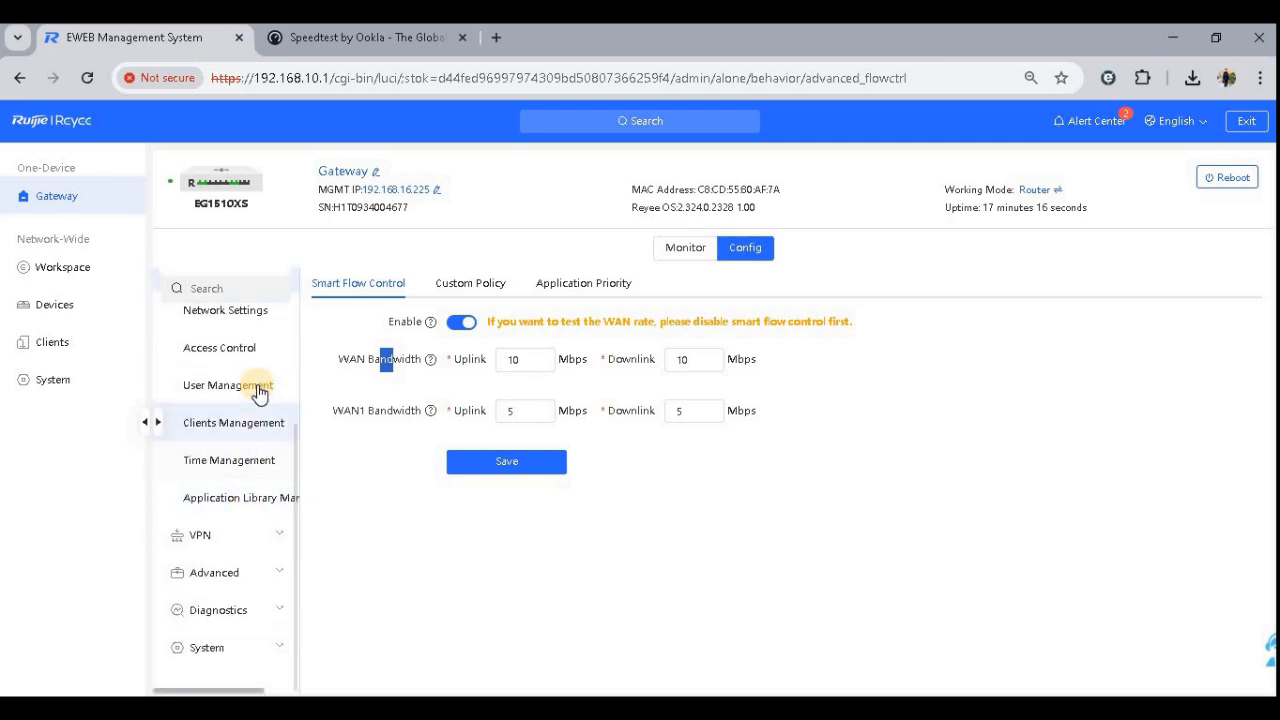
pyautogui.click(188, 540)
pyautogui.click(228, 570)
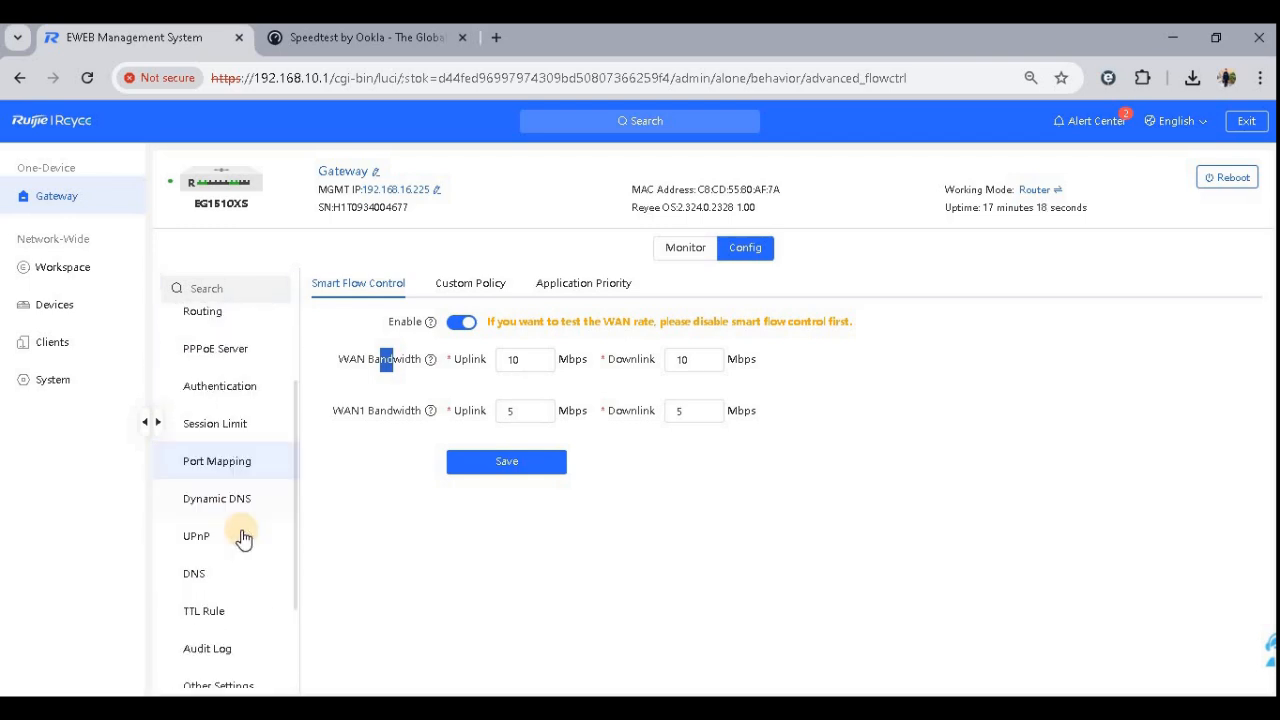
pyautogui.click(255, 389)
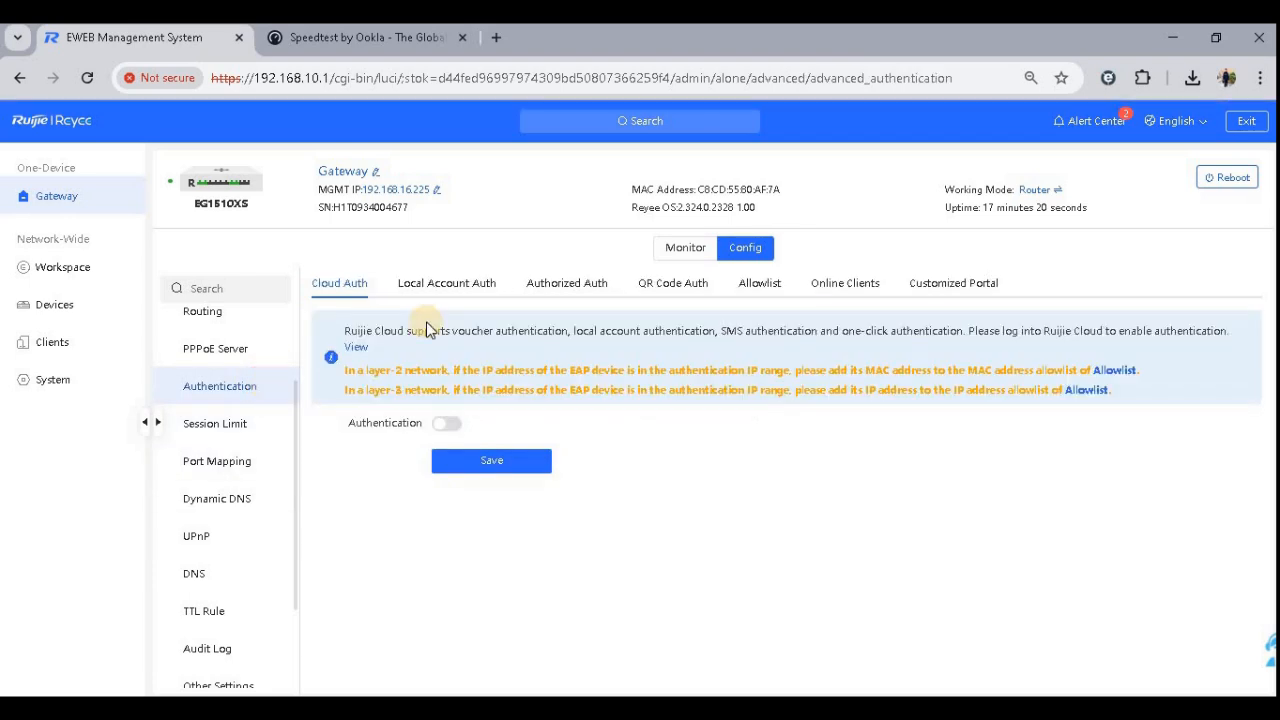
pyautogui.scroll(1, 229, 329)
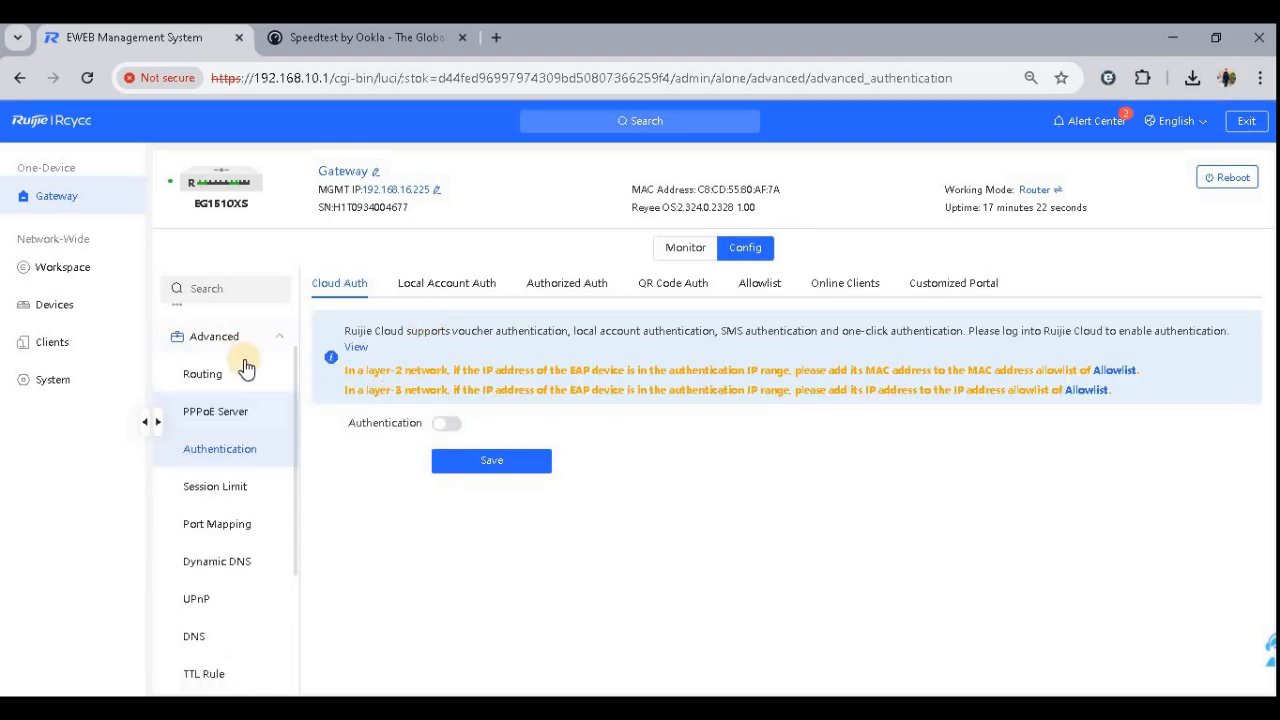
pyautogui.click(241, 340)
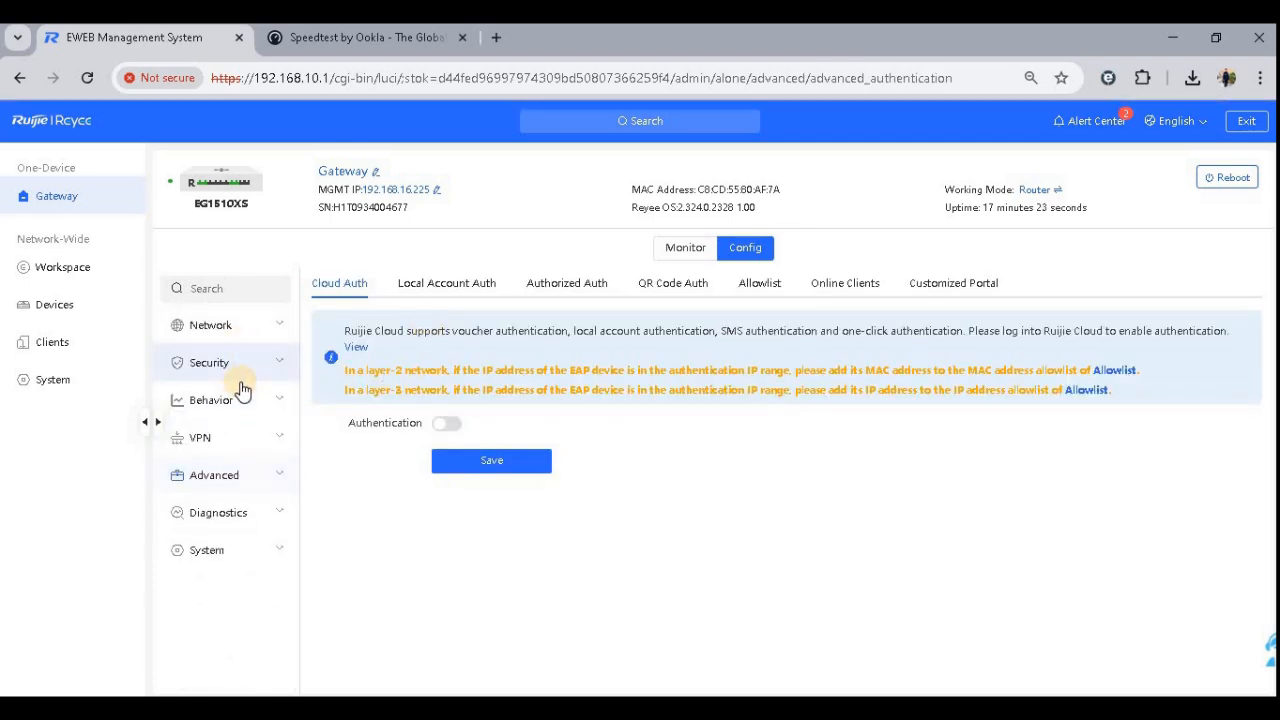
pyautogui.click(245, 482)
pyautogui.click(237, 590)
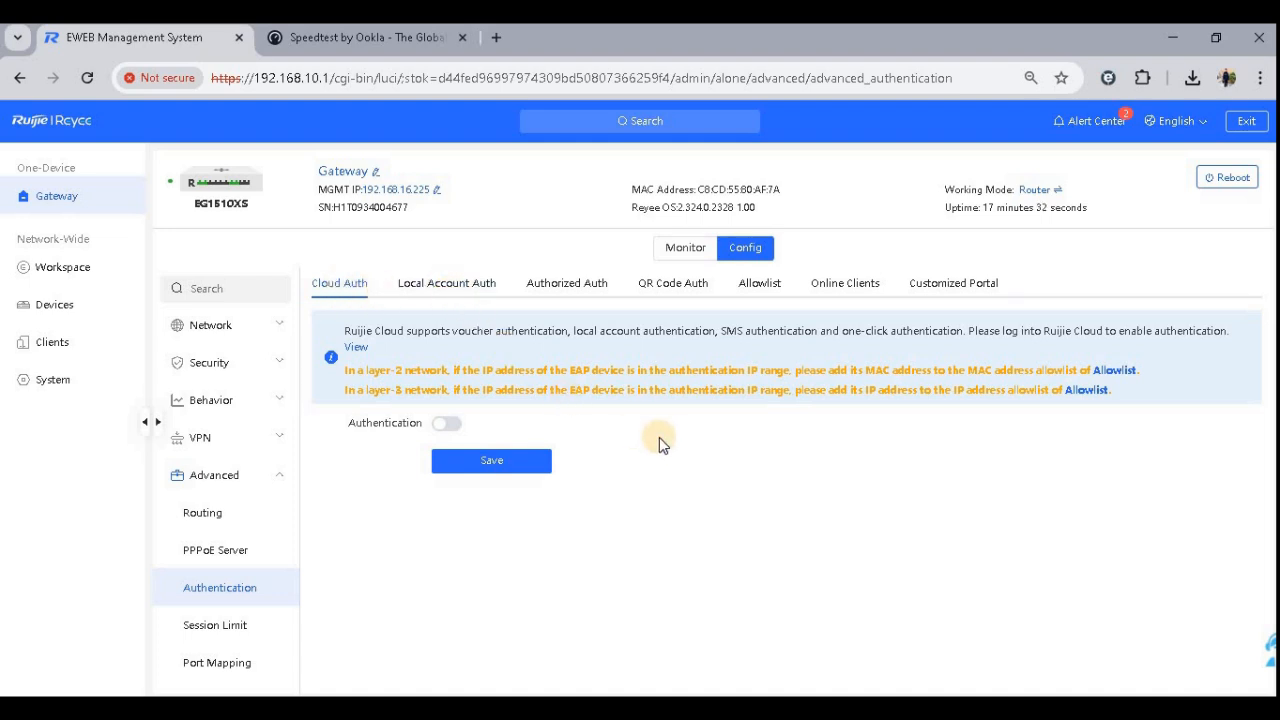
pyautogui.click(410, 288)
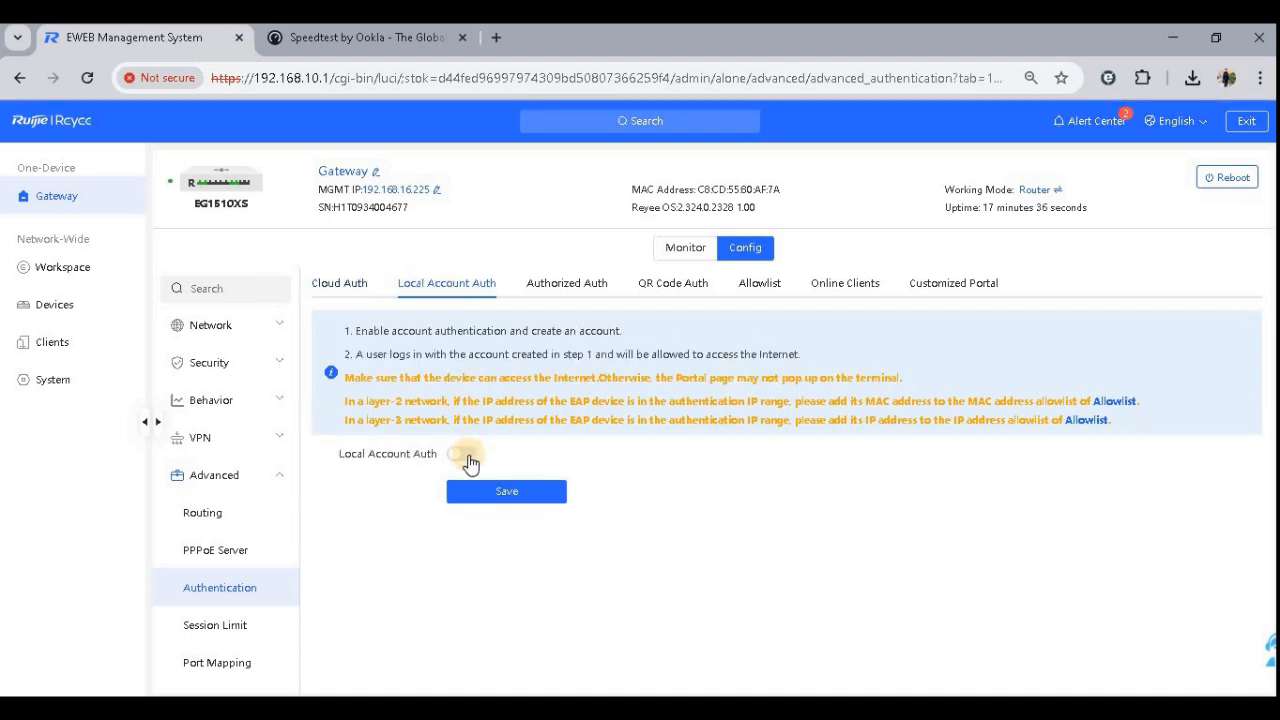
pyautogui.click(466, 456)
# - Keep the Layer-2 Network type and enter the auth IP range 192.168.10.1-192.168.10.254
pyautogui.scroll(-1, 624, 537)
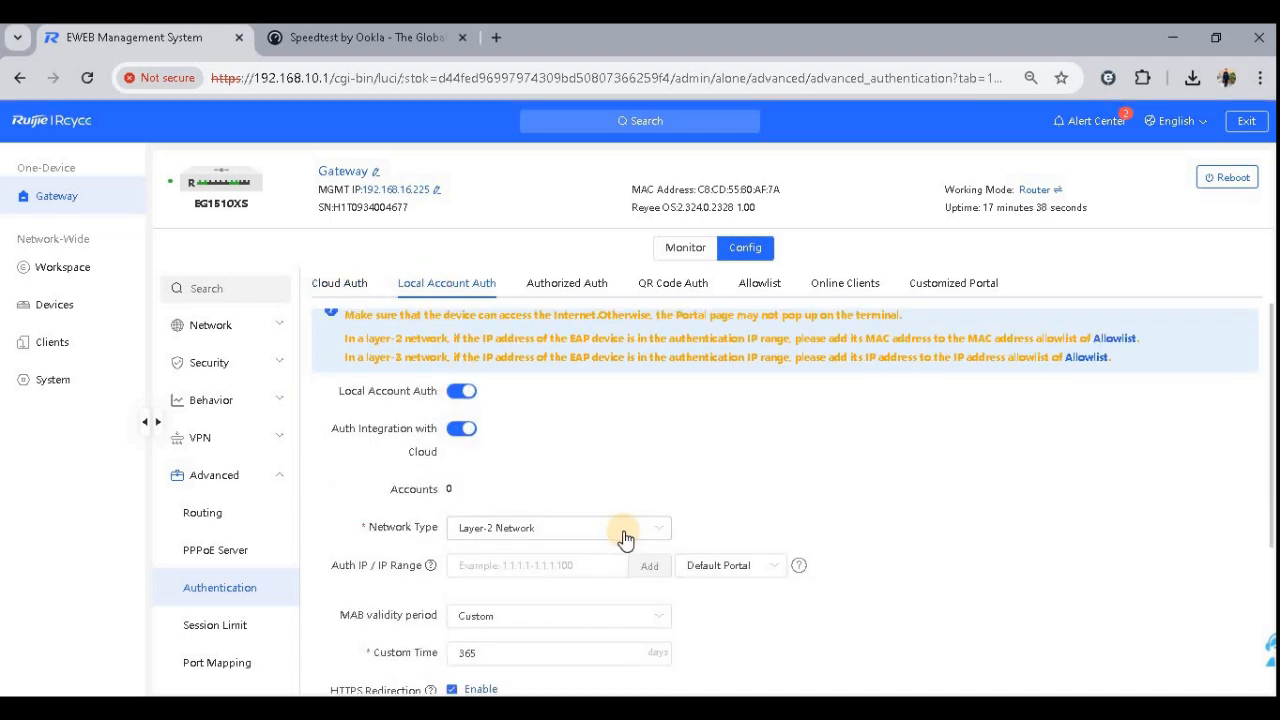
pyautogui.click(624, 537)
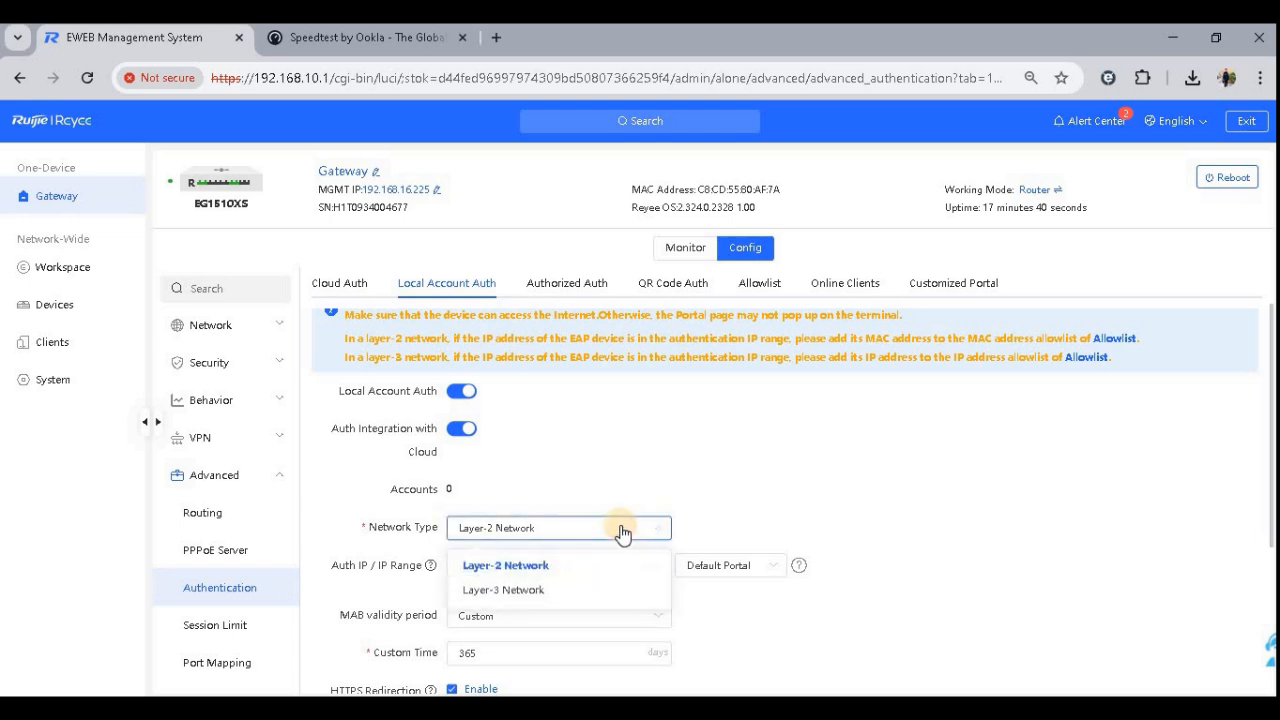
pyautogui.click(860, 475)
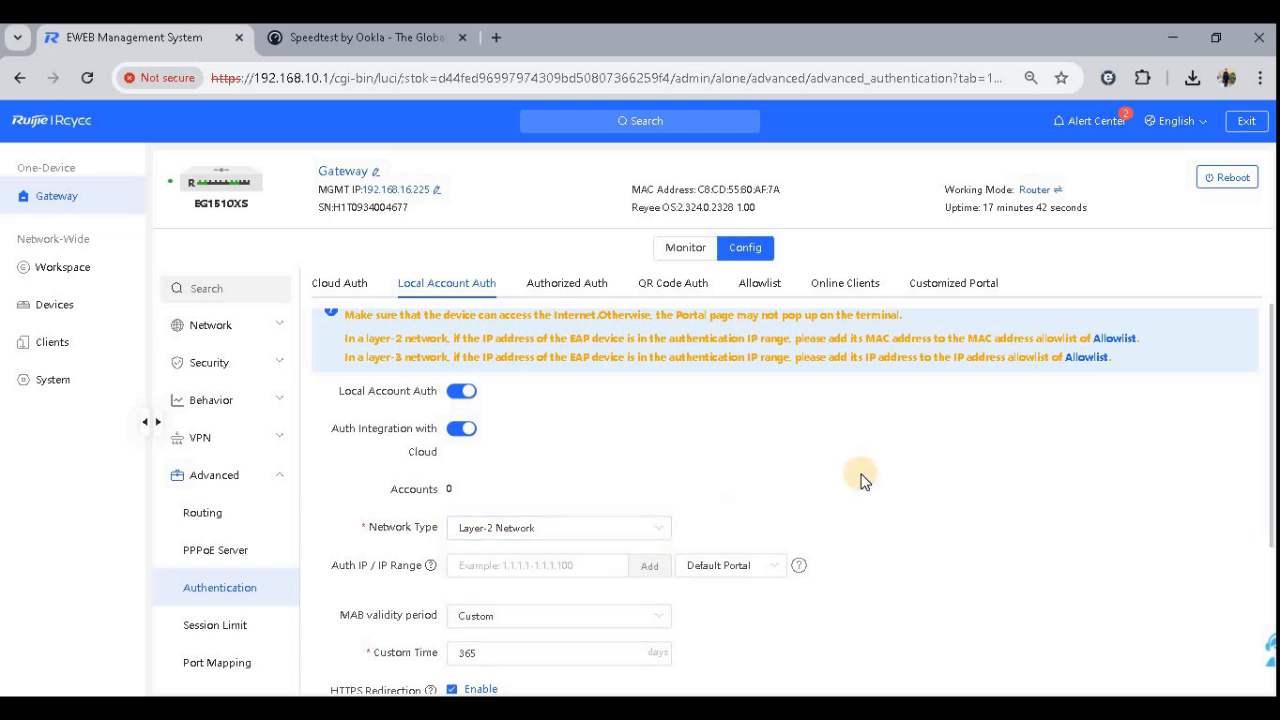
pyautogui.click(632, 538)
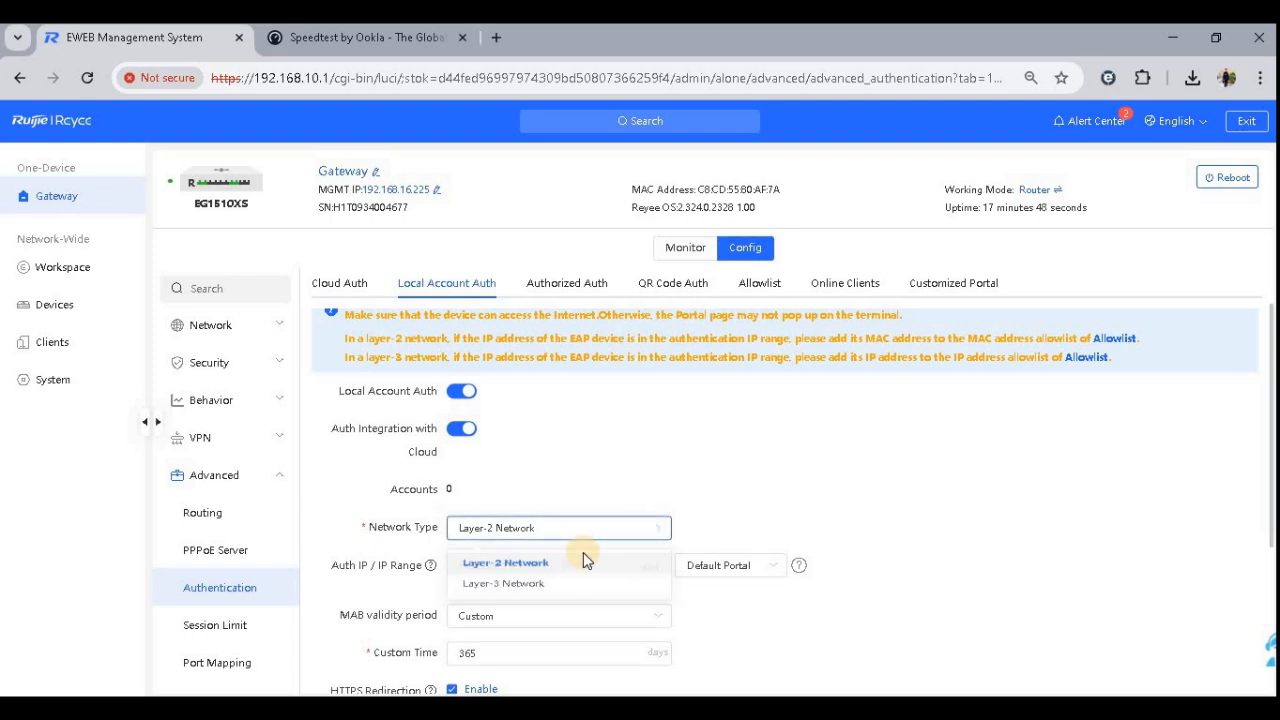
pyautogui.click(806, 418)
pyautogui.click(542, 563)
pyautogui.write('192')
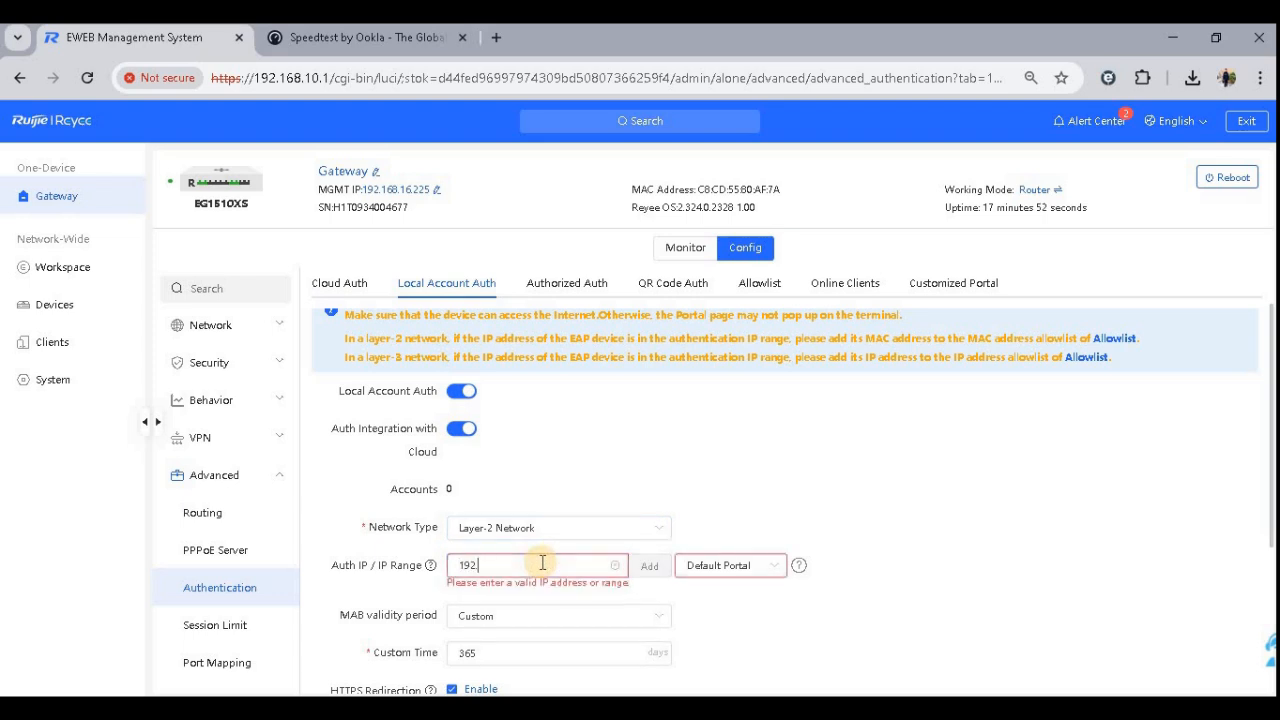
pyautogui.write('.168.10.1-192.168.10.254')
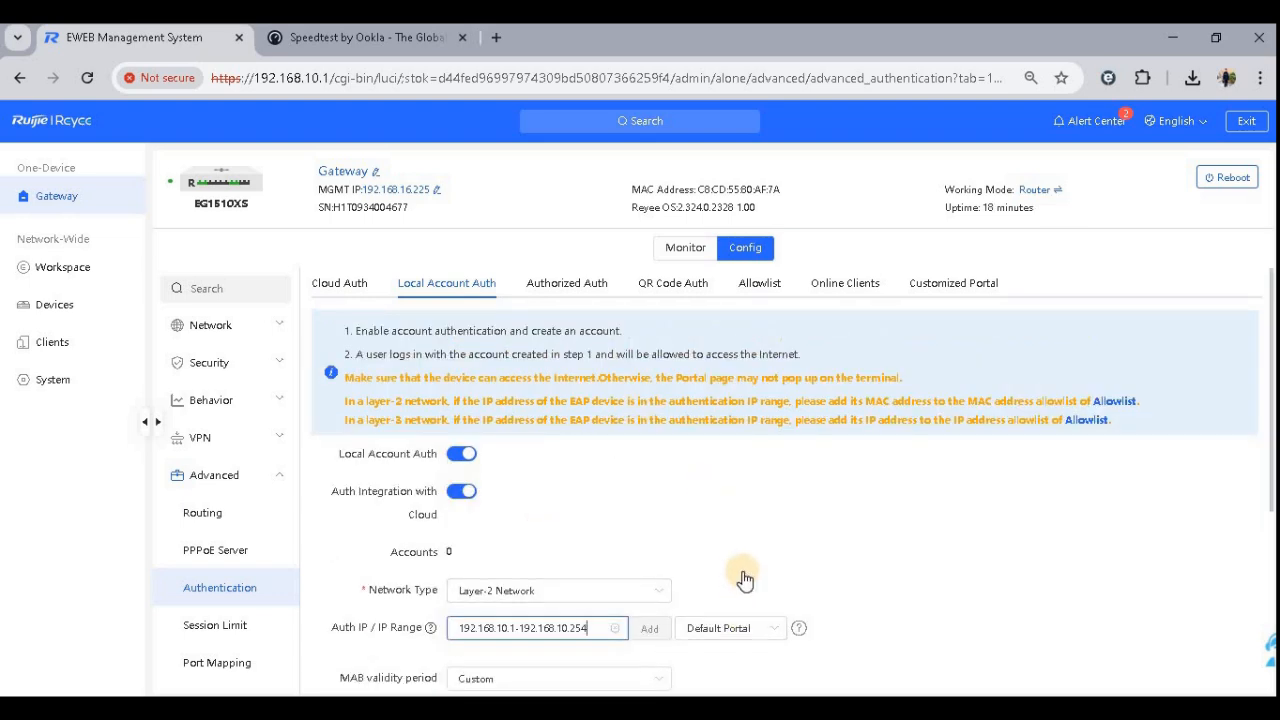
# - Set the MAB custom validity time to 1 day and save the local account authentication settings
pyautogui.scroll(-1, 746, 575)
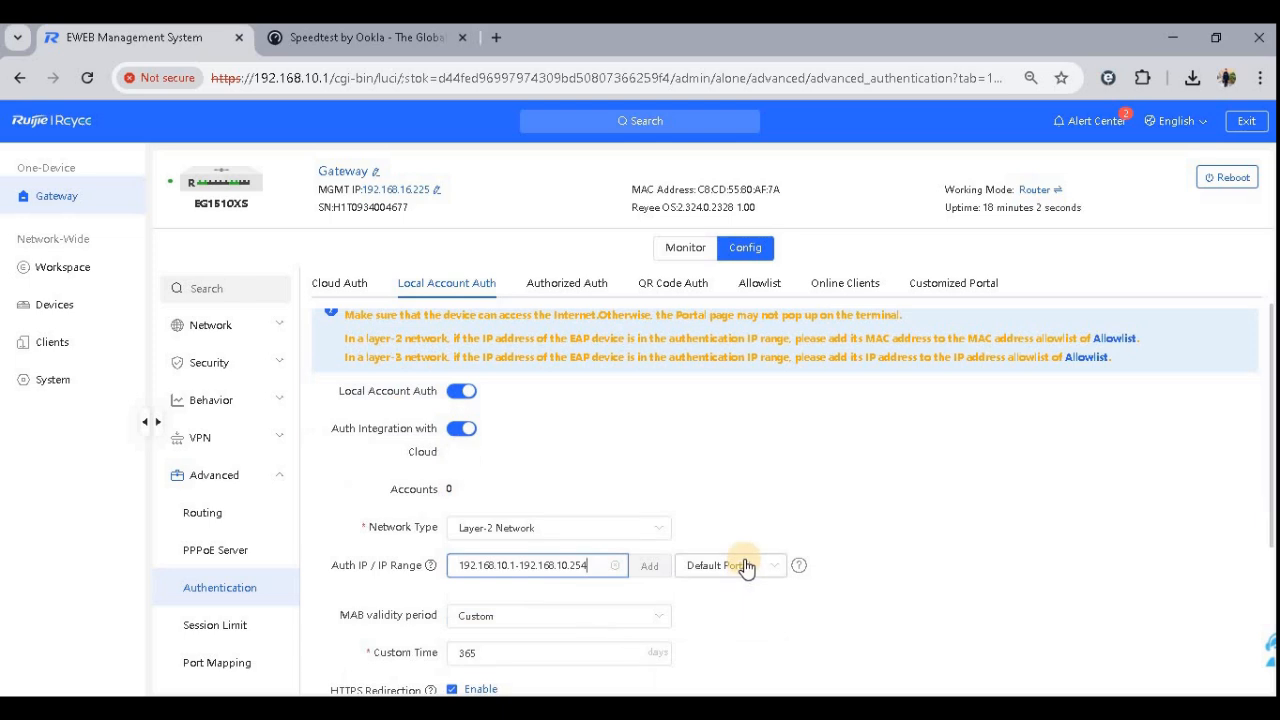
pyautogui.scroll(-3, 760, 572)
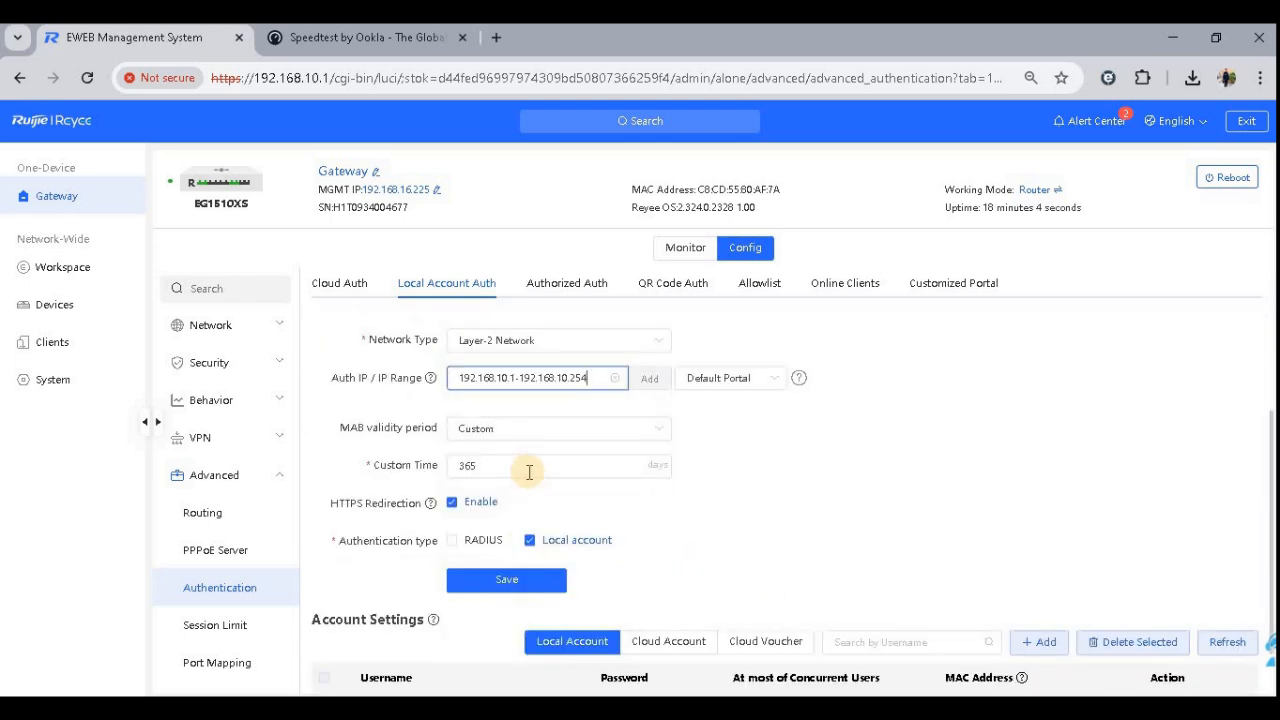
pyautogui.moveTo(486, 466); pyautogui.dragTo(446, 478)
pyautogui.write('1')
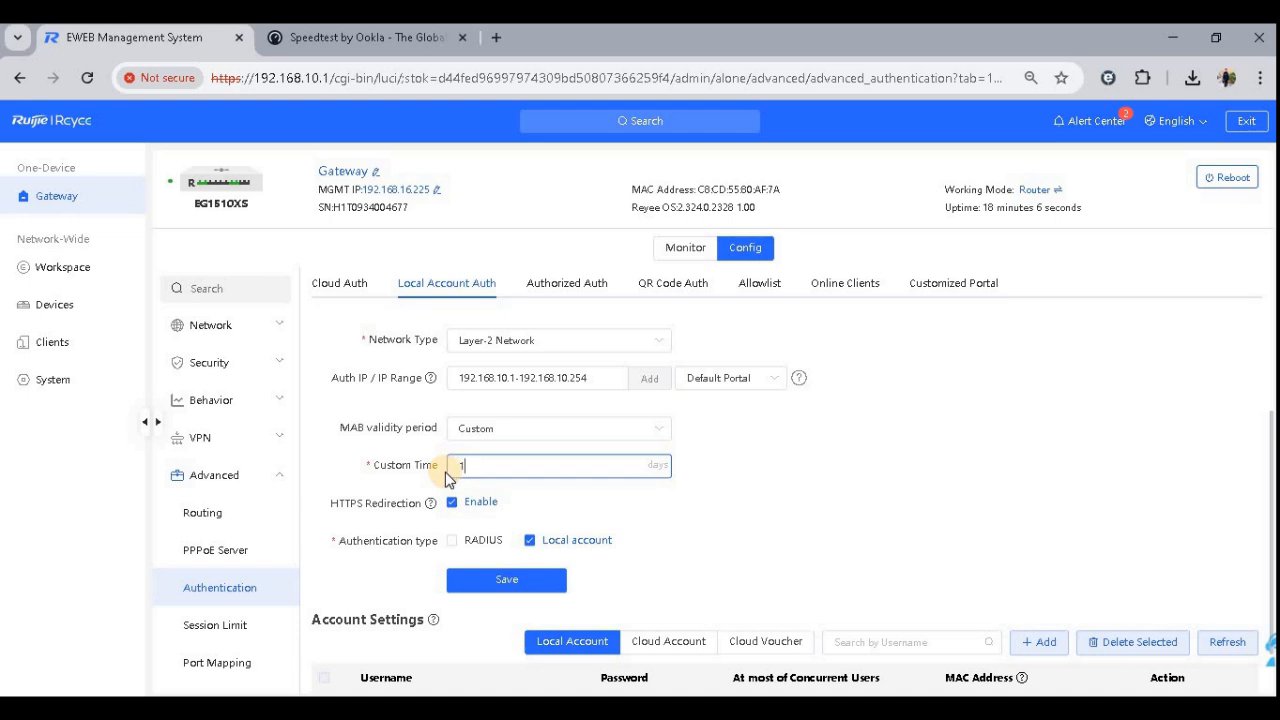
pyautogui.click(507, 579)
pyautogui.click(515, 581)
pyautogui.scroll(-1, 968, 553)
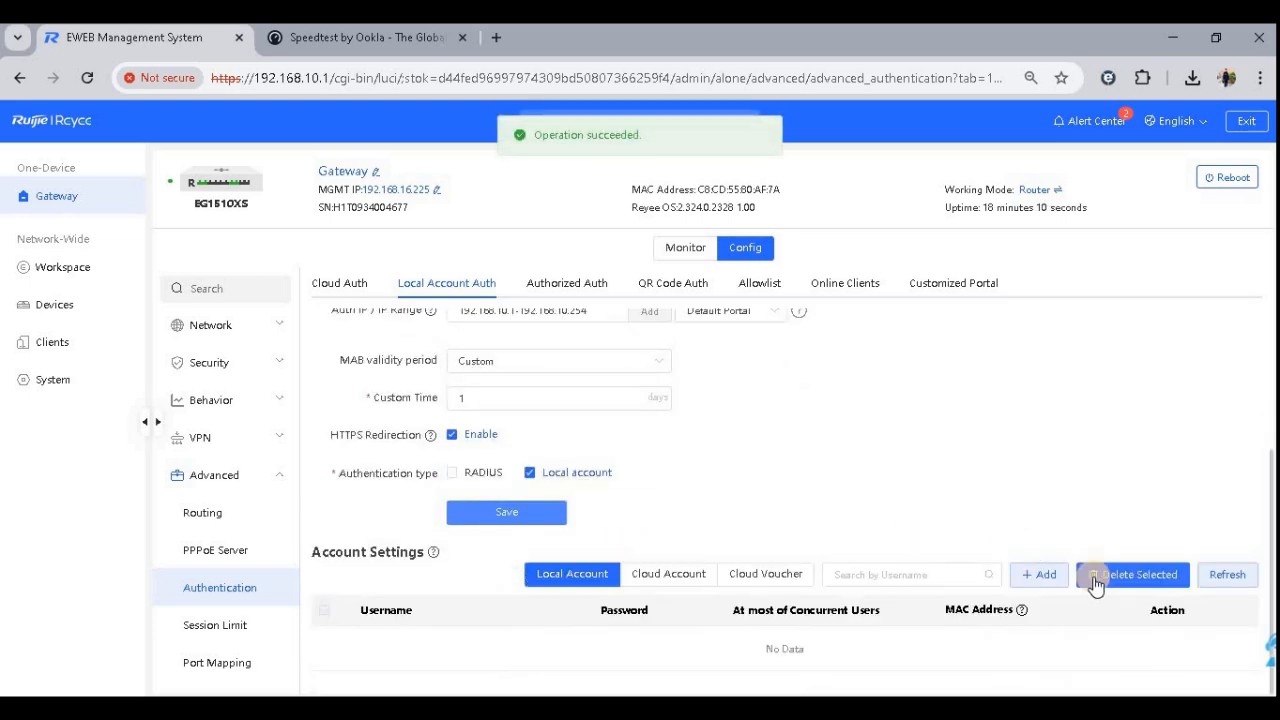
# - Add a local authentication account, entering a username and the account password, and confirm it
pyautogui.click(1040, 574)
pyautogui.click(657, 268)
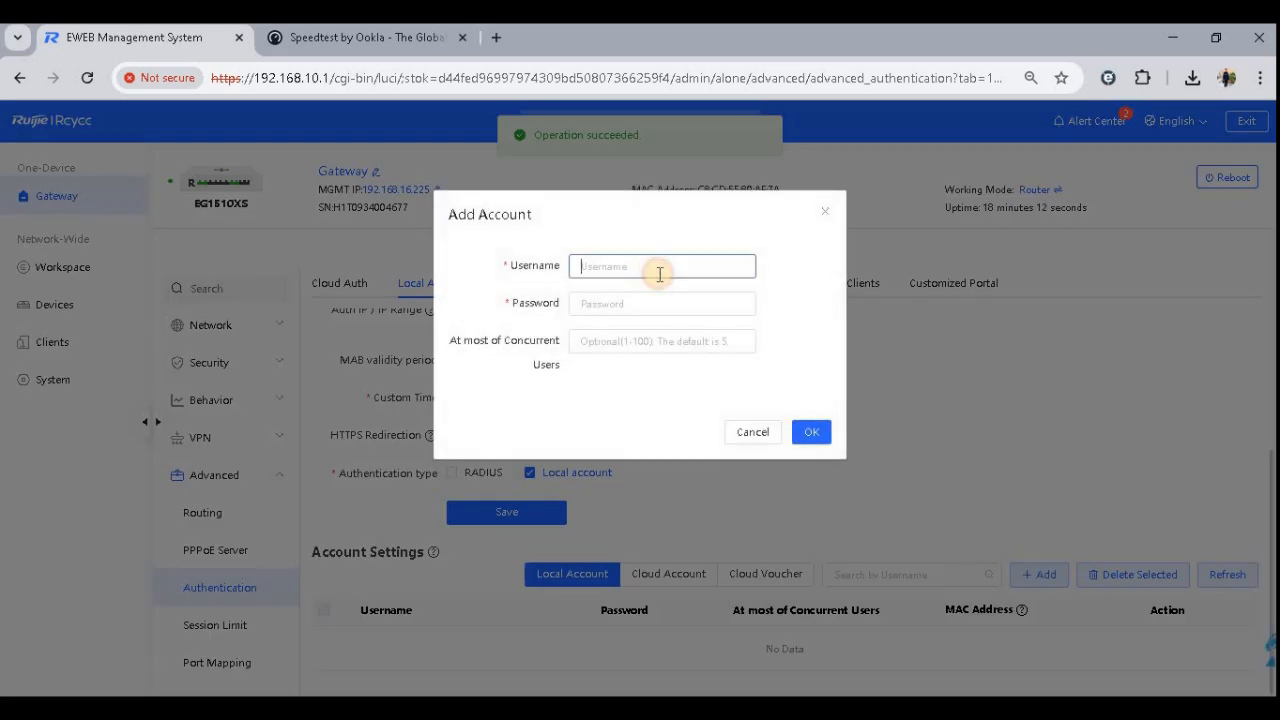
pyautogui.write('Manan')
pyautogui.press('Tab')
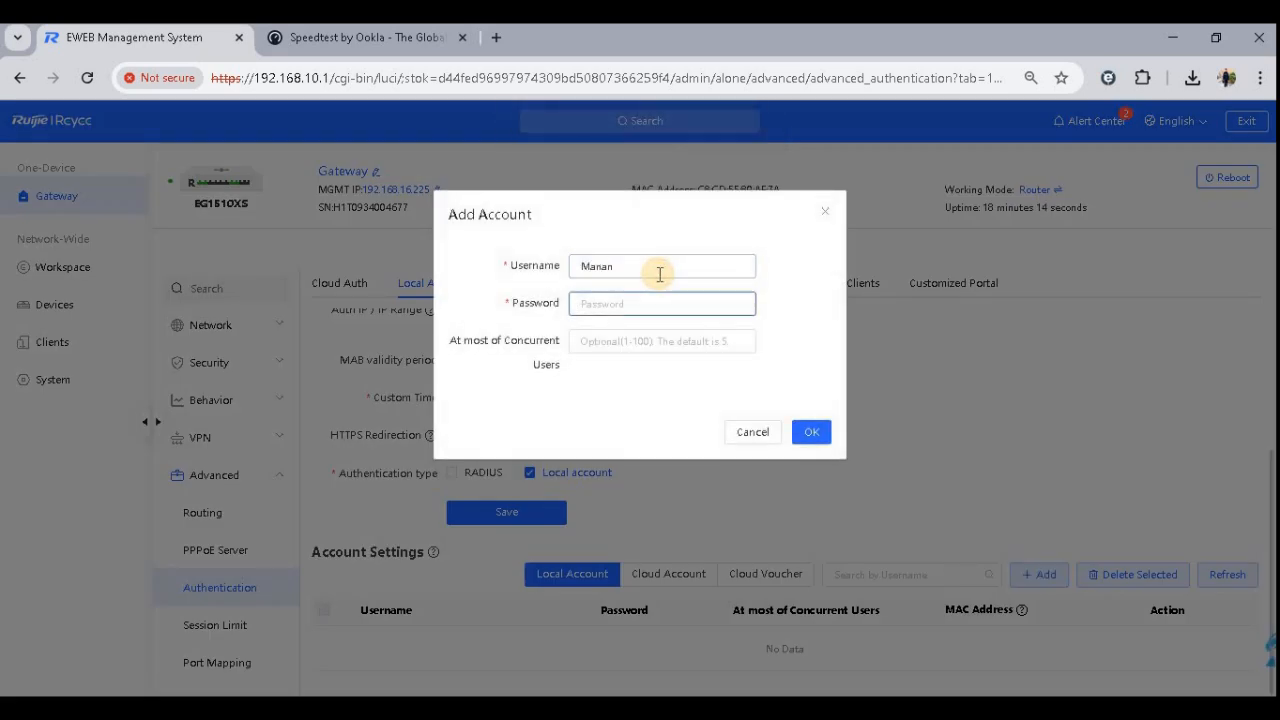
pyautogui.write('•••••')
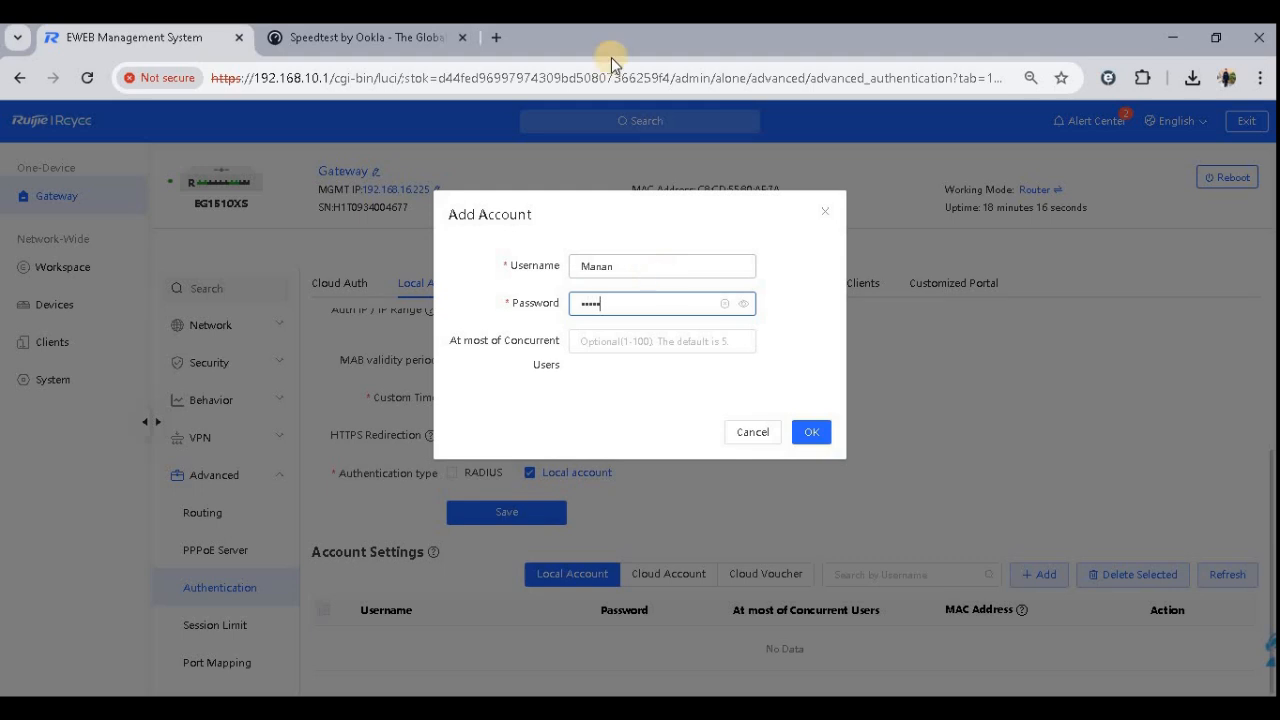
pyautogui.moveTo(638, 270); pyautogui.dragTo(555, 268)
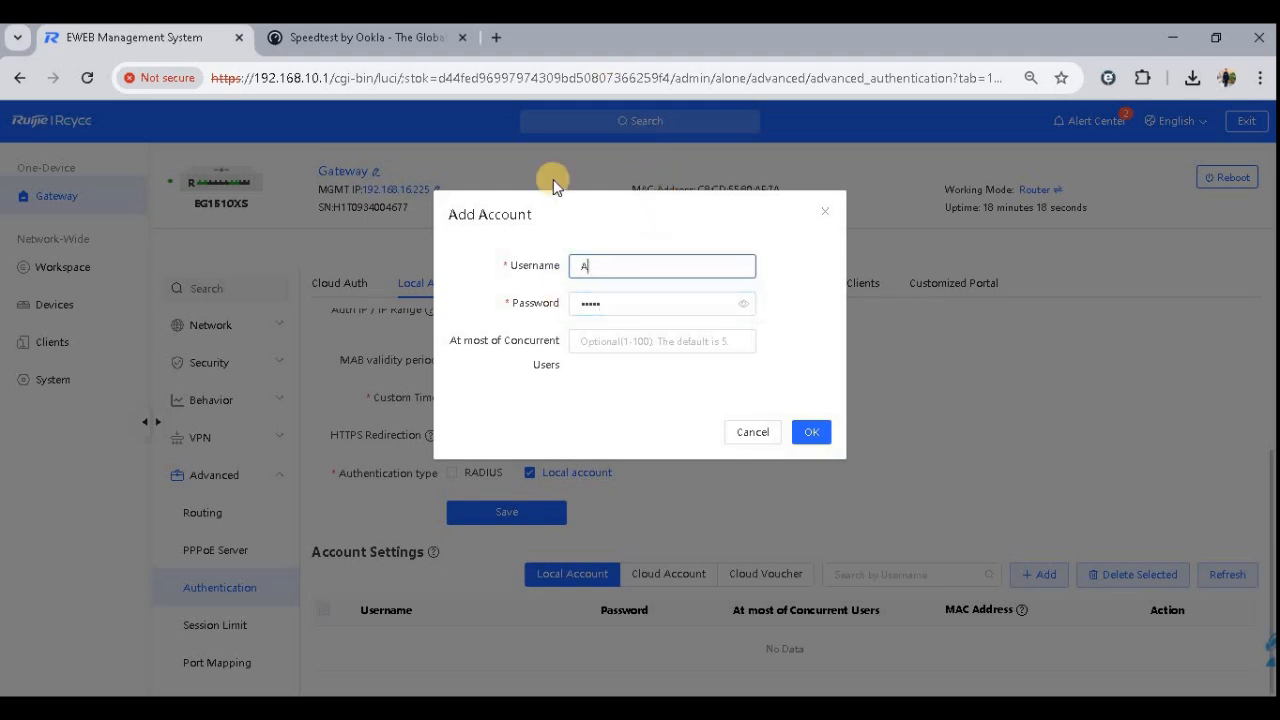
pyautogui.write('•')
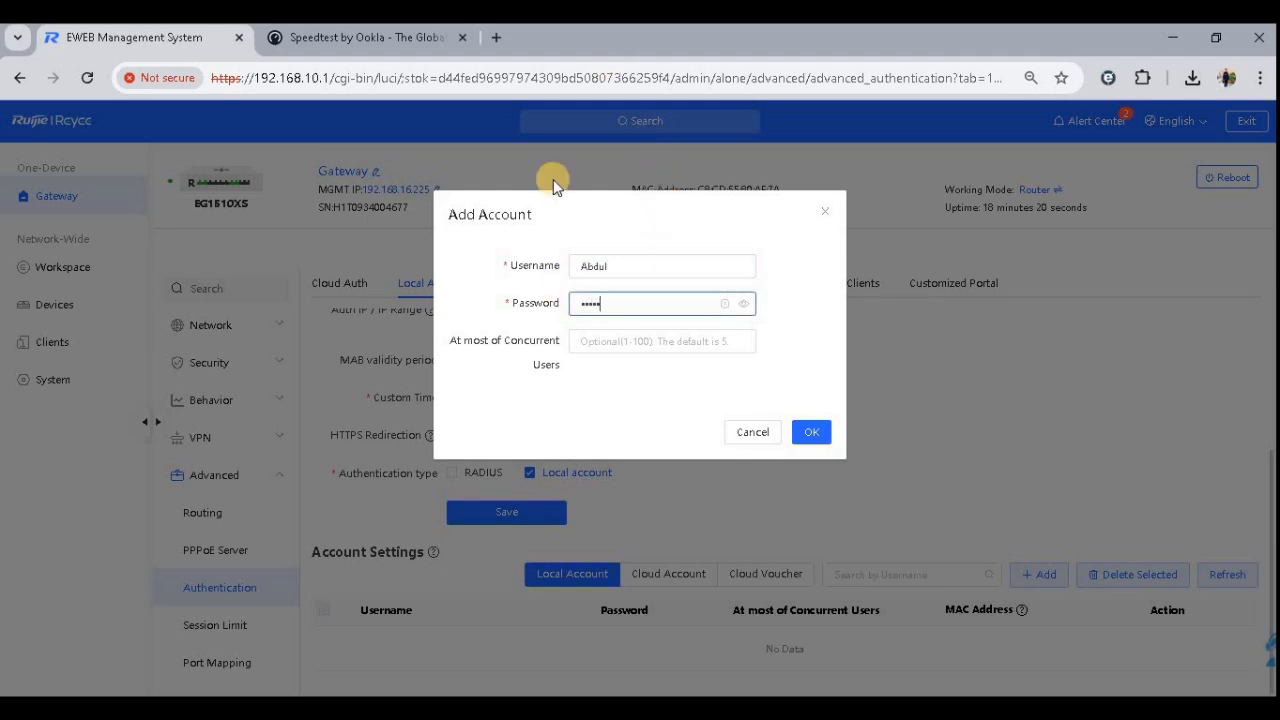
pyautogui.click(744, 302)
pyautogui.click(688, 337)
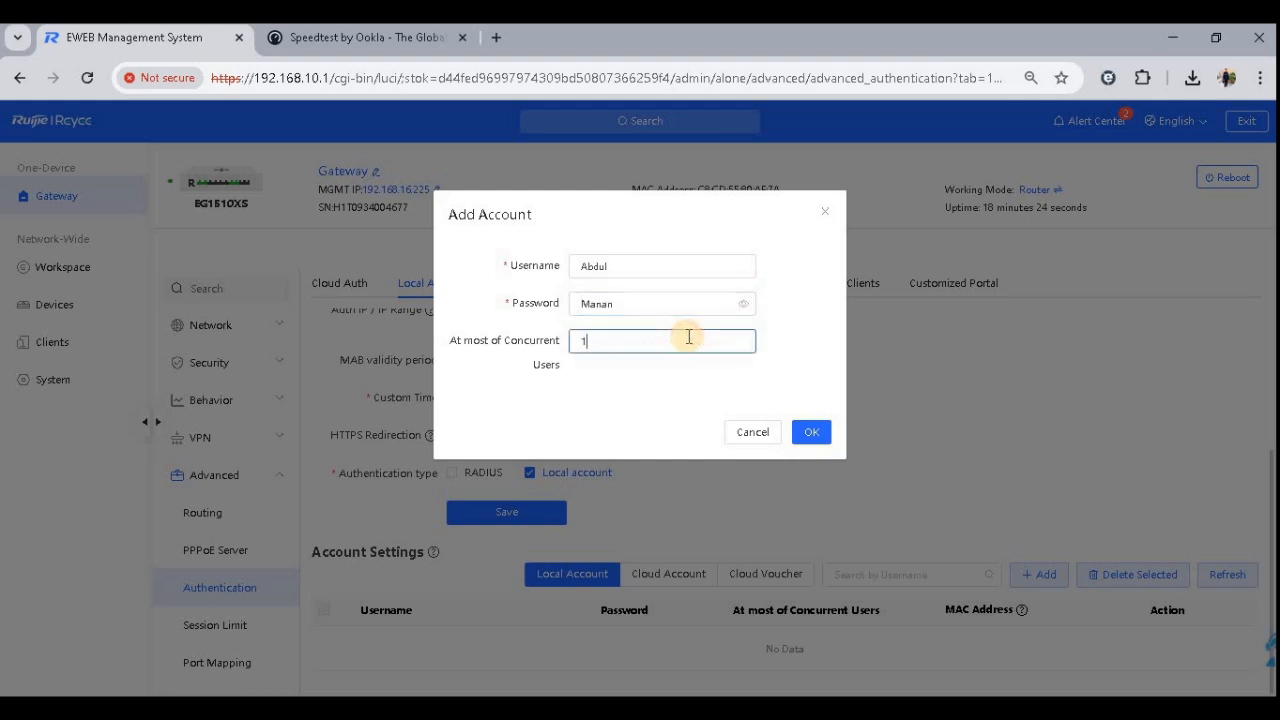
pyautogui.click(803, 434)
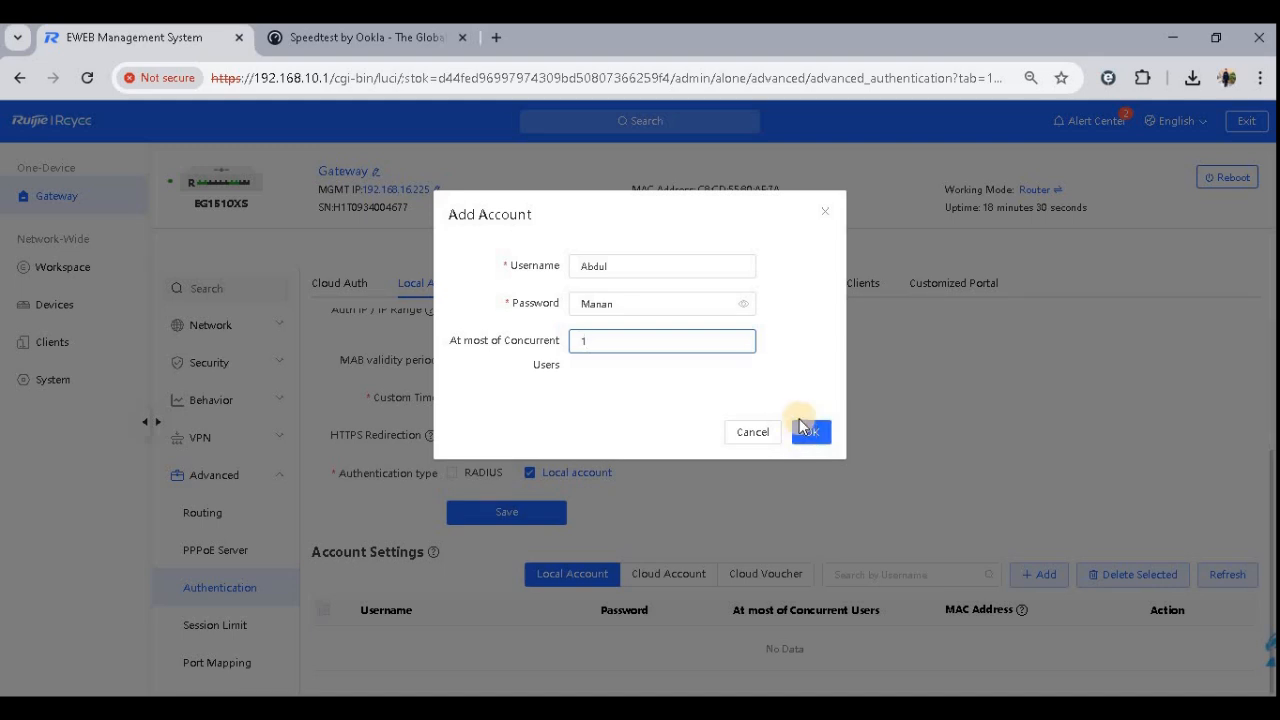
pyautogui.moveTo(608, 340); pyautogui.dragTo(557, 346)
pyautogui.write('1')
pyautogui.click(810, 434)
pyautogui.click(630, 340)
pyautogui.press('BackSpace')
pyautogui.click(818, 433)
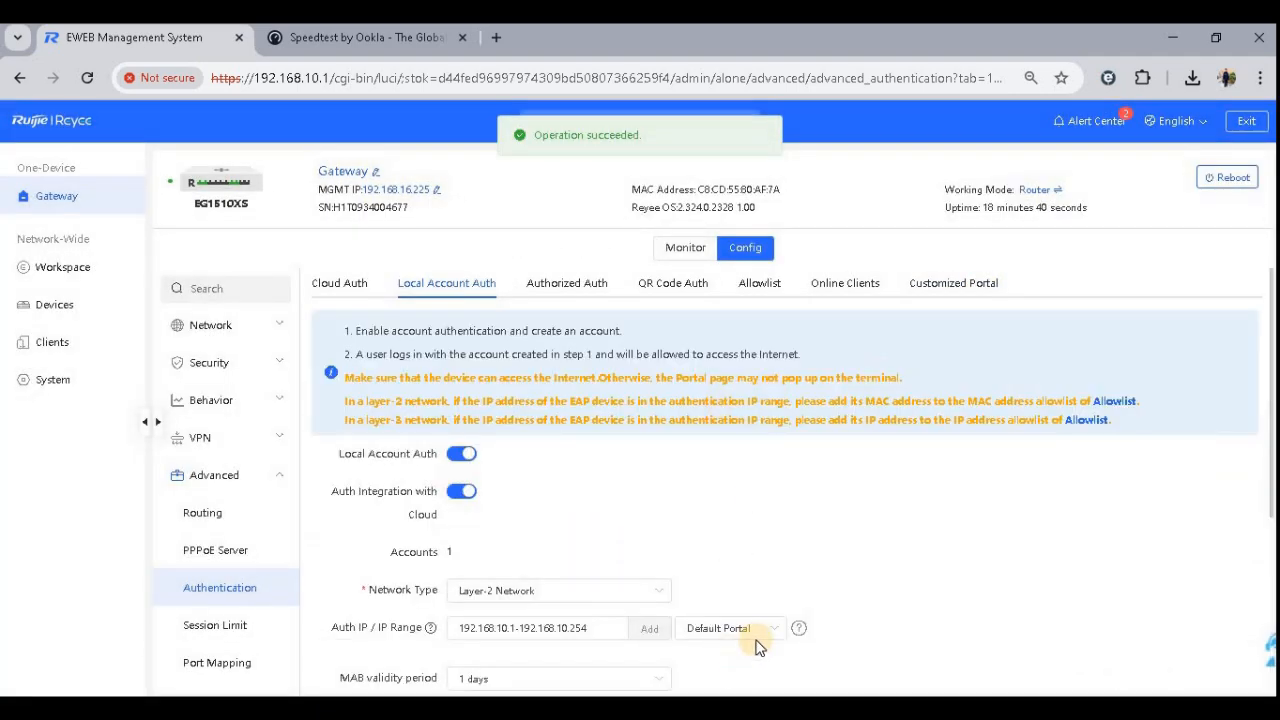
# - Open the portal_1 customized portal for editing and rename it Netpaq
pyautogui.click(763, 628)
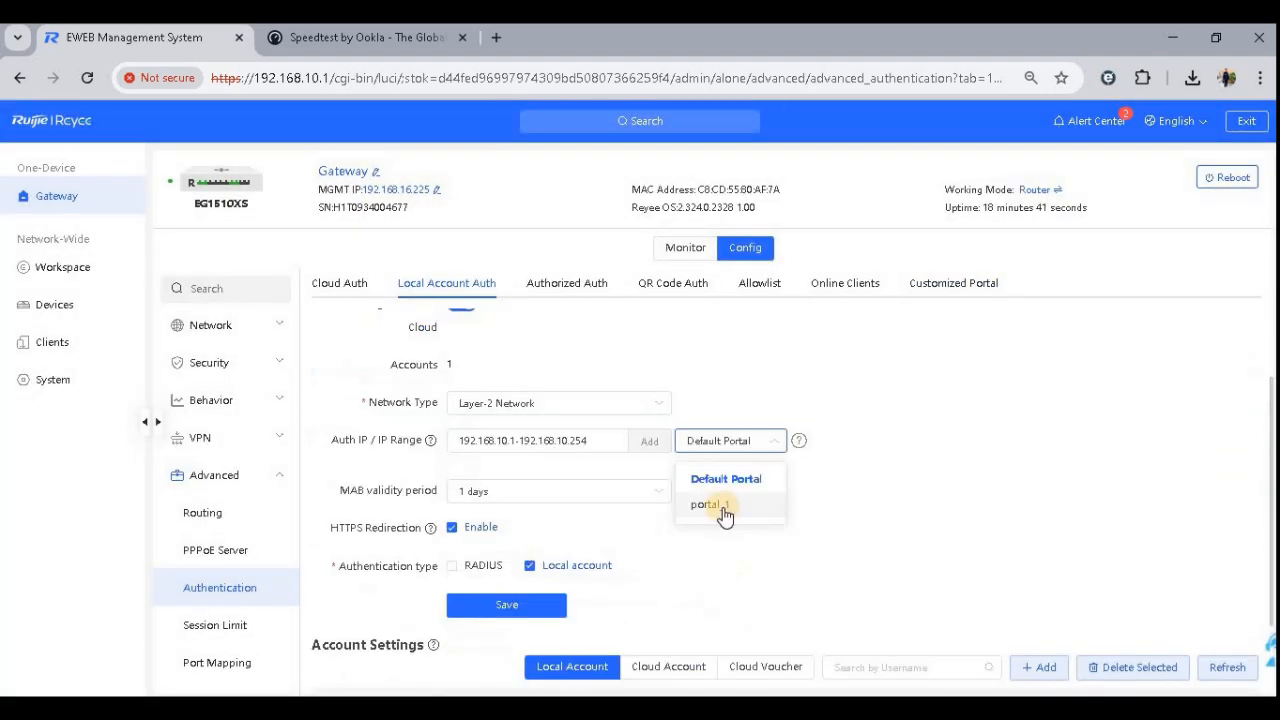
pyautogui.click(962, 278)
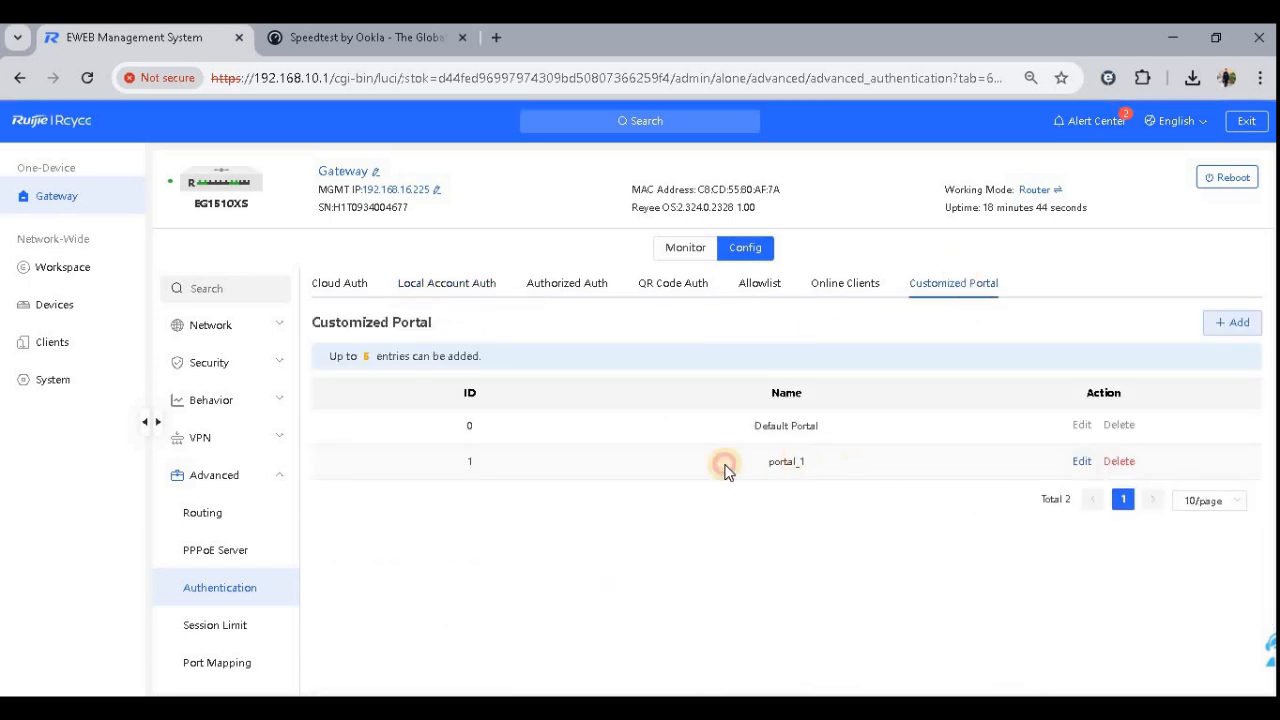
pyautogui.moveTo(726, 466); pyautogui.dragTo(838, 462)
pyautogui.click(1086, 460)
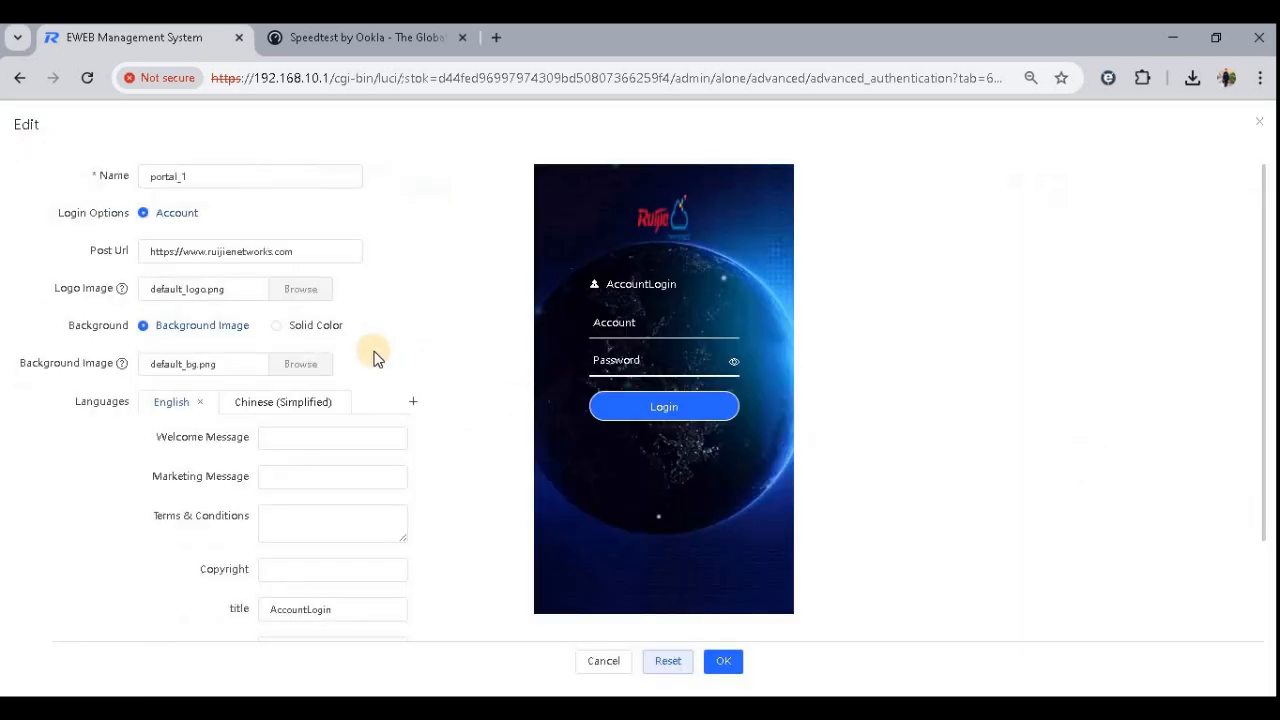
pyautogui.moveTo(214, 176); pyautogui.dragTo(130, 186)
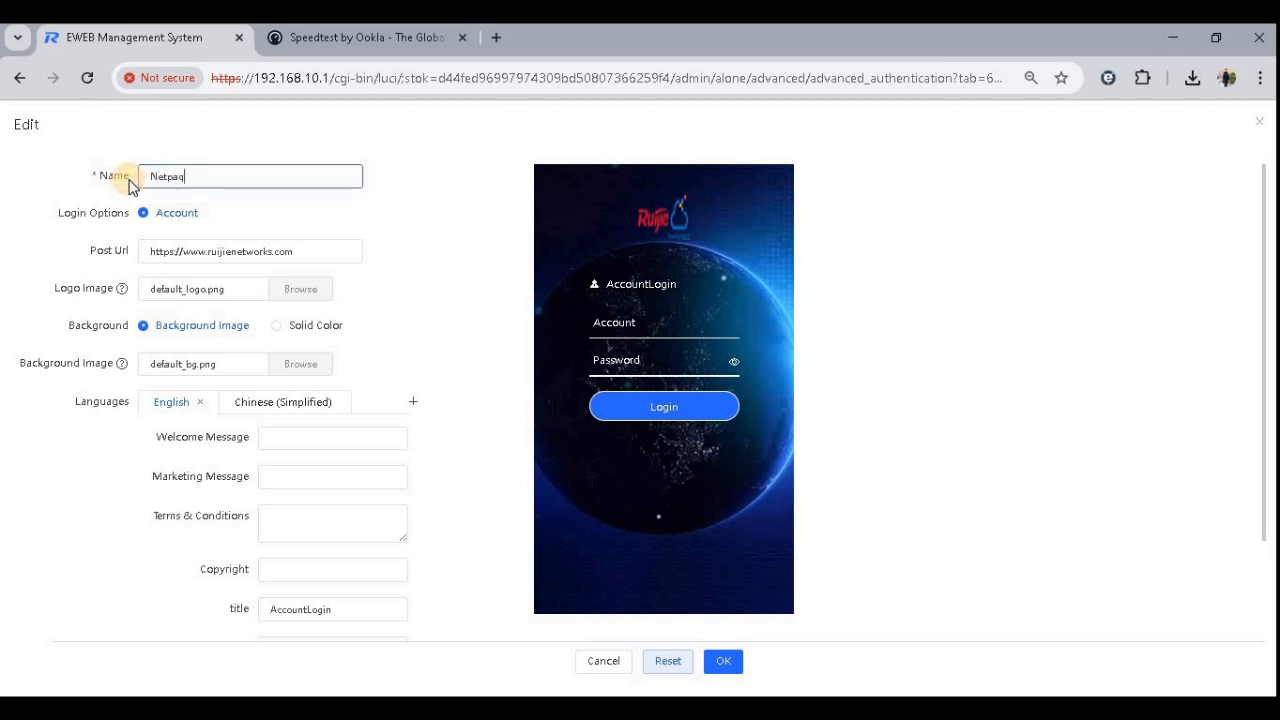
pyautogui.write('Netpaq')
# - Open youtube.com in a new browser tab to test internet access
pyautogui.moveTo(300, 251); pyautogui.dragTo(140, 246)
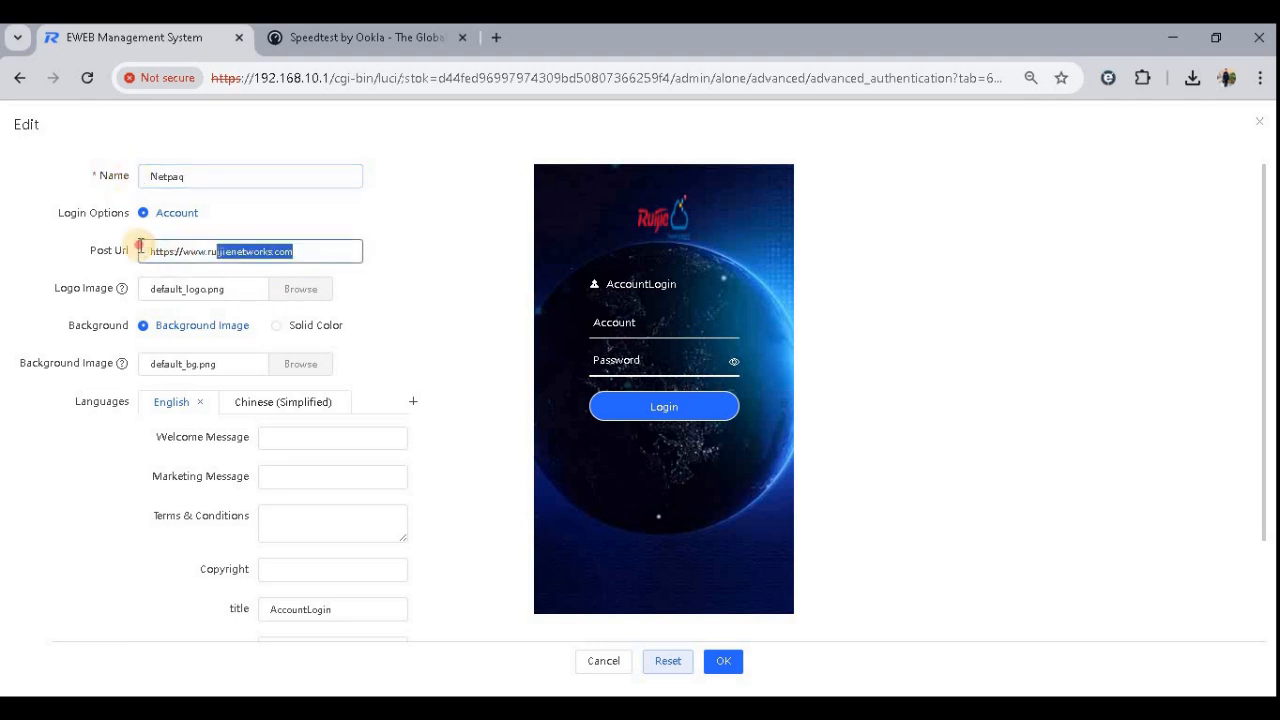
pyautogui.click(496, 37)
pyautogui.click(504, 74)
pyautogui.write('youtube.com')
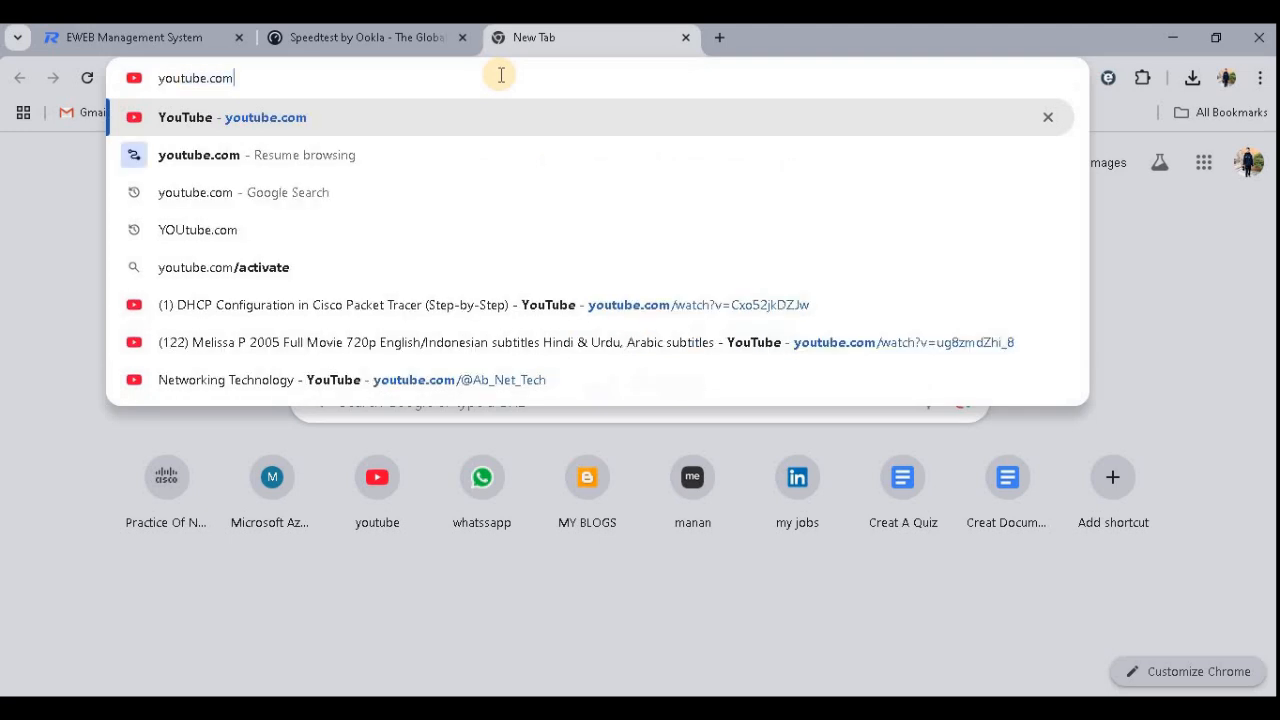
pyautogui.press('Return')
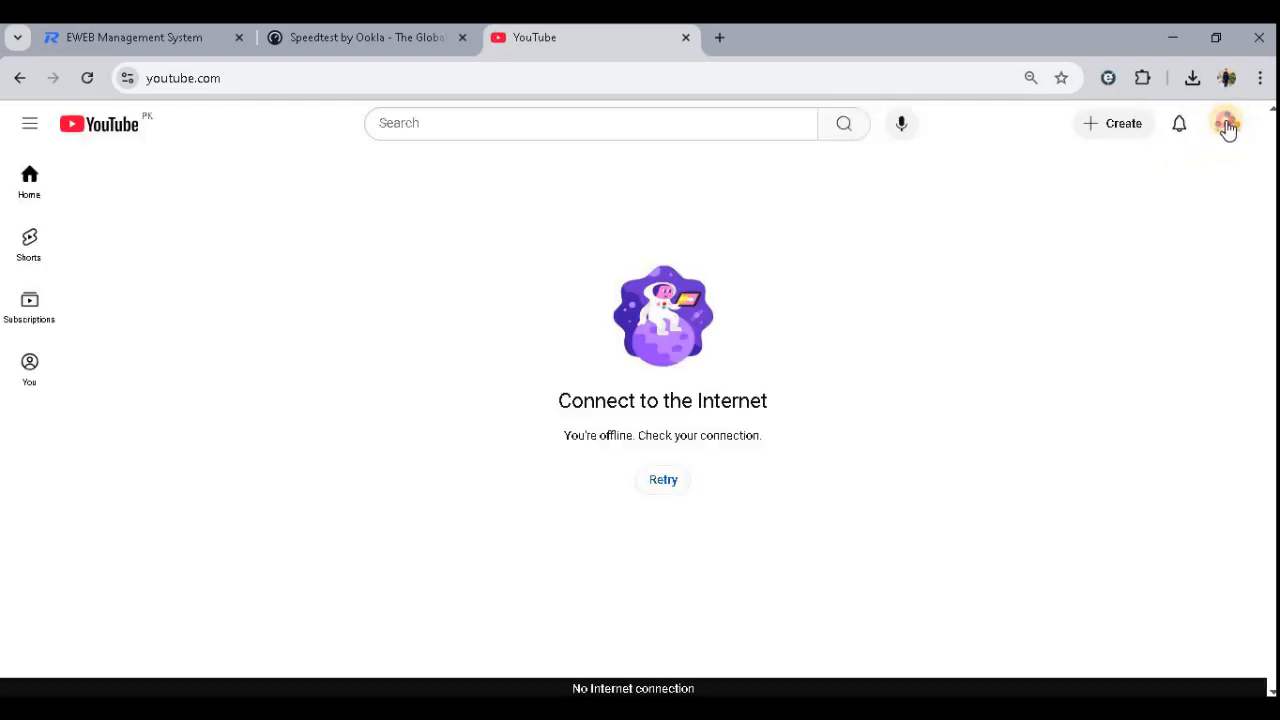
# - Open another new tab and browse to an address starting with ab to reach the captive portal login page
pyautogui.click(1226, 124)
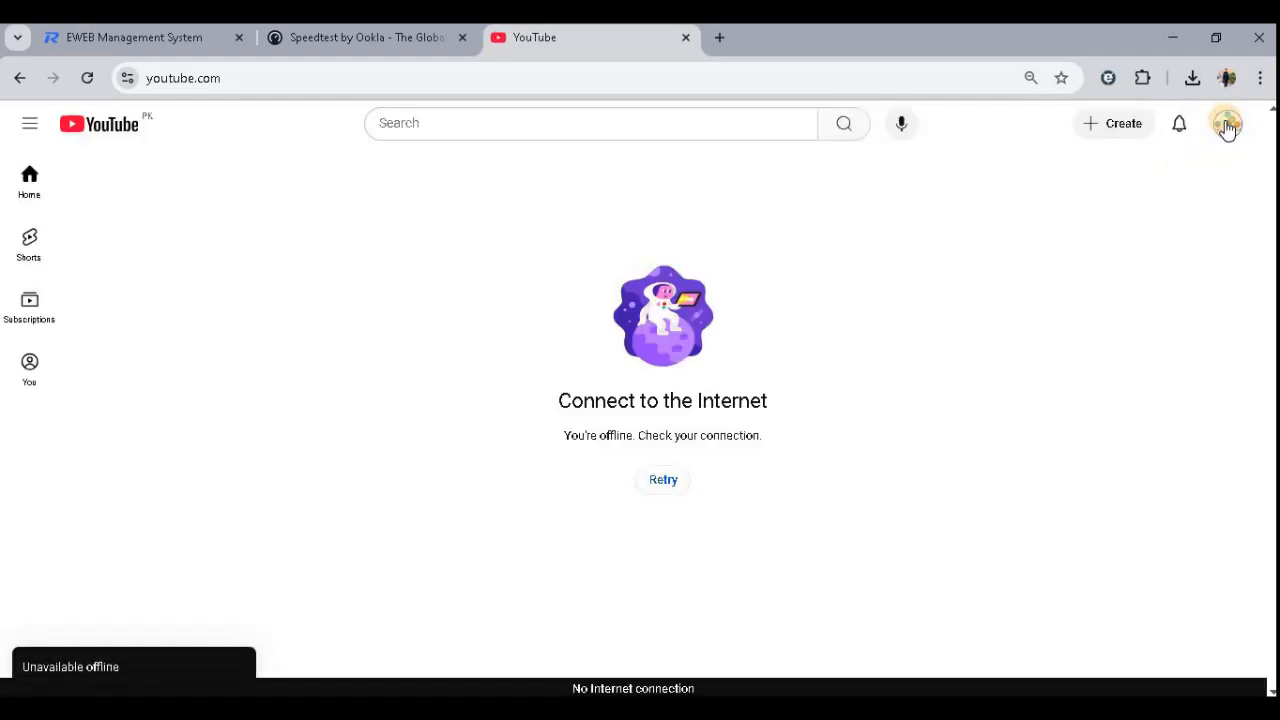
pyautogui.click(394, 42)
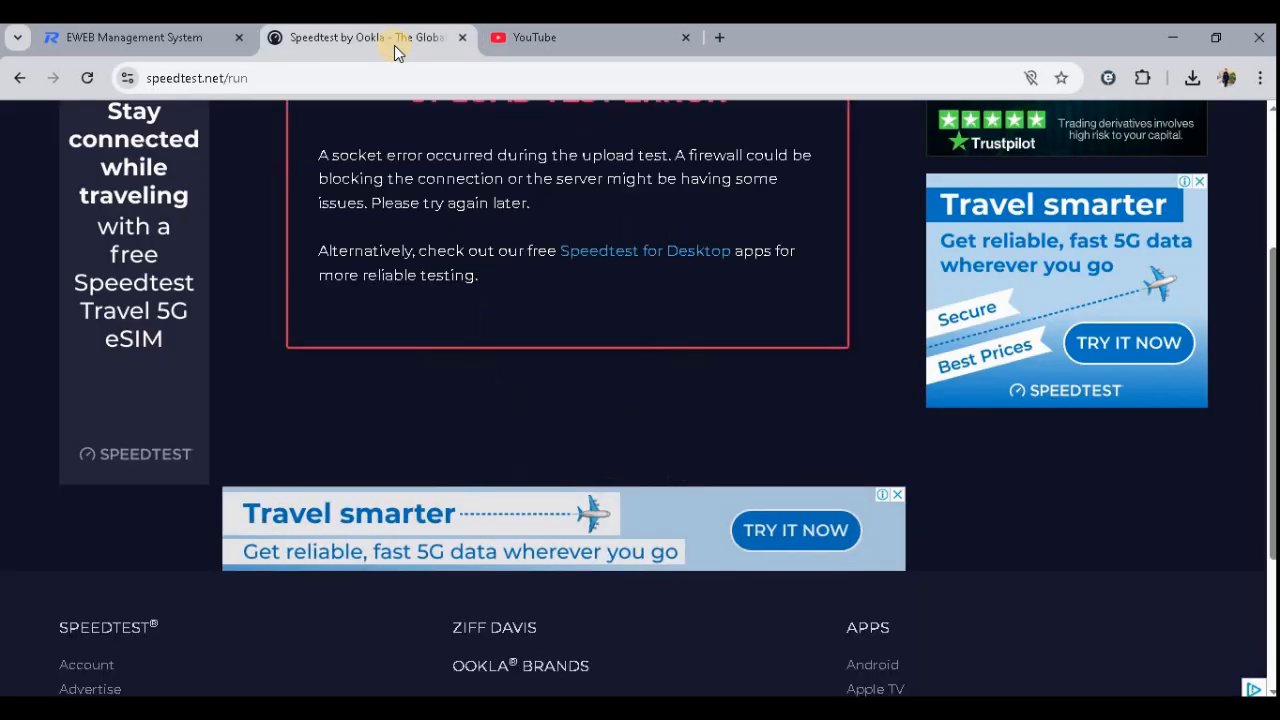
pyautogui.click(719, 37)
pyautogui.click(726, 71)
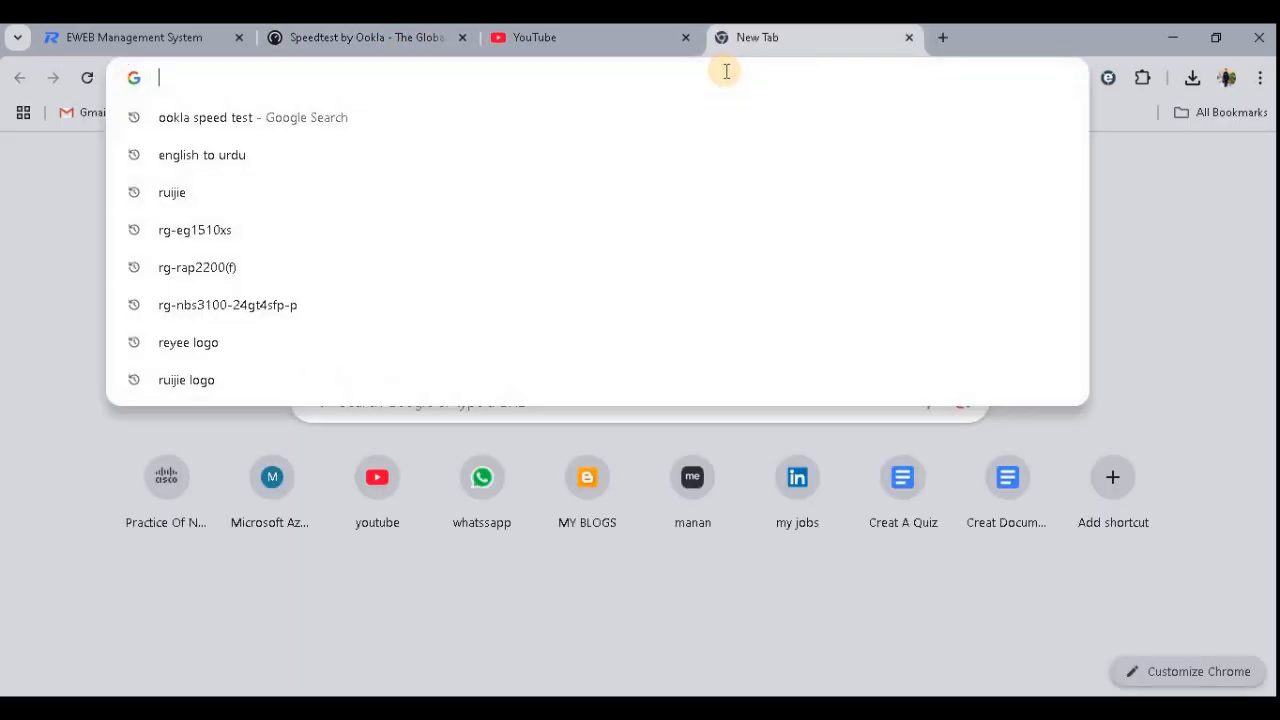
pyautogui.write('ab')
pyautogui.press('Return')
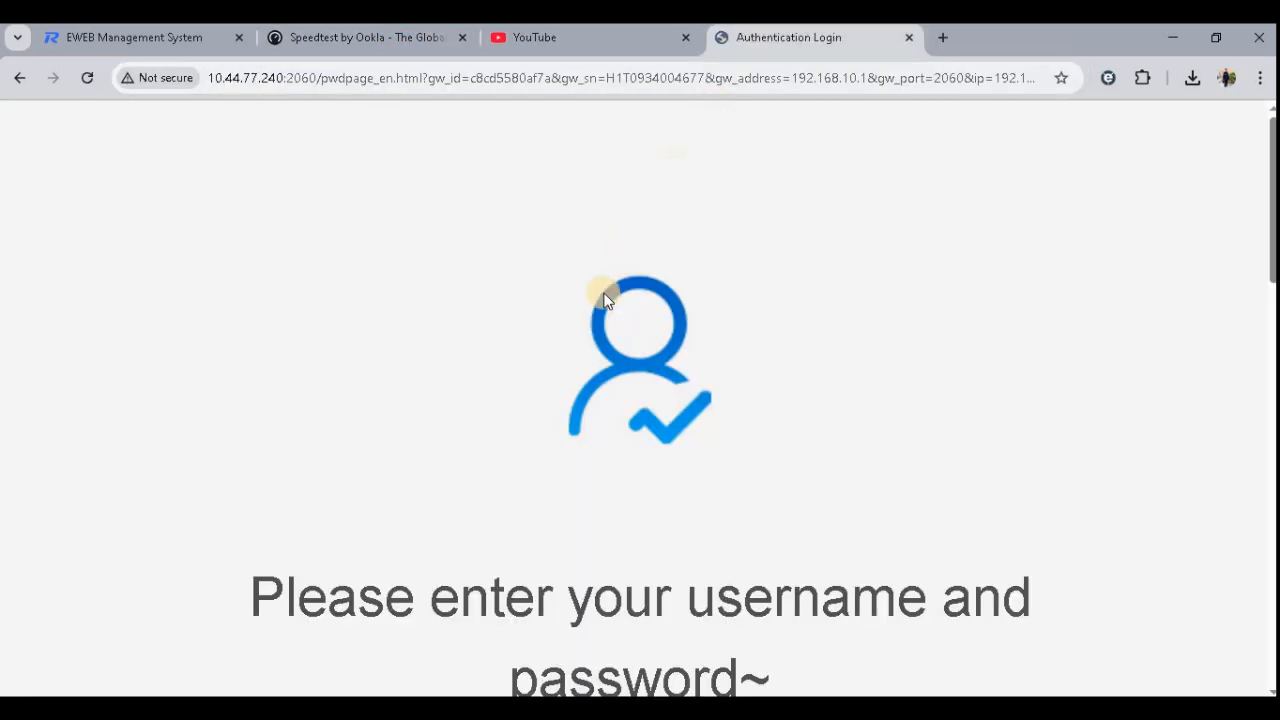
# - Reload the blog address in the portal tab and scroll down the authentication login page
pyautogui.click(687, 77)
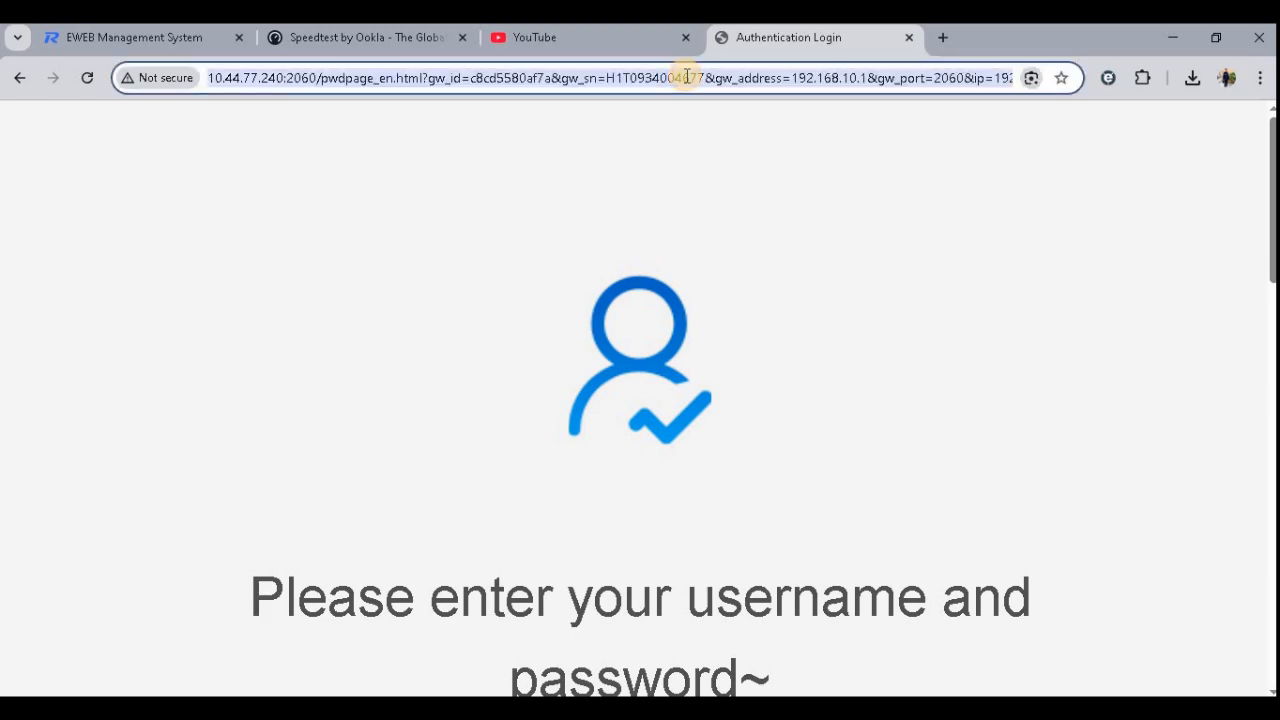
pyautogui.write('ab')
pyautogui.press('Return')
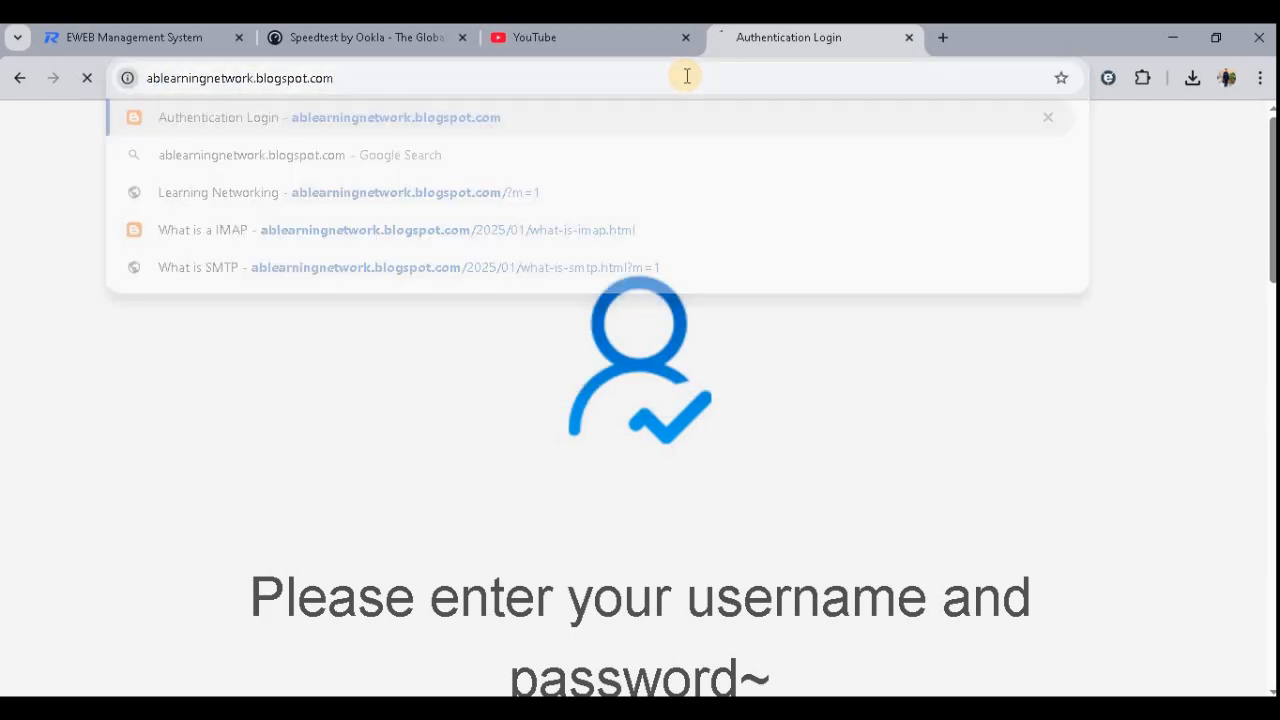
pyautogui.scroll(-3, 835, 530)
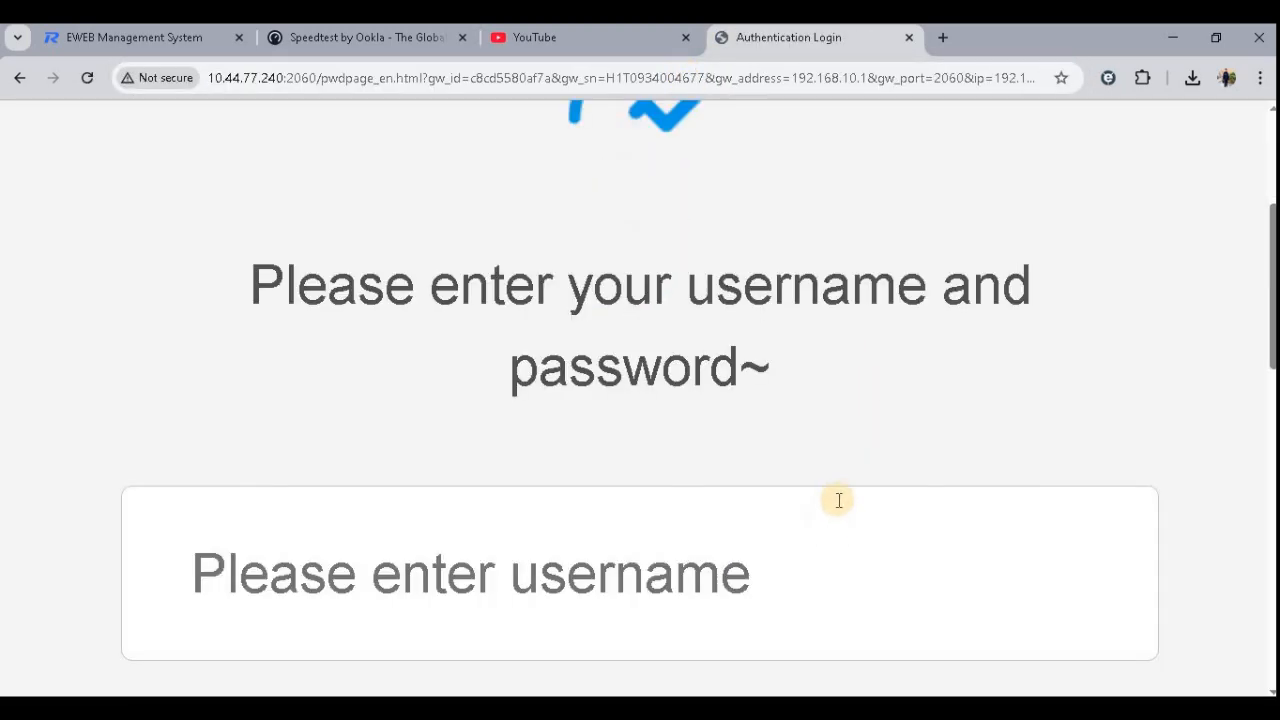
pyautogui.scroll(-2, 837, 500)
# - Return to the management tab and scroll through the portal edit dialog's text fields
pyautogui.click(586, 37)
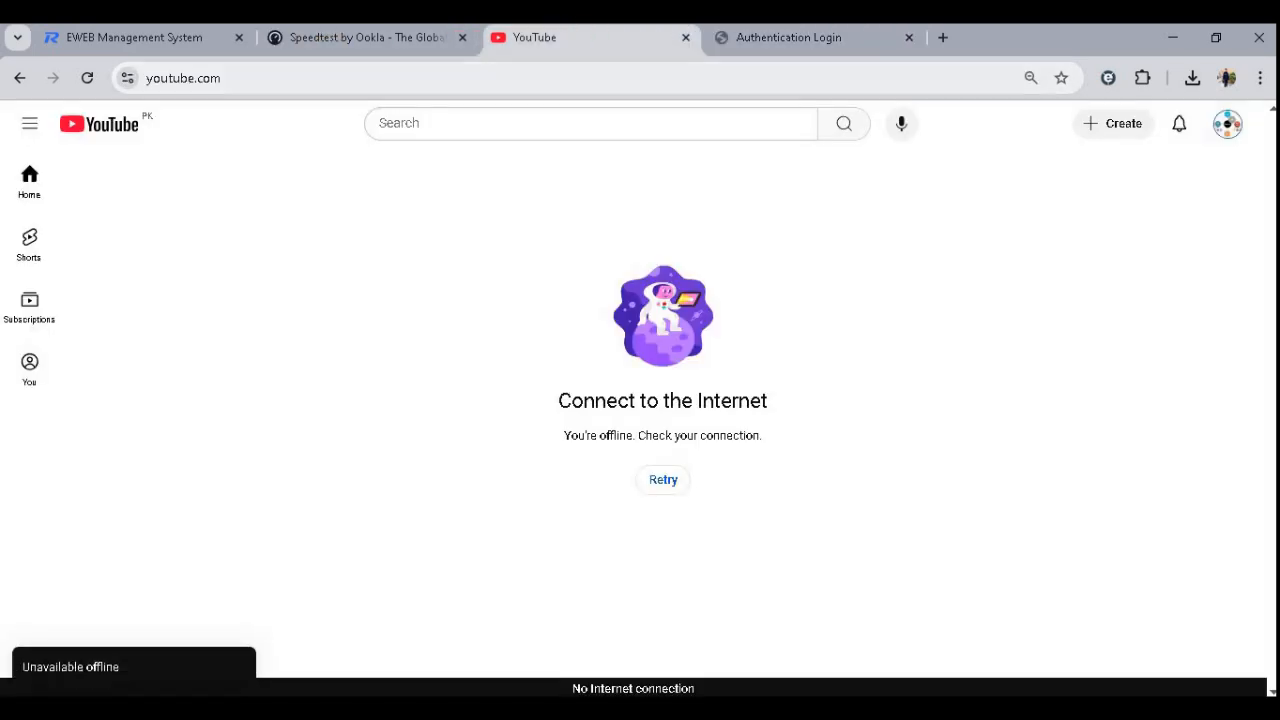
pyautogui.click(291, 37)
pyautogui.click(147, 37)
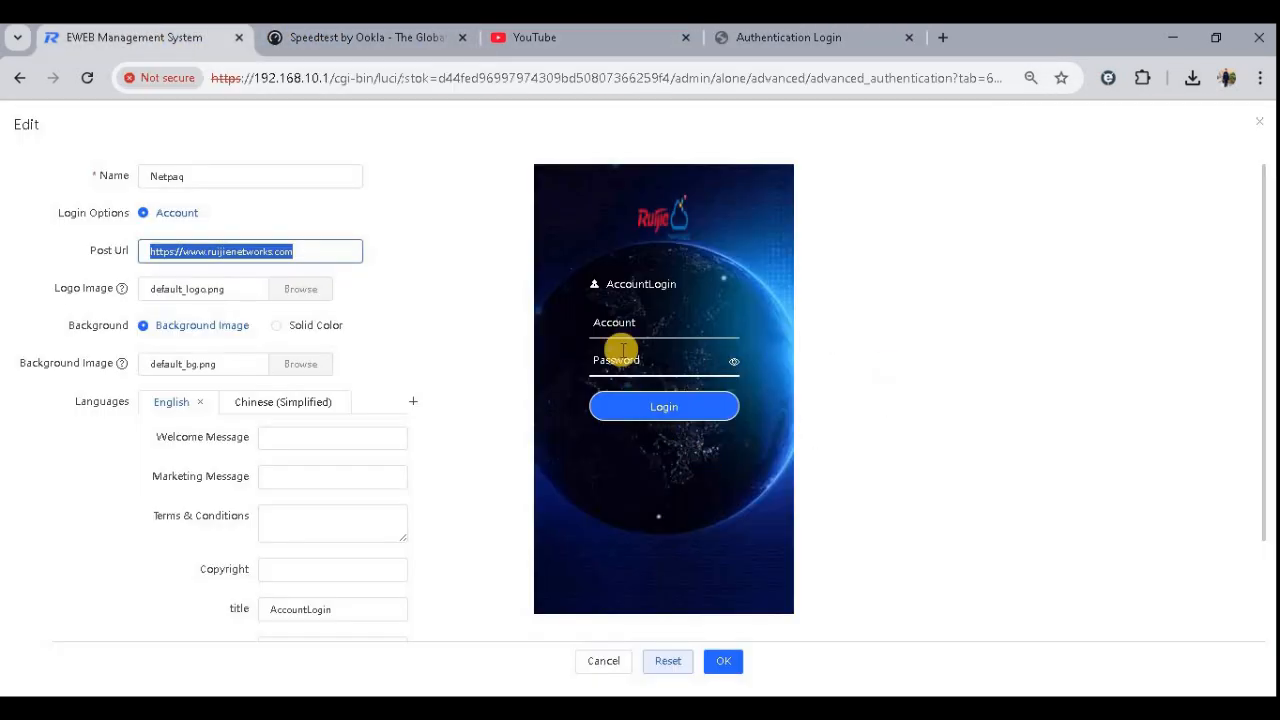
pyautogui.scroll(-1, 600, 600)
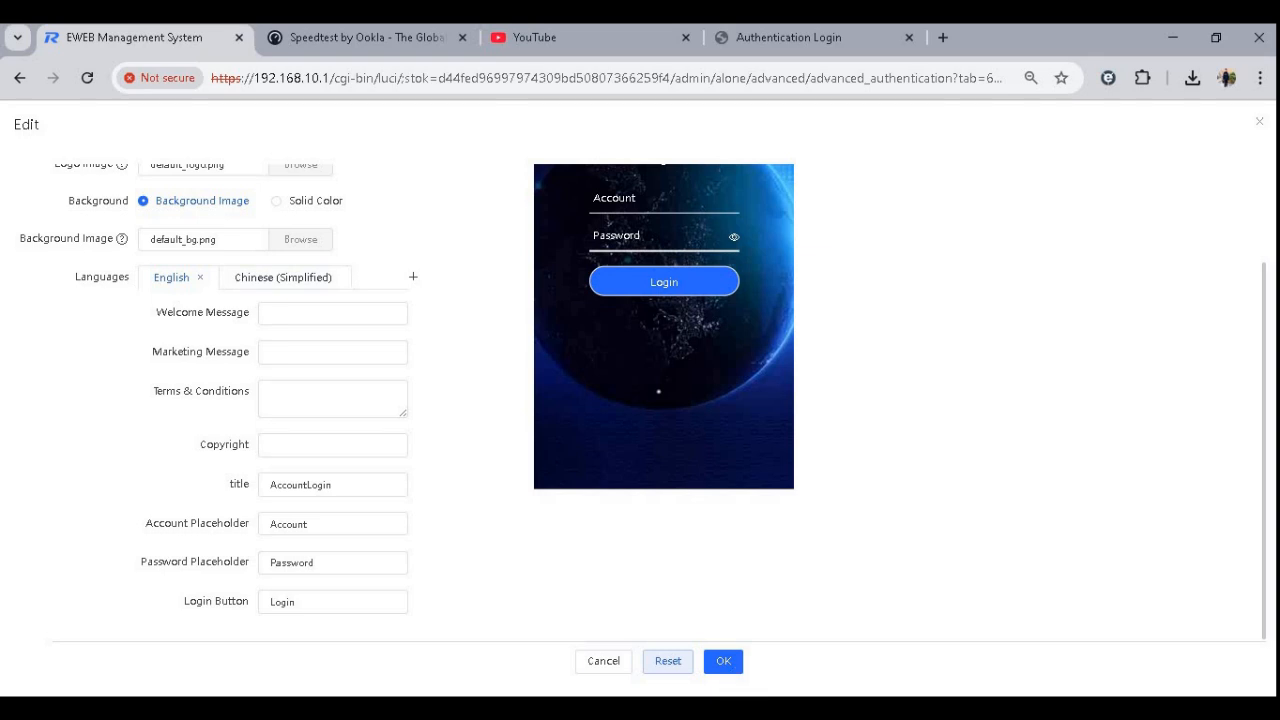
# - Check the continuous ping to google.com in the command prompt window
pyautogui.click(796, 38)
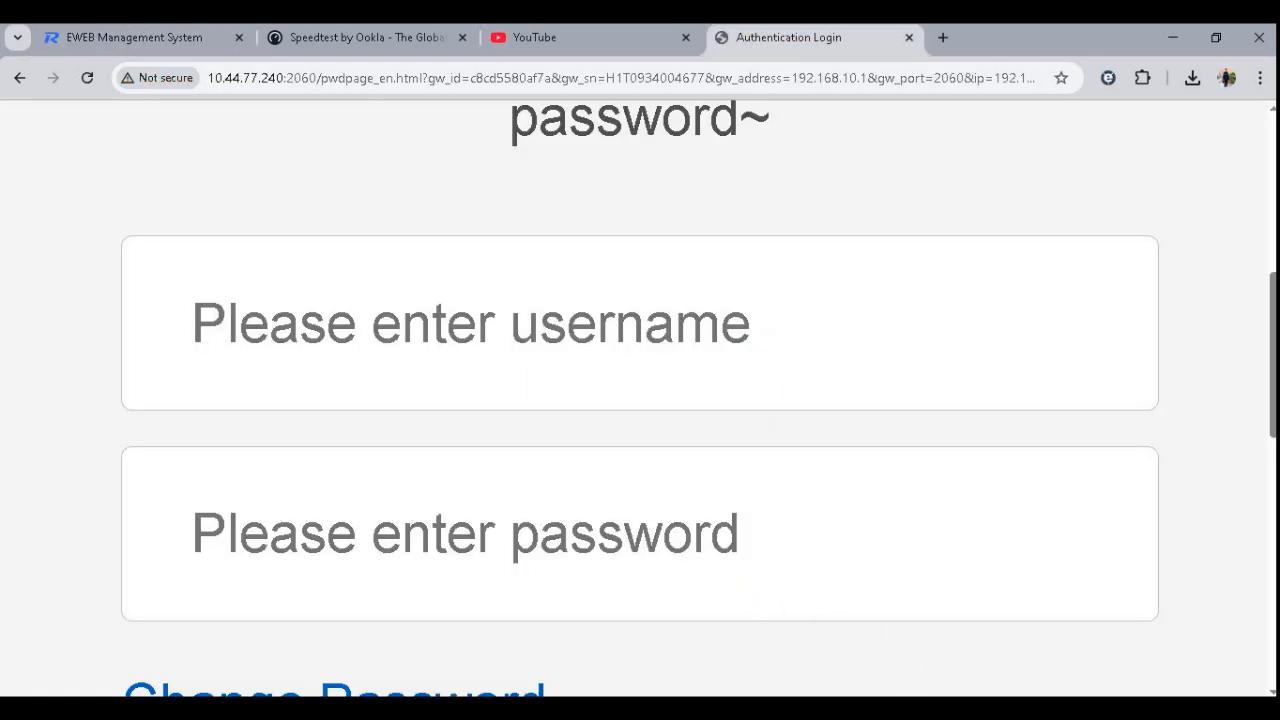
pyautogui.click(680, 708)
pyautogui.click(659, 442)
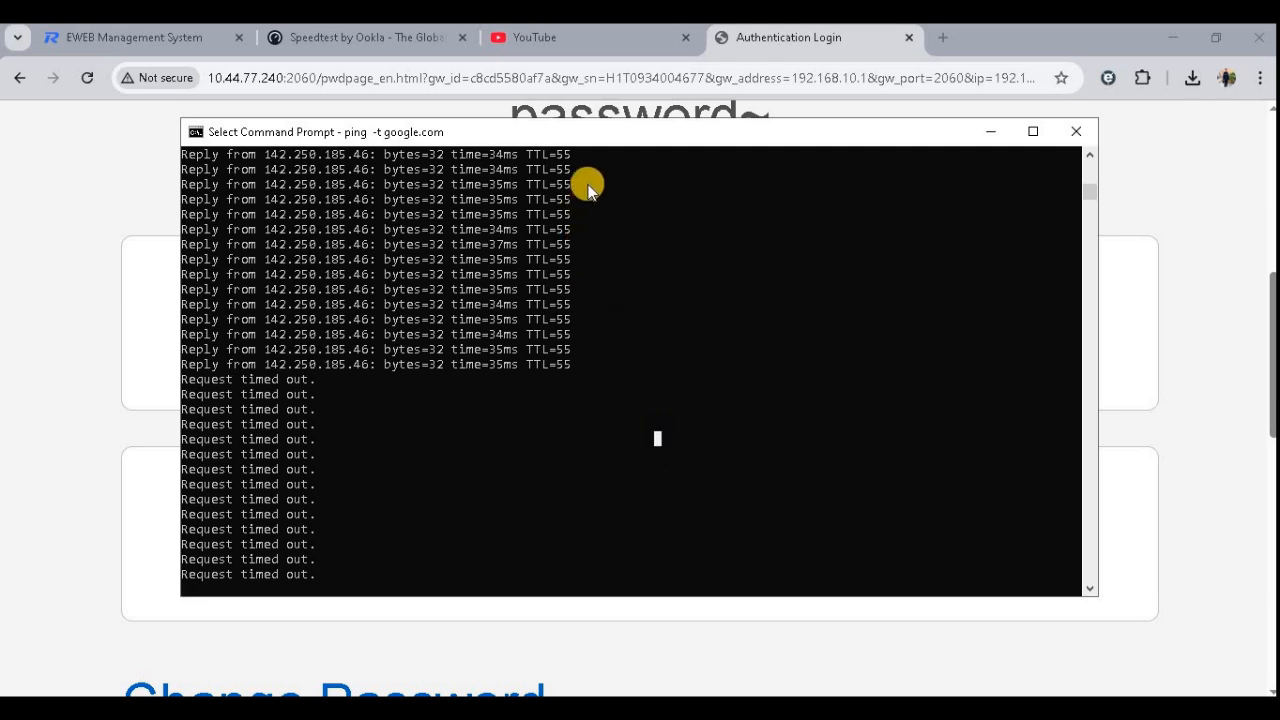
pyautogui.click(813, 40)
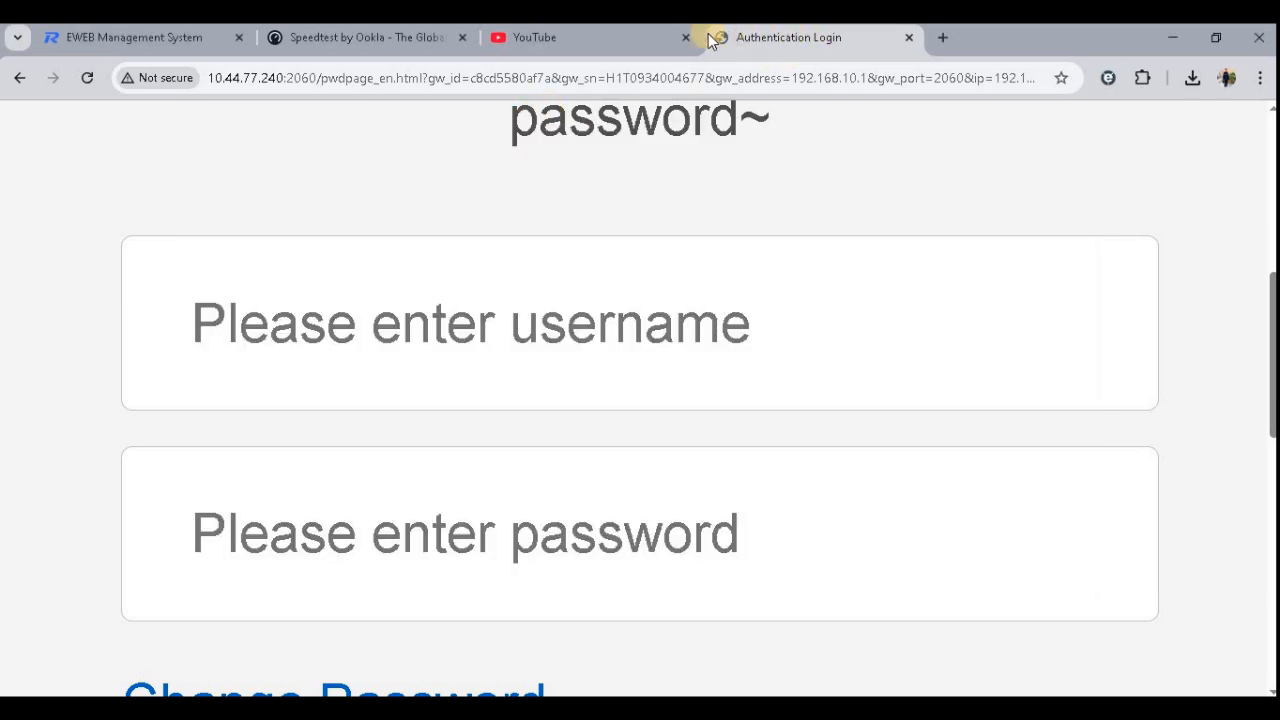
# - Try opening the gateway address 192.168.10.1 and then 10.44.77.200 from the portal tab
pyautogui.click(523, 291)
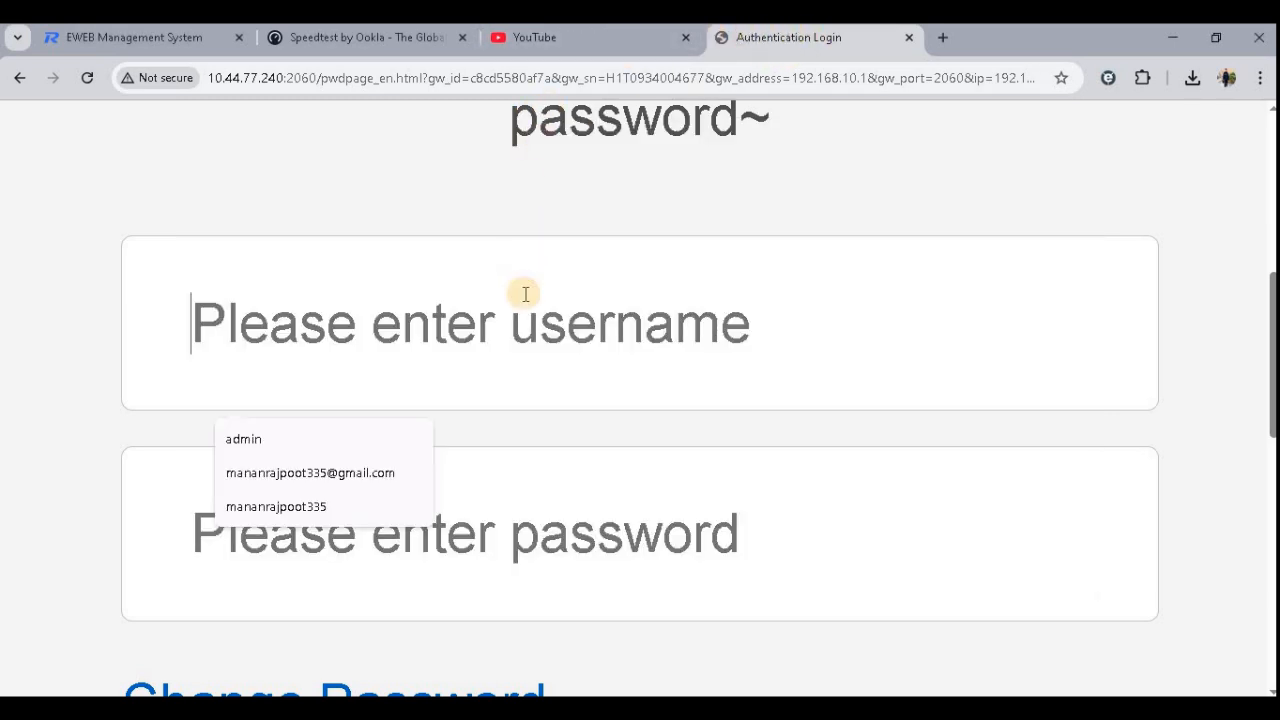
pyautogui.click(680, 80)
pyautogui.write('192.168.10.1')
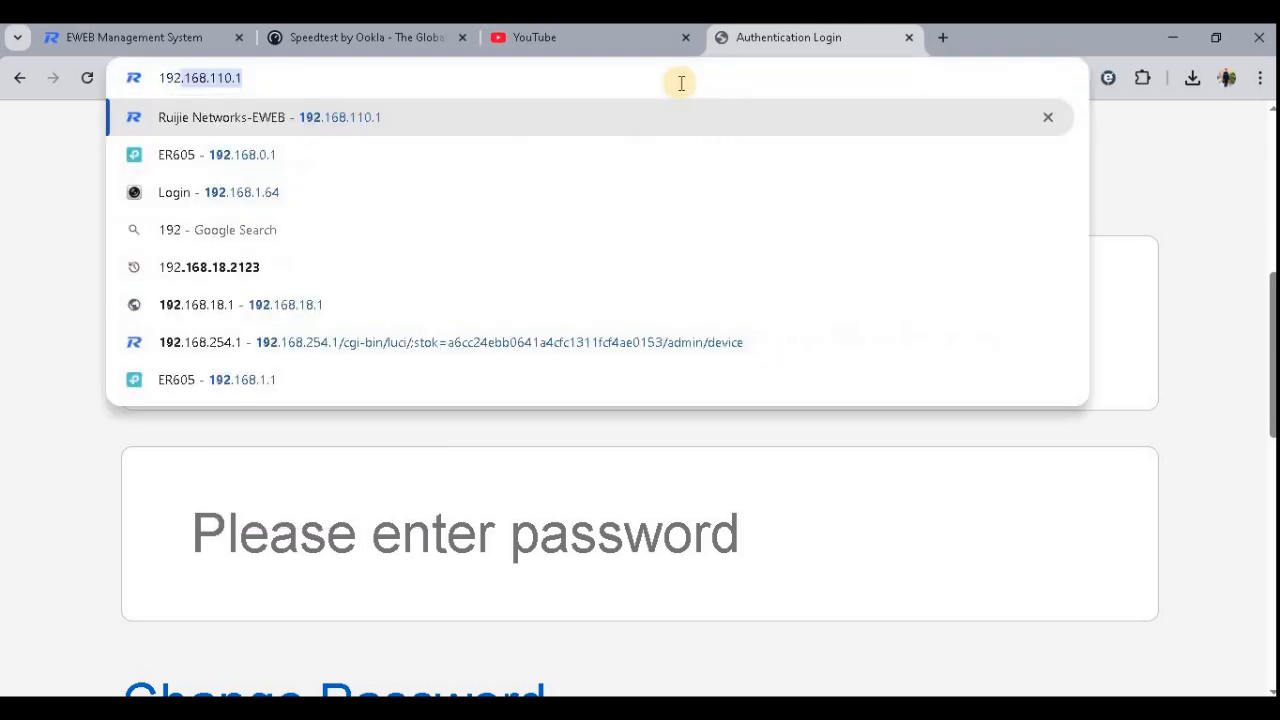
pyautogui.press('Return')
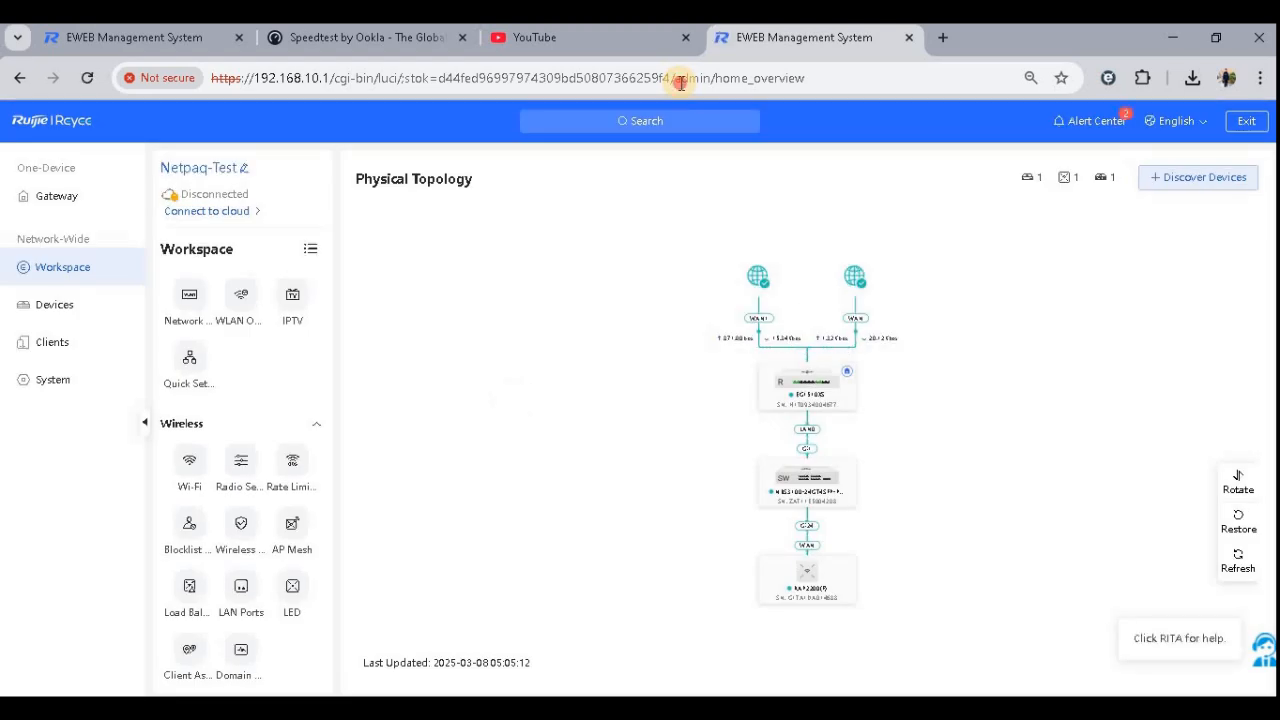
pyautogui.click(680, 83)
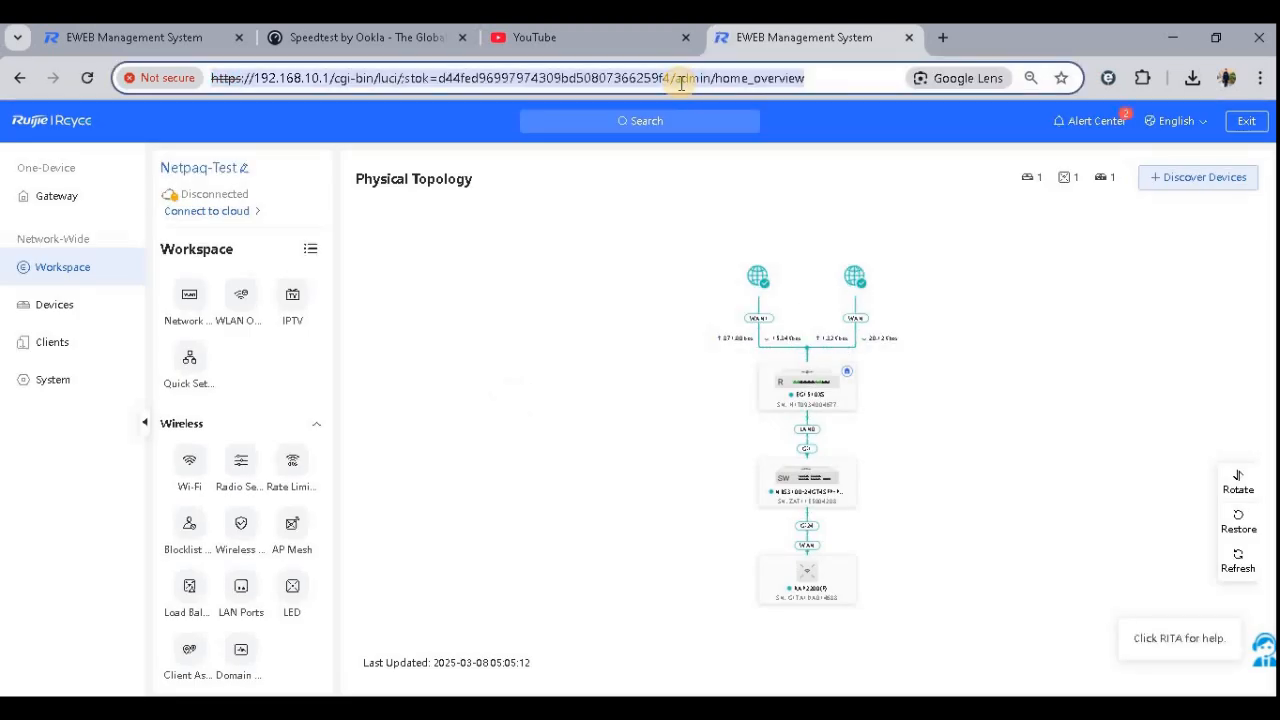
pyautogui.press('BackSpace')
pyautogui.write('10.44.77.2')
pyautogui.press('Return')
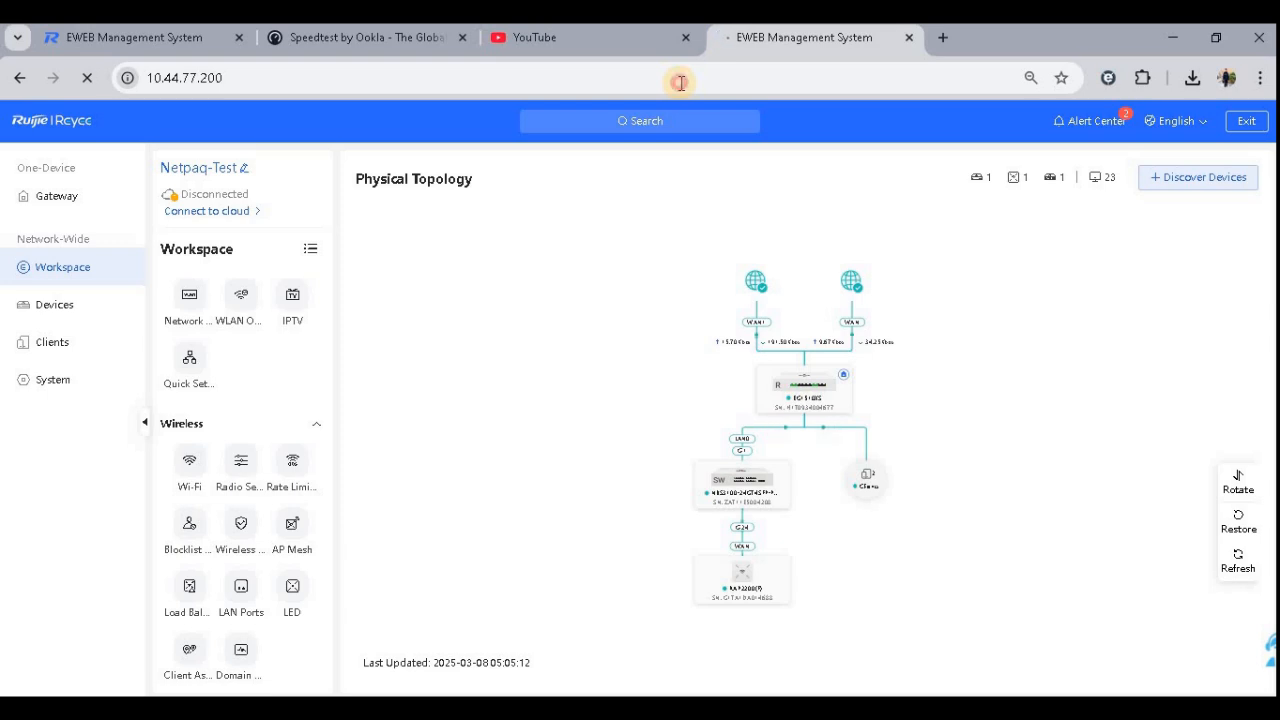
pyautogui.scroll(-3, 894, 414)
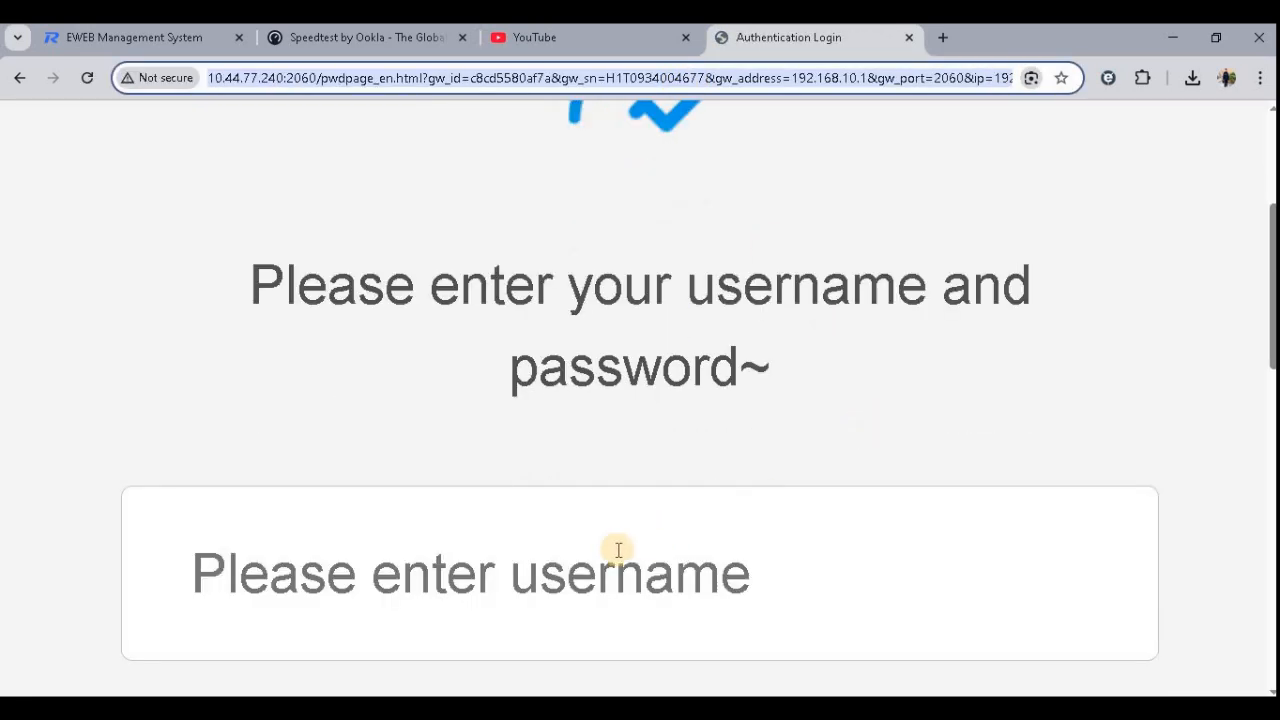
# - Enter the local account username and the account password on the authentication login page
pyautogui.click(618, 550)
pyautogui.write('Abdul')
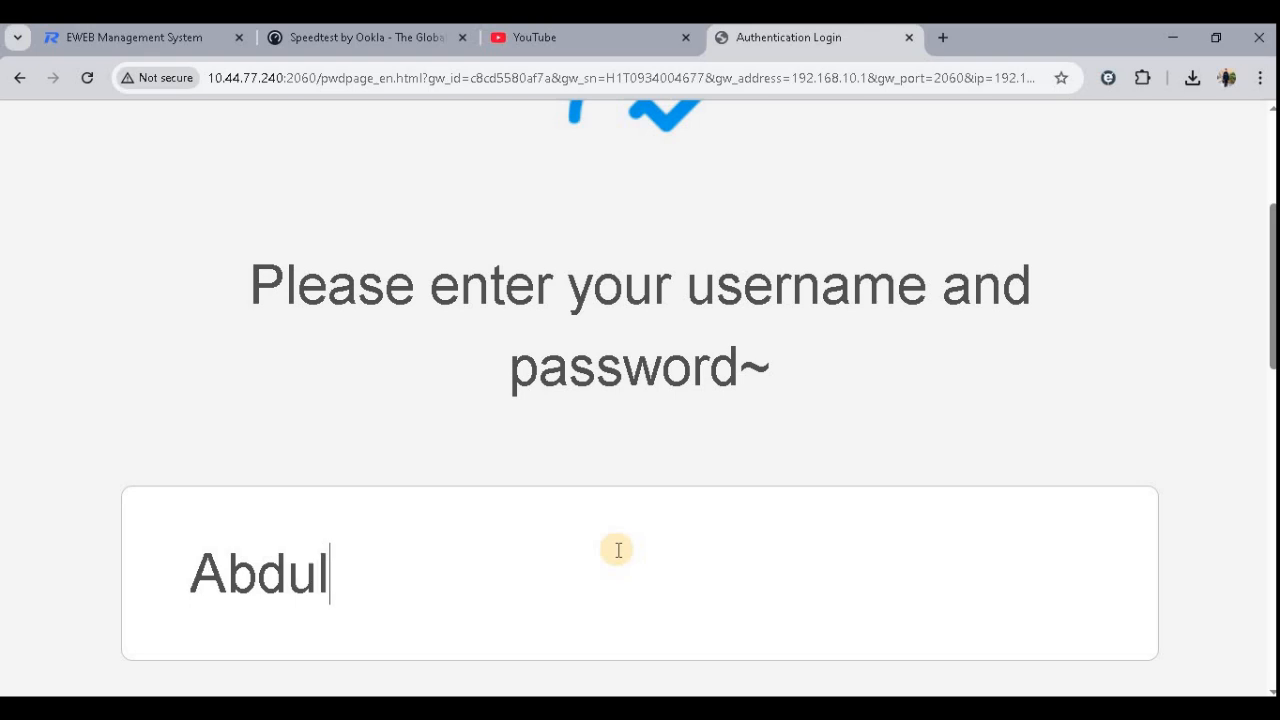
pyautogui.press('Tab')
pyautogui.write('•••••')
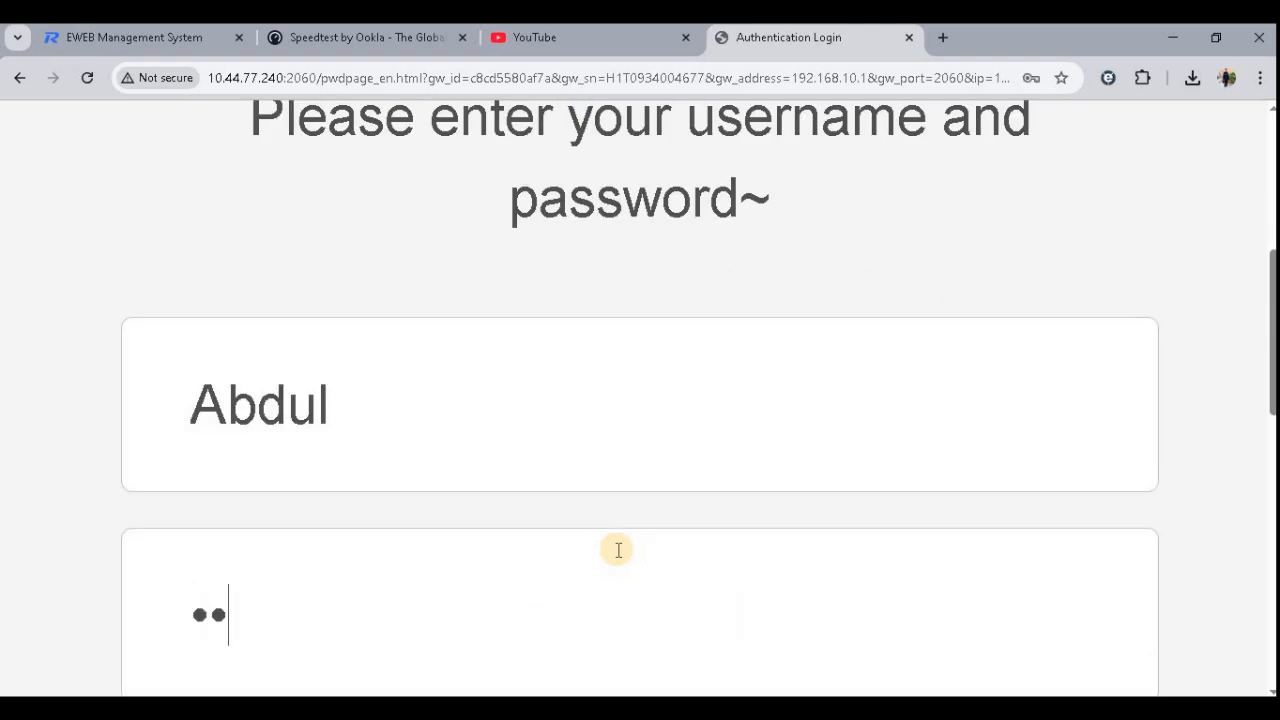
# - Scroll down and submit the portal login
pyautogui.scroll(-3, 873, 545)
pyautogui.scroll(-3, 534, 663)
pyautogui.click(690, 456)
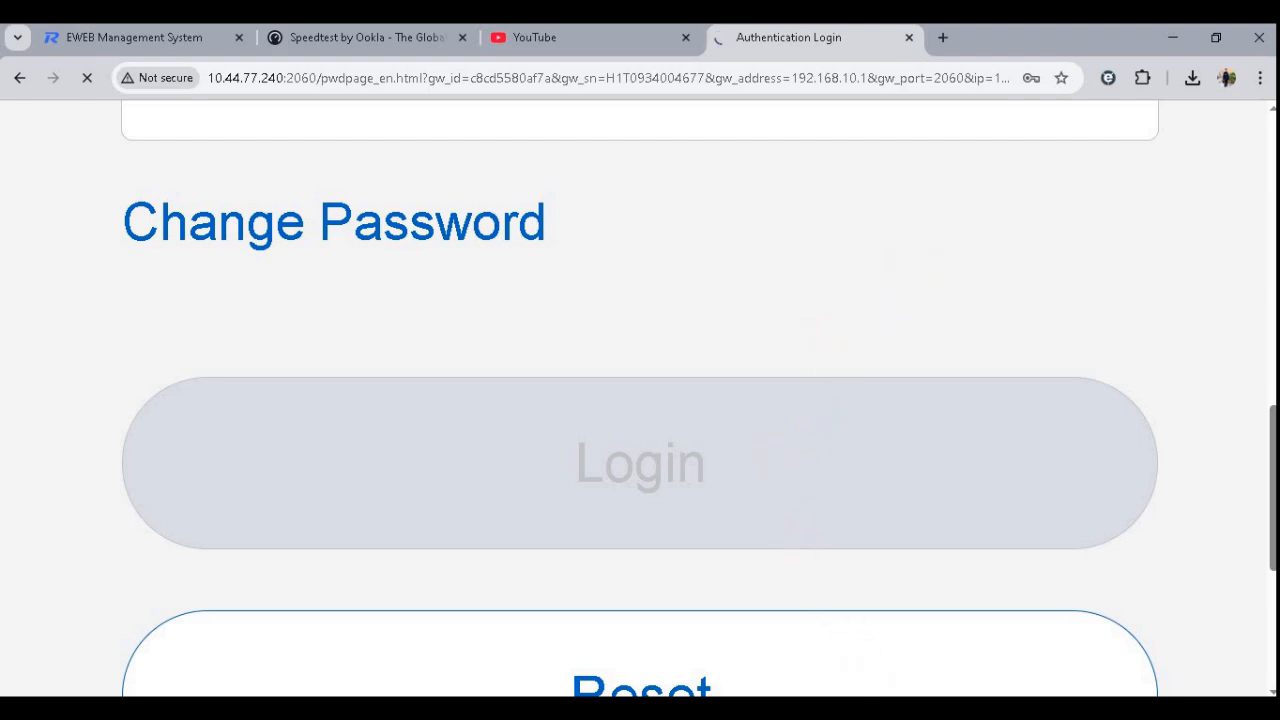
pyautogui.click(892, 709)
# - Watch the continuous ping to google.com in the command prompt for replies after logging in
pyautogui.scroll(-8, 714, 461)
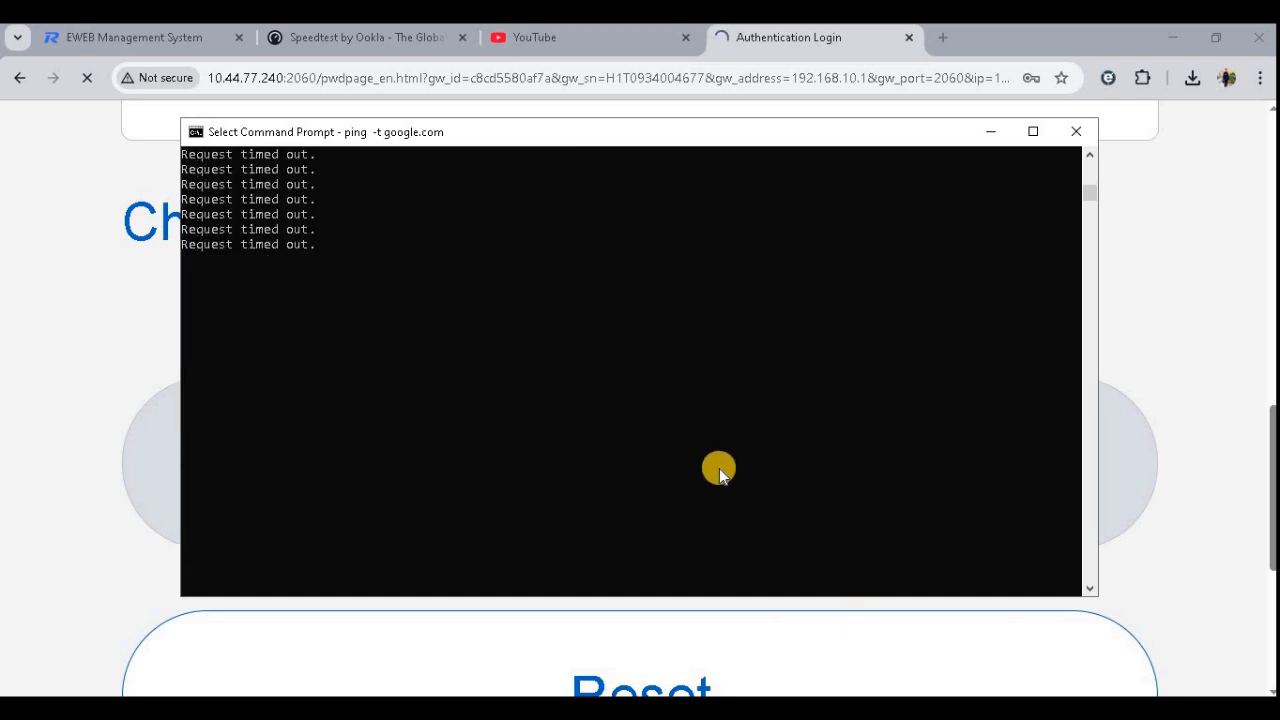
pyautogui.scroll(6, 730, 460)
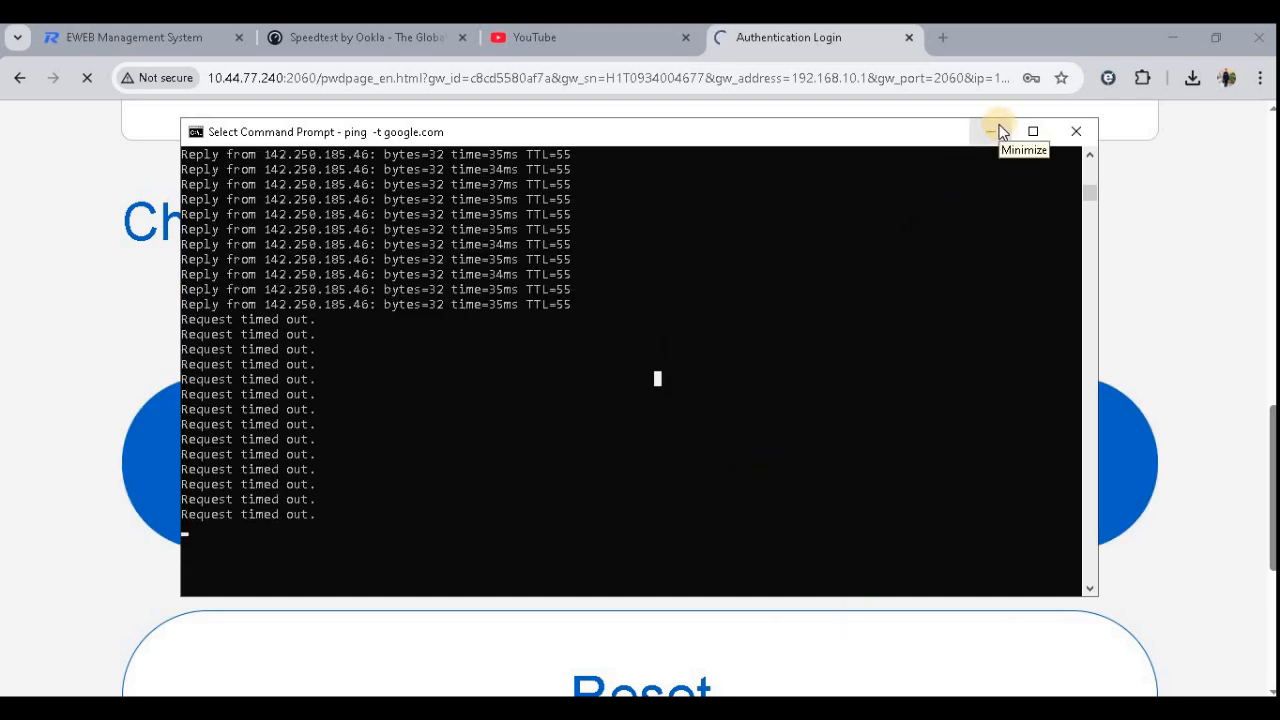
pyautogui.click(1001, 131)
pyautogui.scroll(6, 790, 290)
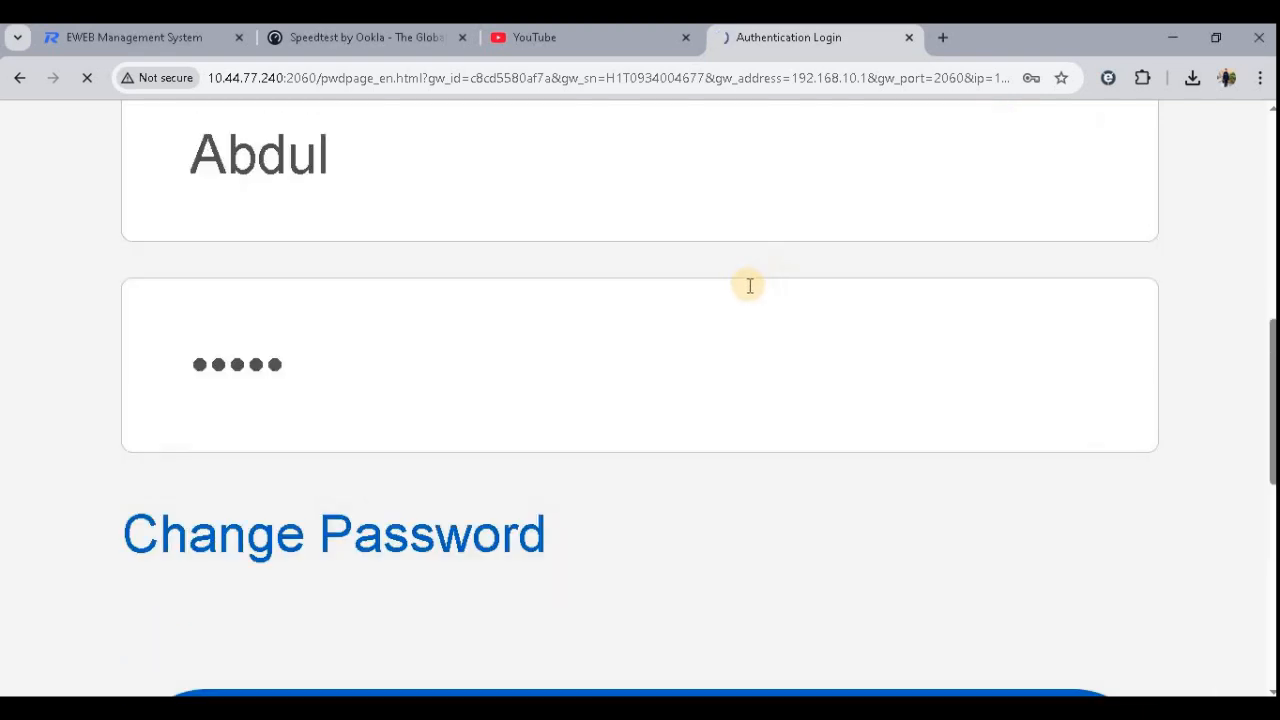
pyautogui.scroll(-10, 800, 340)
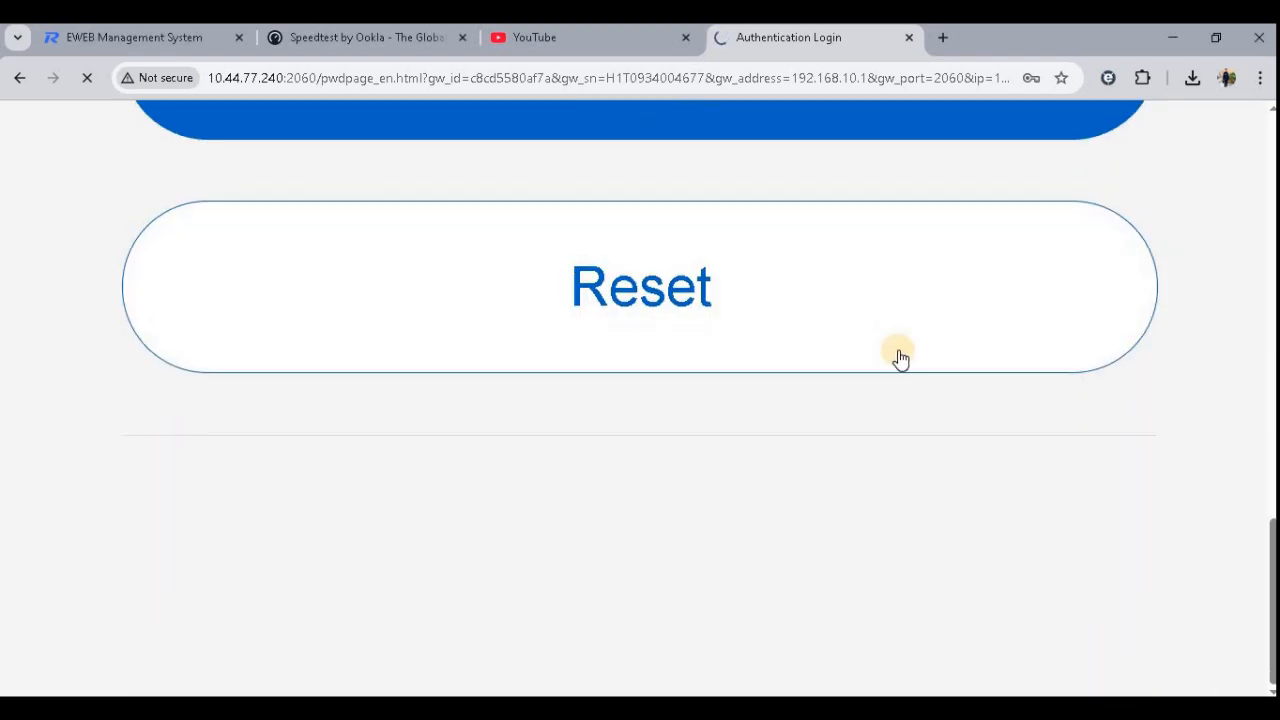
pyautogui.click(890, 707)
pyautogui.scroll(4, 824, 416)
pyautogui.click(742, 350)
pyautogui.rightClick(742, 352)
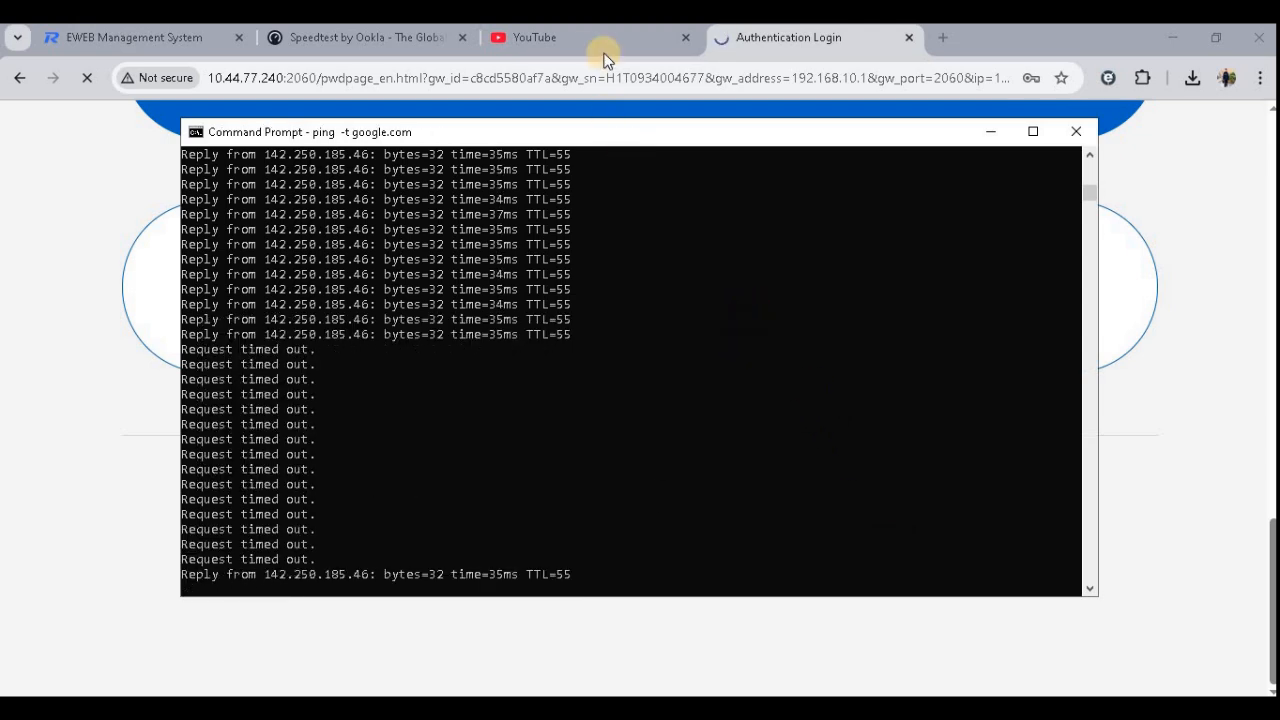
pyautogui.moveTo(576, 578); pyautogui.dragTo(185, 540)
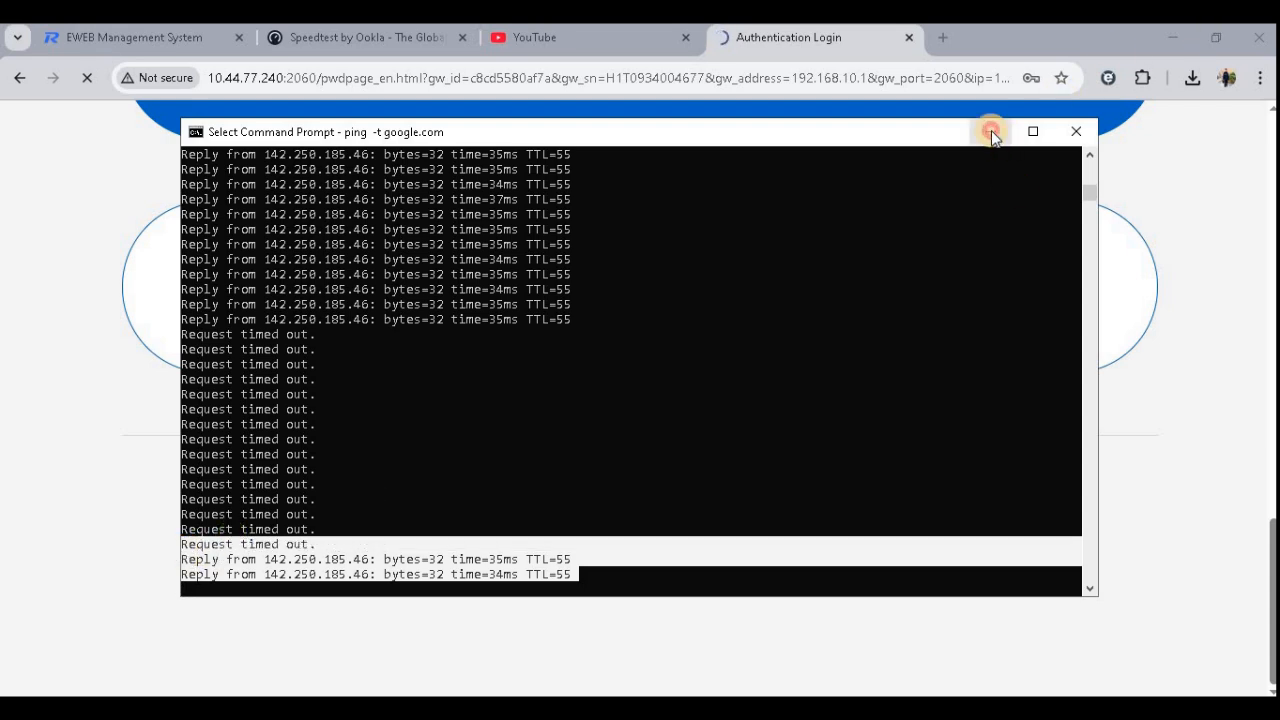
pyautogui.click(991, 133)
# - Reload YouTube and open the signed-in account's channel page to confirm internet access
pyautogui.click(556, 37)
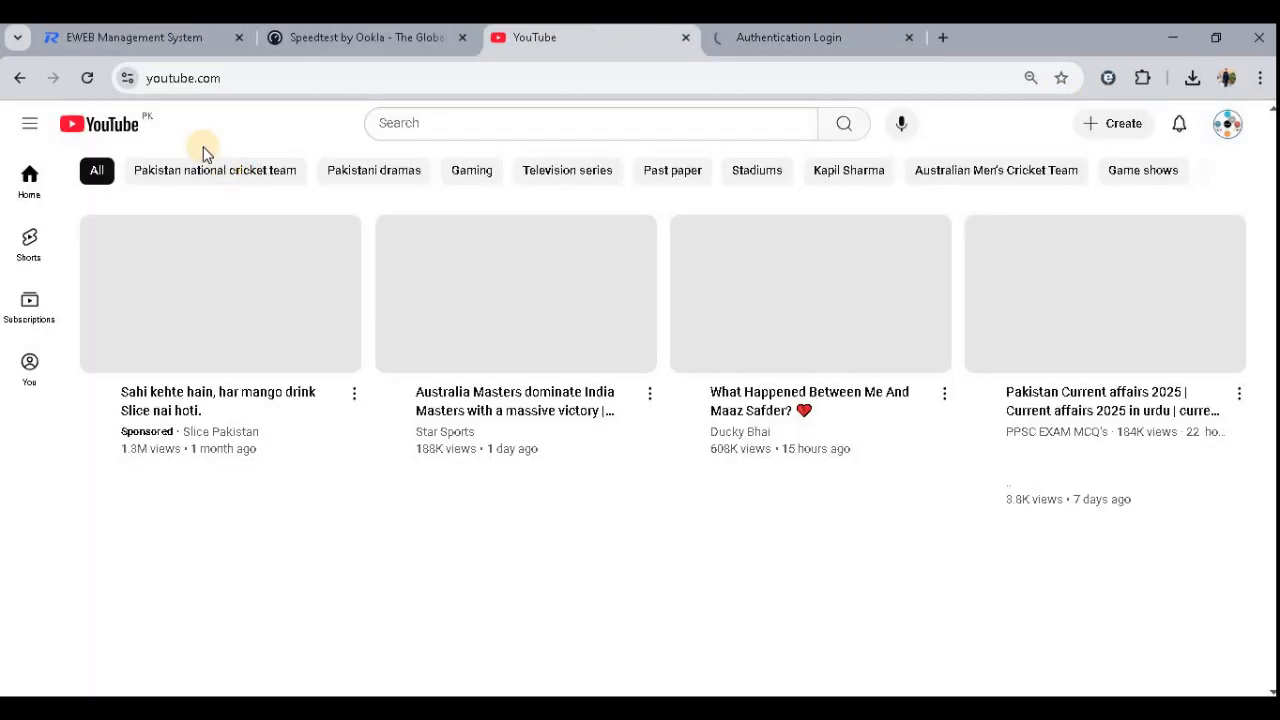
pyautogui.click(89, 79)
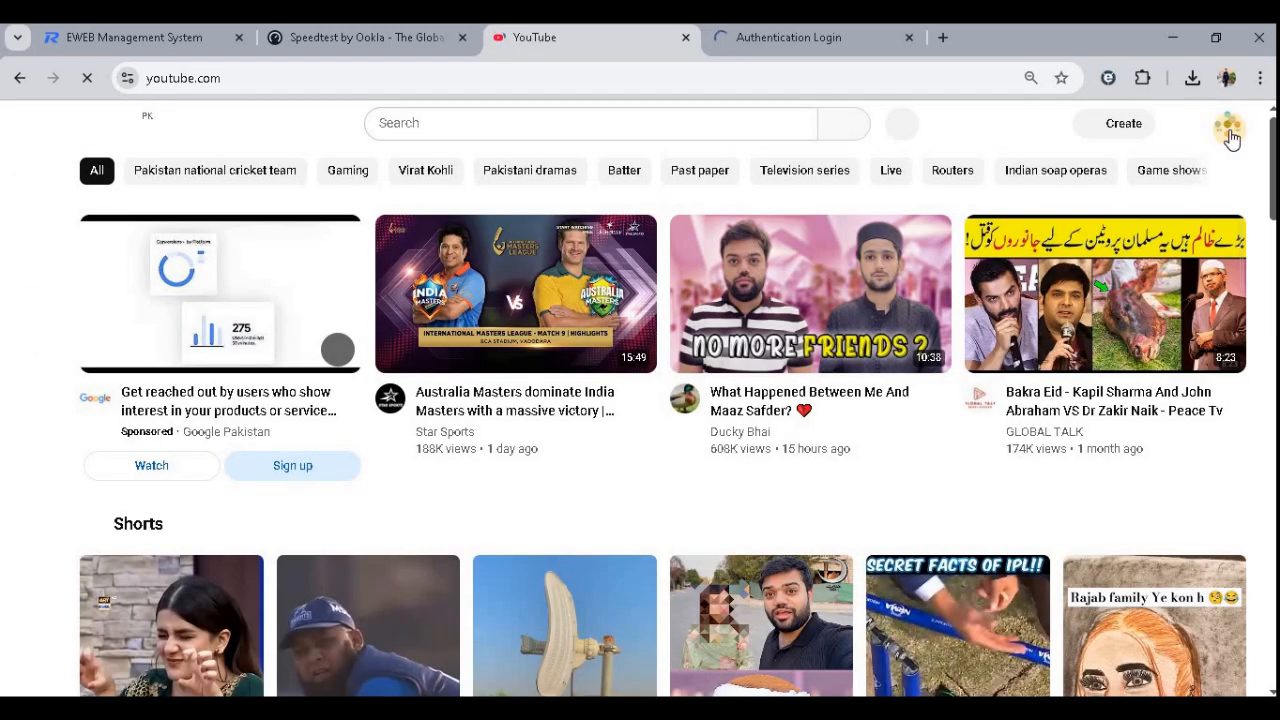
pyautogui.click(1227, 126)
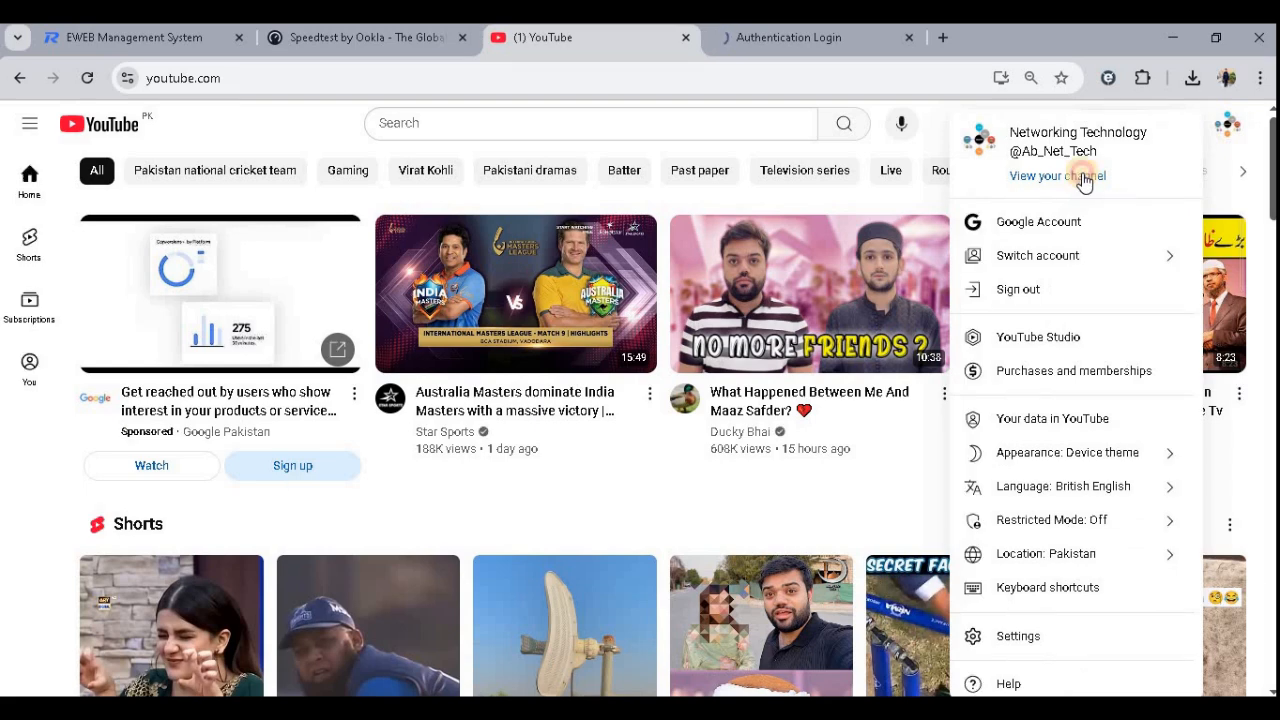
pyautogui.click(1088, 178)
pyautogui.click(382, 68)
pyautogui.hotkey('ctrl', 'c')
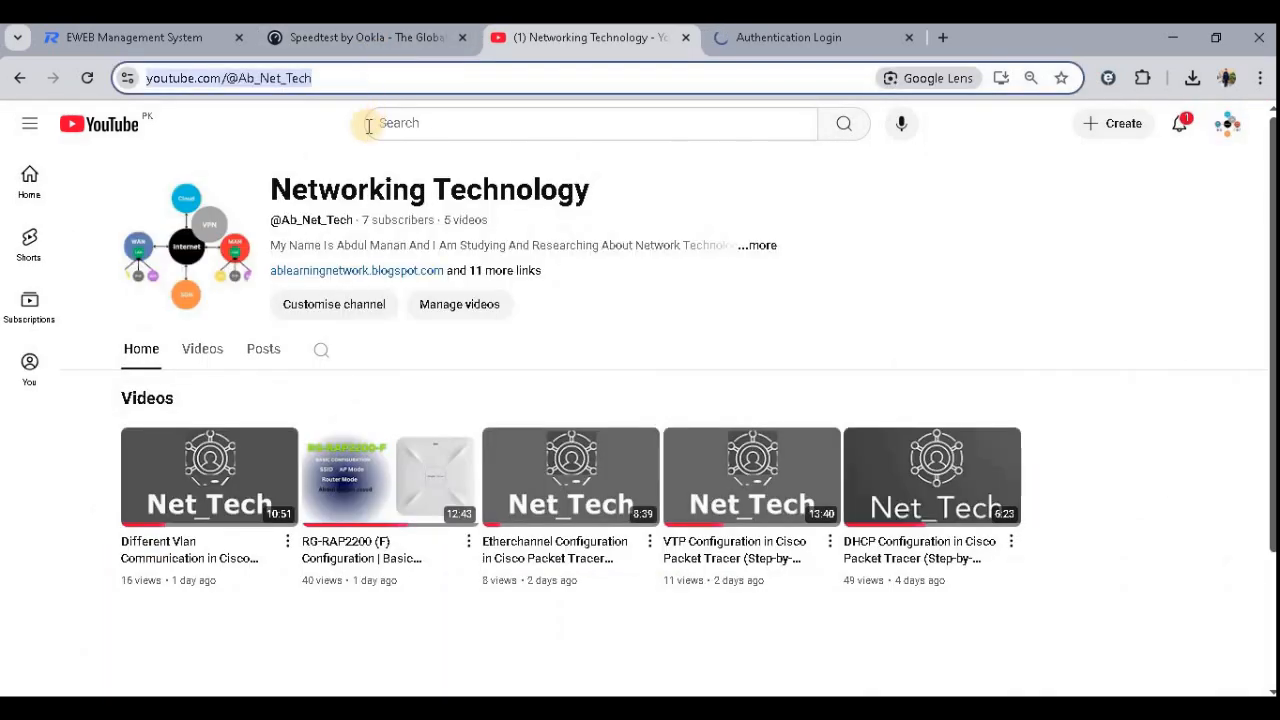
# - Paste the YouTube channel address into the portal's Post Url field
pyautogui.click(135, 37)
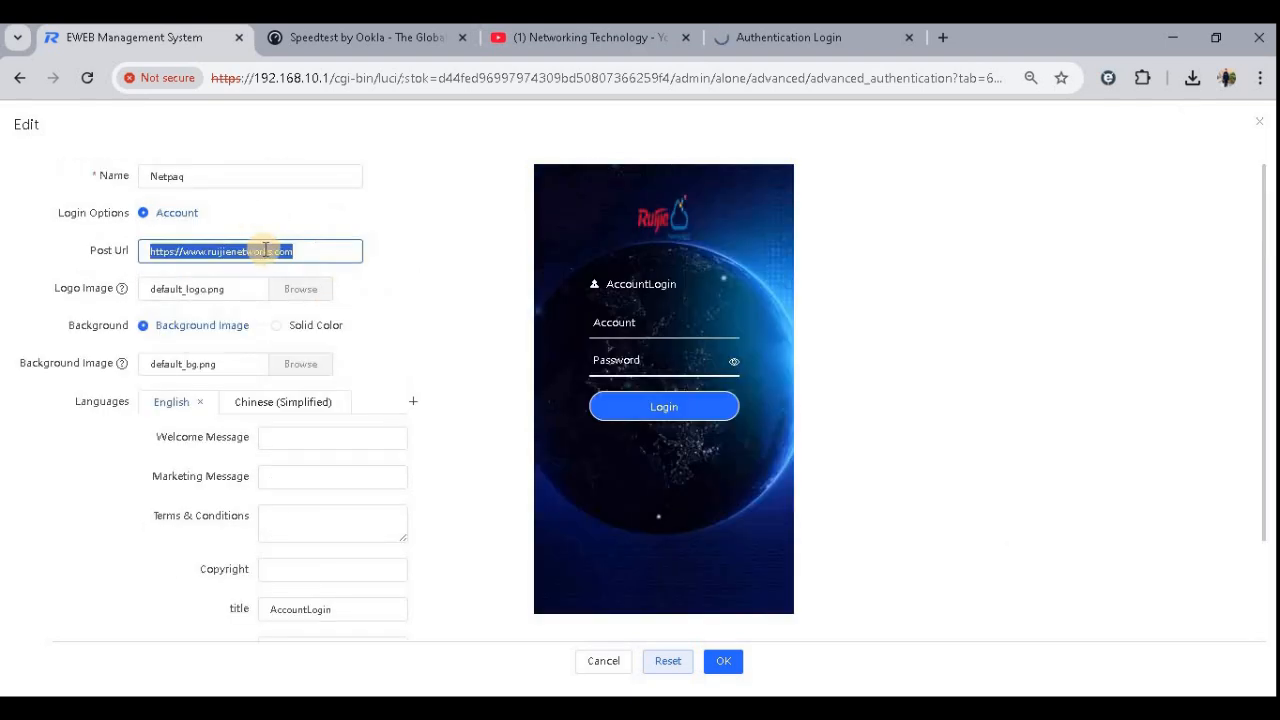
pyautogui.hotkey('ctrl', 'v')
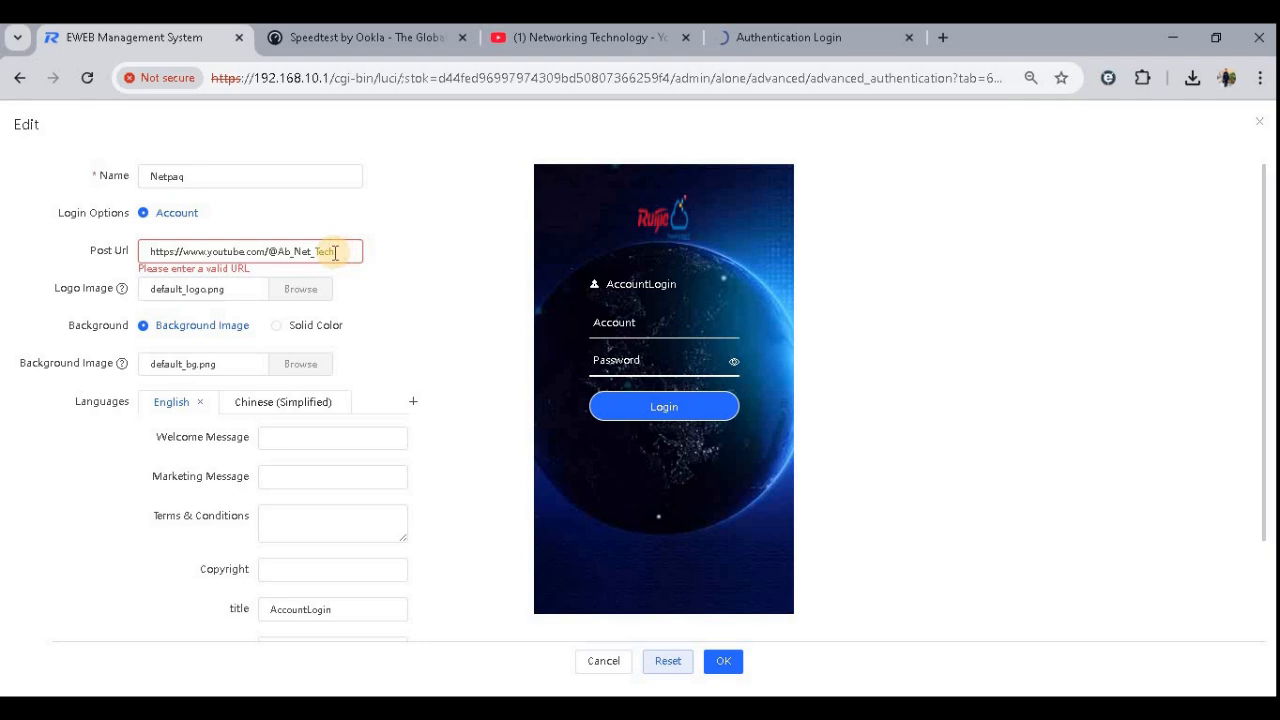
pyautogui.click(245, 289)
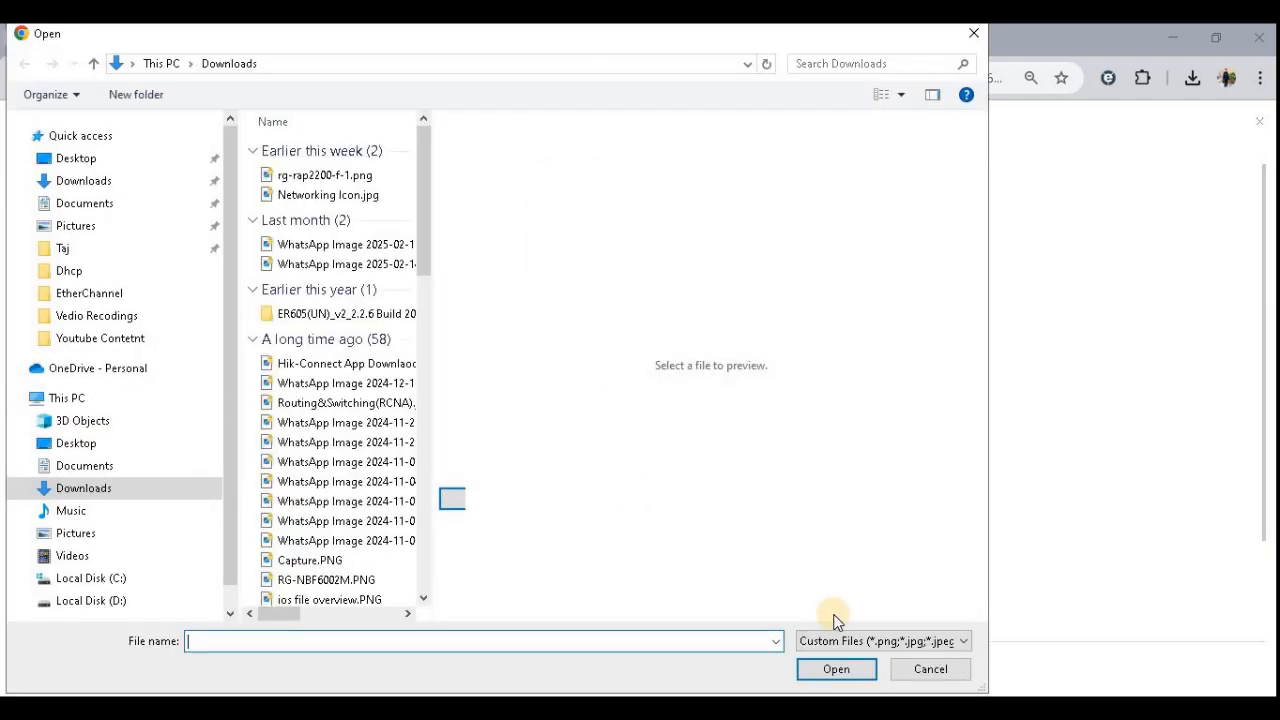
pyautogui.click(929, 666)
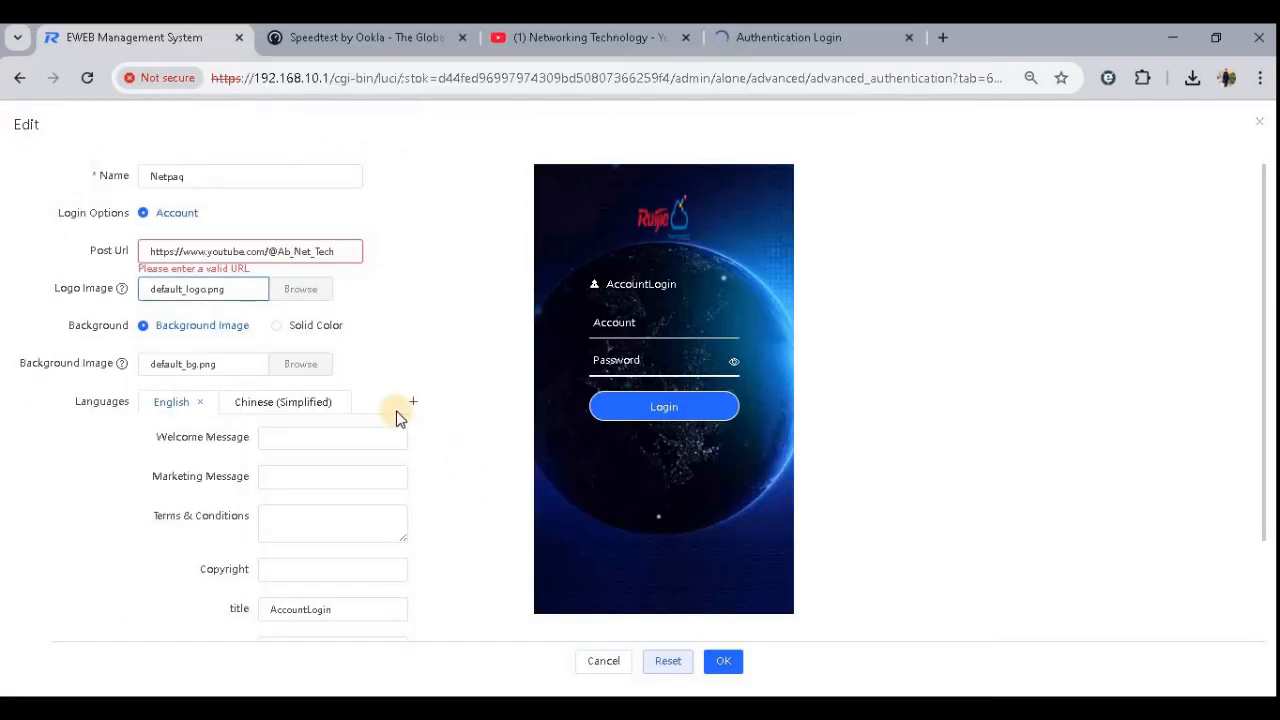
# - Set the portal's welcome message to Welcome To Netpaq
pyautogui.scroll(-1, 262, 395)
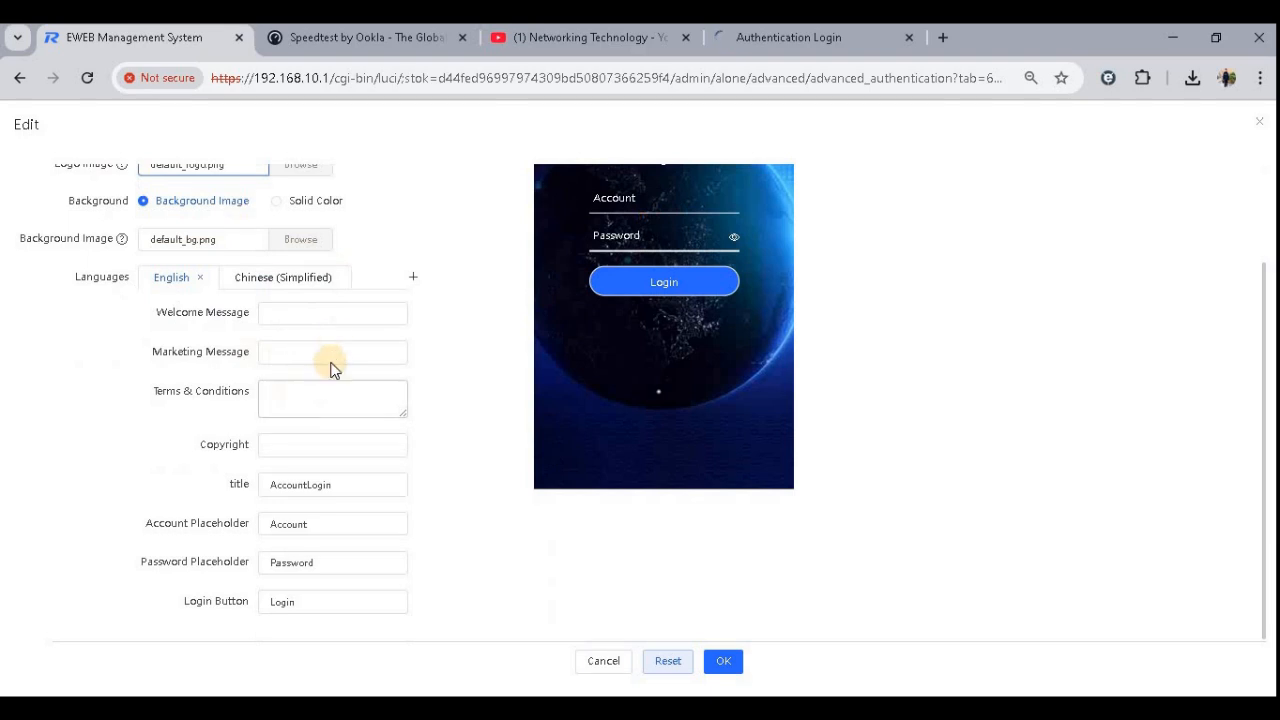
pyautogui.click(310, 306)
pyautogui.write('Welcome To Netpaq')
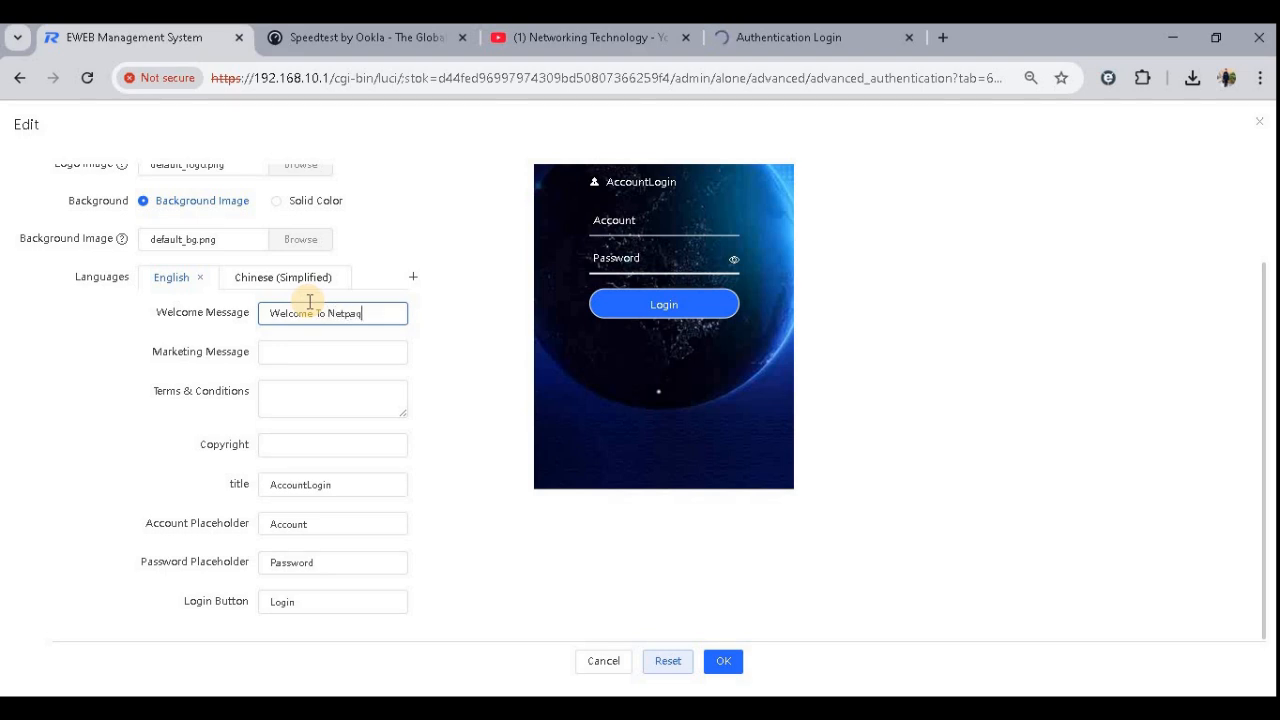
# - Set the marketing message to Netpaq-Ruijie and the terms and conditions to Please Follow This Page
pyautogui.click(353, 355)
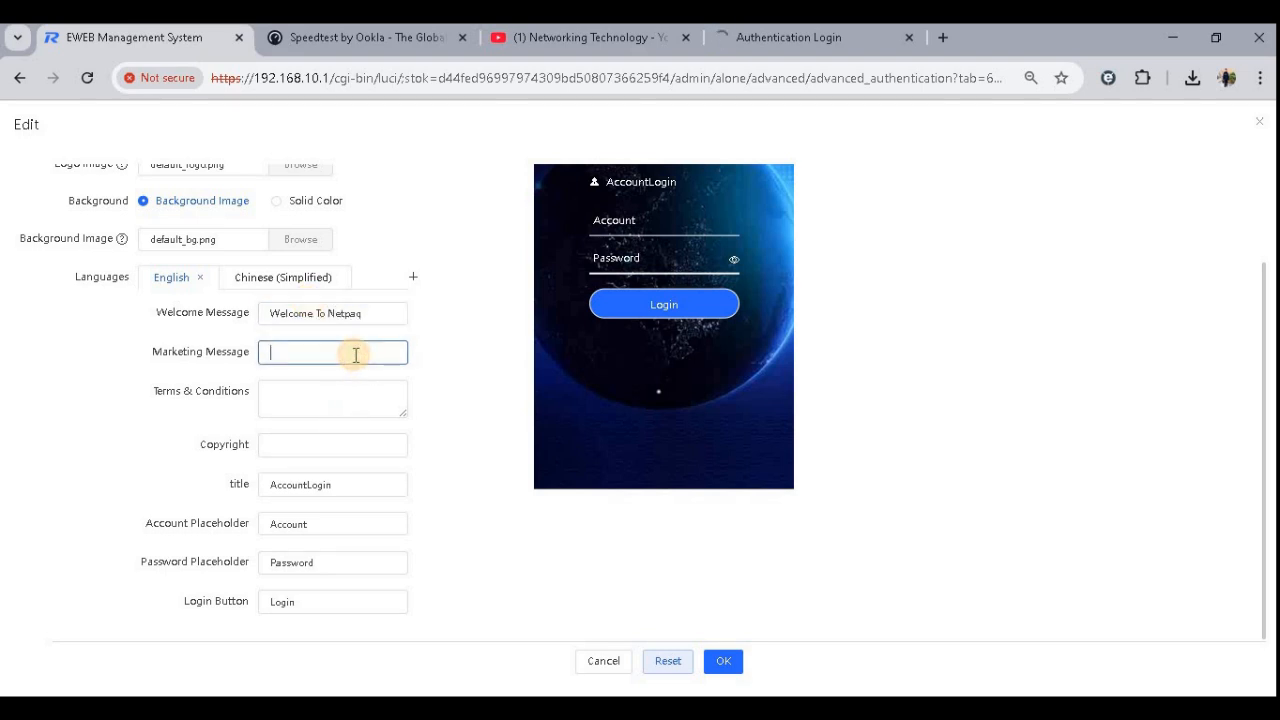
pyautogui.write('Netpaq')
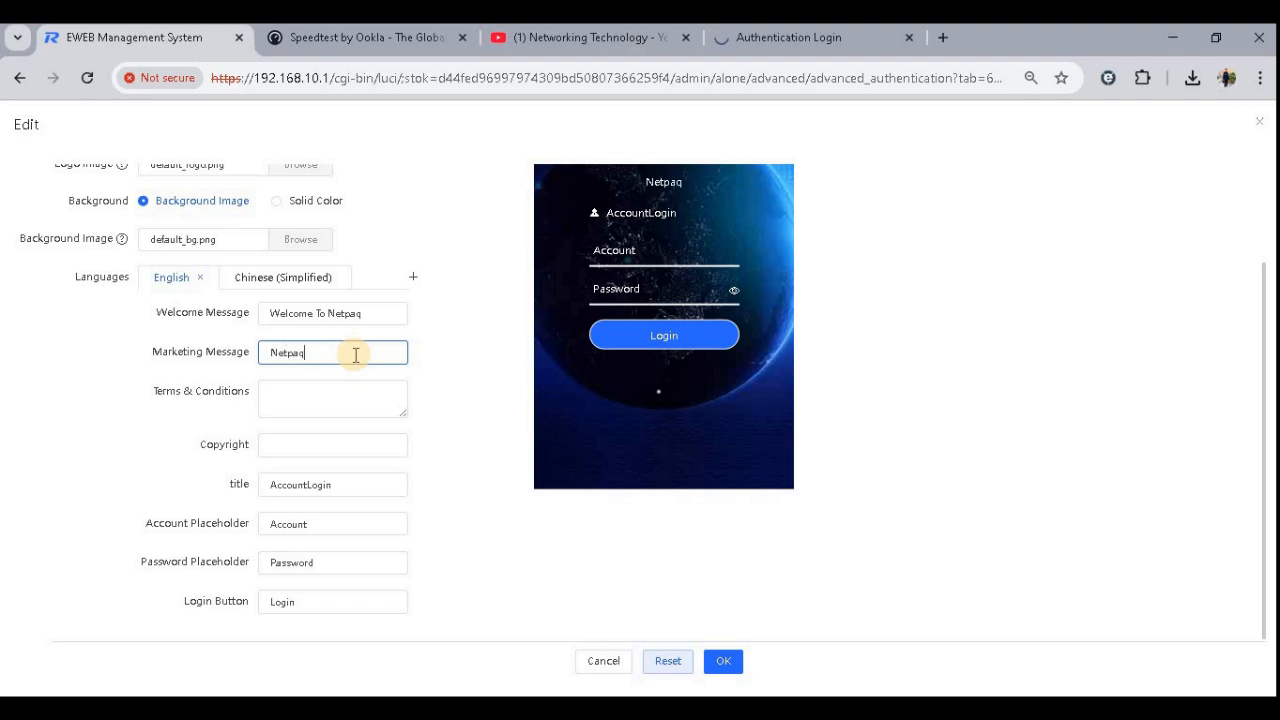
pyautogui.scroll(2, 497, 372)
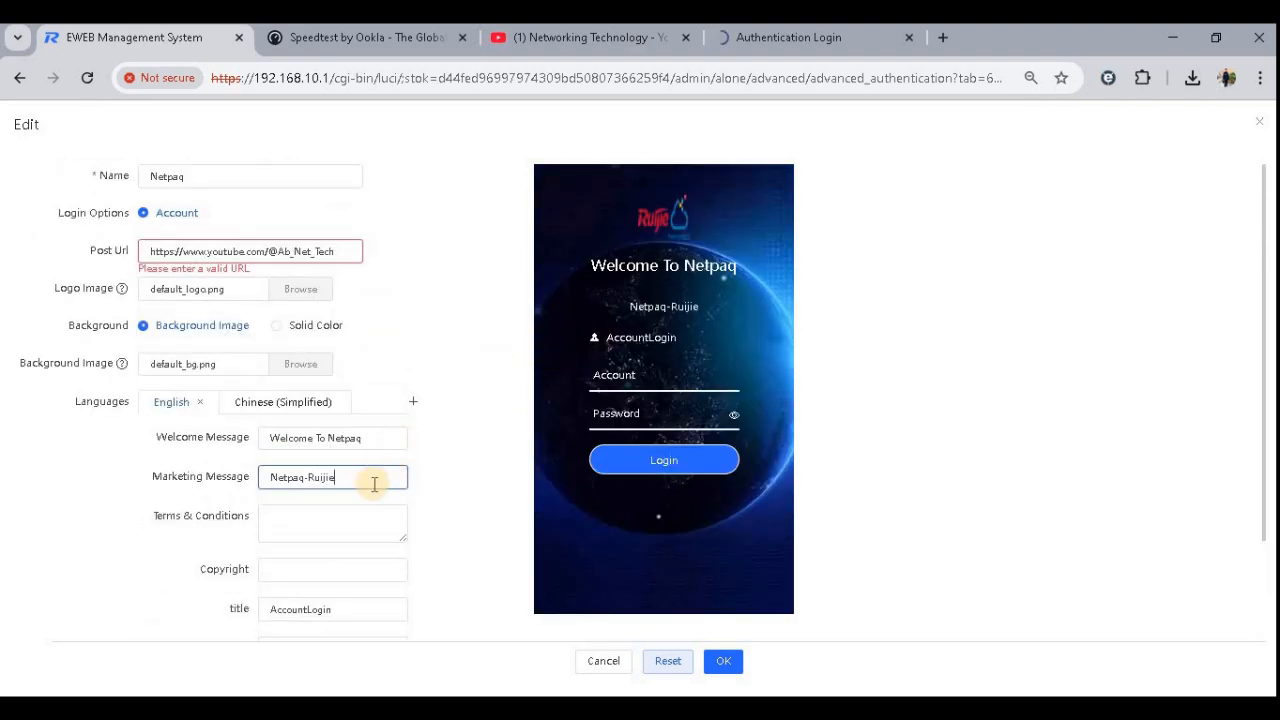
pyautogui.click(375, 516)
pyautogui.write('Please Follow This Page')
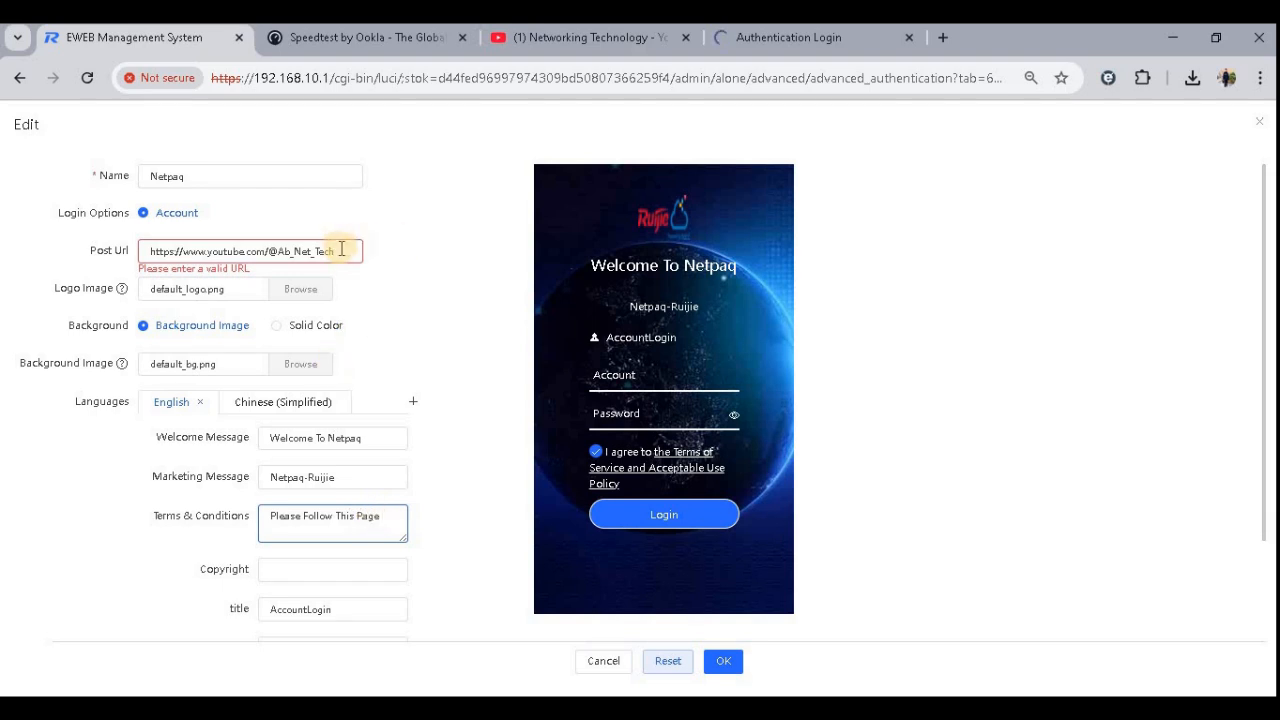
# - Copy the blog link address from the links in the YouTube channel's About panel
pyautogui.moveTo(342, 250); pyautogui.dragTo(319, 252)
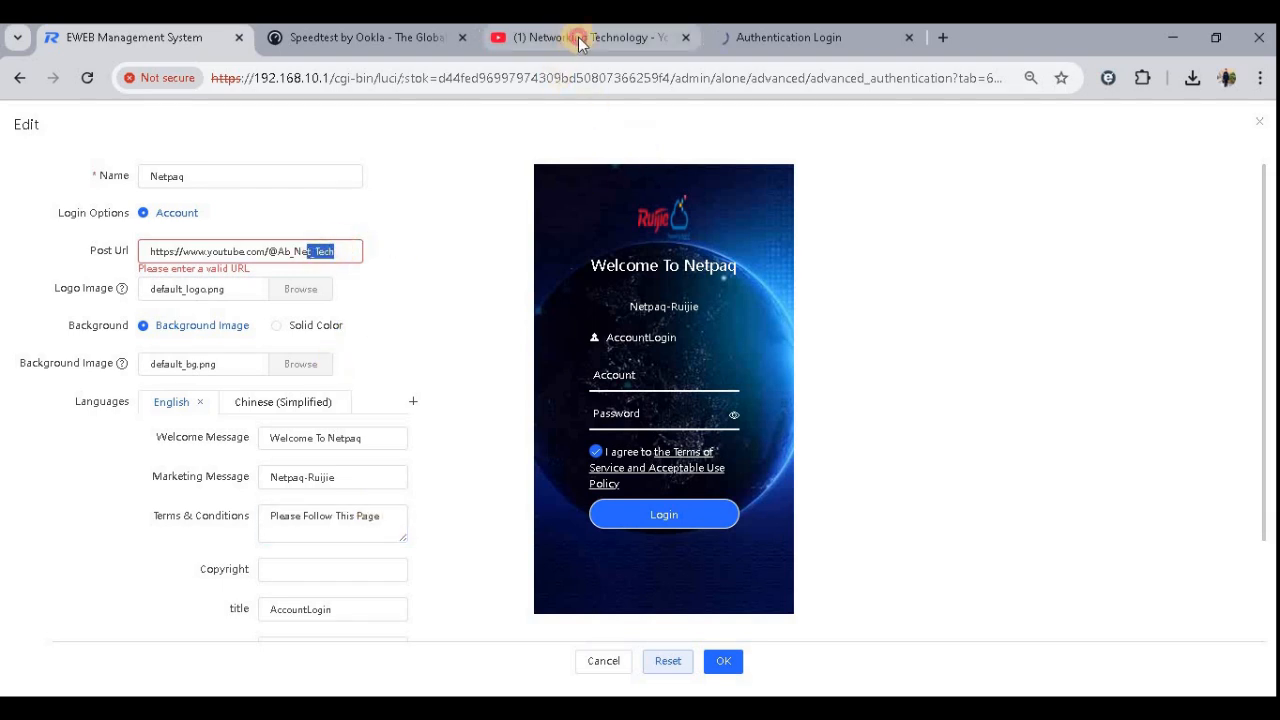
pyautogui.click(579, 43)
pyautogui.click(366, 77)
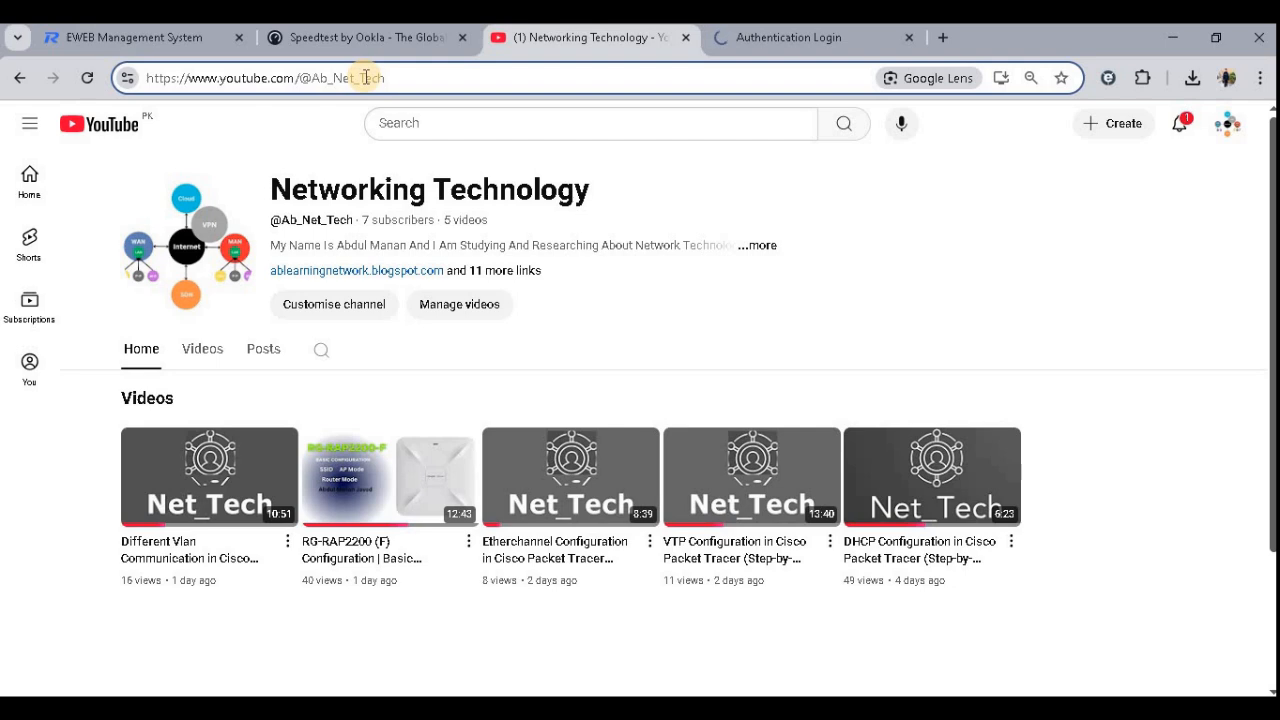
pyautogui.press('Return')
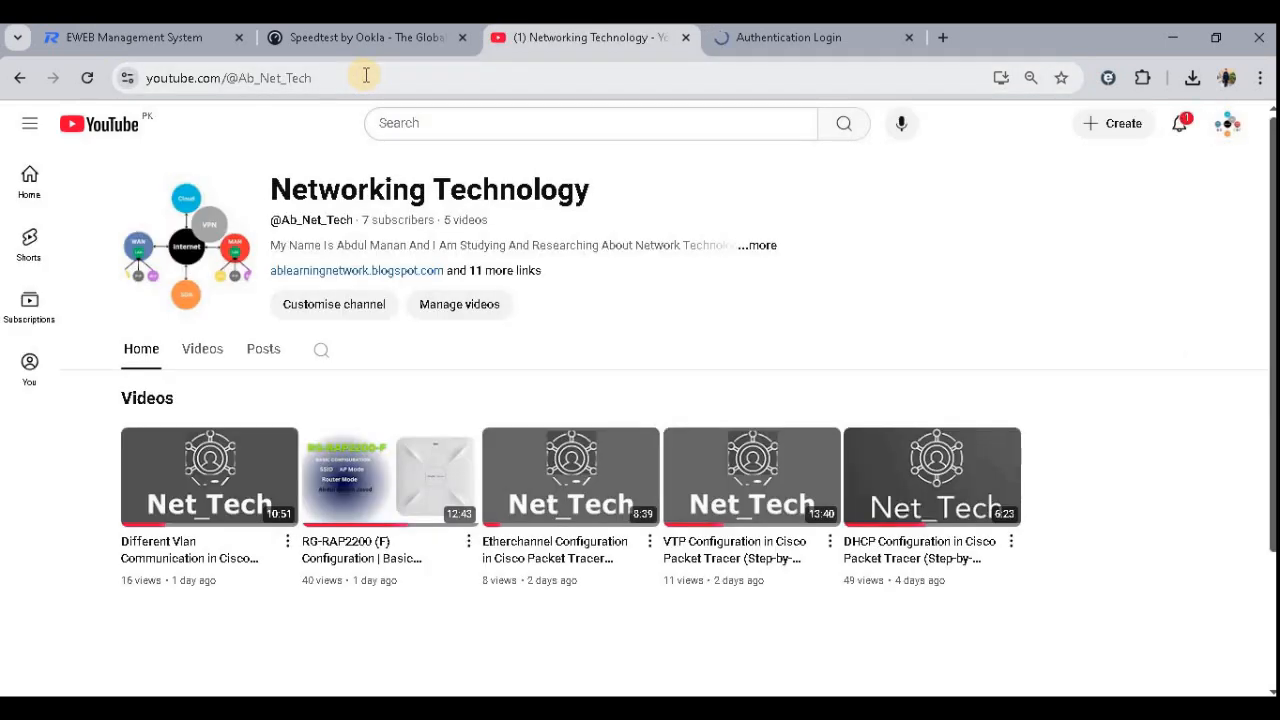
pyautogui.click(512, 275)
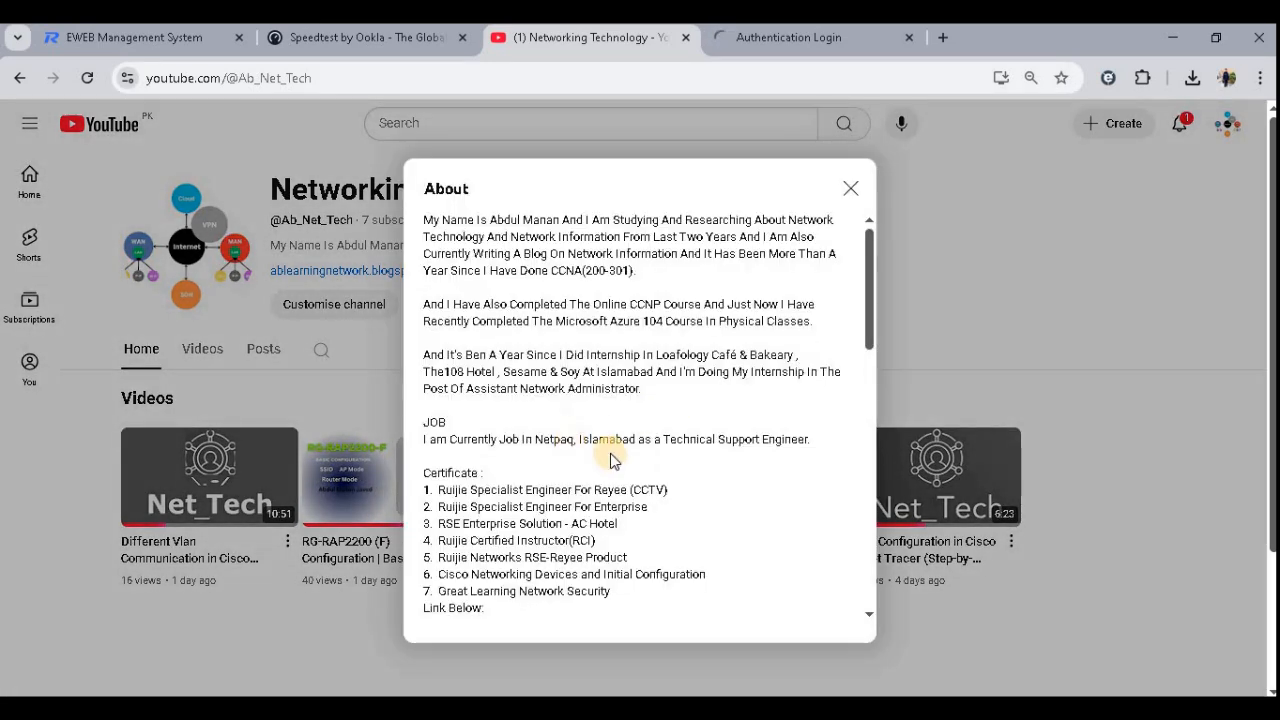
pyautogui.scroll(-5, 615, 457)
pyautogui.scroll(-2, 571, 514)
pyautogui.scroll(2, 610, 365)
pyautogui.scroll(5, 610, 365)
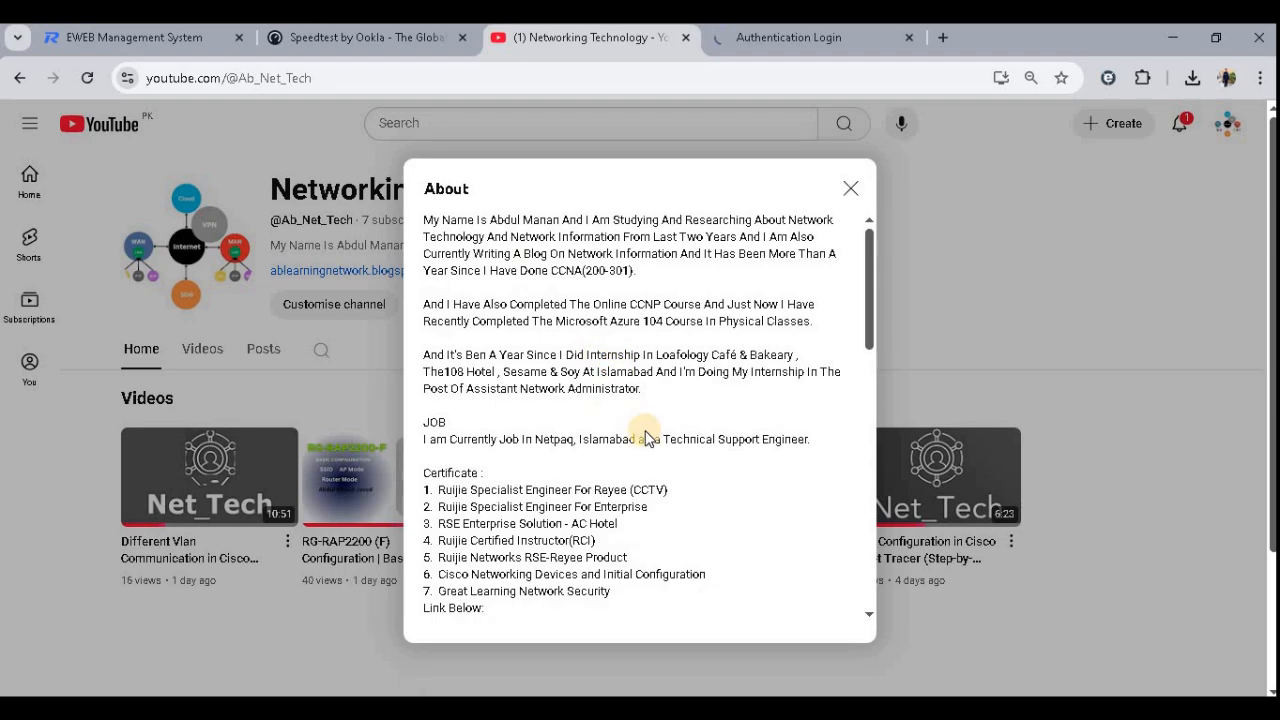
pyautogui.scroll(-4, 651, 440)
pyautogui.rightClick(522, 398)
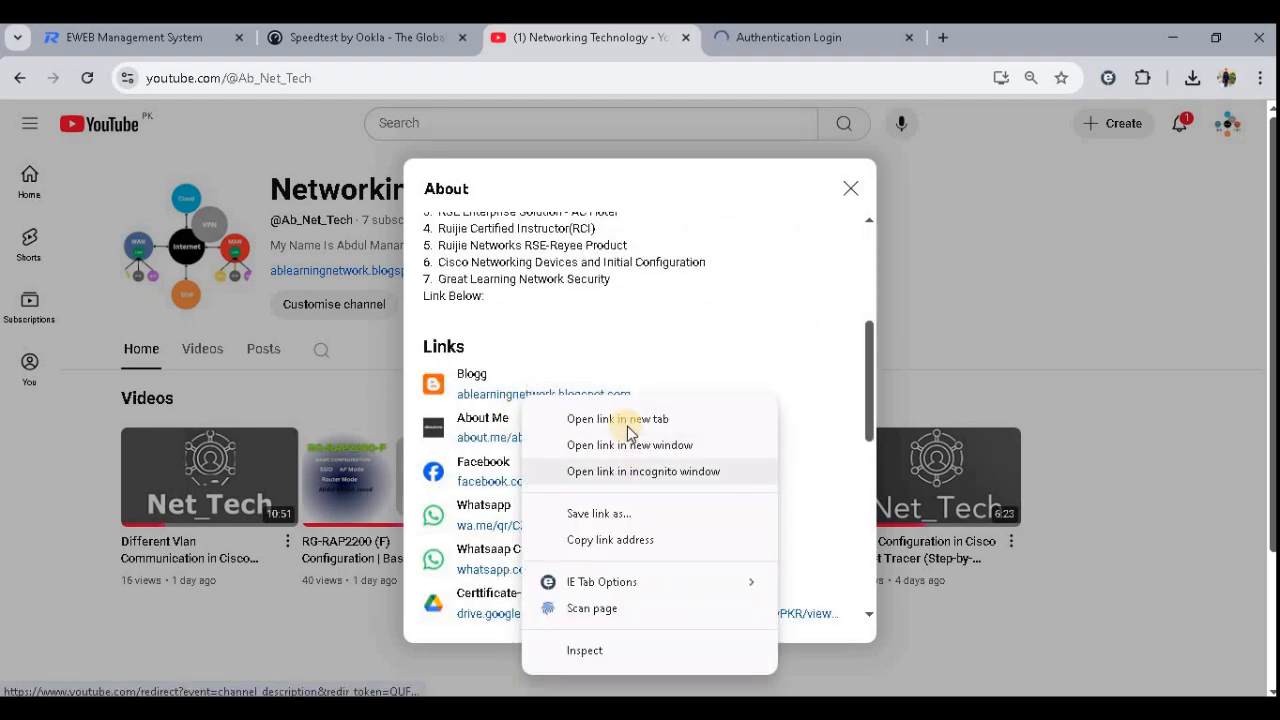
pyautogui.click(624, 541)
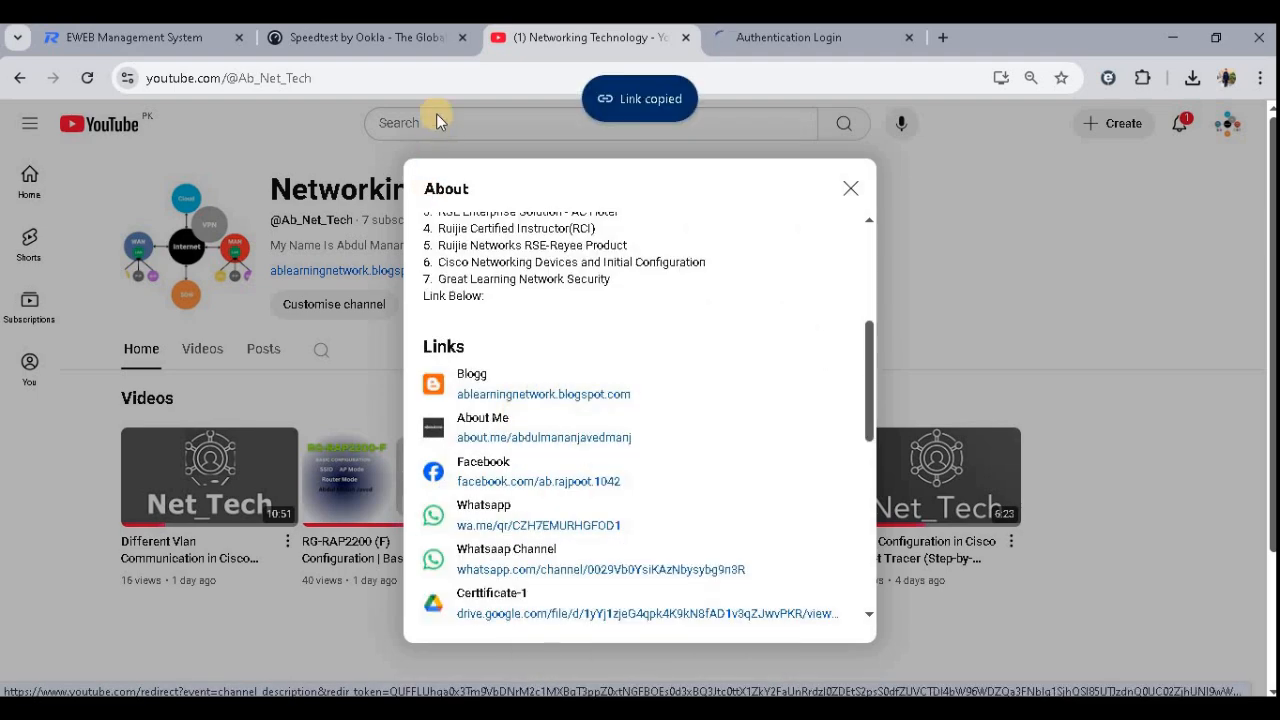
# - Paste the copied link into the Post Url field, then clear the field again
pyautogui.click(189, 42)
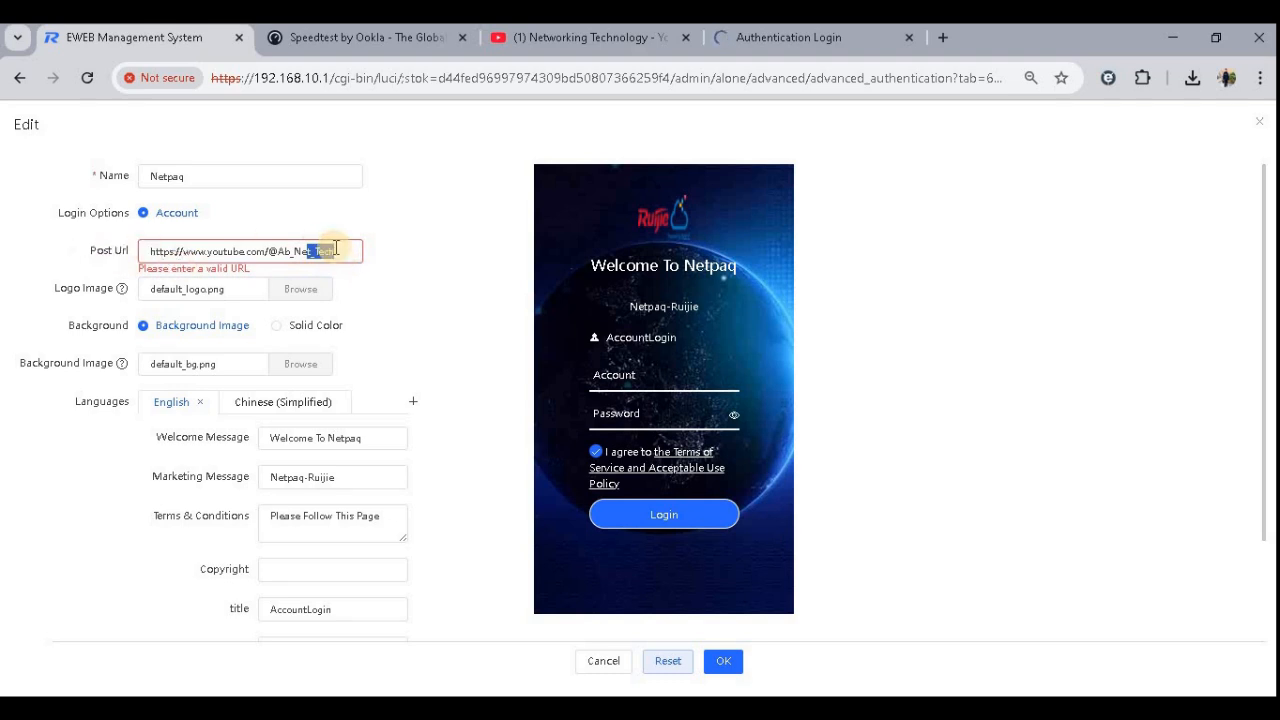
pyautogui.hotkey('ctrl', 'a')
pyautogui.hotkey('ctrl', 'v')
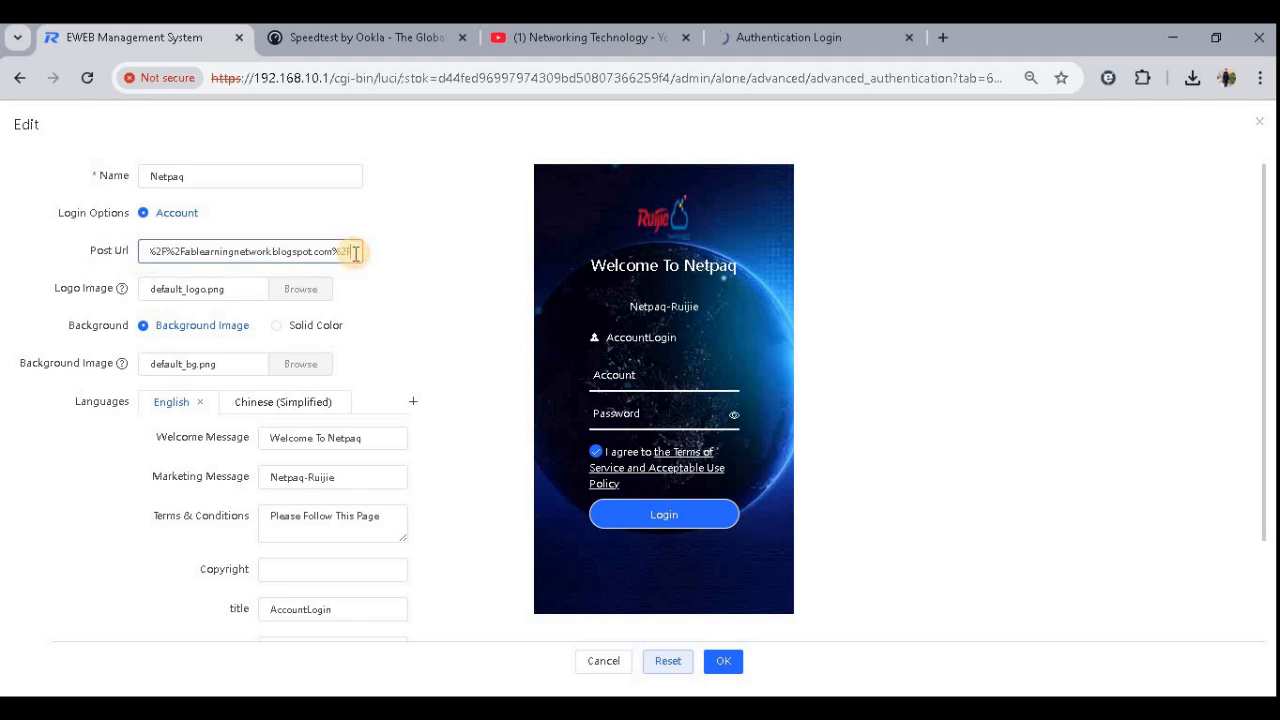
pyautogui.moveTo(355, 250); pyautogui.dragTo(34, 246)
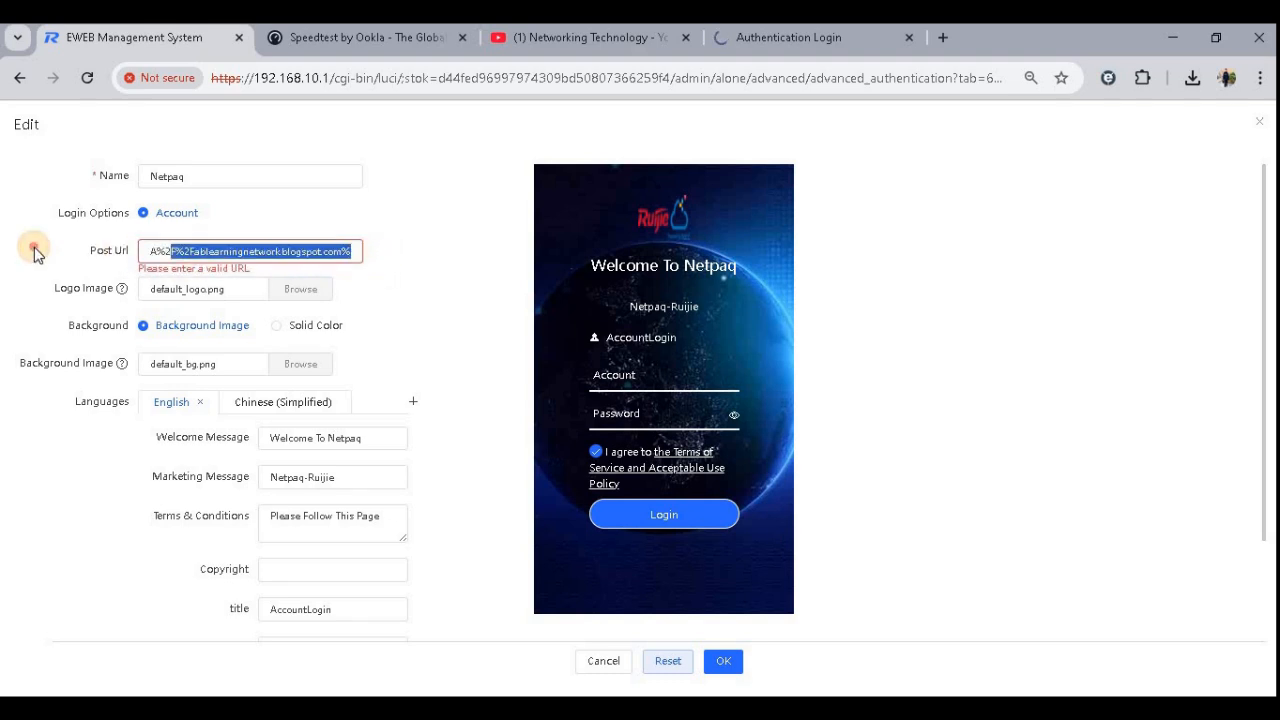
pyautogui.press('BackSpace')
pyautogui.press('BackSpace')
pyautogui.press('BackSpace')
pyautogui.press('BackSpace')
pyautogui.press('BackSpace')
pyautogui.press('BackSpace')
pyautogui.press('BackSpace')
pyautogui.press('BackSpace')
pyautogui.press('BackSpace')
pyautogui.press('BackSpace')
pyautogui.press('BackSpace')
pyautogui.press('BackSpace')
pyautogui.press('BackSpace')
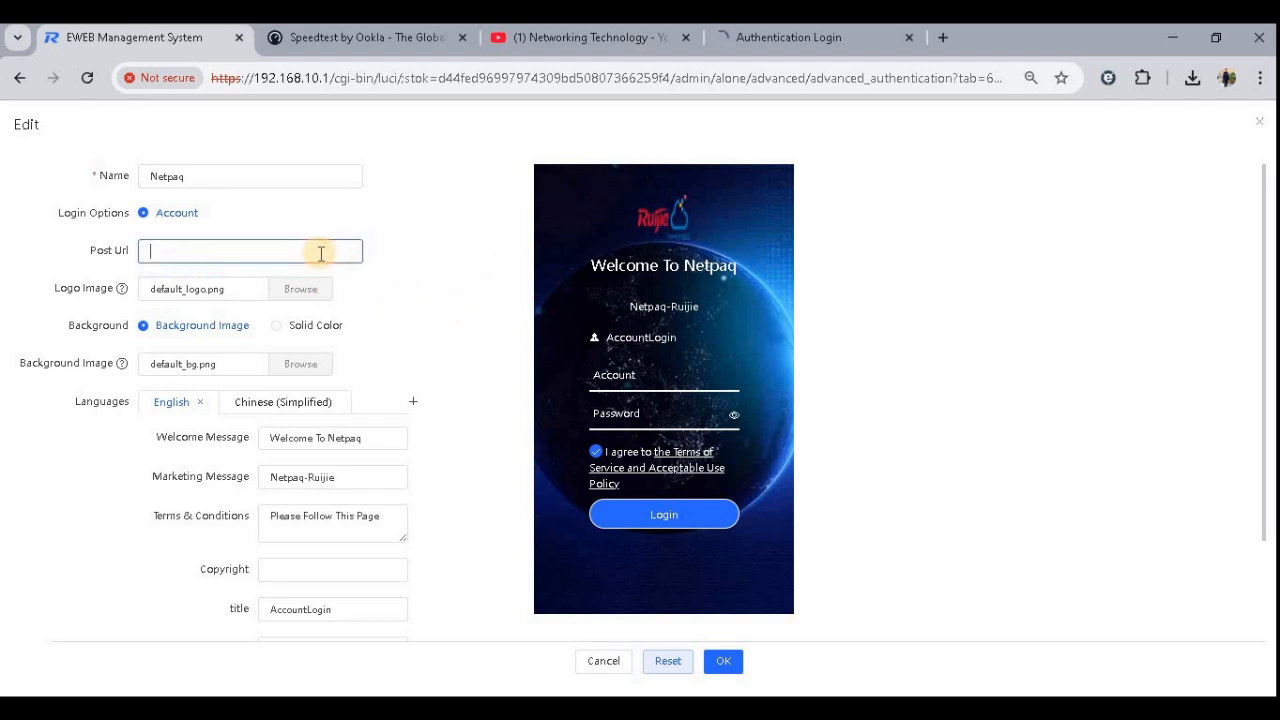
# - Paste the YouTube channel address into the Post Url field again
pyautogui.click(550, 37)
pyautogui.click(456, 70)
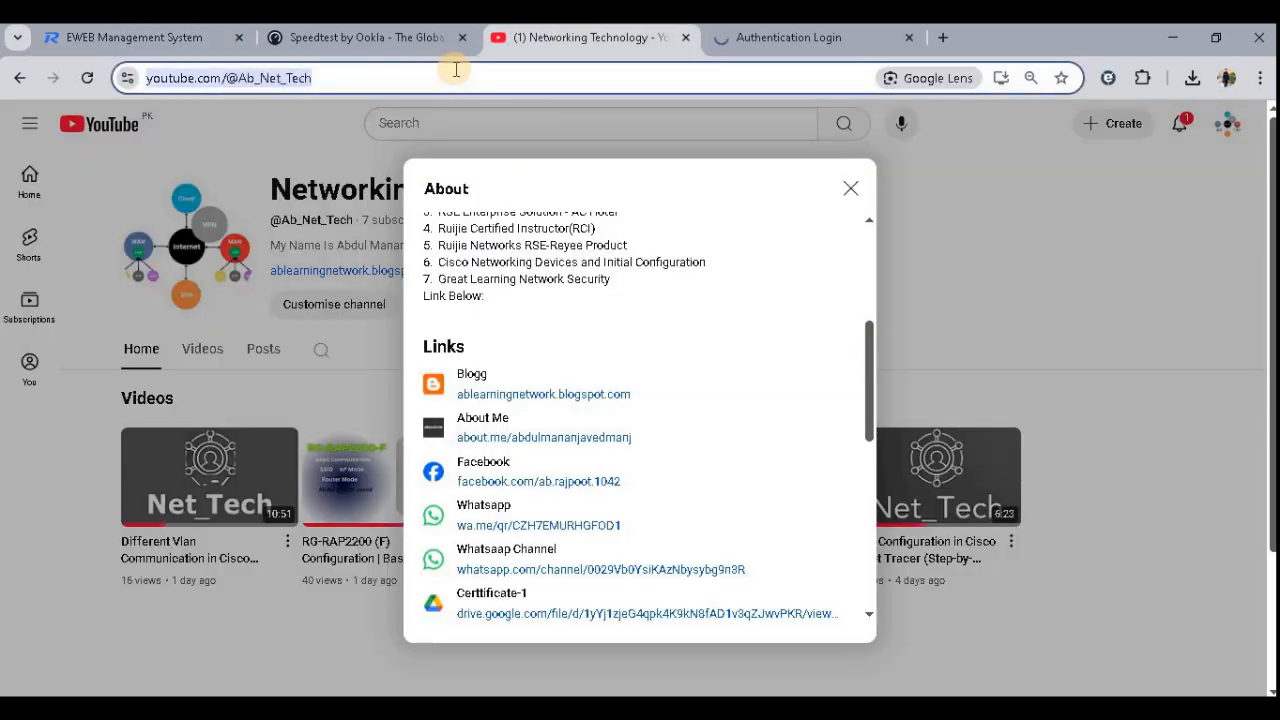
pyautogui.click(372, 37)
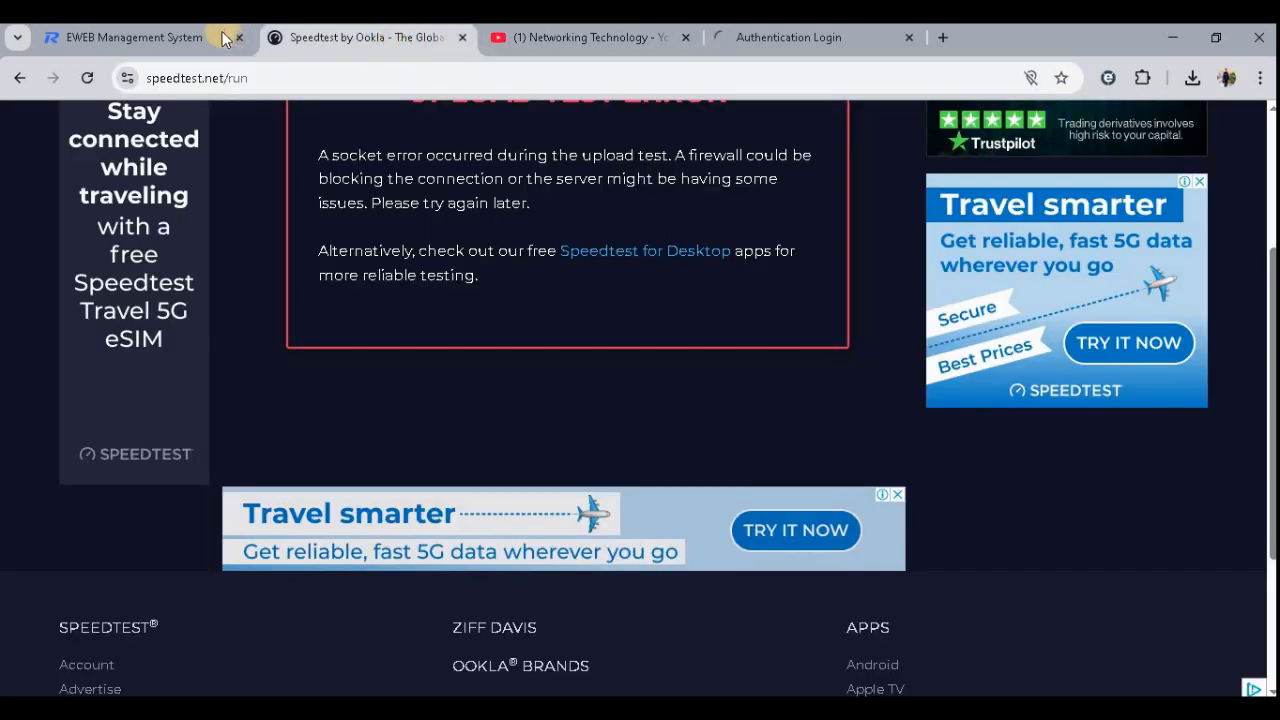
pyautogui.click(215, 37)
pyautogui.hotkey('ctrl', 'v')
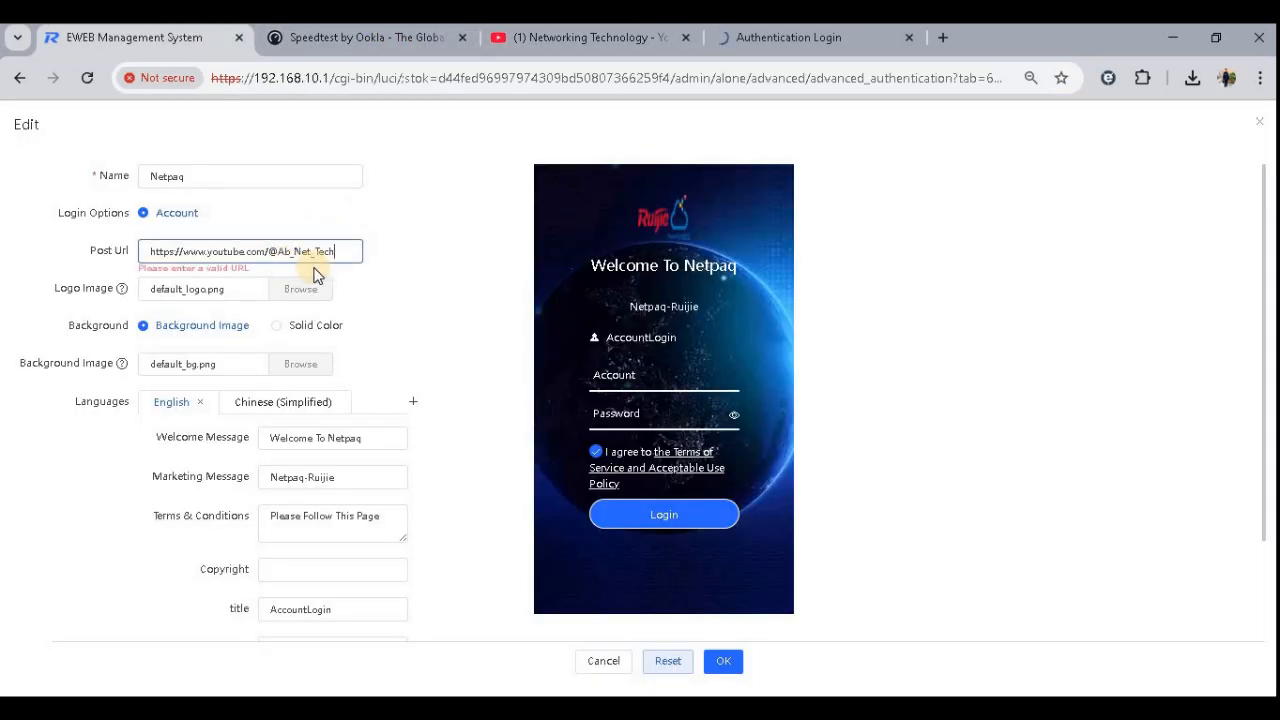
# - Open ablearningnetwork.blogspot.com in a new tab and paste its address as the portal's Post Url
pyautogui.click(942, 37)
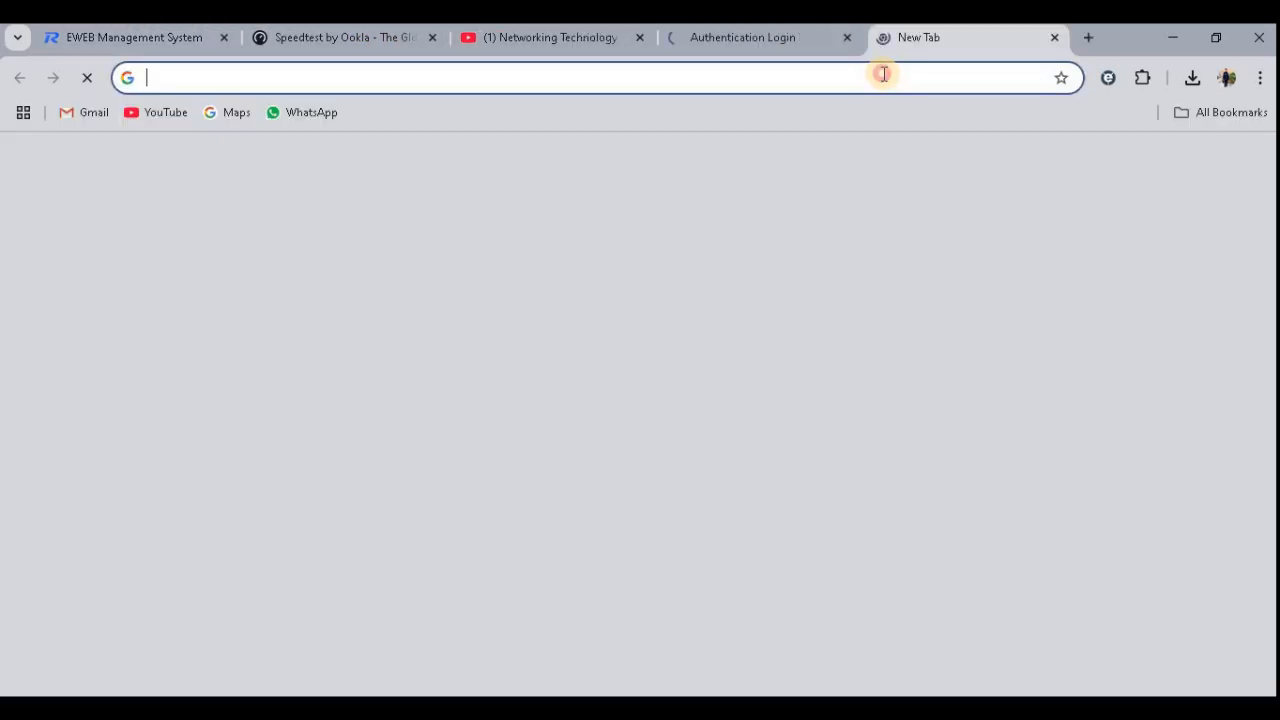
pyautogui.write('abl')
pyautogui.press('Return')
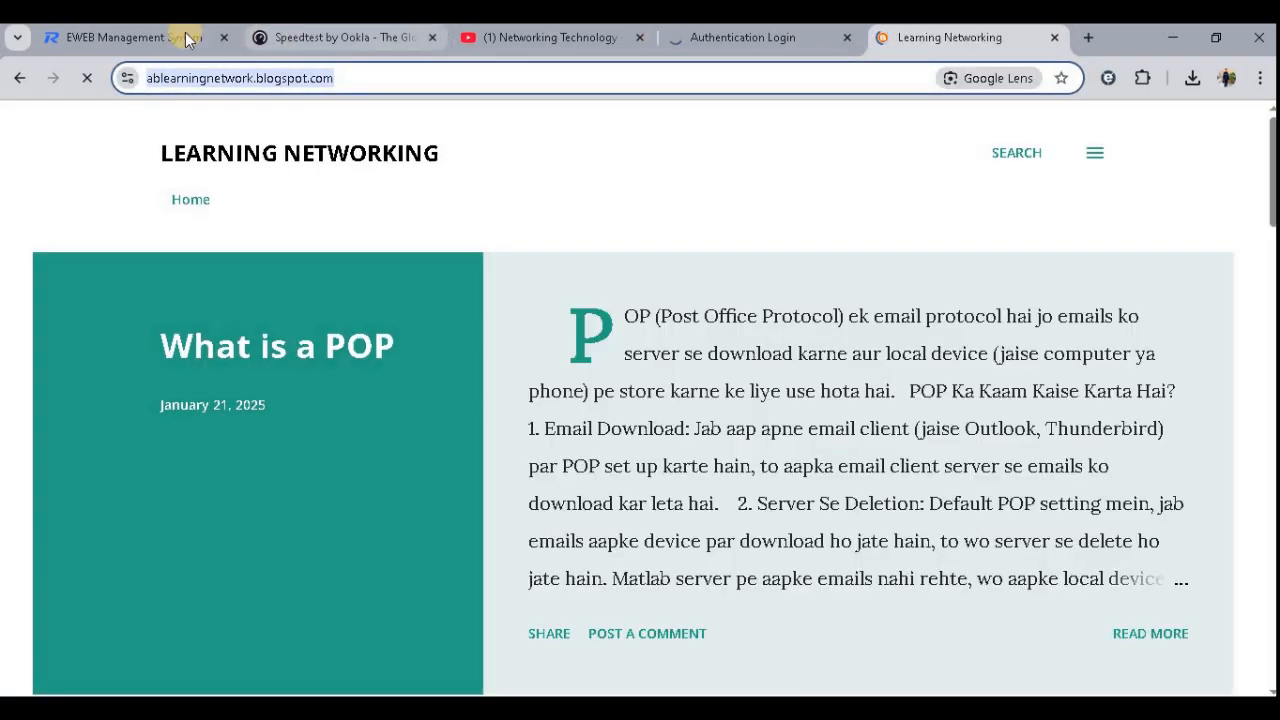
pyautogui.click(185, 35)
pyautogui.click(343, 251)
pyautogui.hotkey('ctrl', 'a')
pyautogui.hotkey('ctrl', 'v')
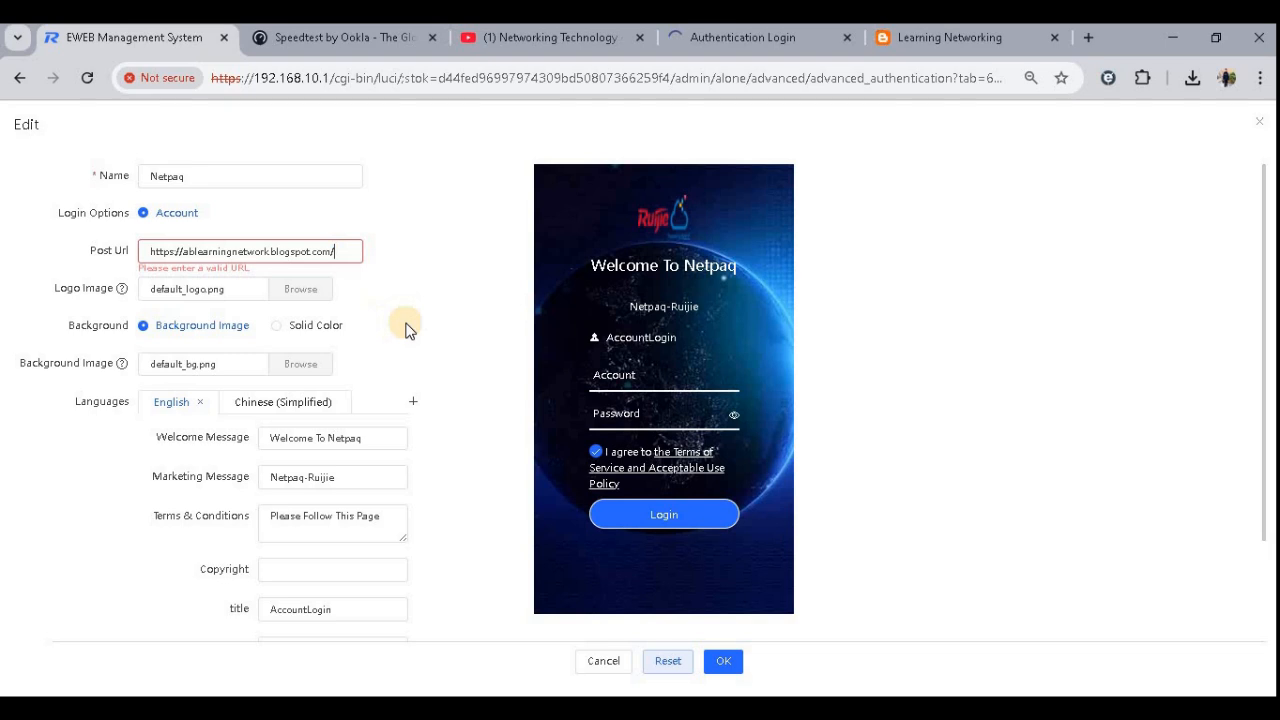
pyautogui.scroll(-2, 440, 320)
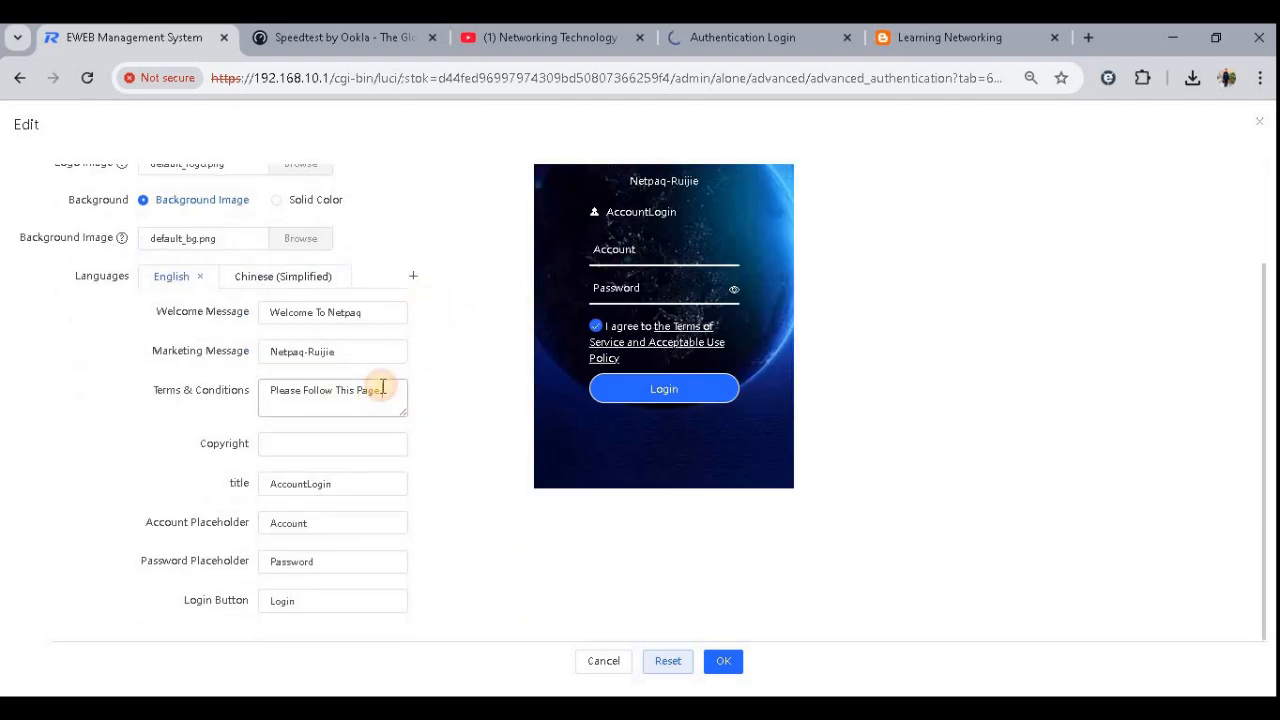
pyautogui.click(382, 443)
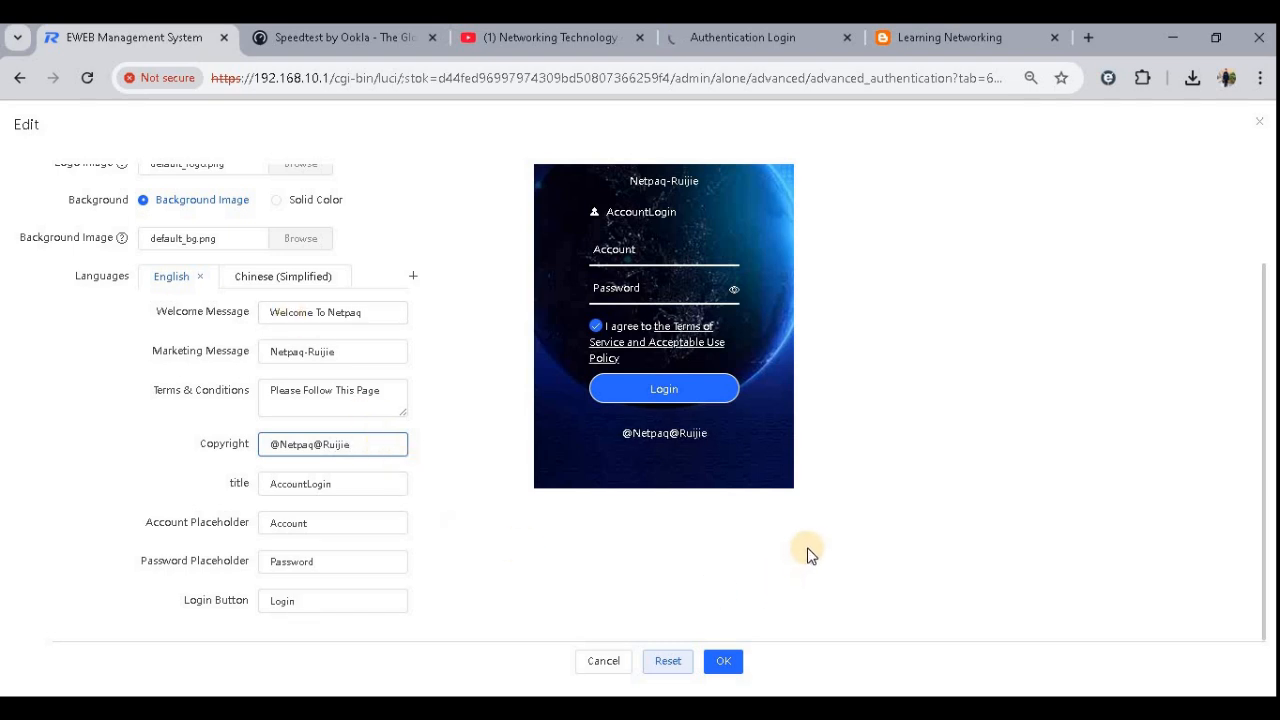
pyautogui.scroll(2, 805, 555)
pyautogui.click(734, 665)
pyautogui.click(729, 662)
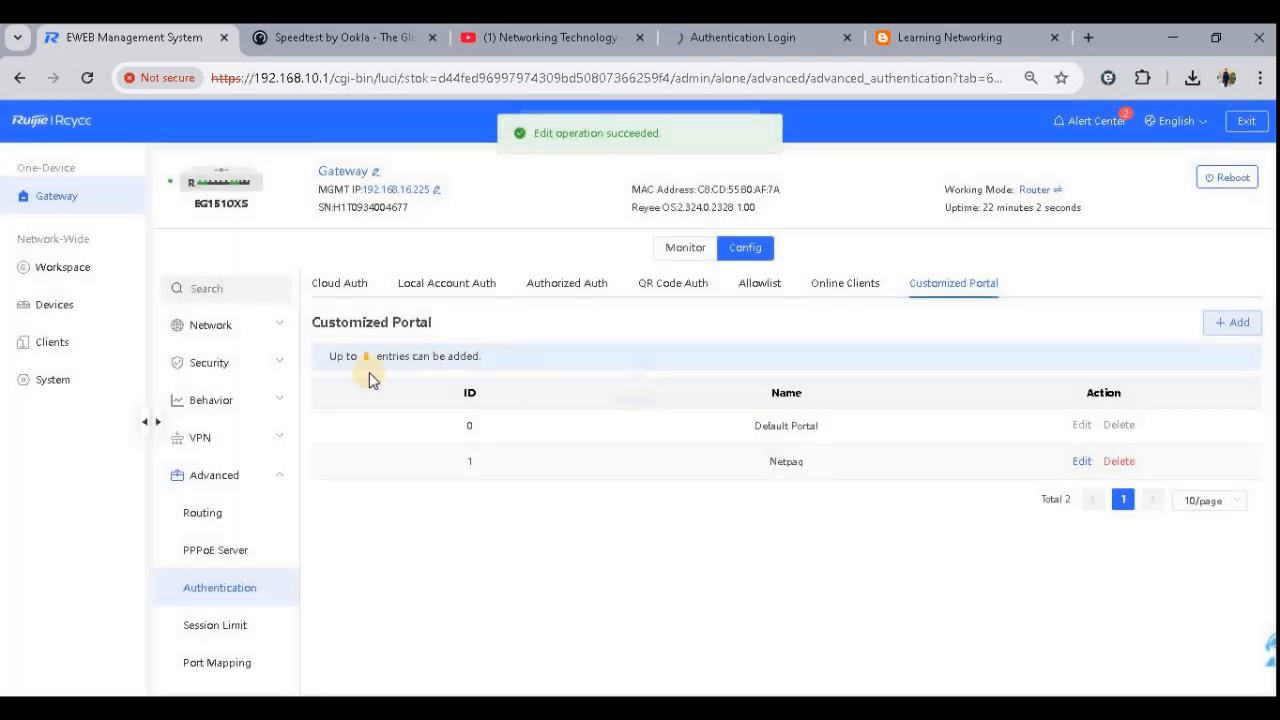
# - Assign the Netpaq portal to the local account authentication IP range, save, and select the account's MAC address
pyautogui.click(442, 290)
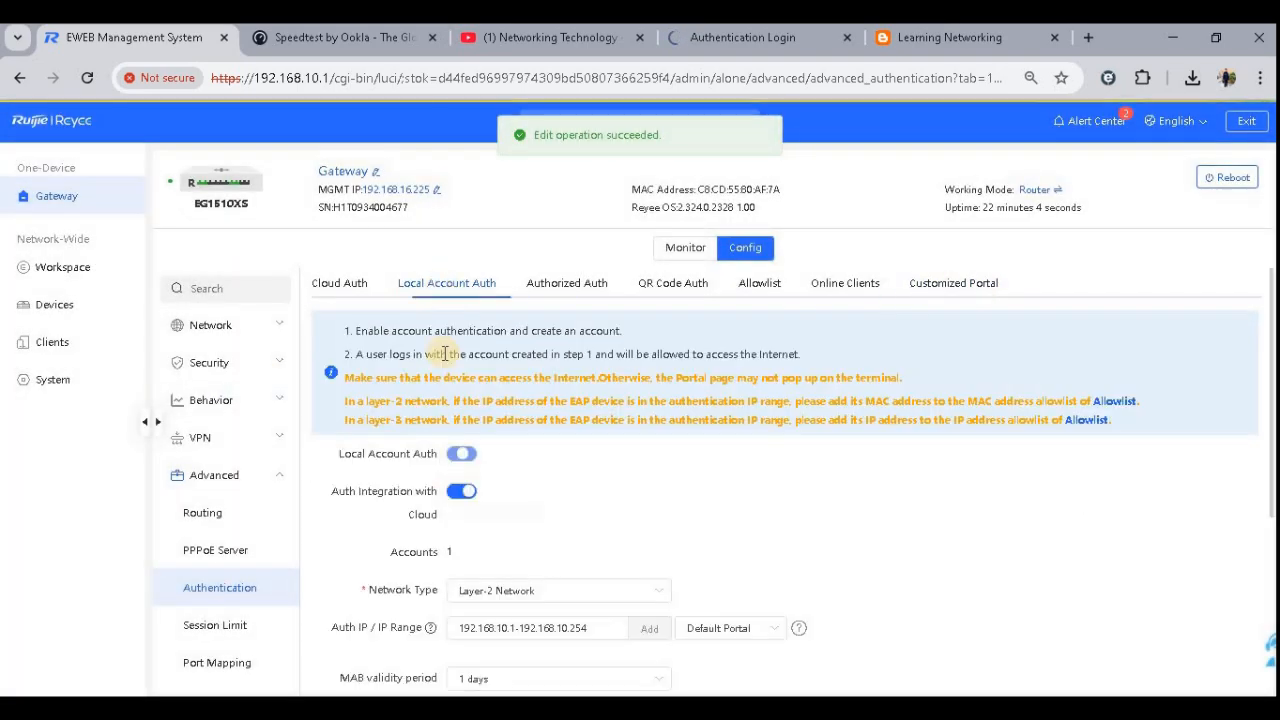
pyautogui.scroll(-1, 680, 530)
pyautogui.click(735, 506)
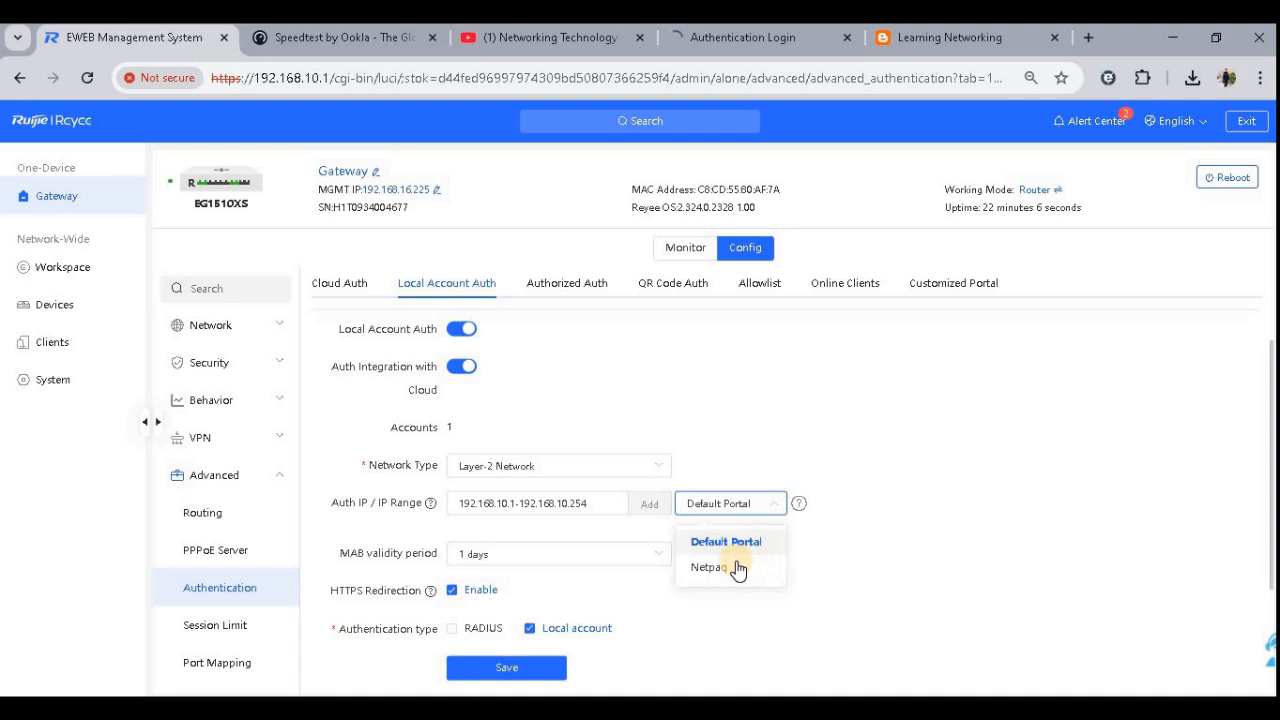
pyautogui.click(720, 570)
pyautogui.scroll(-3, 840, 530)
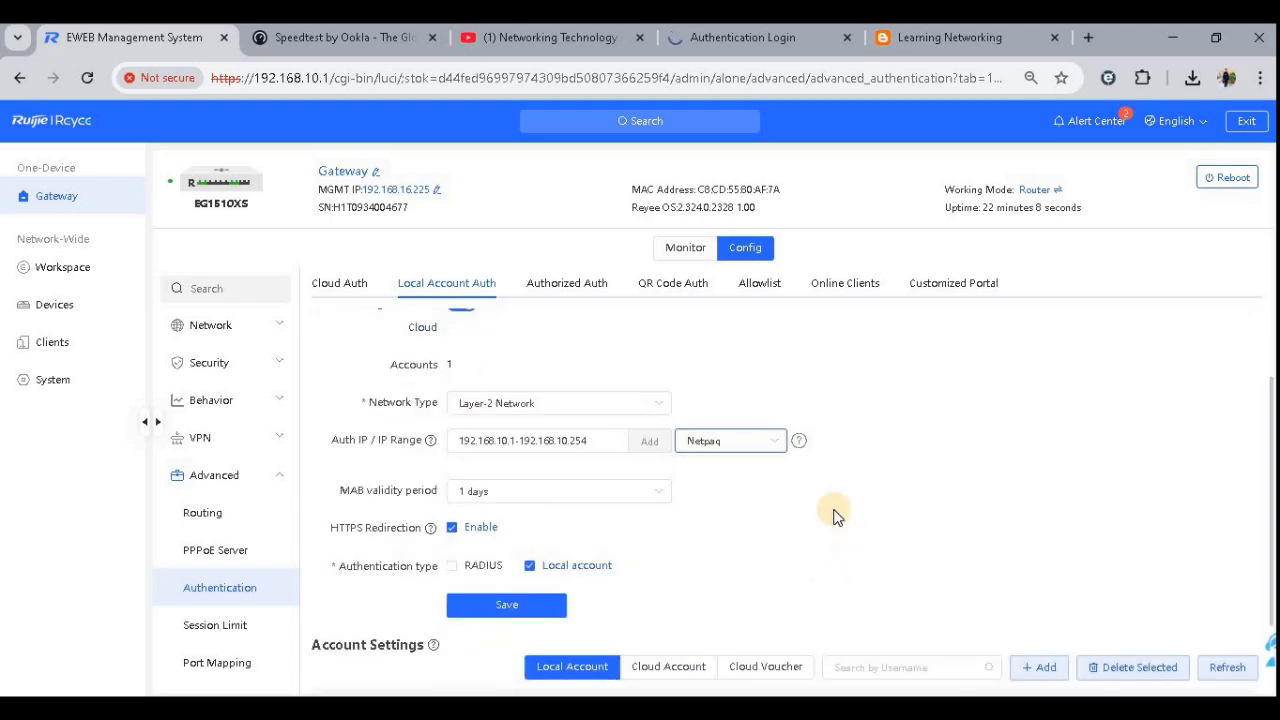
pyautogui.click(506, 490)
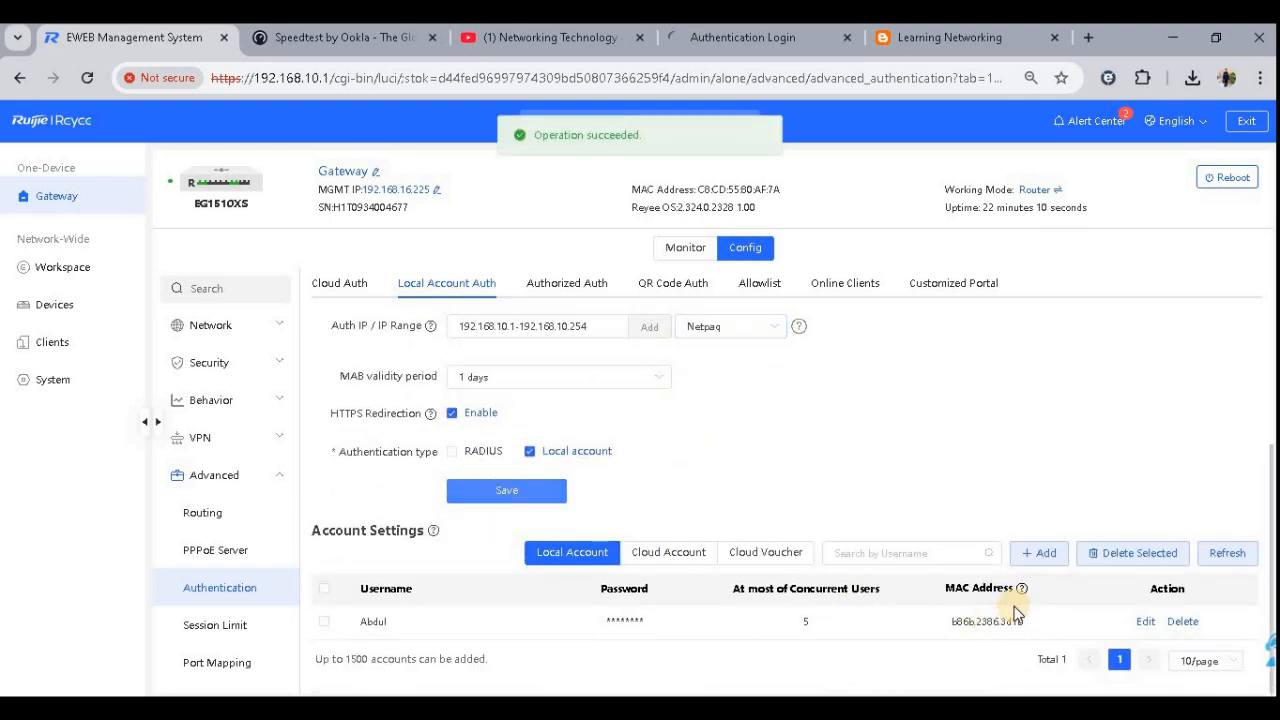
pyautogui.moveTo(1026, 621); pyautogui.dragTo(843, 614)
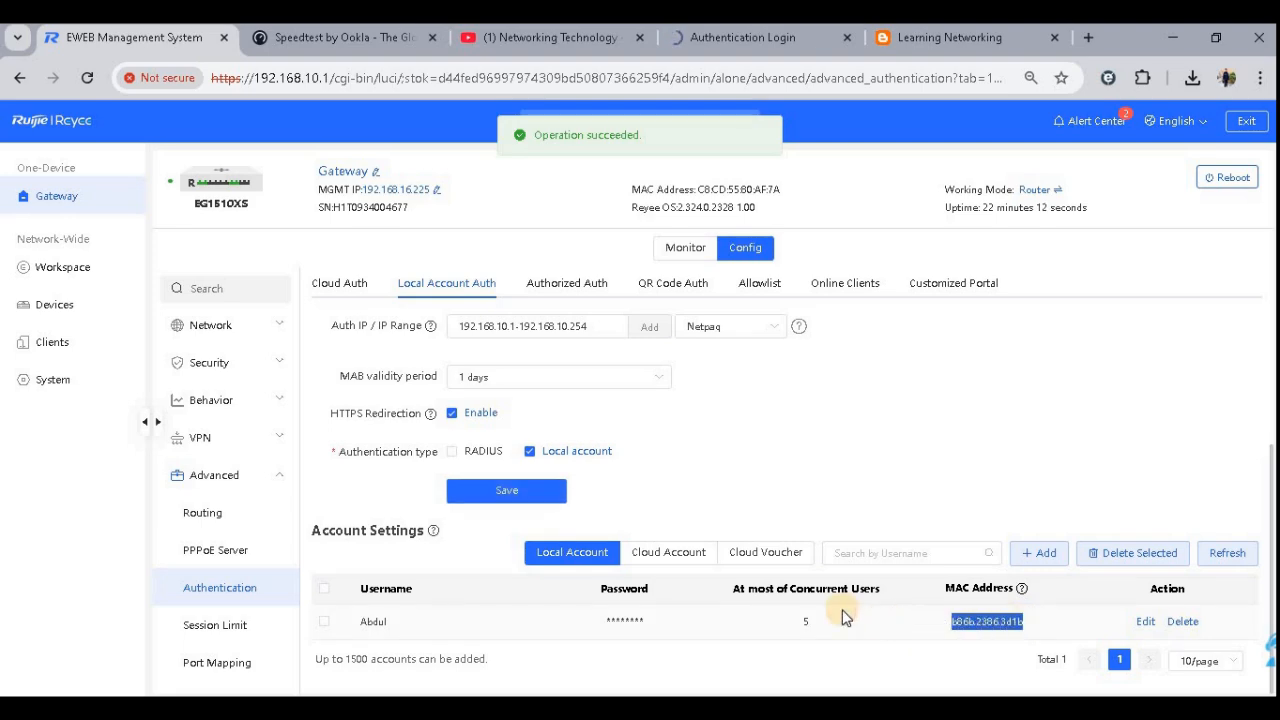
# - Delete the authenticated client entry from the Online Clients list and confirm the deletion
pyautogui.click(850, 288)
pyautogui.moveTo(920, 514); pyautogui.dragTo(647, 513)
pyautogui.click(1224, 514)
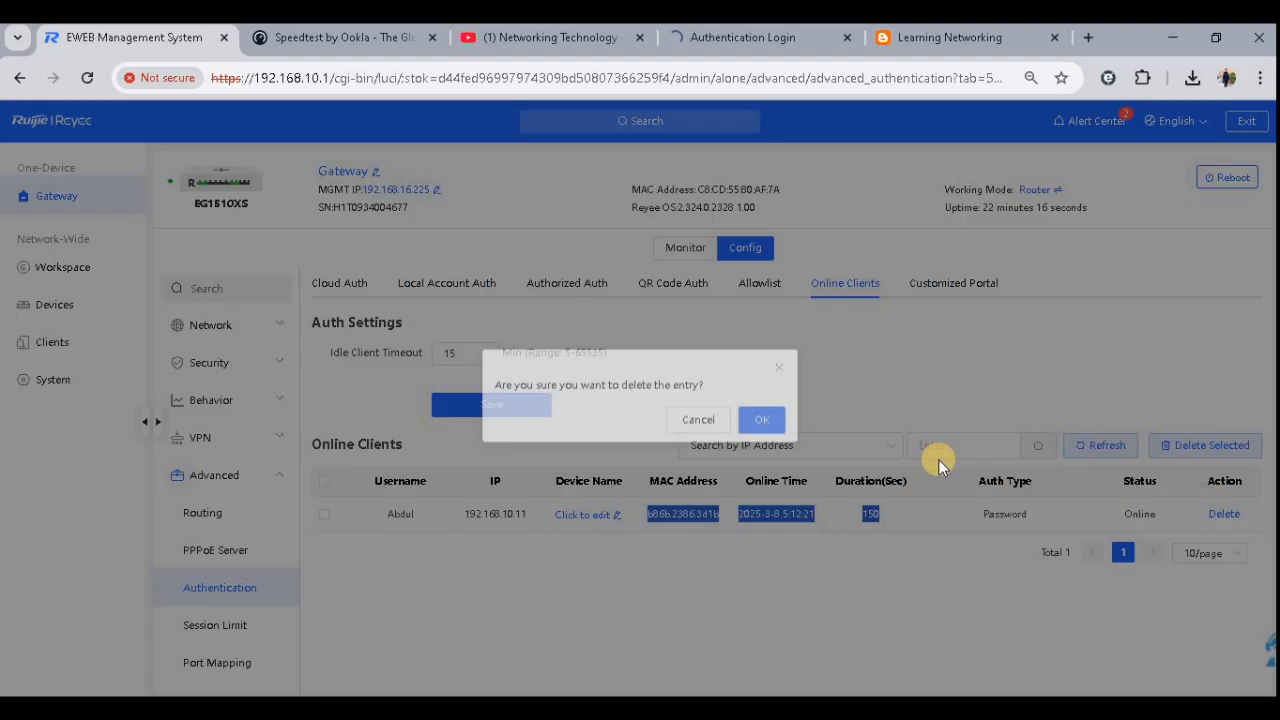
pyautogui.click(762, 418)
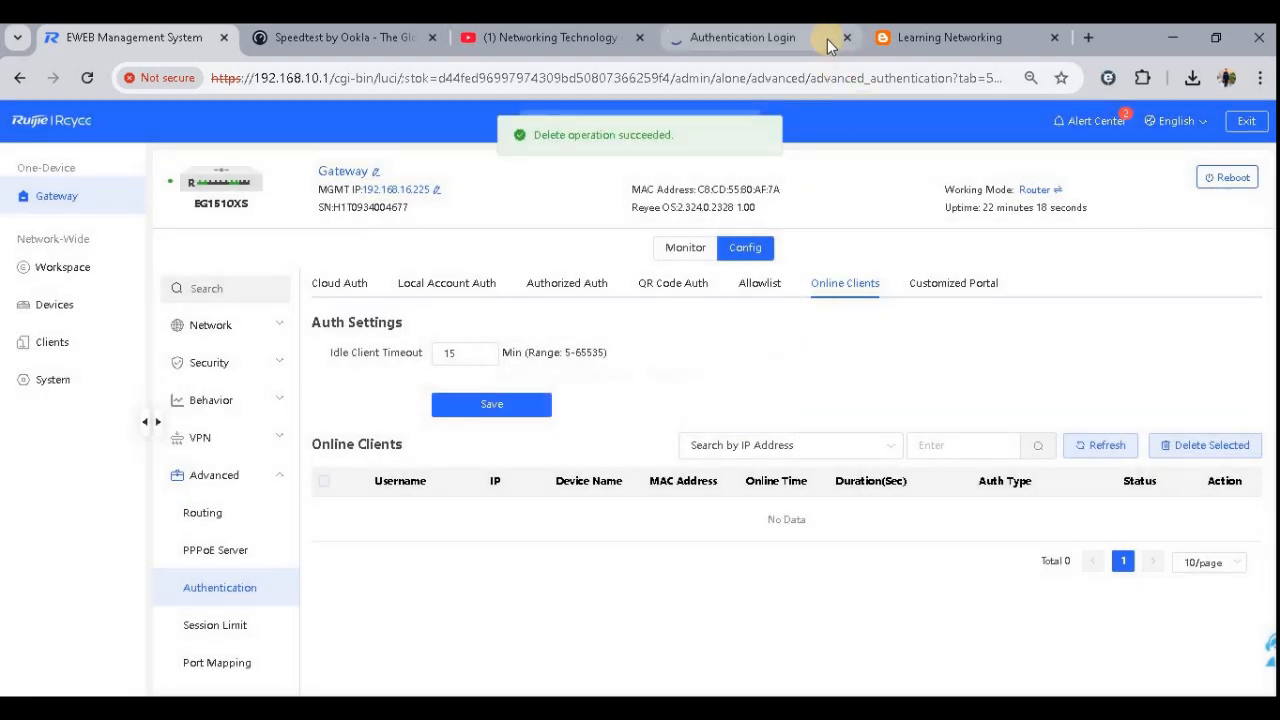
# - Close the Authentication Login, Speedtest and YouTube browser tabs
pyautogui.click(848, 40)
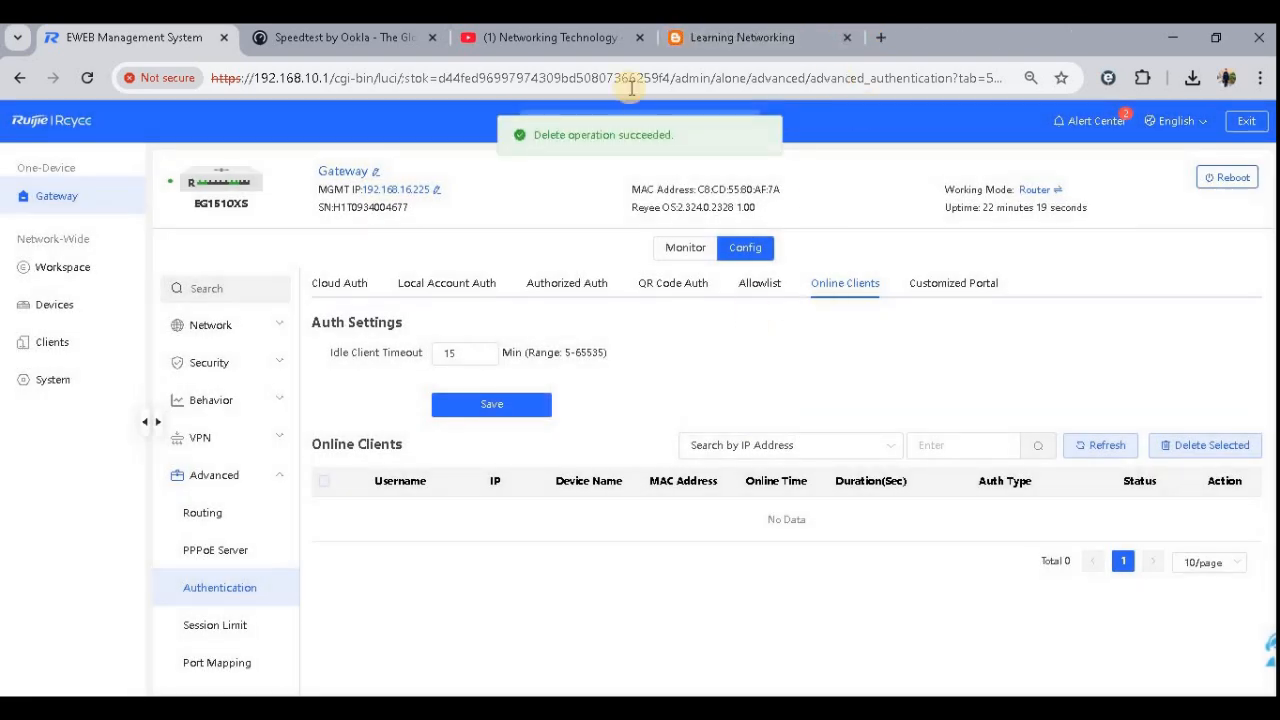
pyautogui.click(430, 38)
pyautogui.click(430, 38)
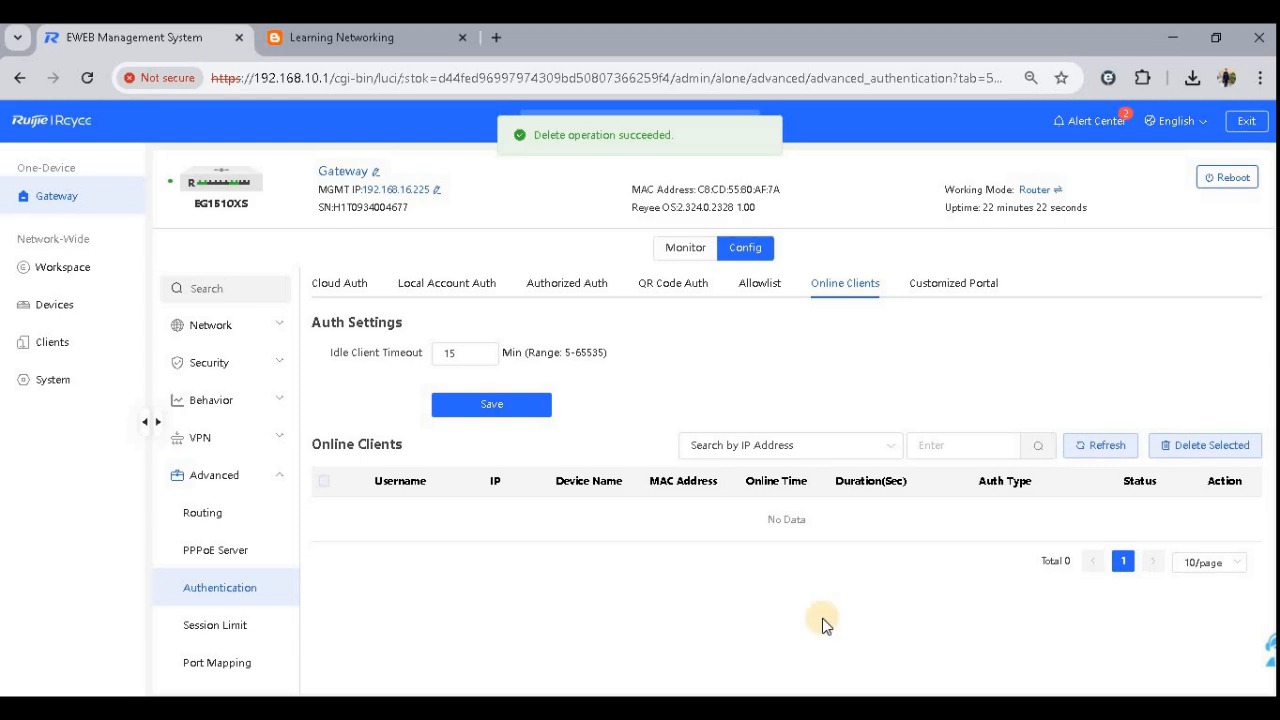
# - Stop the running ping in Command Prompt and restart the continuous ping -t google.com
pyautogui.hotkey('alt', 'Tab')
pyautogui.click(643, 391)
pyautogui.hotkey('ctrl', 'c')
pyautogui.hotkey('ctrl', 'c')
pyautogui.press('Return')
pyautogui.press('Return')
pyautogui.press('Return')
pyautogui.press('Return')
pyautogui.press('Return')
pyautogui.press('Up')
pyautogui.press('Return')
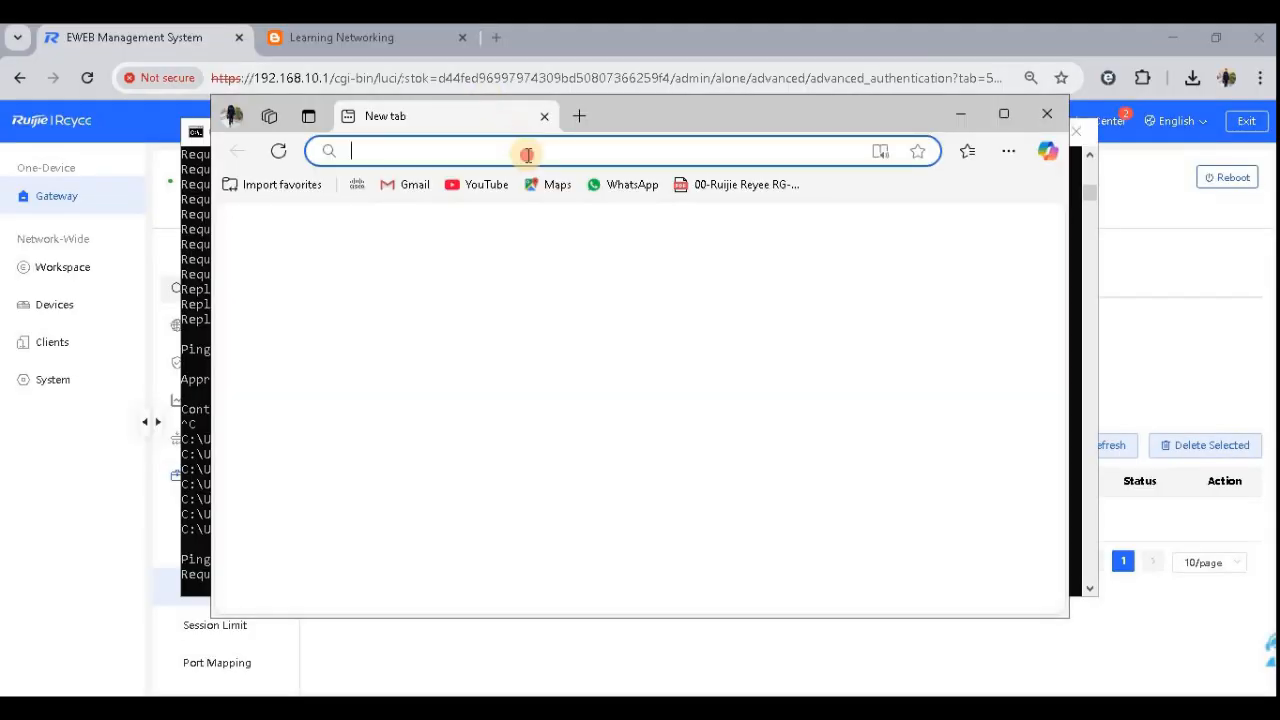
# - Browse to 10.44.77.200 in a new browser tab and maximize the window to bring up the captive portal
pyautogui.click(530, 155)
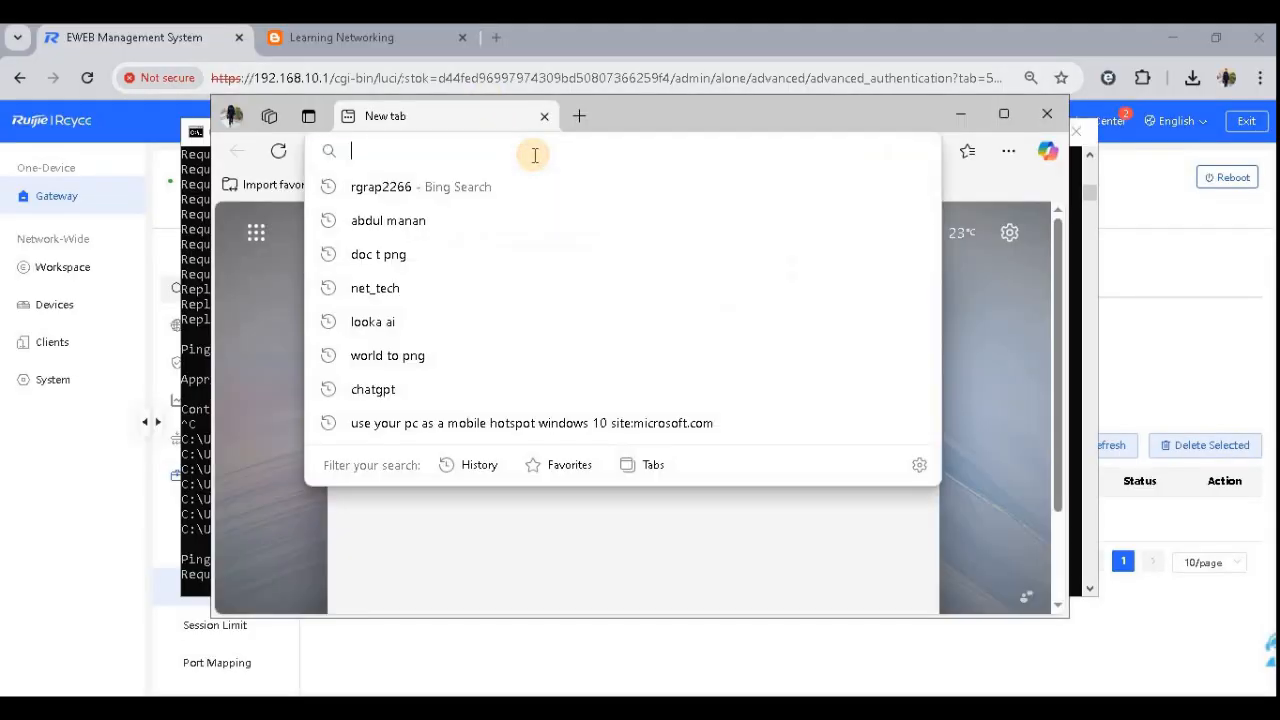
pyautogui.write('10.44.77.2')
pyautogui.press('Return')
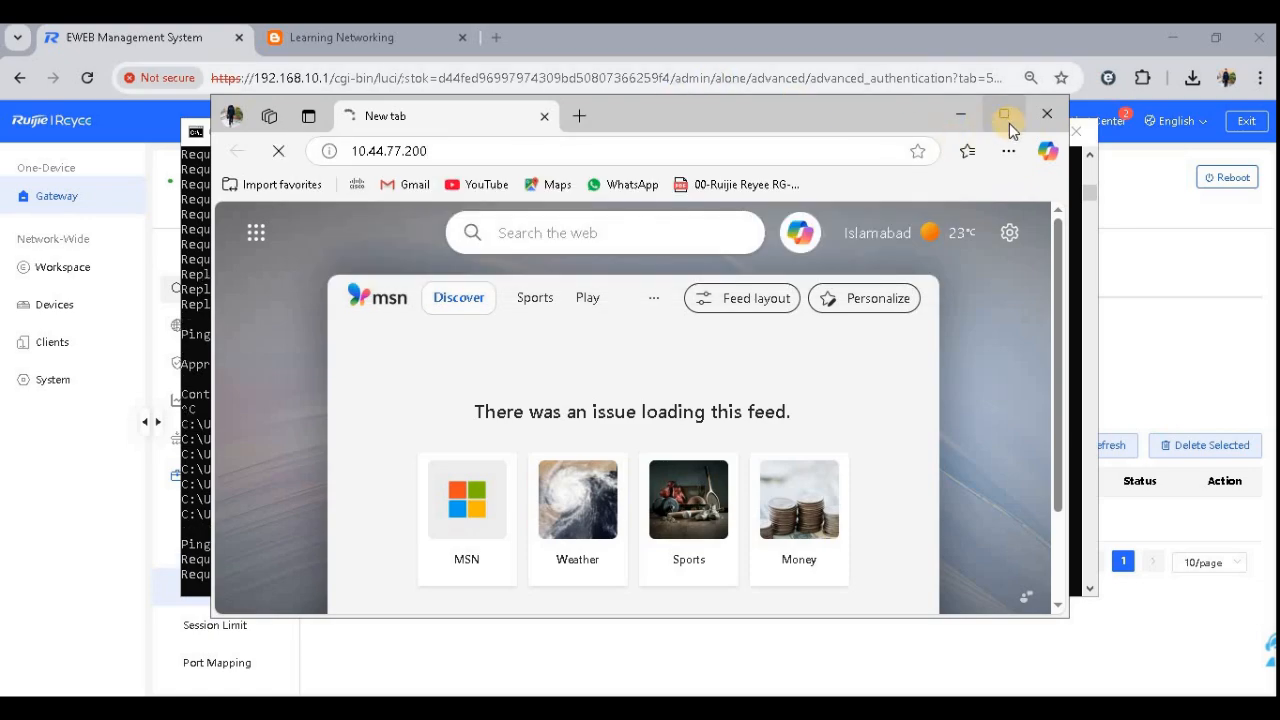
pyautogui.click(1005, 114)
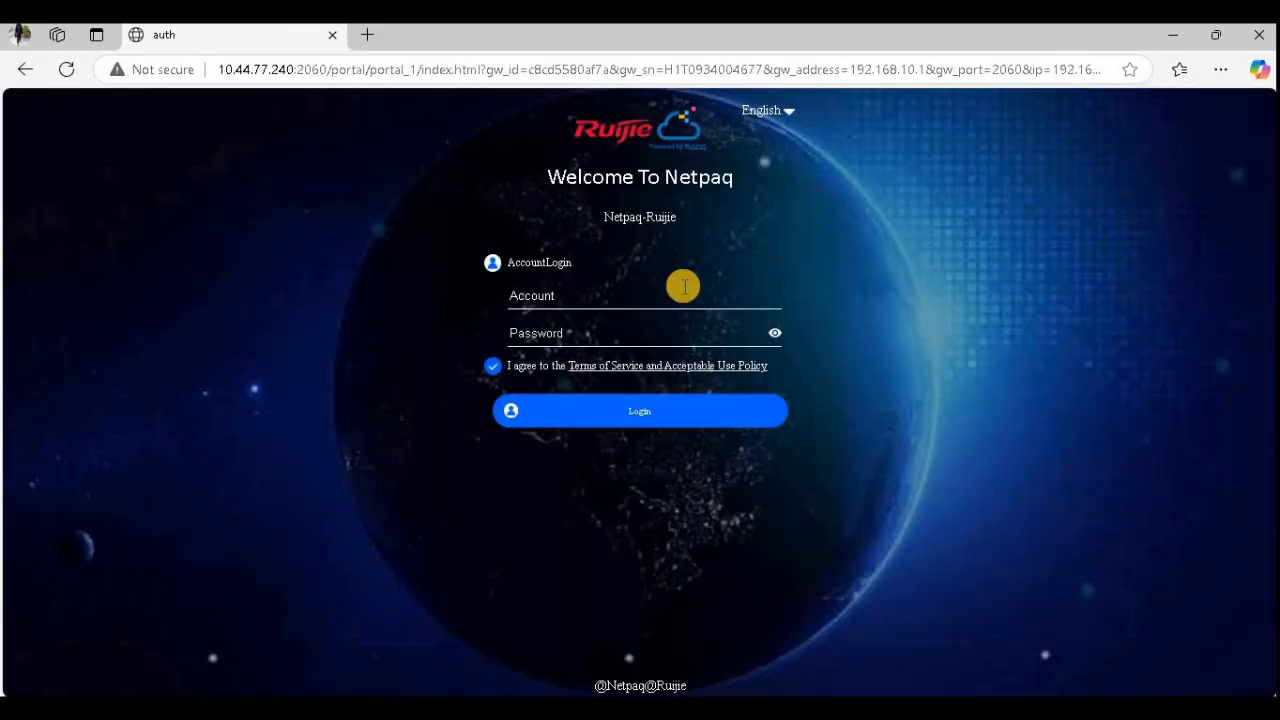
# - Log in to the Netpaq portal with the local account's username and password, declining to save the password
pyautogui.click(648, 290)
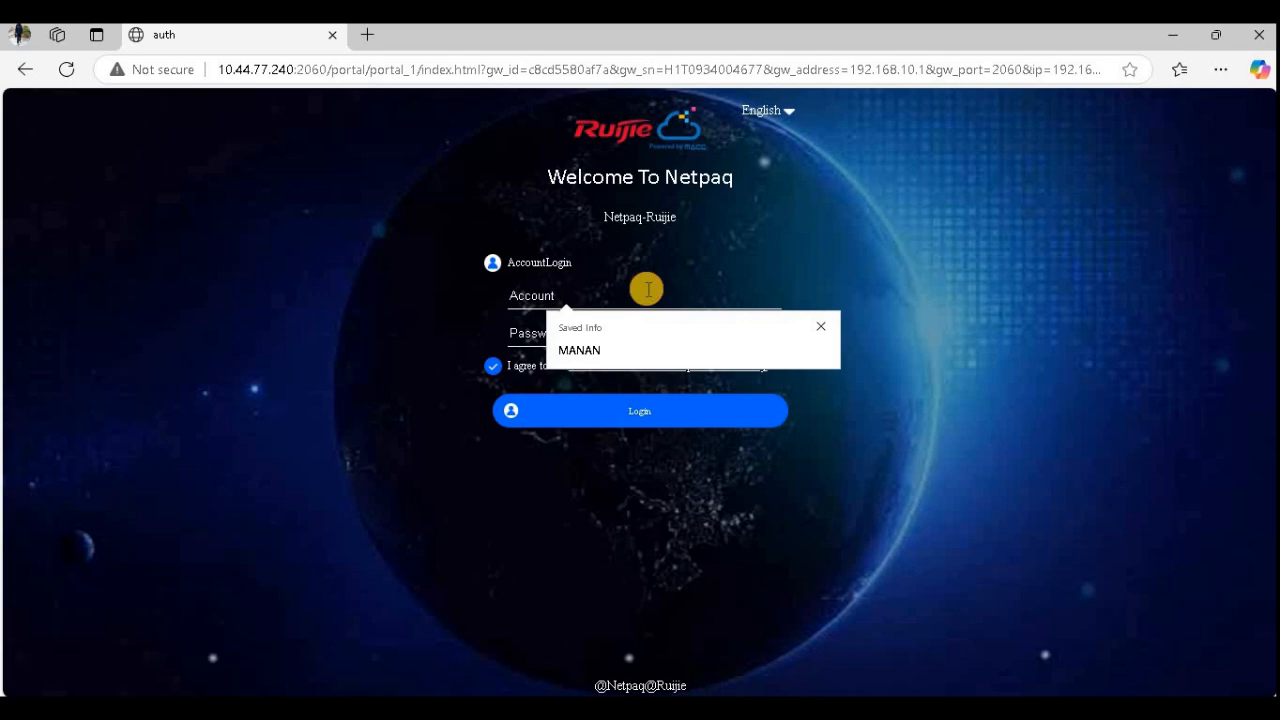
pyautogui.write('Abdul')
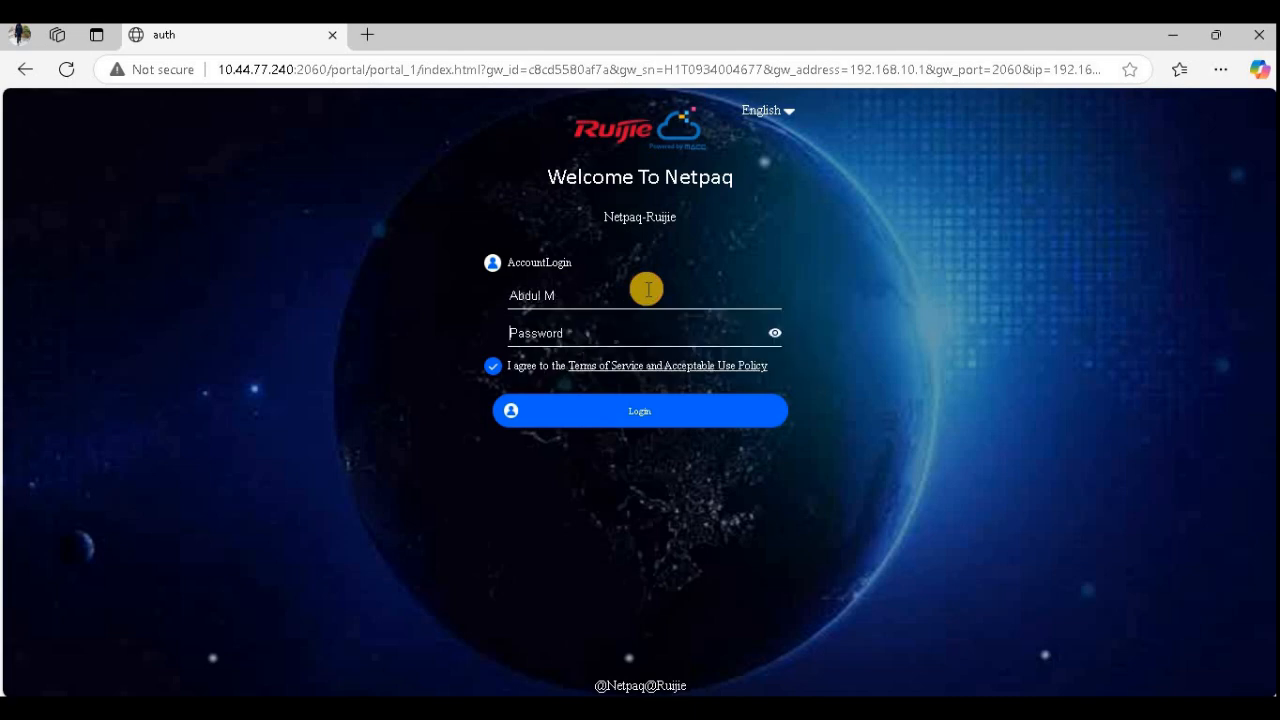
pyautogui.press('Tab')
pyautogui.write('*')
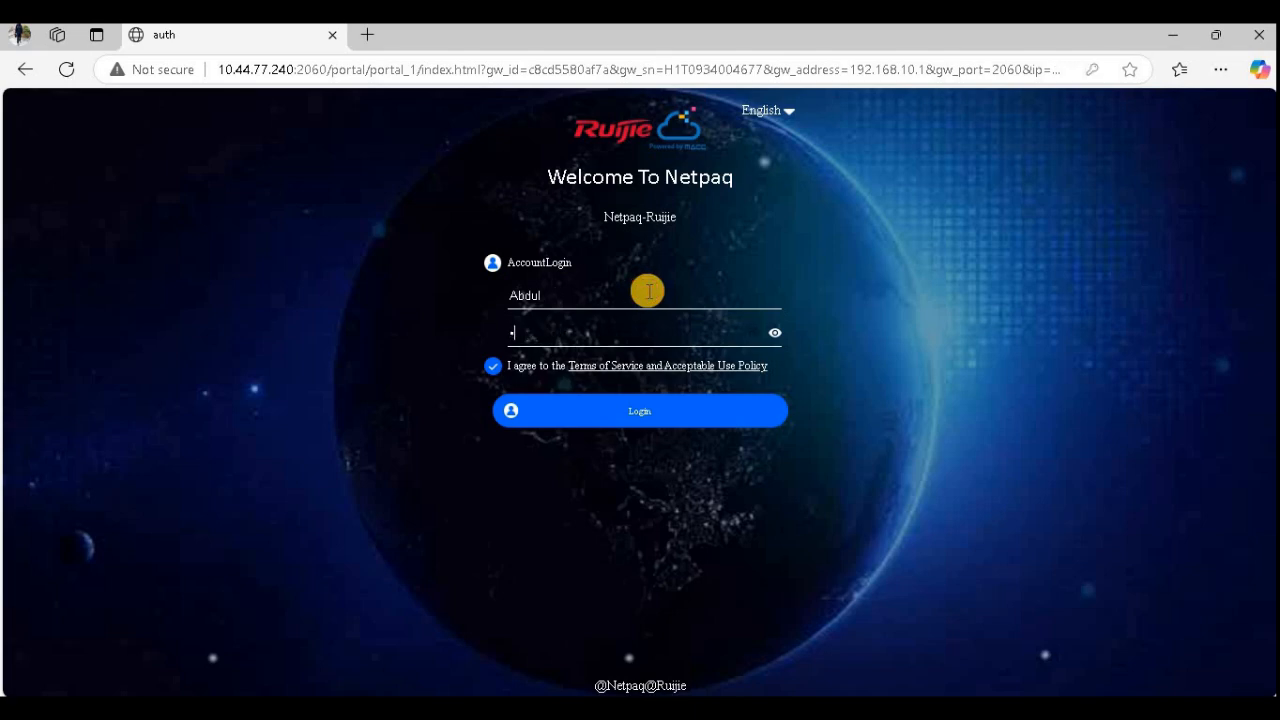
pyautogui.click(775, 332)
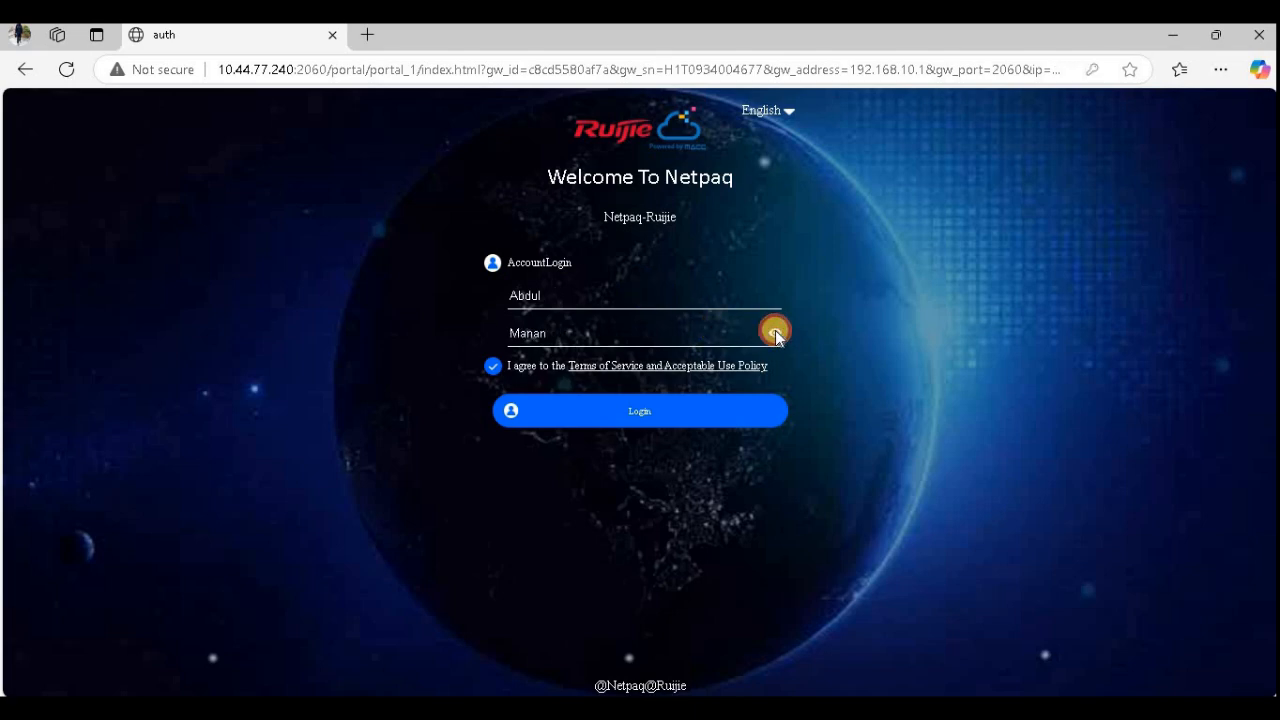
pyautogui.click(707, 410)
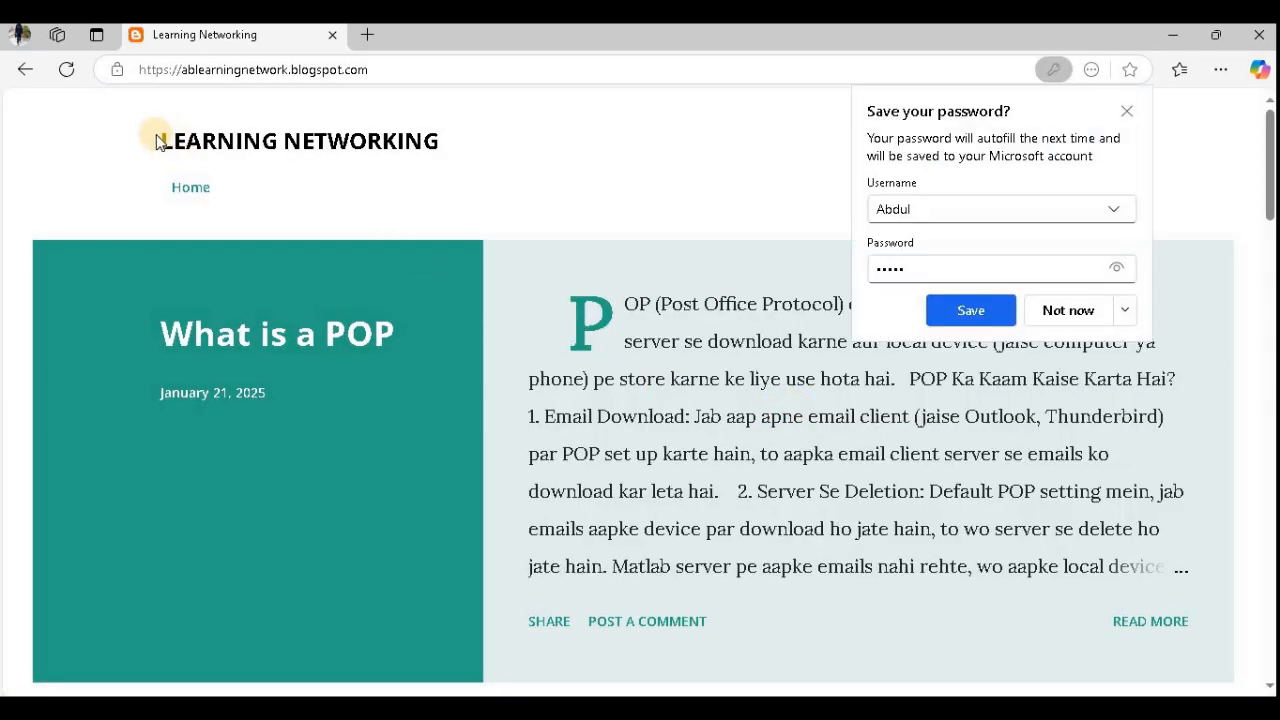
pyautogui.doubleClick(429, 189)
pyautogui.click(1088, 311)
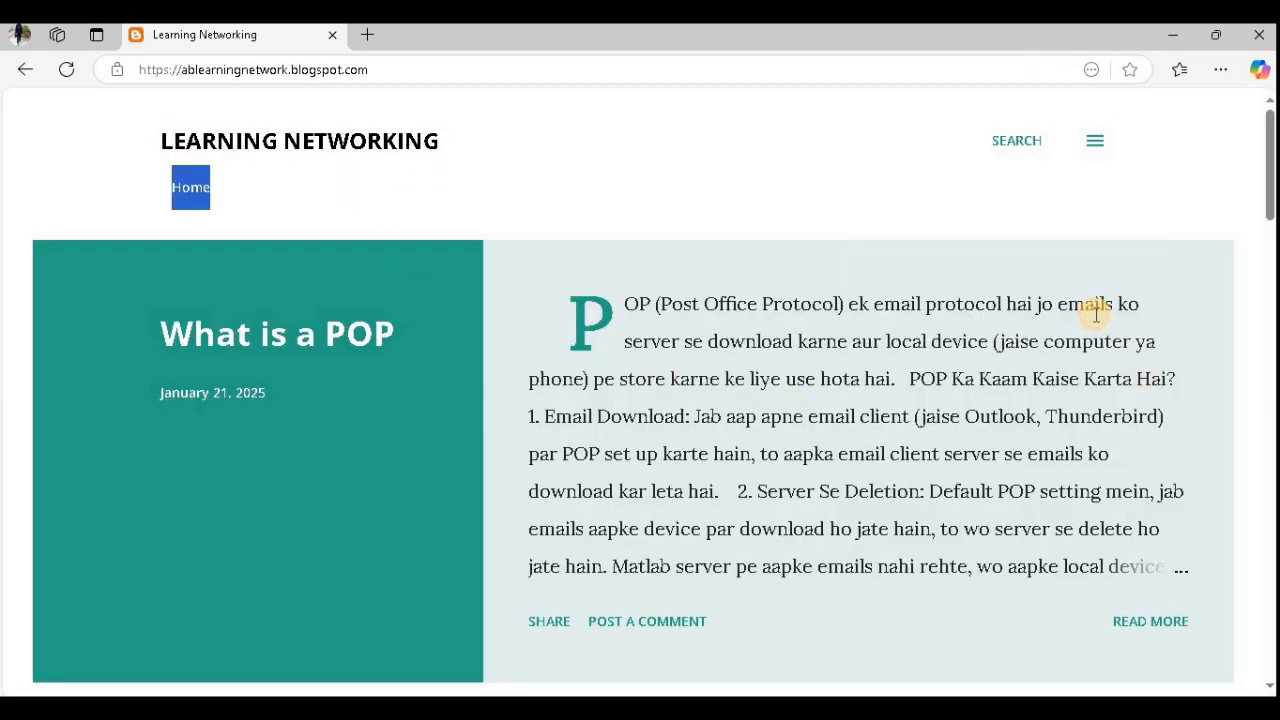
# - Stop the continuous ping to google.com in Command Prompt
pyautogui.hotkey('alt', 'Tab')
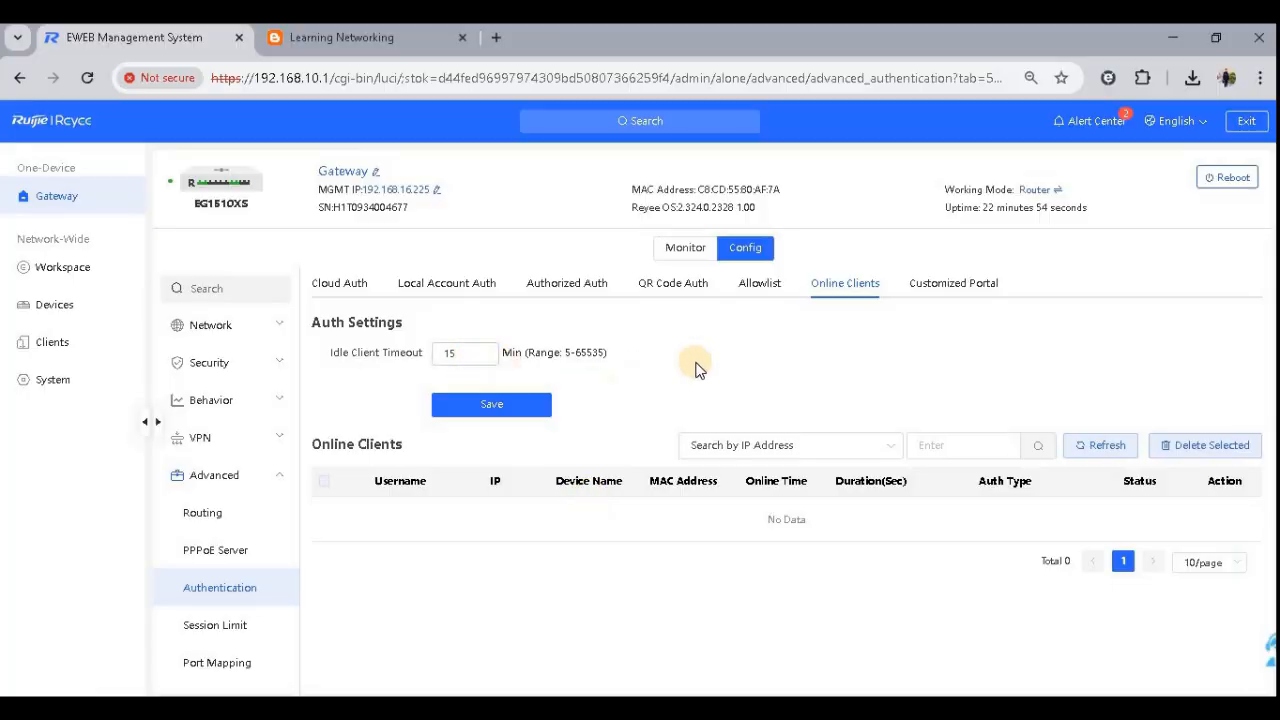
pyautogui.click(676, 285)
pyautogui.hotkey('alt', 'Tab')
pyautogui.click(743, 509)
pyautogui.press('Escape')
pyautogui.hotkey('ctrl', 'c')
pyautogui.press('Return')
pyautogui.press('Return')
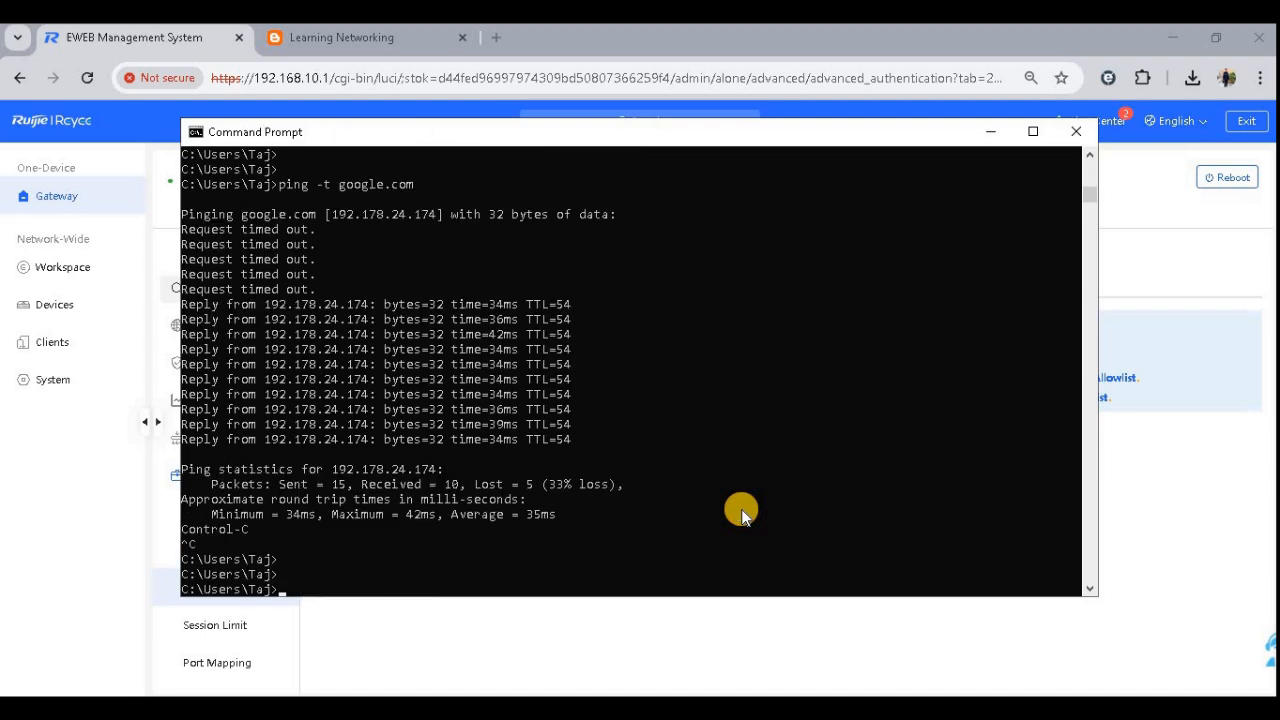
# - Highlight the Captal Portal Aunthentication item in yellow in the Word checklist
pyautogui.hotkey('alt', 'Tab')
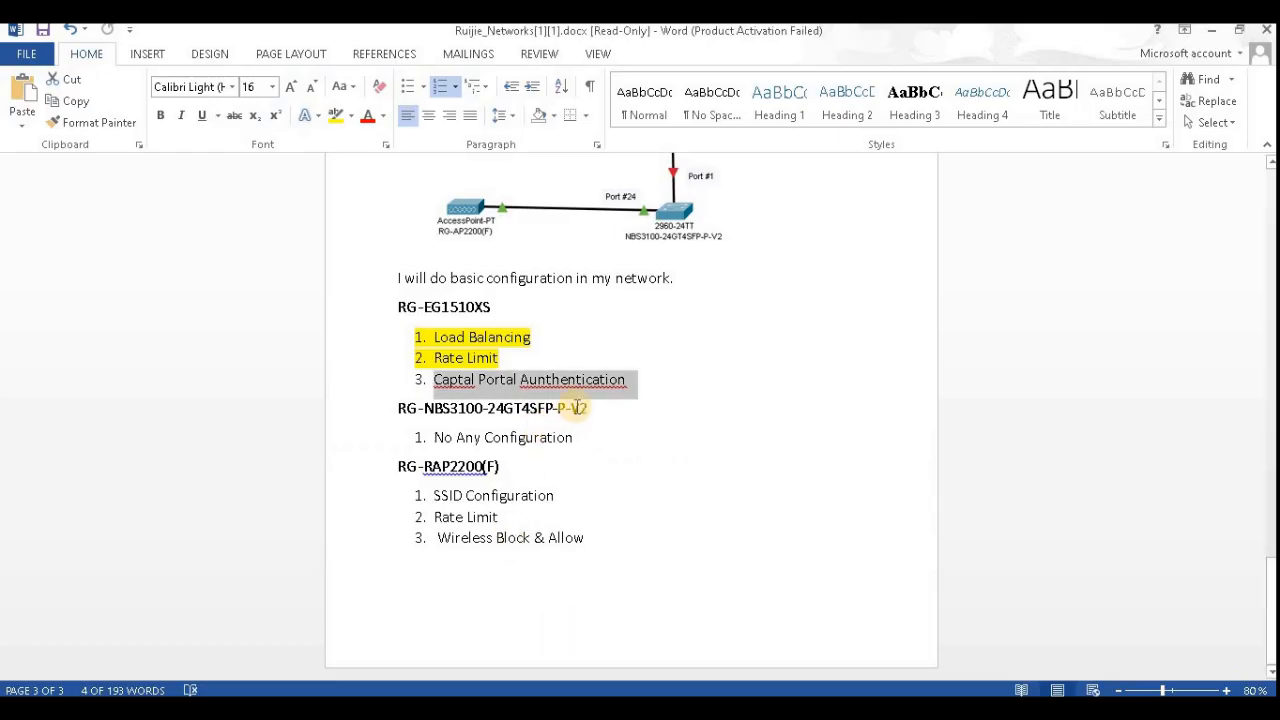
pyautogui.click(336, 115)
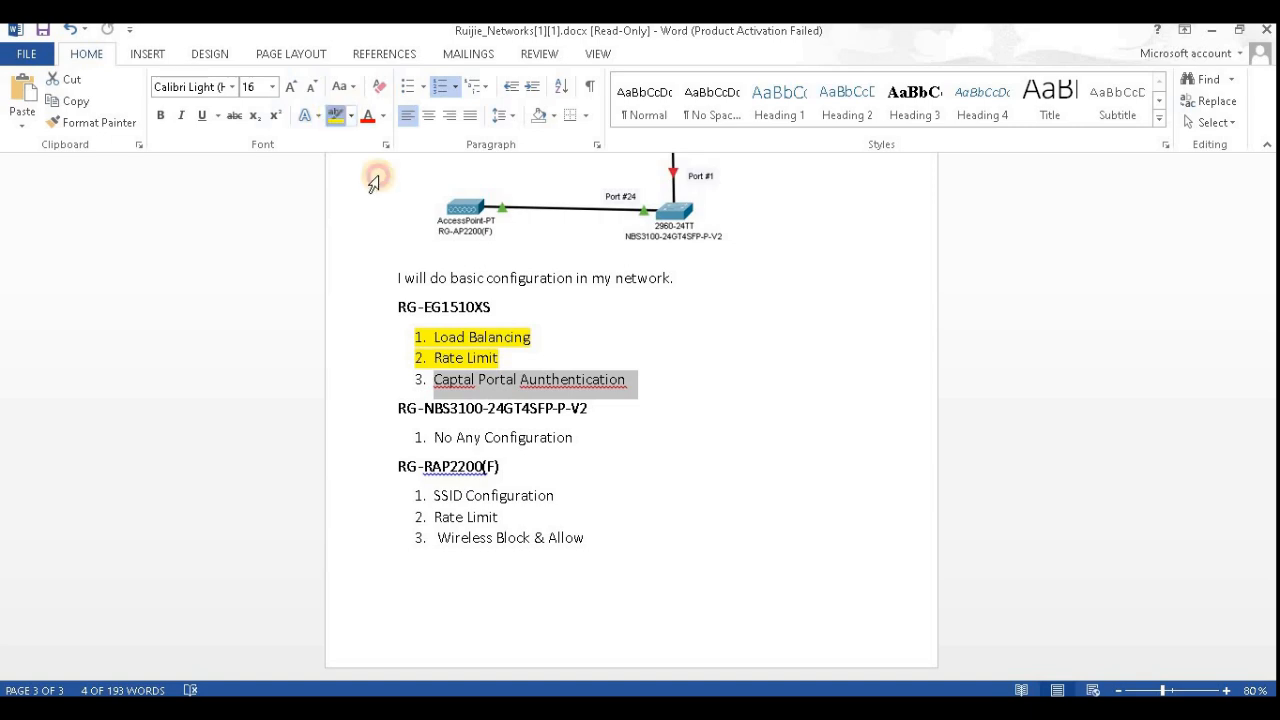
pyautogui.click(674, 500)
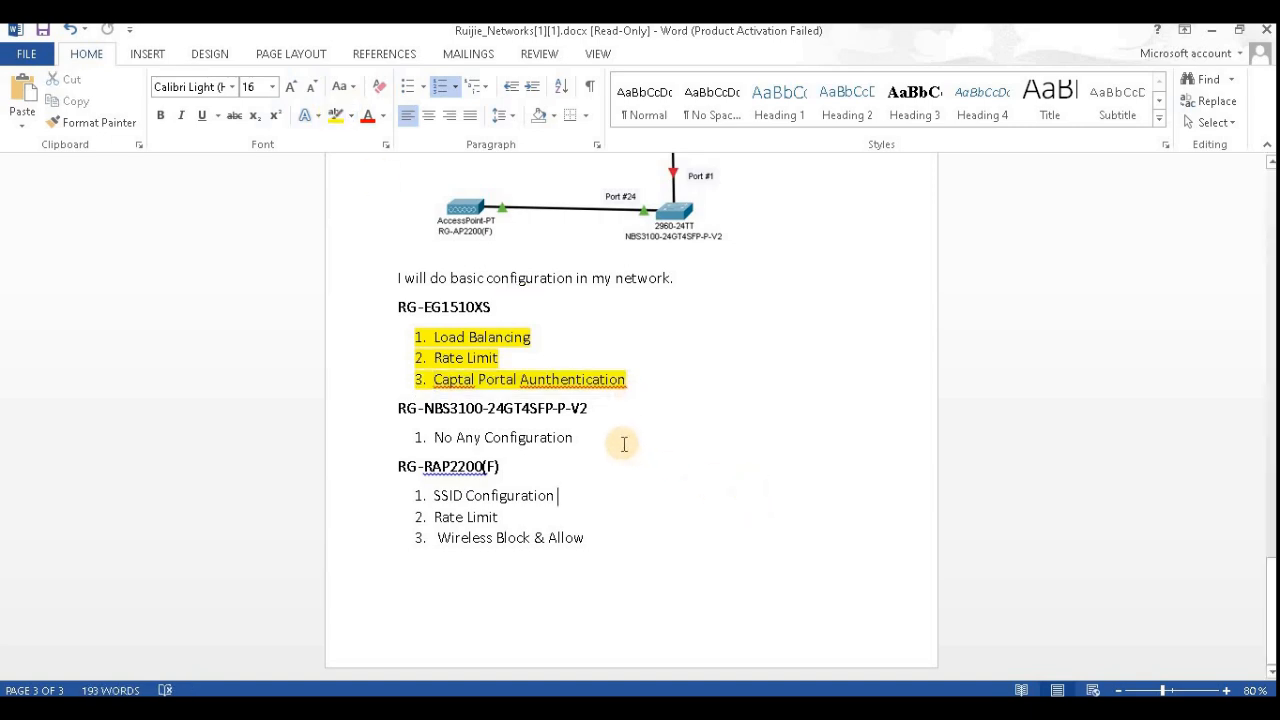
# - Review the switch and RG-RAP2200(F) tasks listed in the document
pyautogui.moveTo(451, 407); pyautogui.dragTo(483, 408)
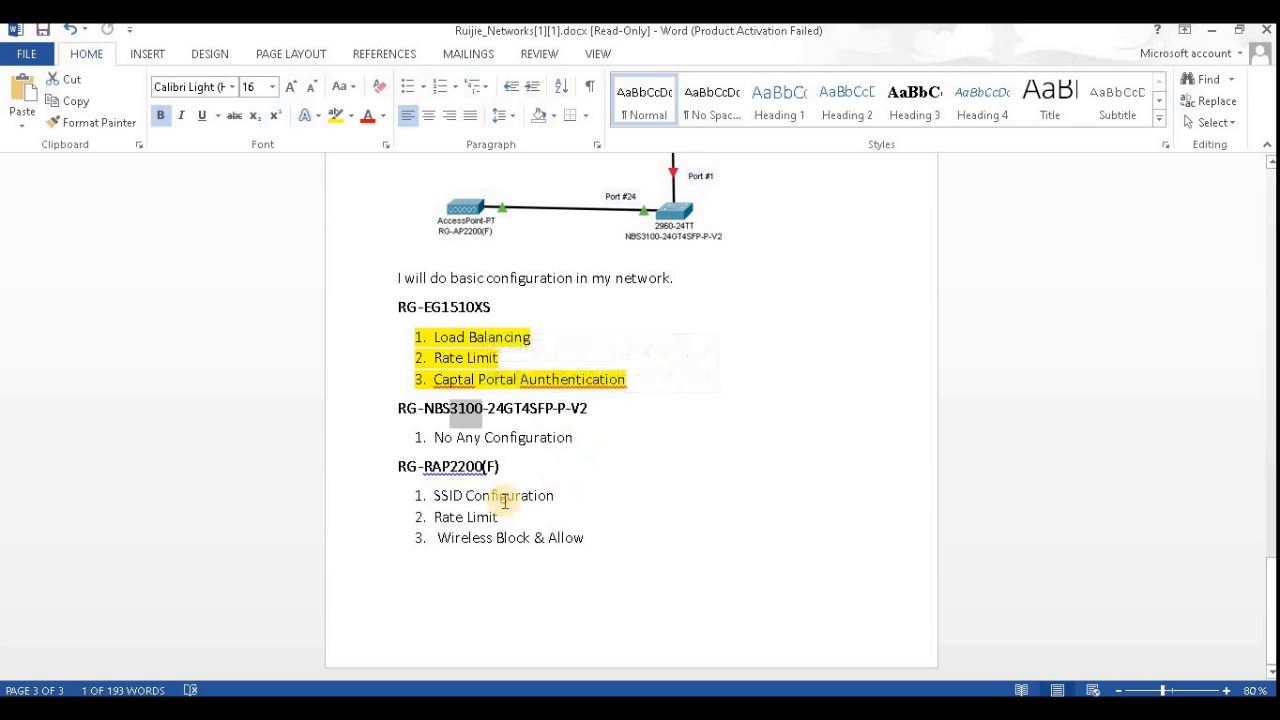
pyautogui.tripleClick(428, 466)
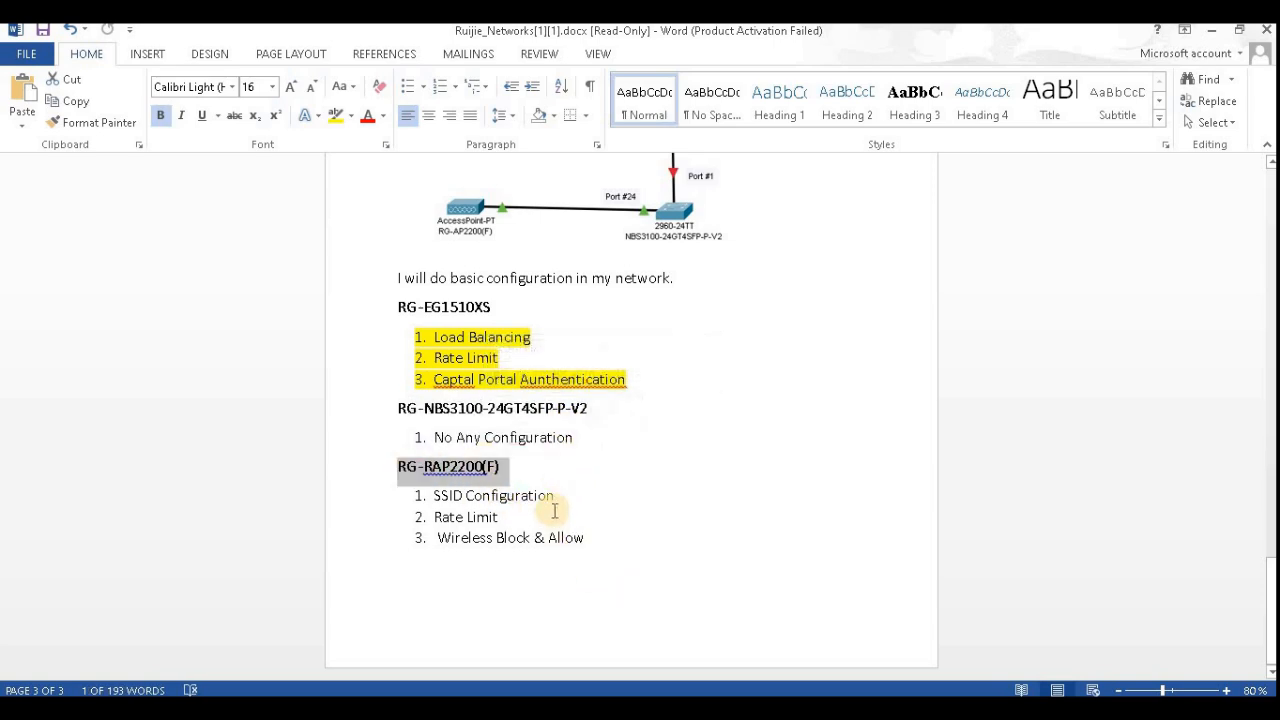
pyautogui.moveTo(556, 495); pyautogui.dragTo(430, 495)
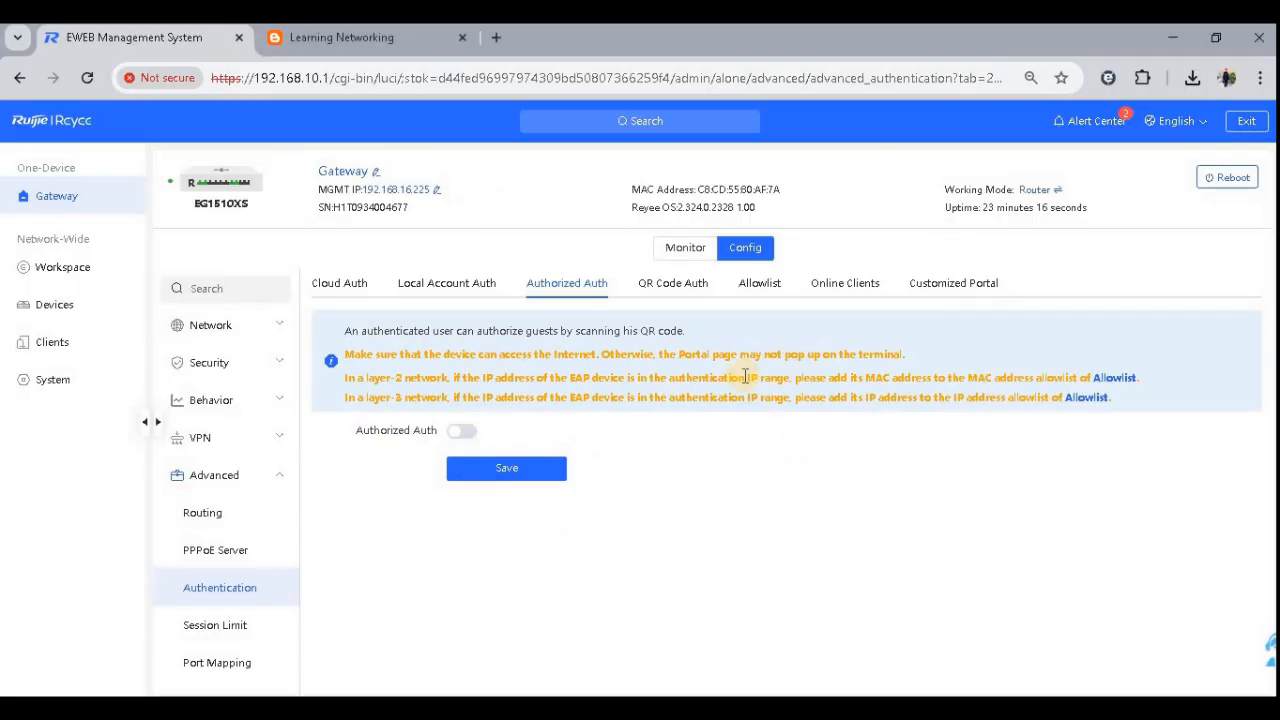
# - Review the Devices list and the laptop's available Wi-Fi networks, toggling Wi-Fi from the taskbar
pyautogui.click(55, 302)
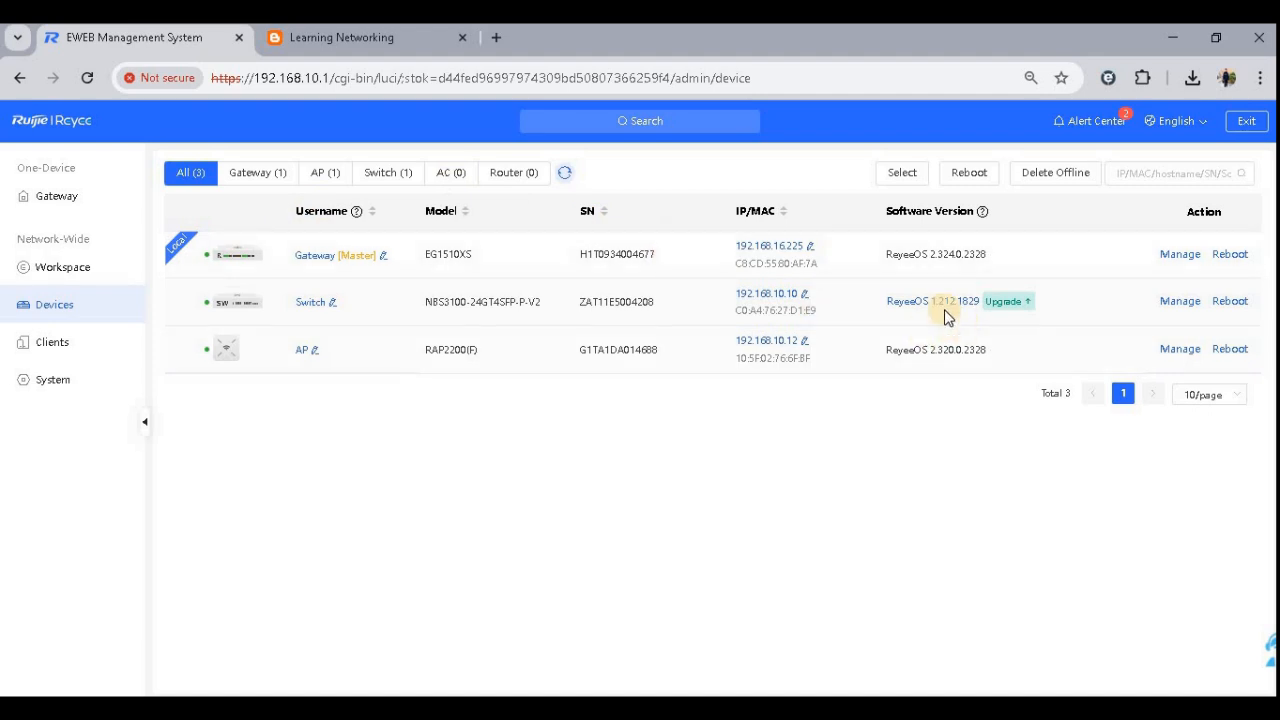
pyautogui.click(62, 198)
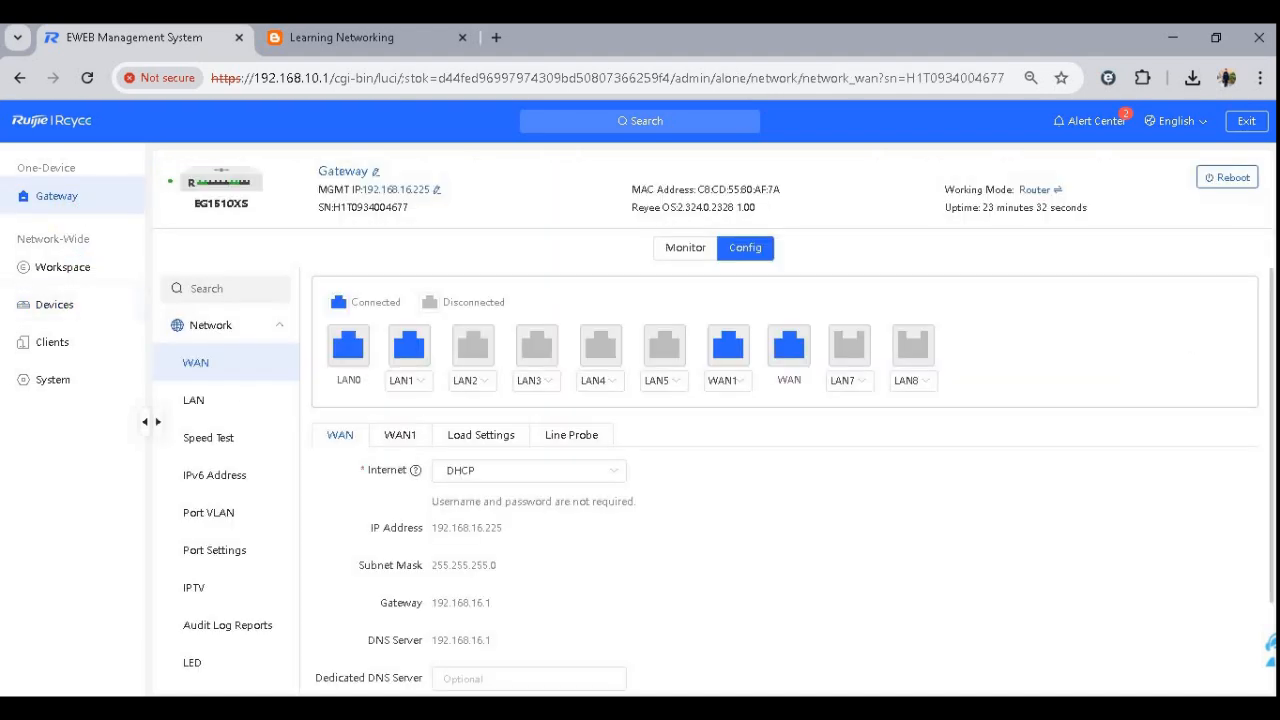
pyautogui.click(1172, 708)
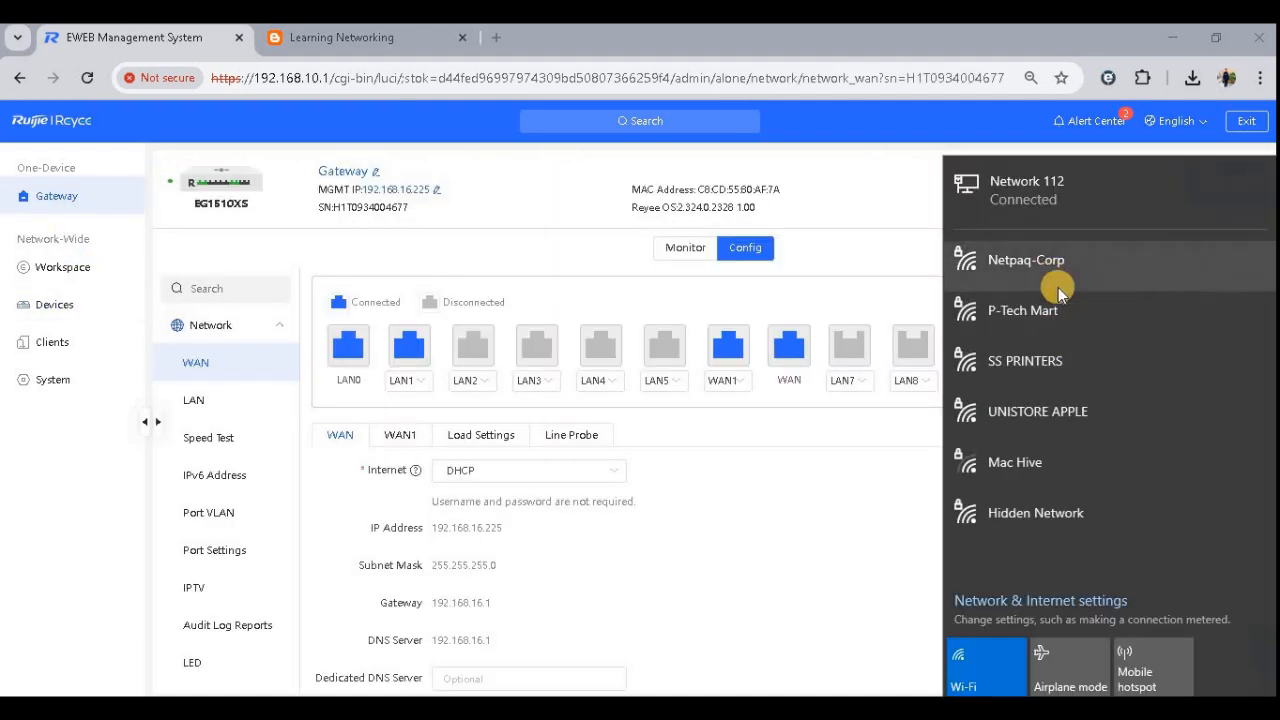
pyautogui.click(1004, 668)
pyautogui.click(1000, 666)
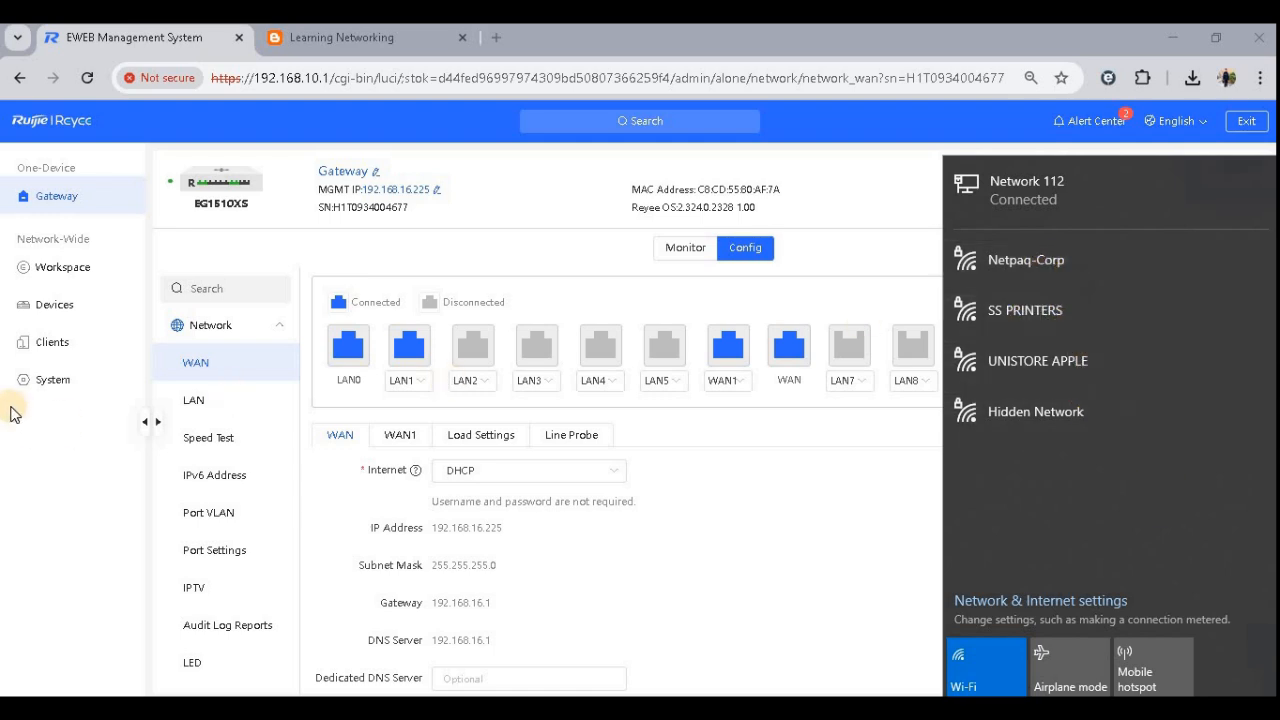
# - Open the Workspace Wi-Fi list and select the Ruijie-Test SSID name
pyautogui.click(75, 276)
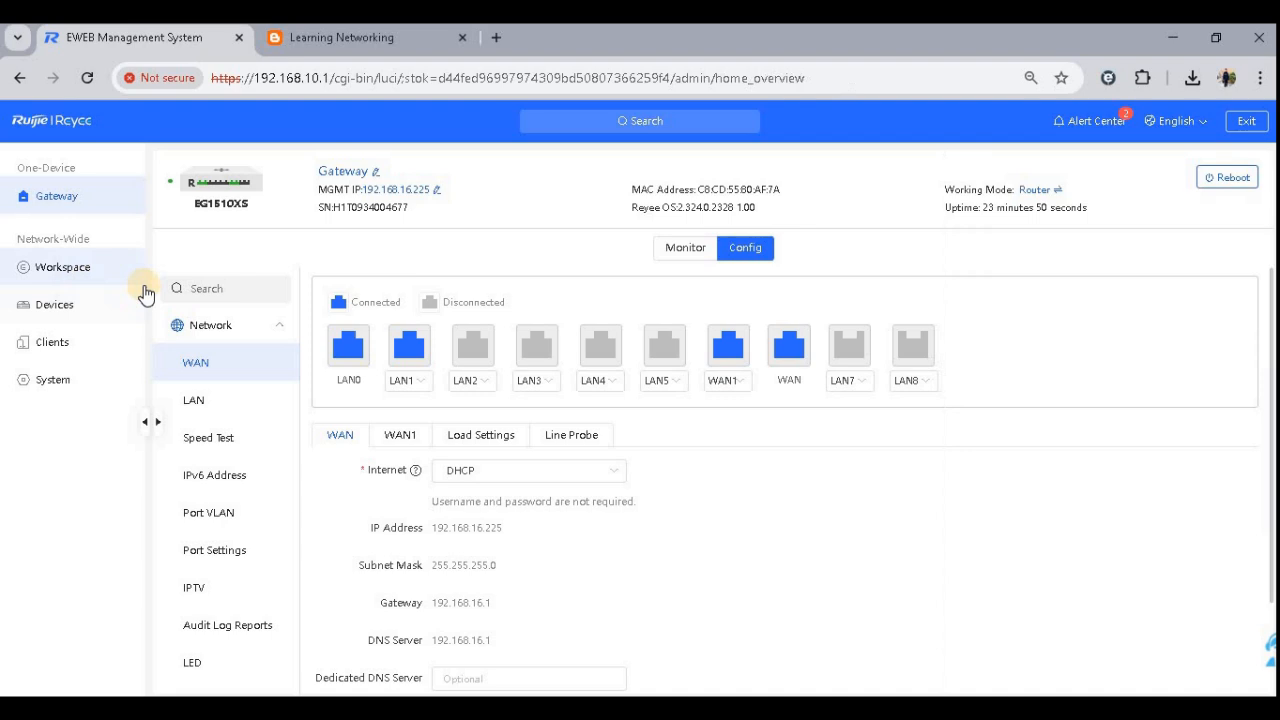
pyautogui.click(240, 299)
pyautogui.click(183, 475)
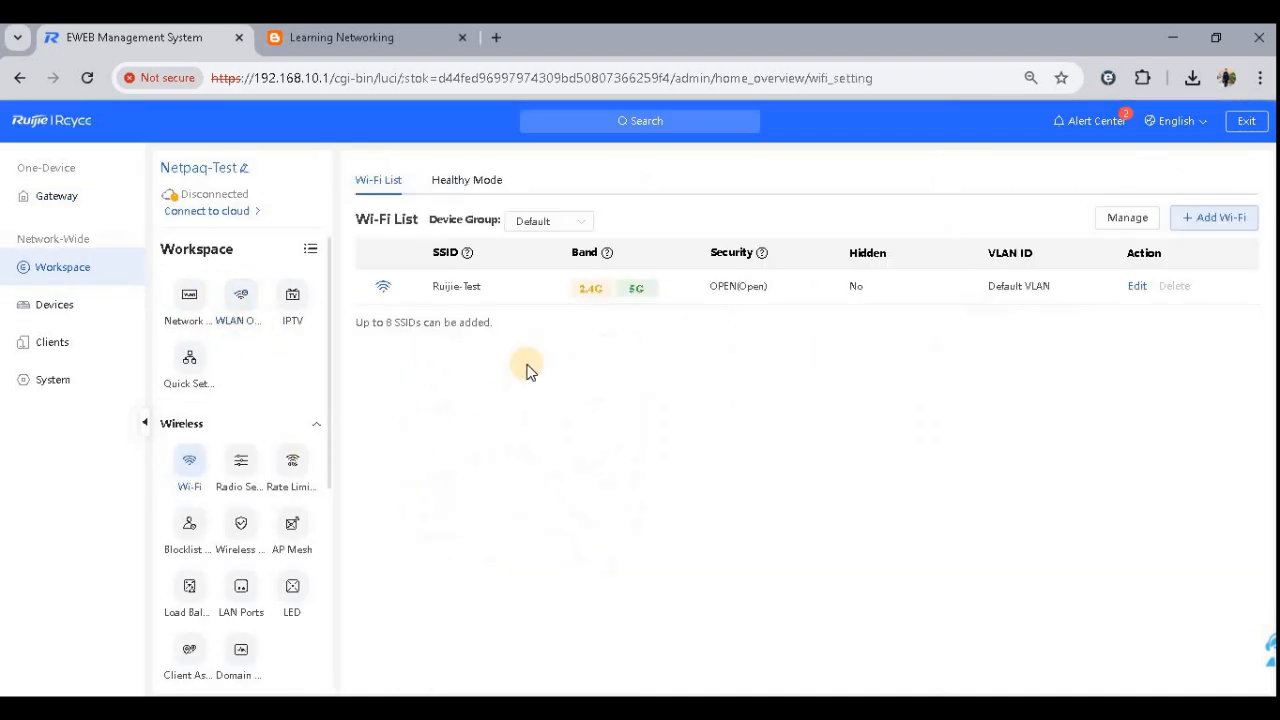
pyautogui.moveTo(423, 296); pyautogui.dragTo(520, 318)
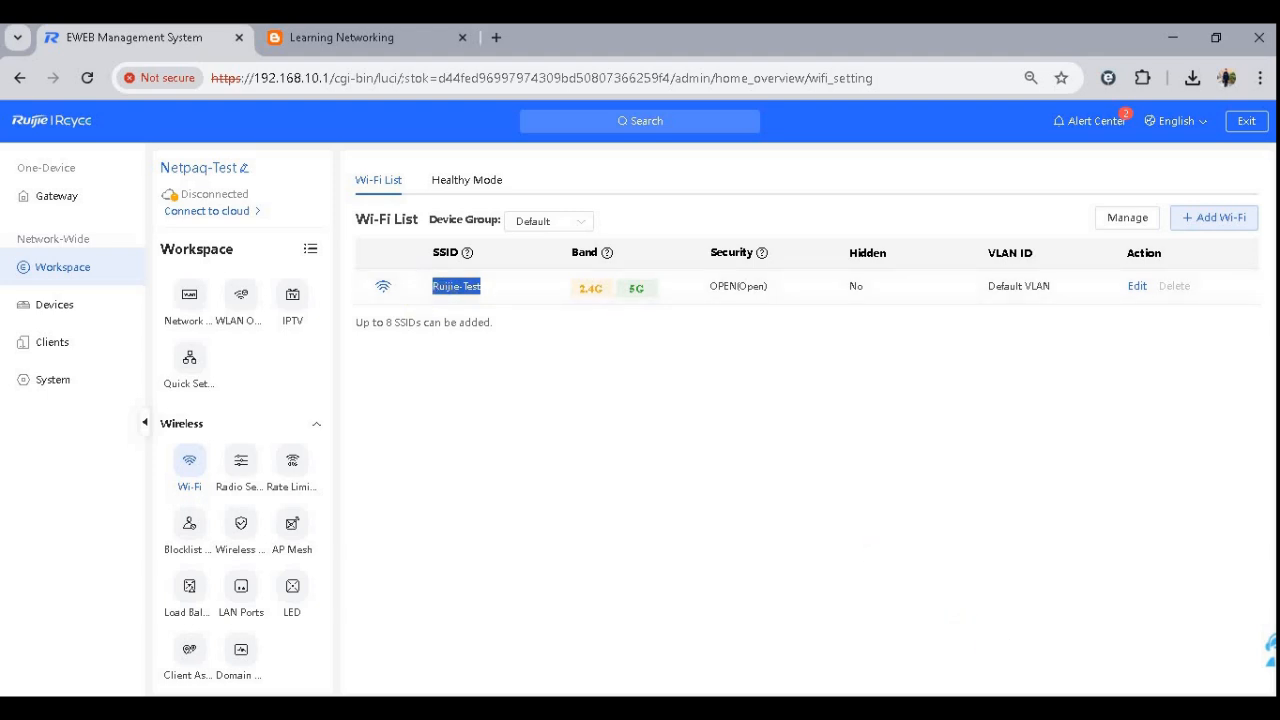
# - Turn the laptop's Wi-Fi back on from the network flyout
pyautogui.click(984, 674)
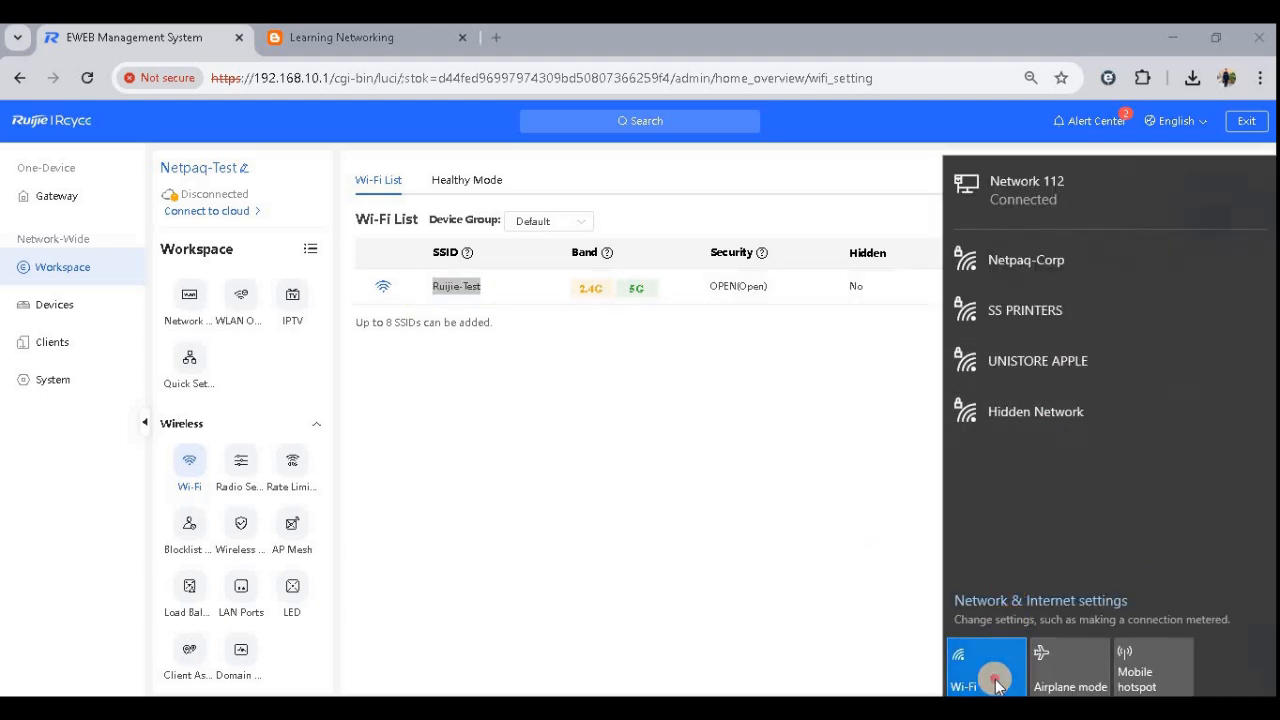
pyautogui.click(990, 673)
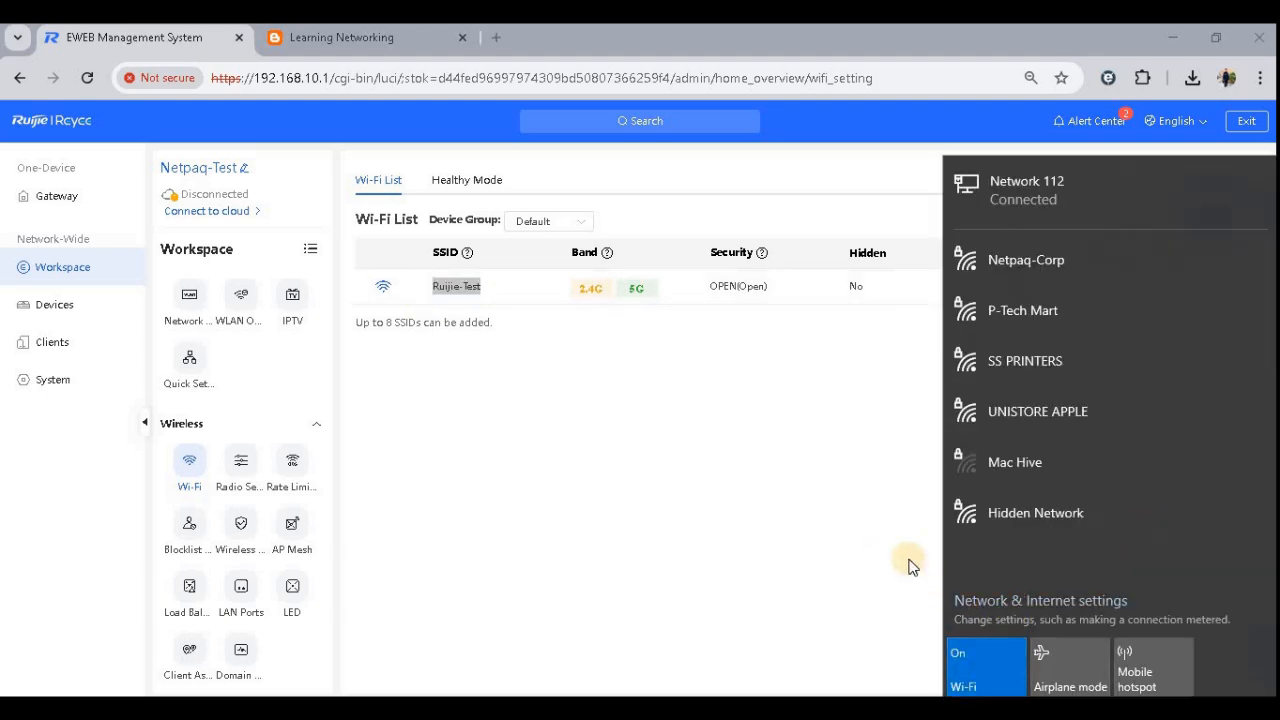
pyautogui.click(777, 510)
# - Open the RAP2200(F) access point's configuration from the Devices list and view its Wi-Fi list, selecting the Ruijie-Test SSID
pyautogui.click(52, 312)
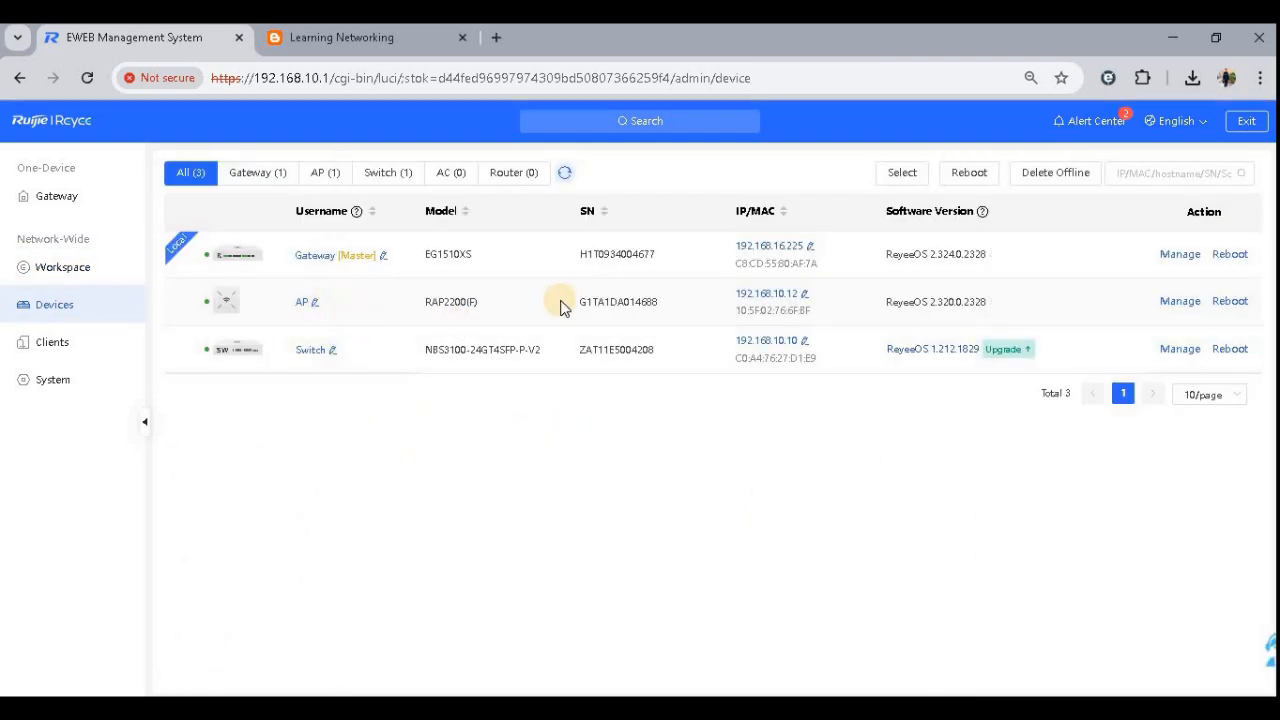
pyautogui.click(1180, 301)
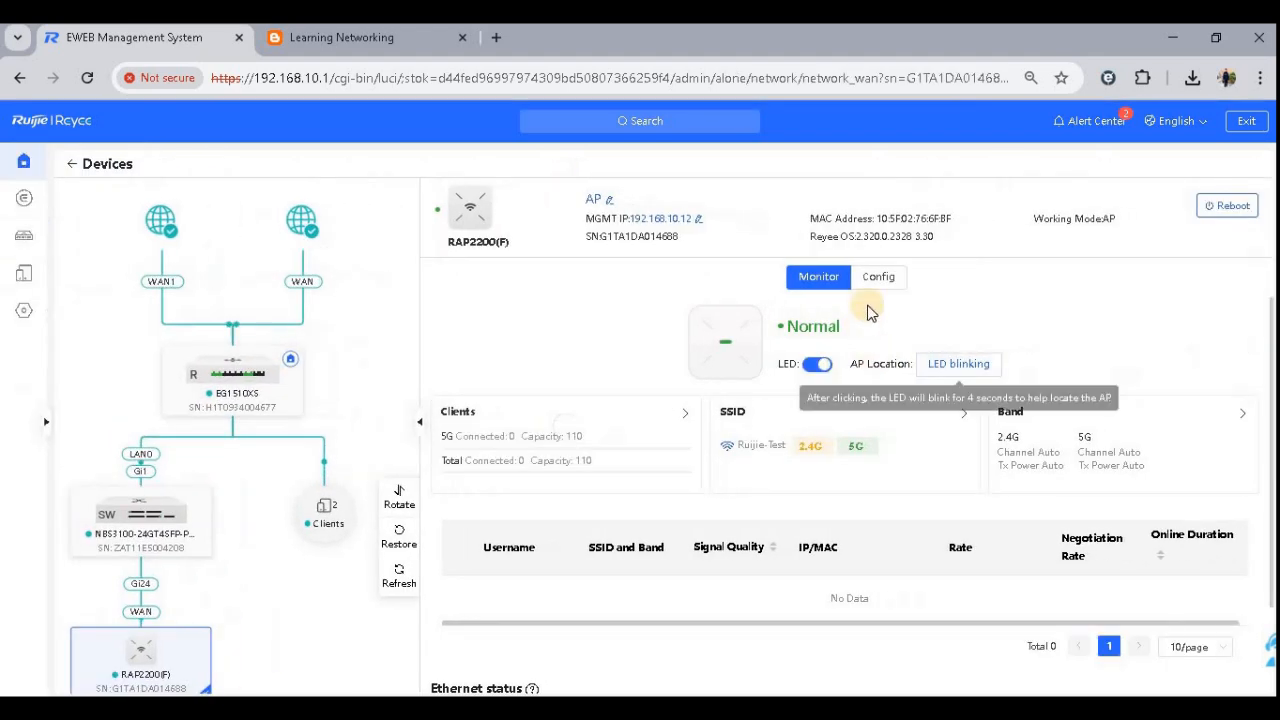
pyautogui.click(878, 285)
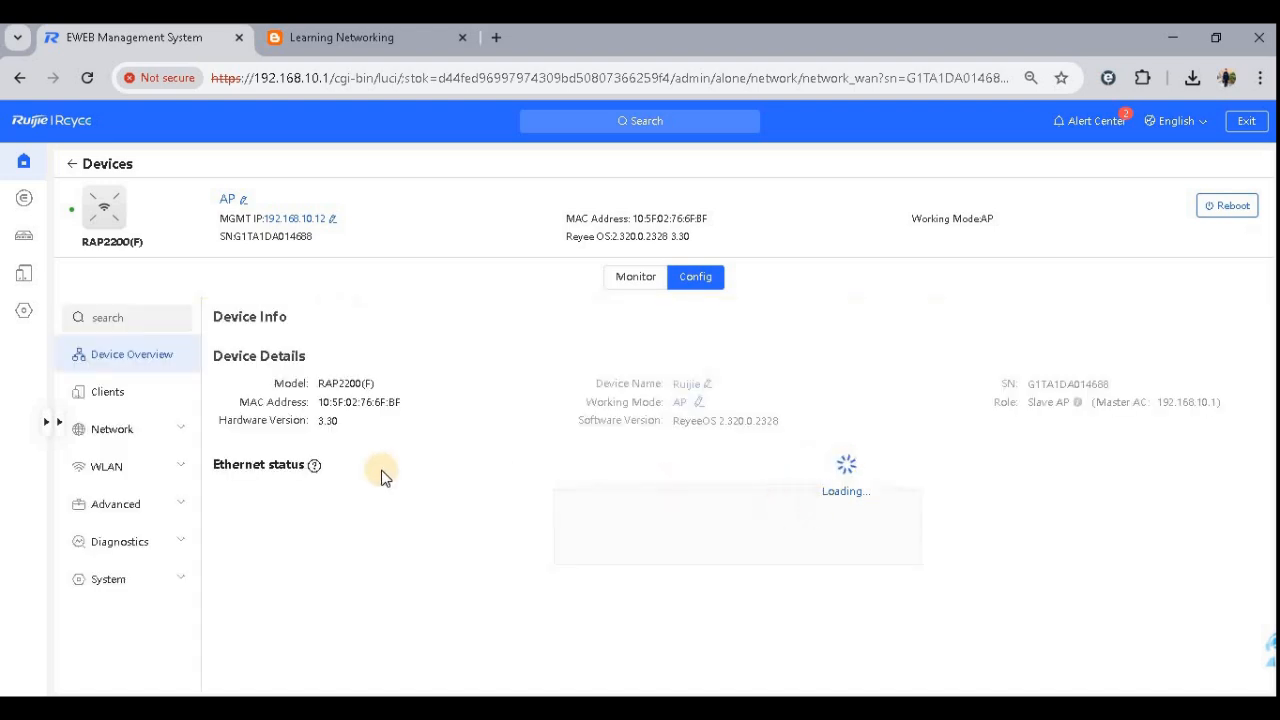
pyautogui.click(110, 464)
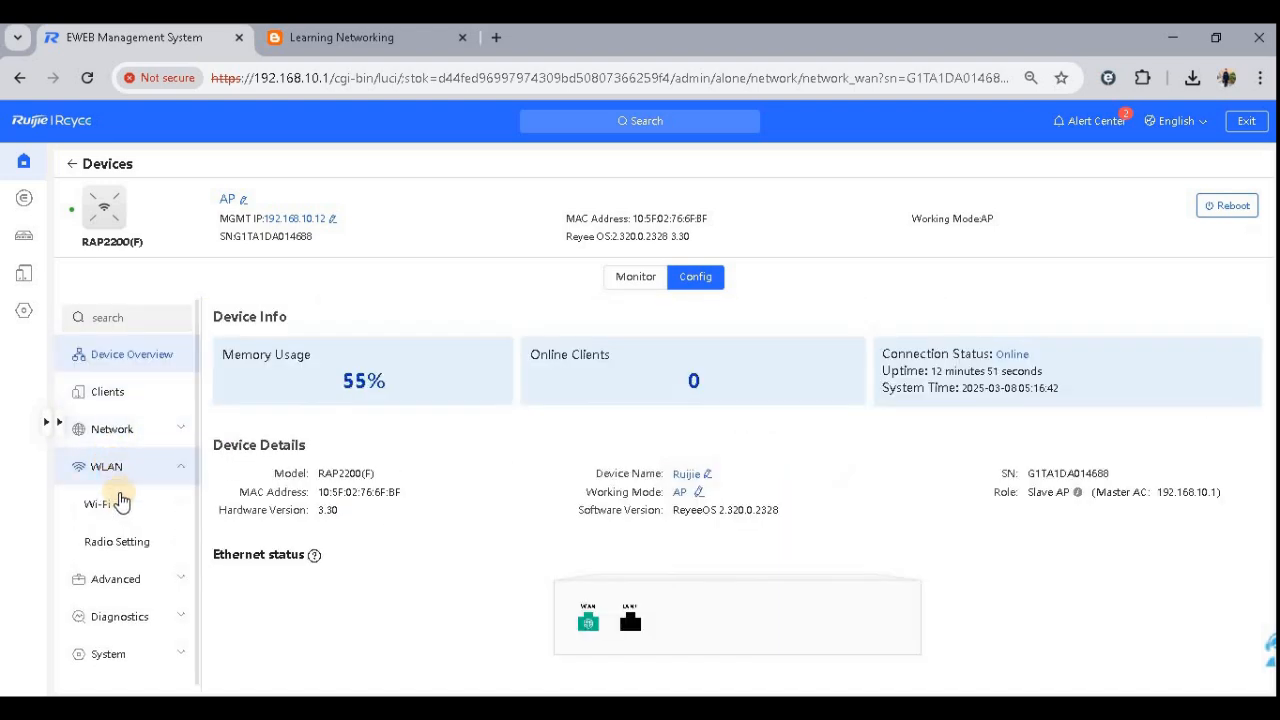
pyautogui.click(112, 501)
pyautogui.click(410, 420)
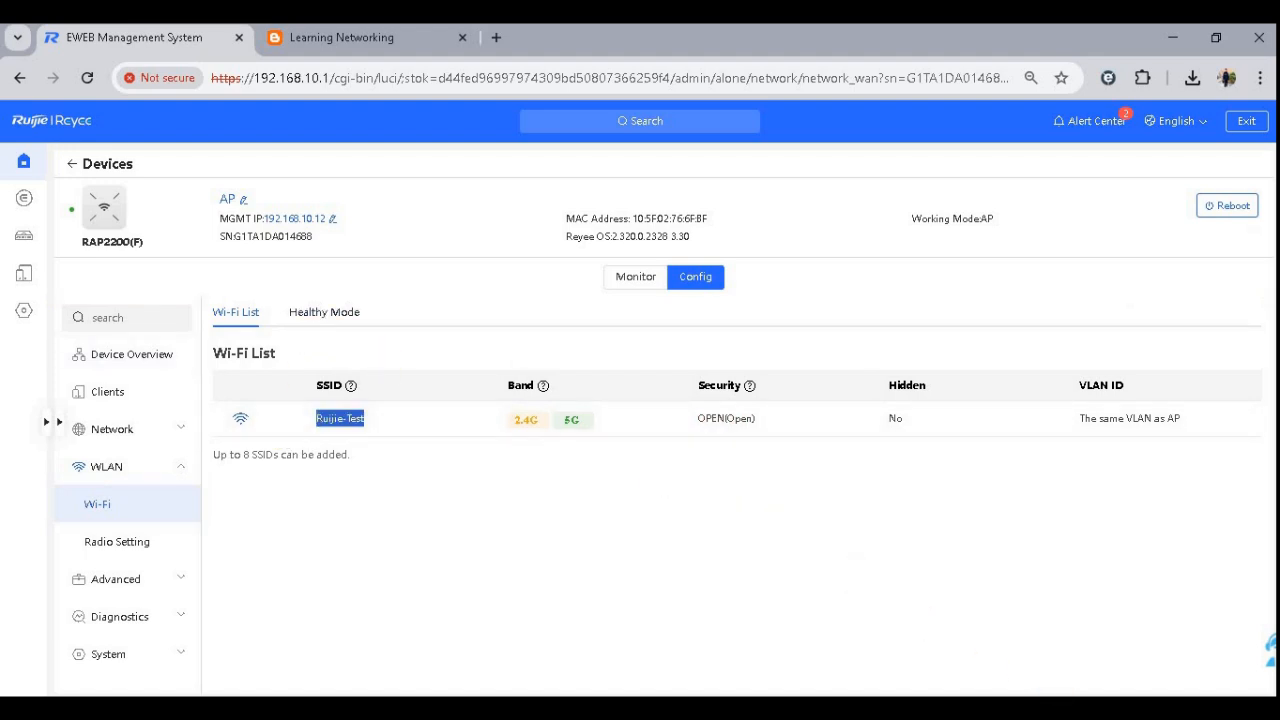
# - Toggle the laptop's Wi-Fi off and on, then connect to the open Ruijie-Test network
pyautogui.click(1168, 709)
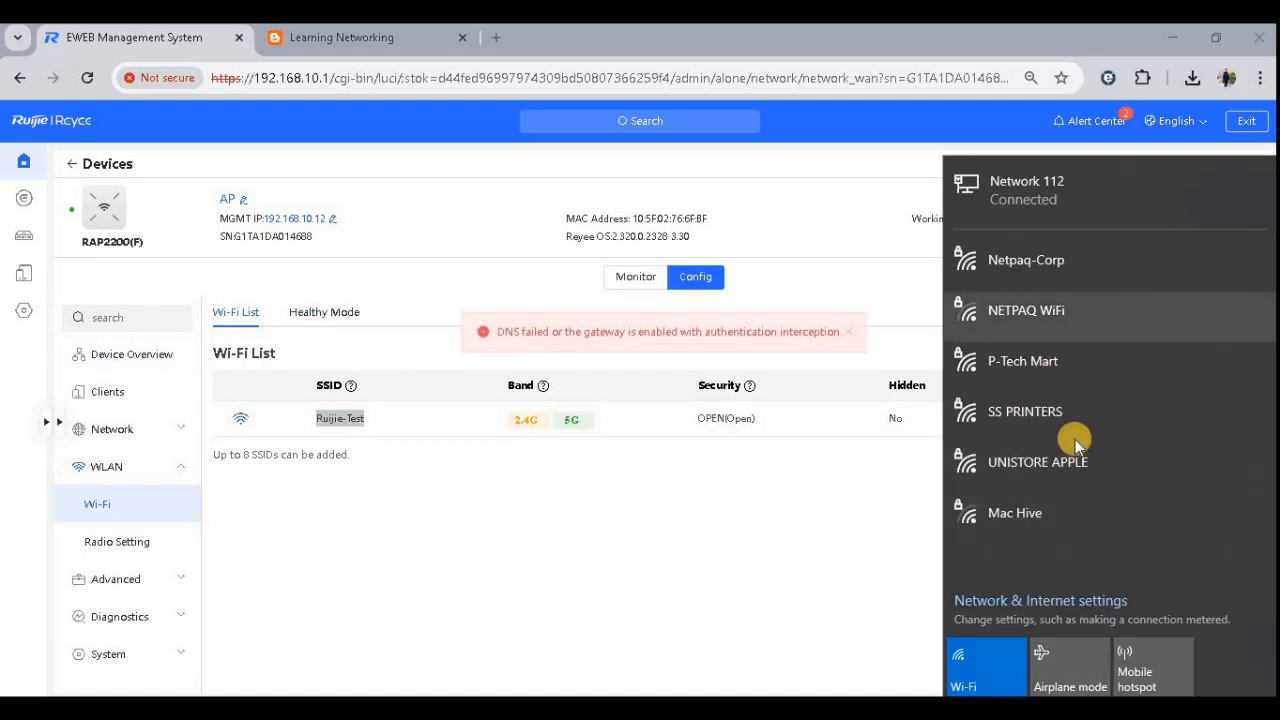
pyautogui.click(1004, 652)
pyautogui.click(1005, 654)
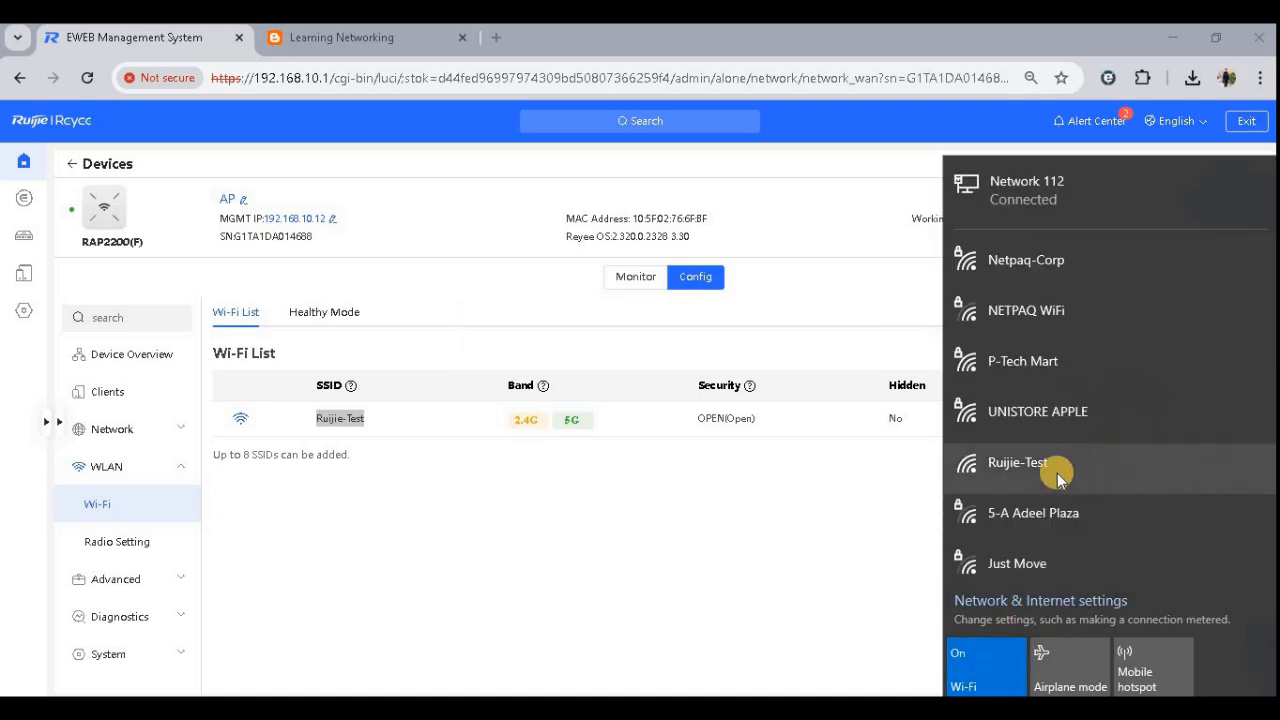
pyautogui.click(1057, 473)
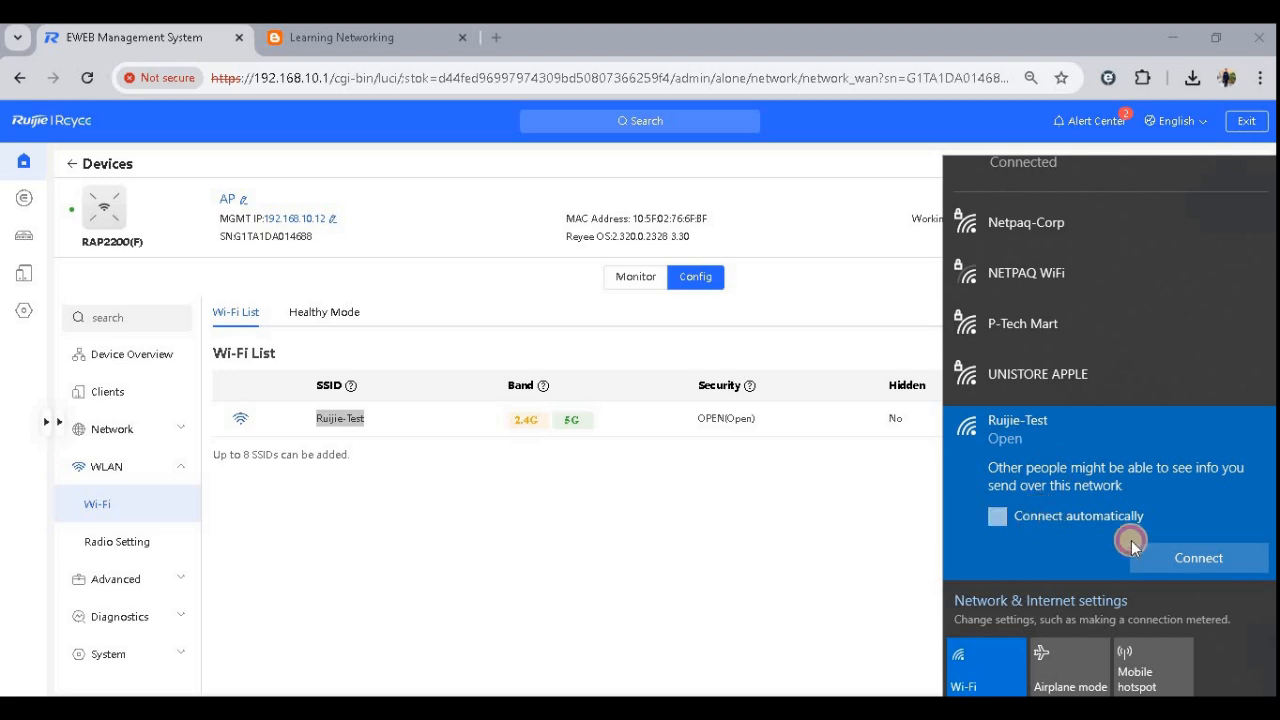
pyautogui.click(1194, 554)
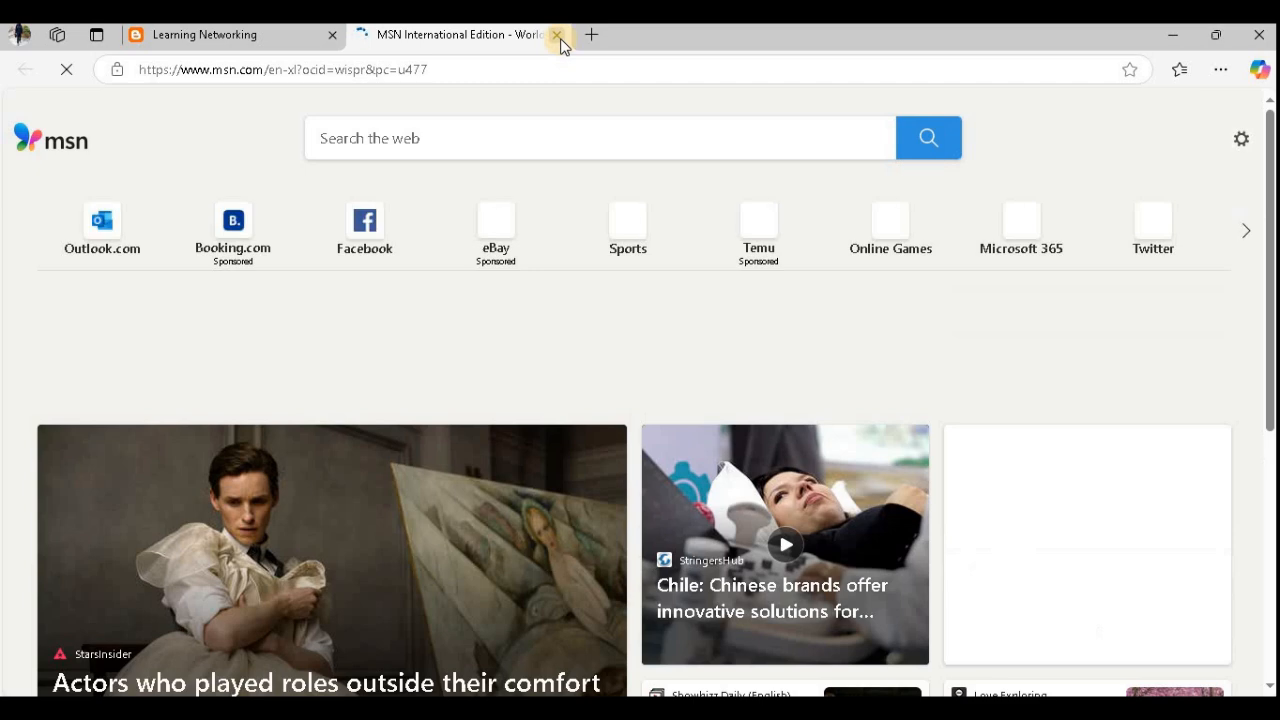
# - Close the MSN tab, rerun the continuous ping to google.com in Command Prompt, then stop it and minimize the window
pyautogui.hotkey('ctrl', 'w')
pyautogui.hotkey('alt', 'Tab')
pyautogui.click(702, 435)
pyautogui.press('Up')
pyautogui.press('Return')
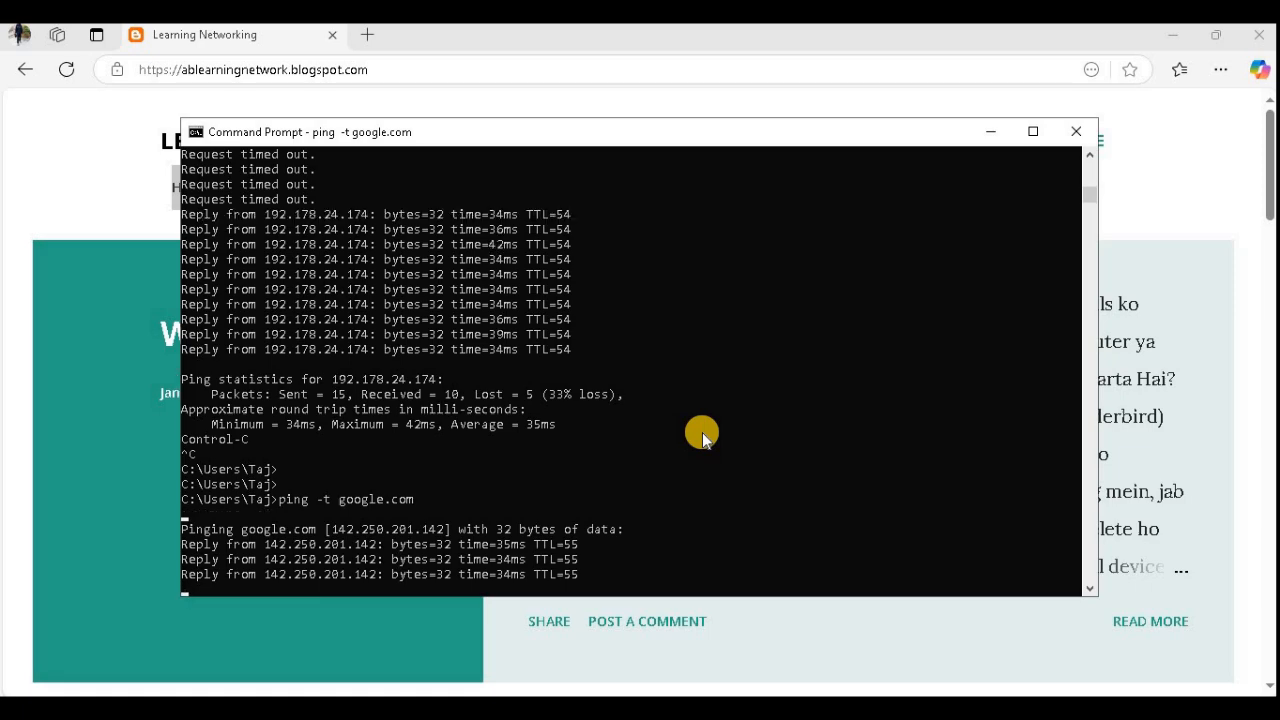
pyautogui.hotkey('ctrl', 'c')
pyautogui.press('Return')
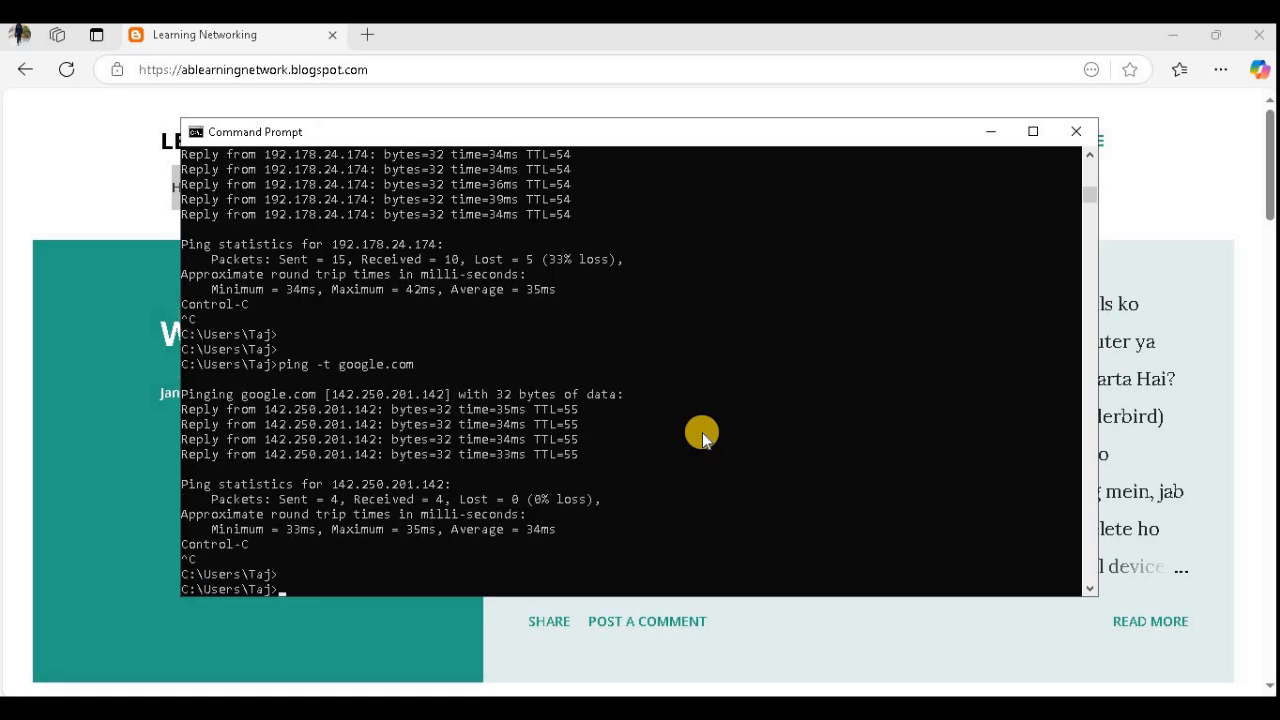
pyautogui.click(988, 131)
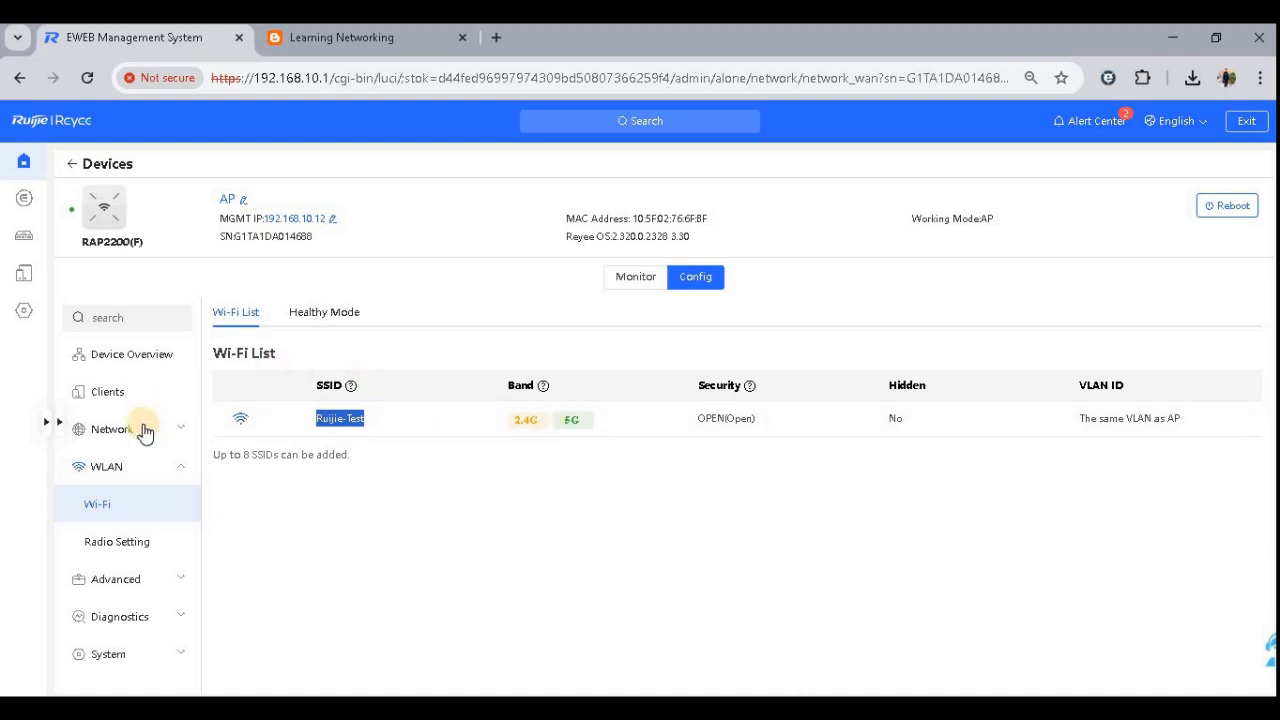
# - Browse the AP's Advanced, Diagnostics, Clients and Network configuration sections
pyautogui.click(150, 575)
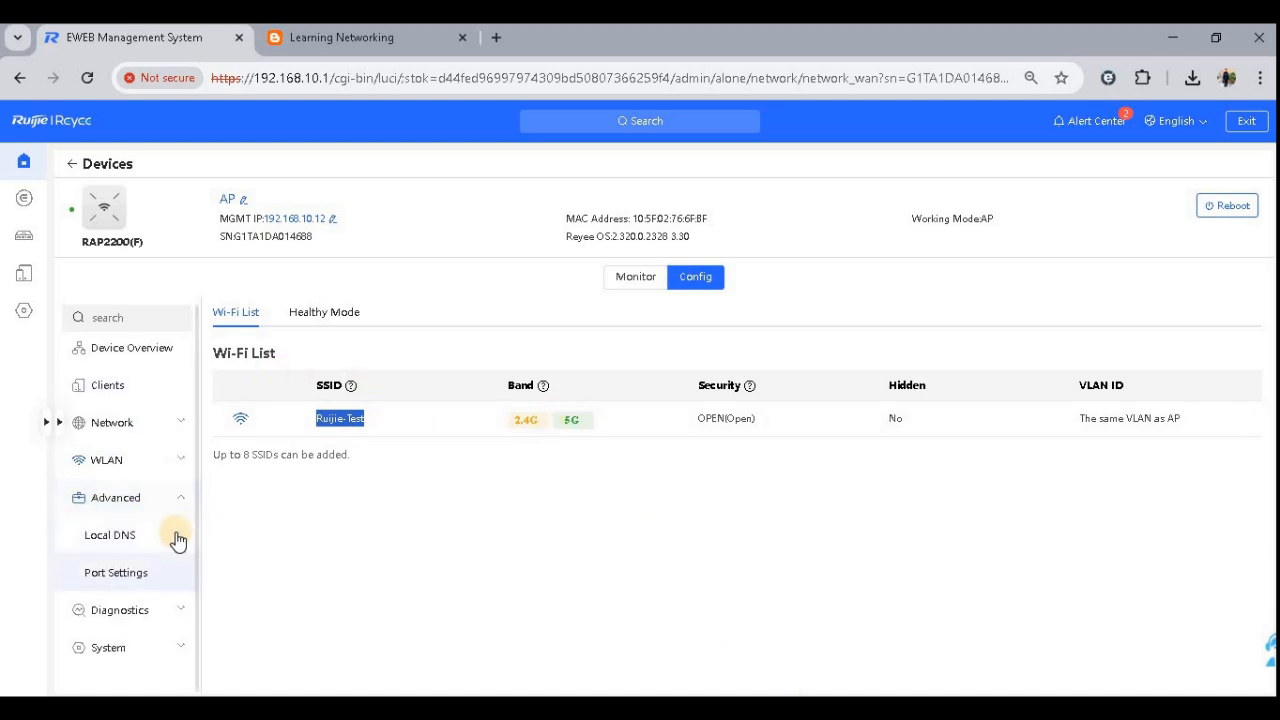
pyautogui.click(138, 607)
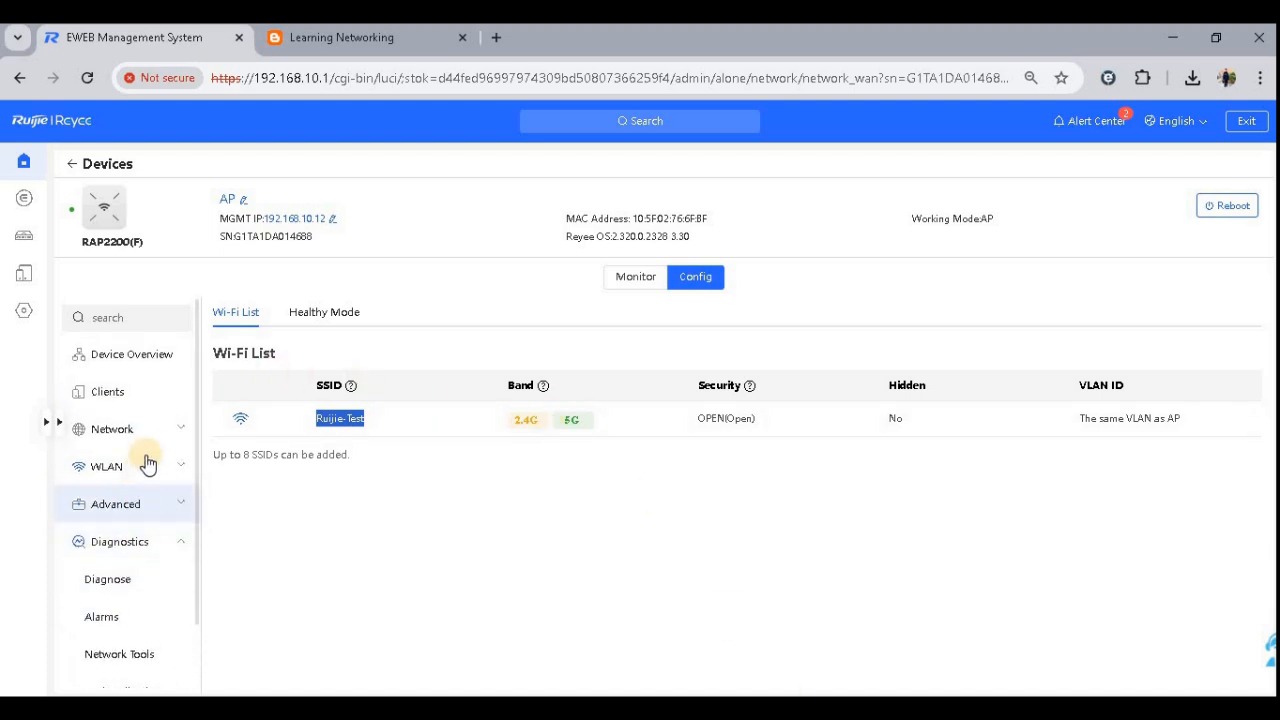
pyautogui.click(128, 391)
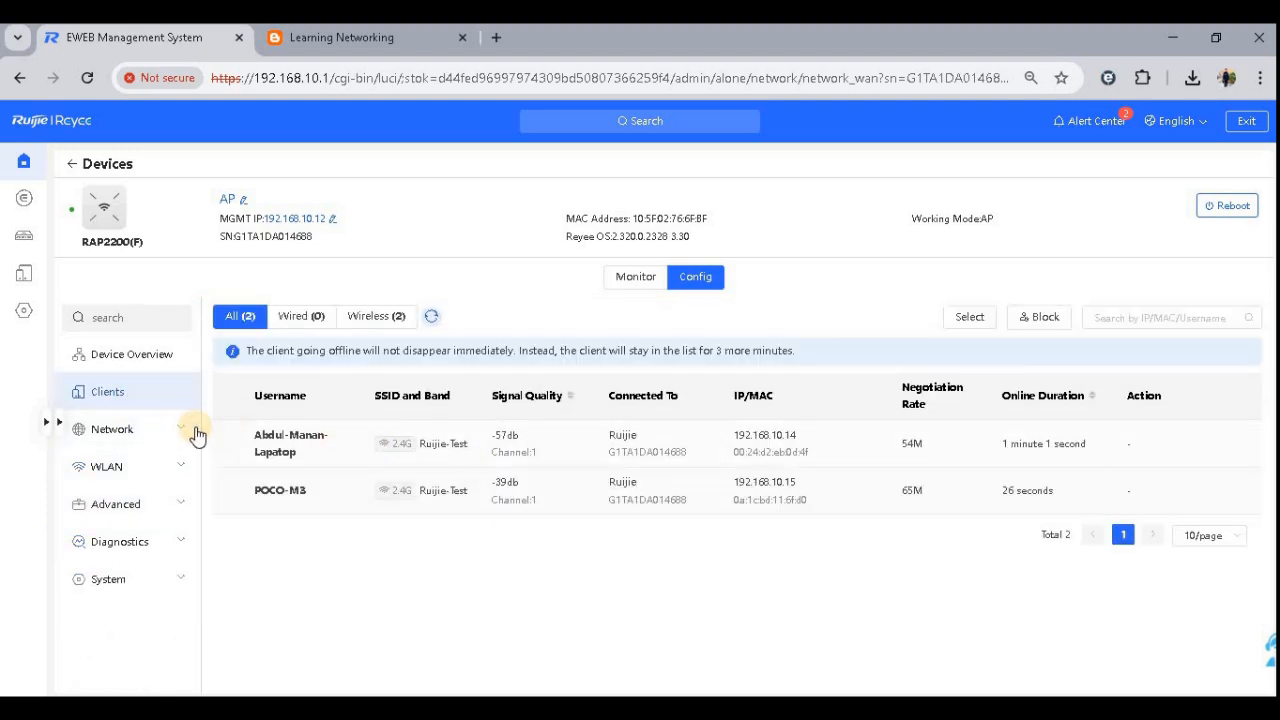
pyautogui.click(156, 428)
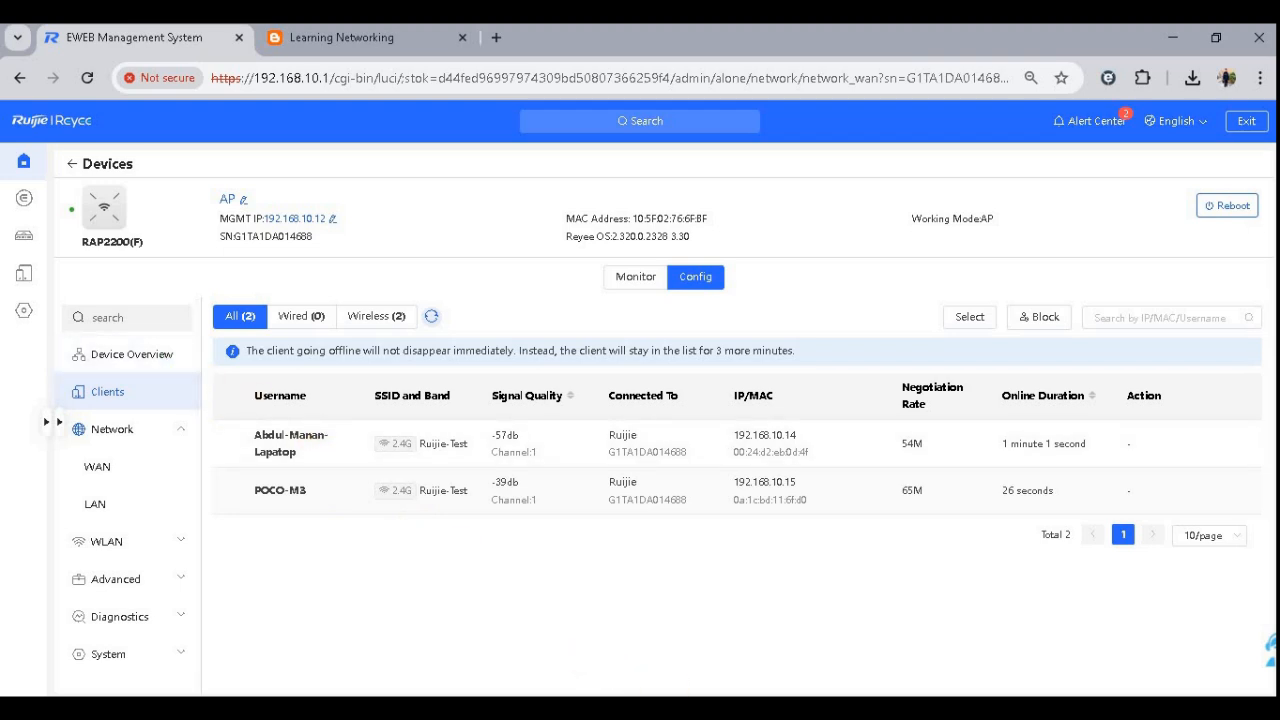
# - Check the laptop's Wi-Fi connection, then open a new browser tab and go to 10.44.77.200
pyautogui.click(1108, 708)
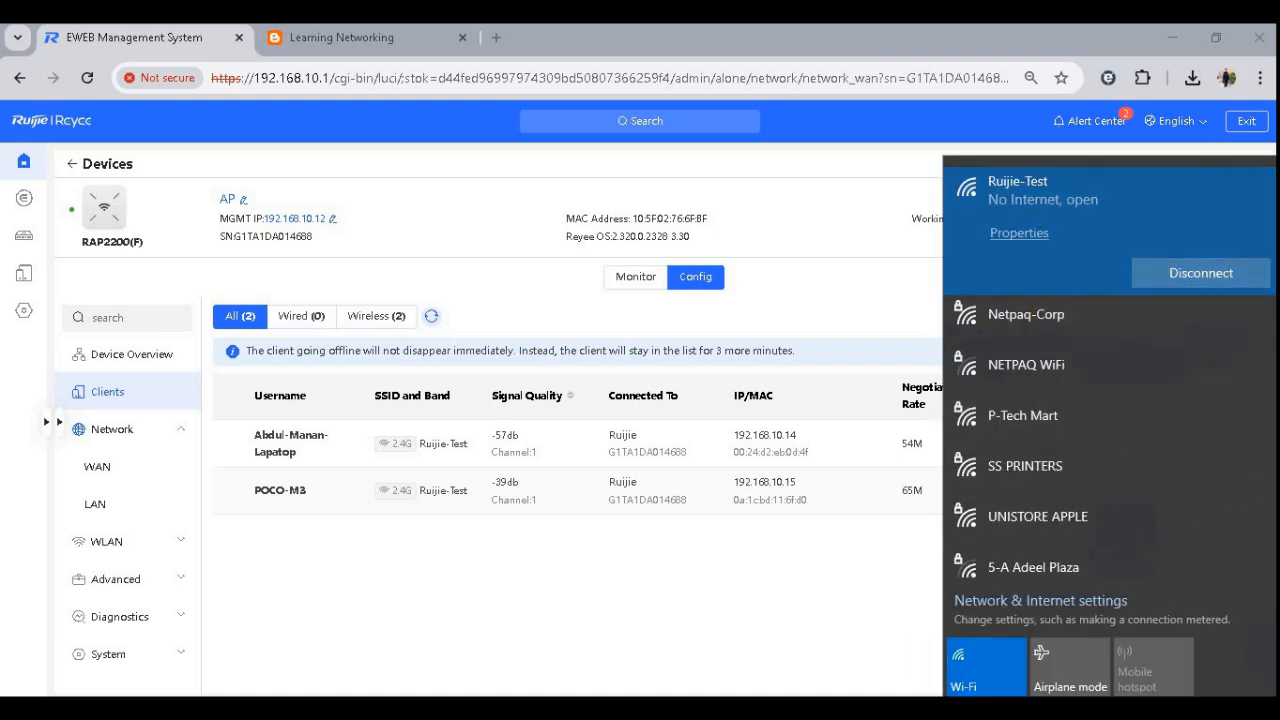
pyautogui.click(728, 511)
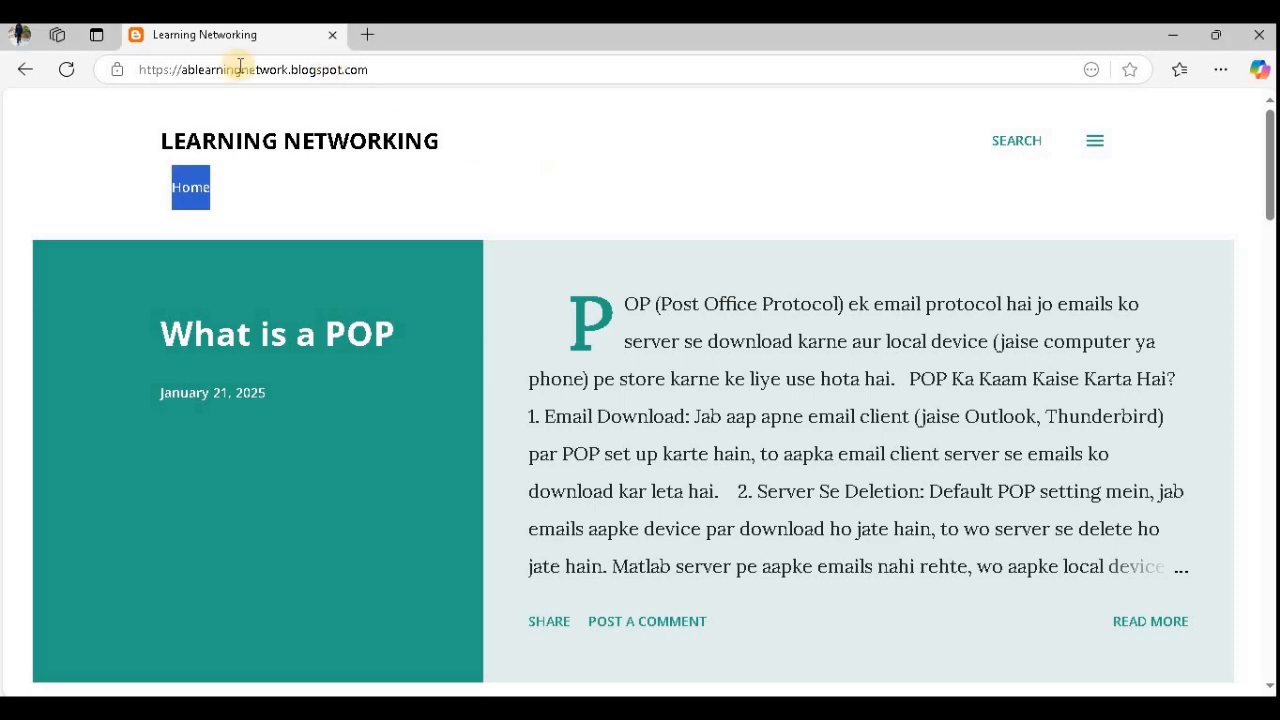
pyautogui.click(367, 34)
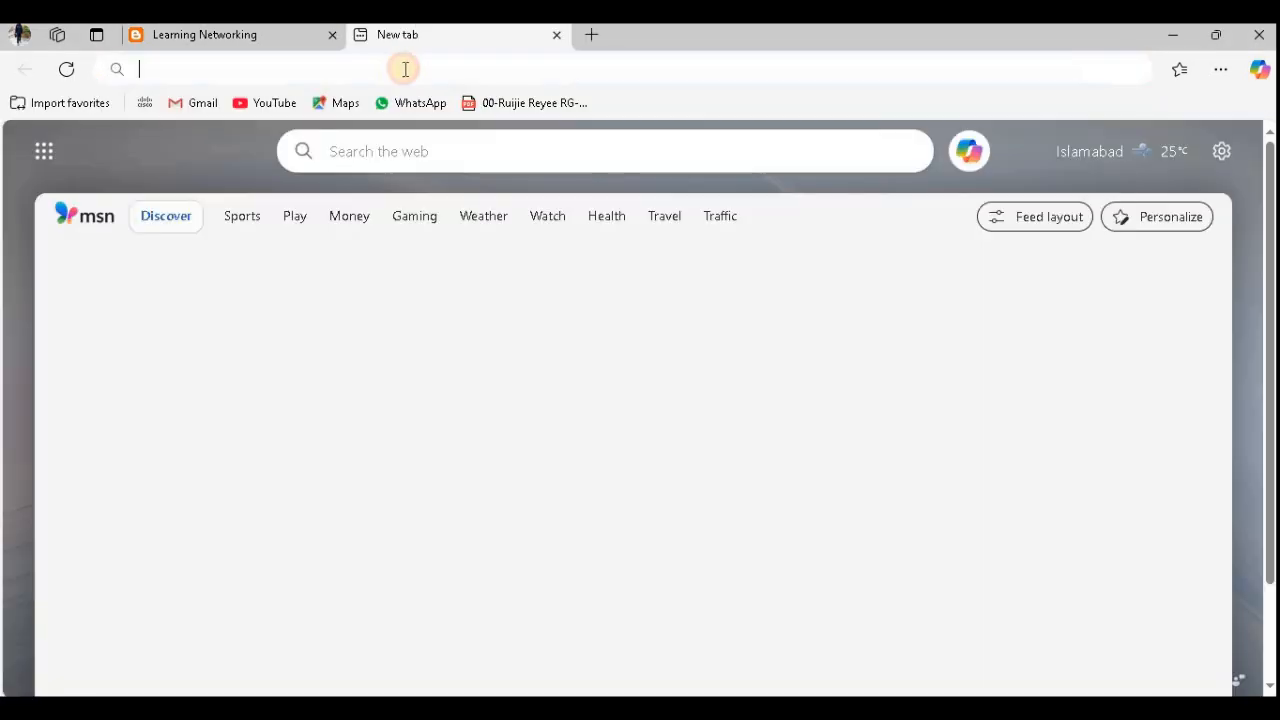
pyautogui.write('10.44.77.2')
pyautogui.press('Return')
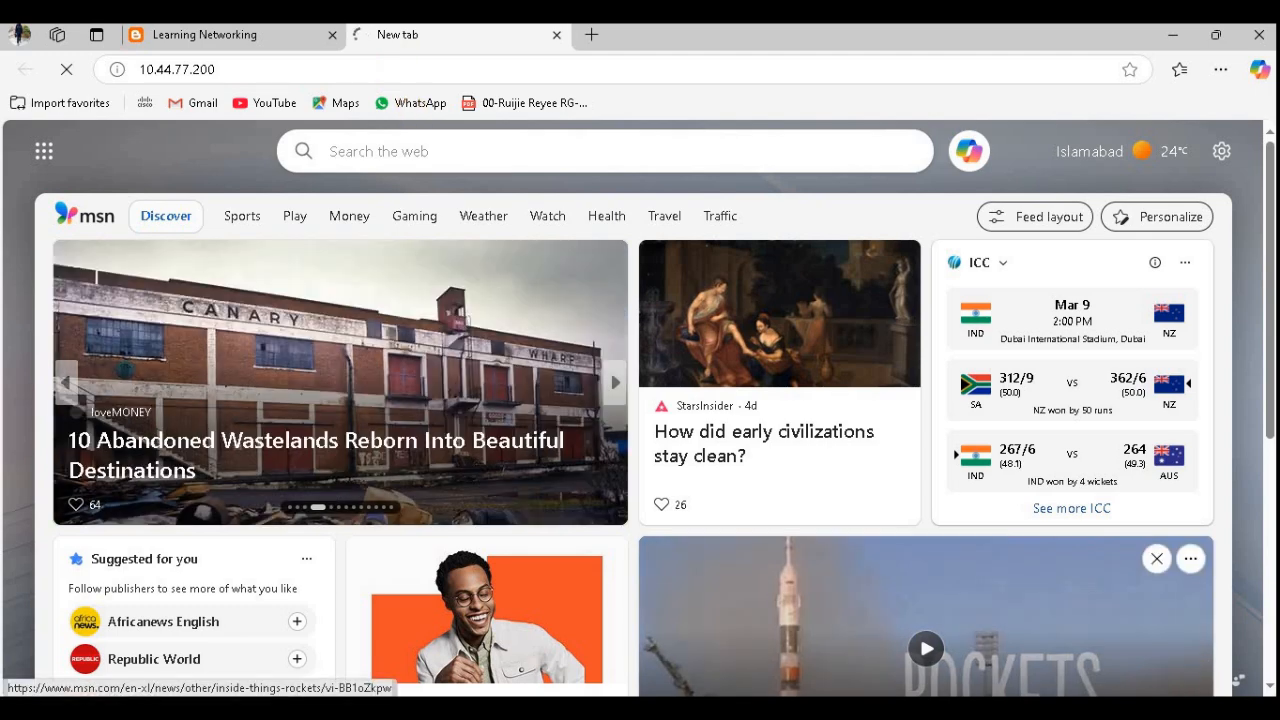
# - Toggle the laptop's Wi-Fi off and on and reconnect to the Ruijie-Test network
pyautogui.click(1110, 708)
pyautogui.click(981, 672)
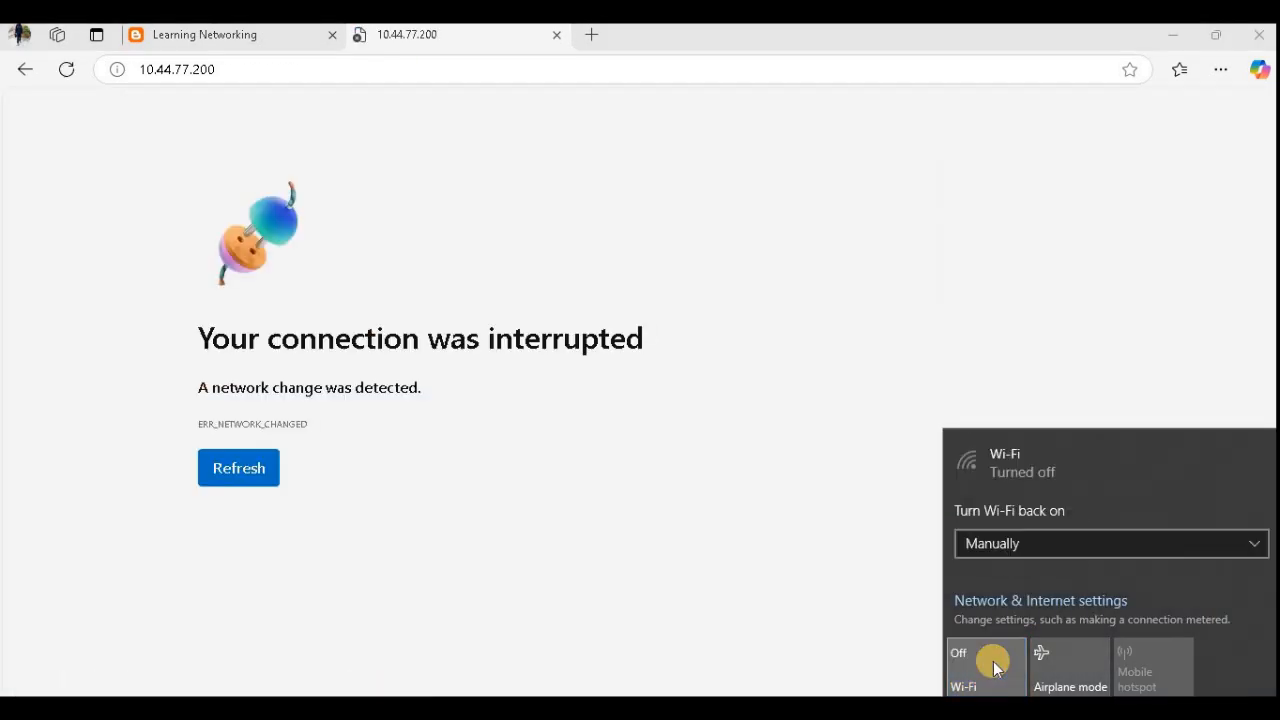
pyautogui.click(981, 665)
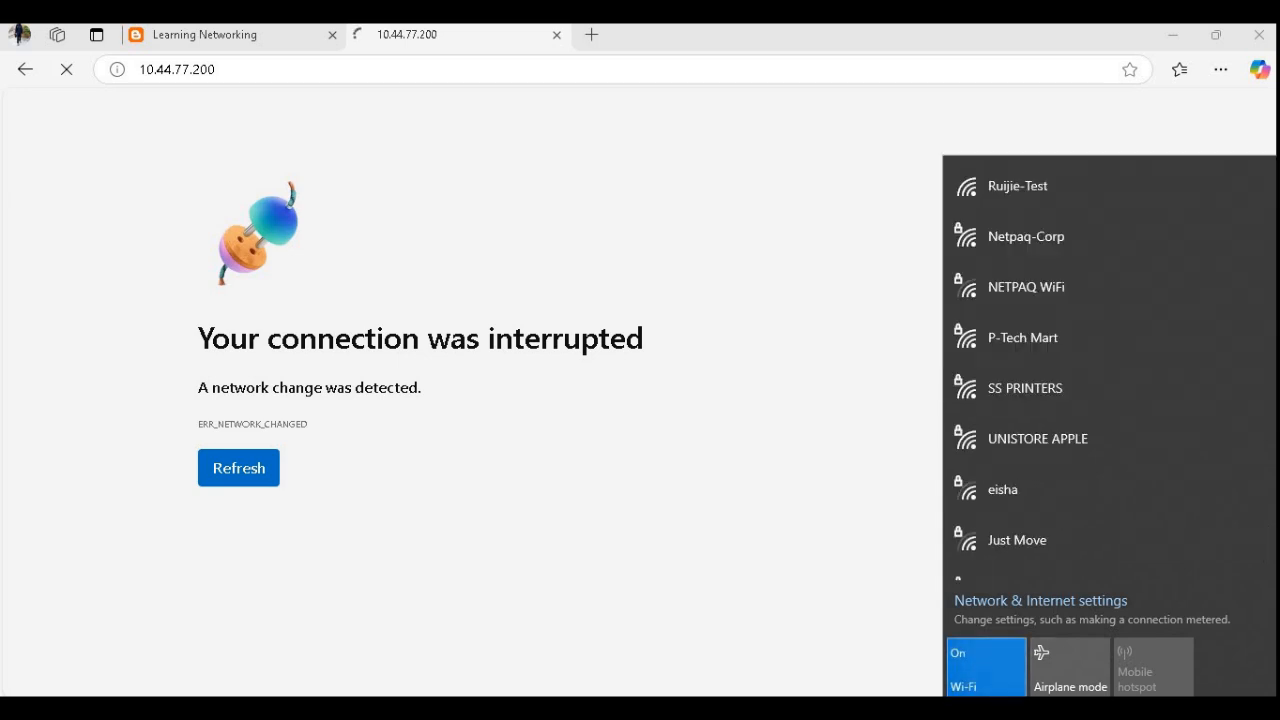
pyautogui.click(1052, 195)
pyautogui.click(1191, 319)
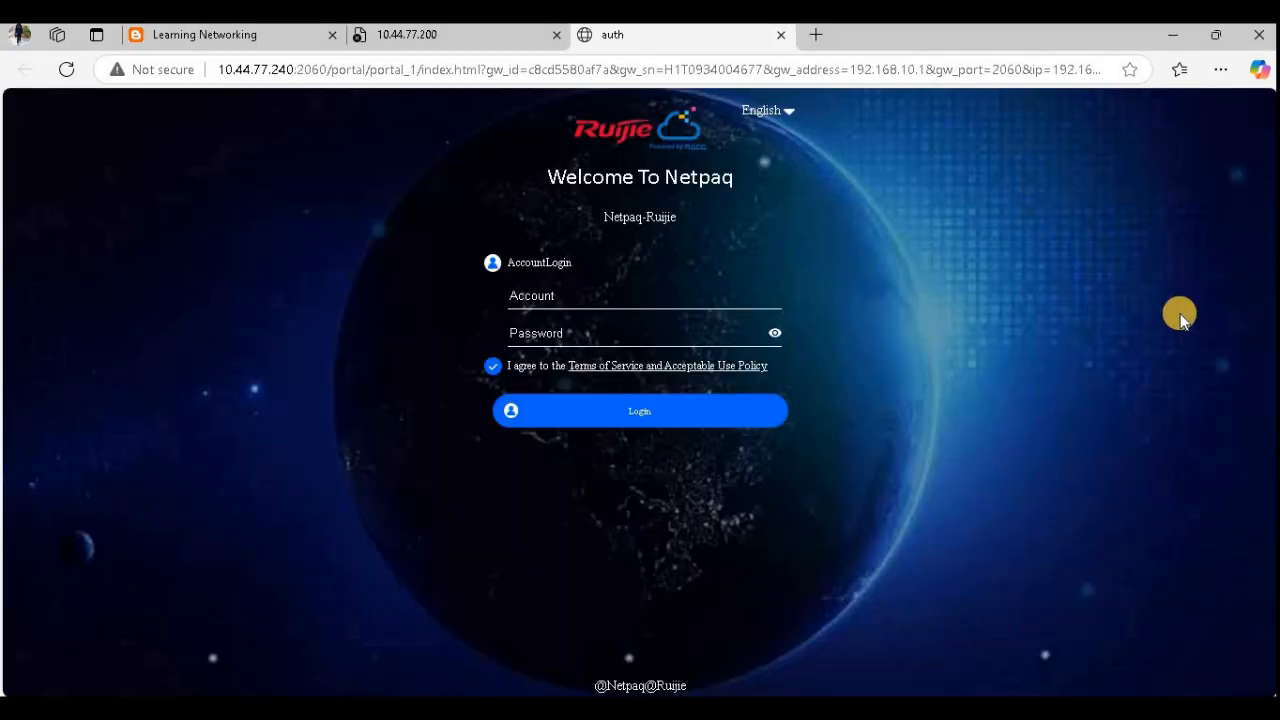
# - Log in on the Netpaq captive portal with the user's account name and password
pyautogui.click(641, 303)
pyautogui.write('Abdul')
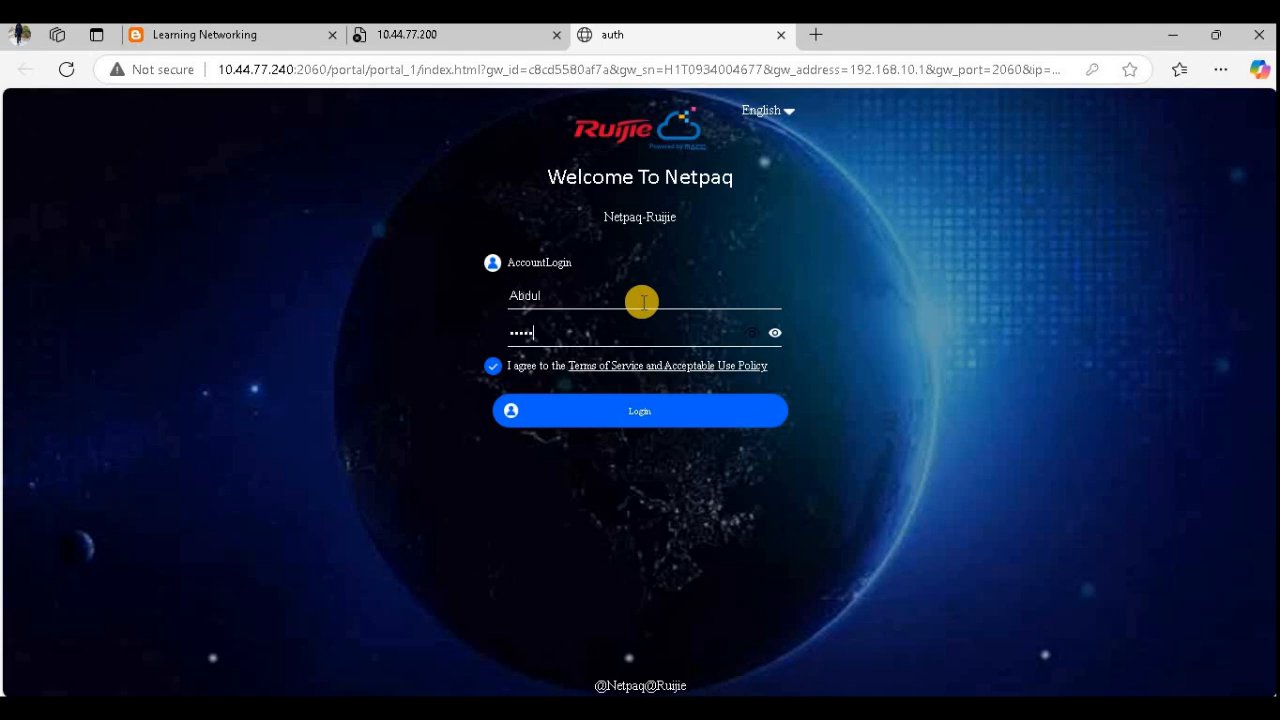
pyautogui.click(680, 408)
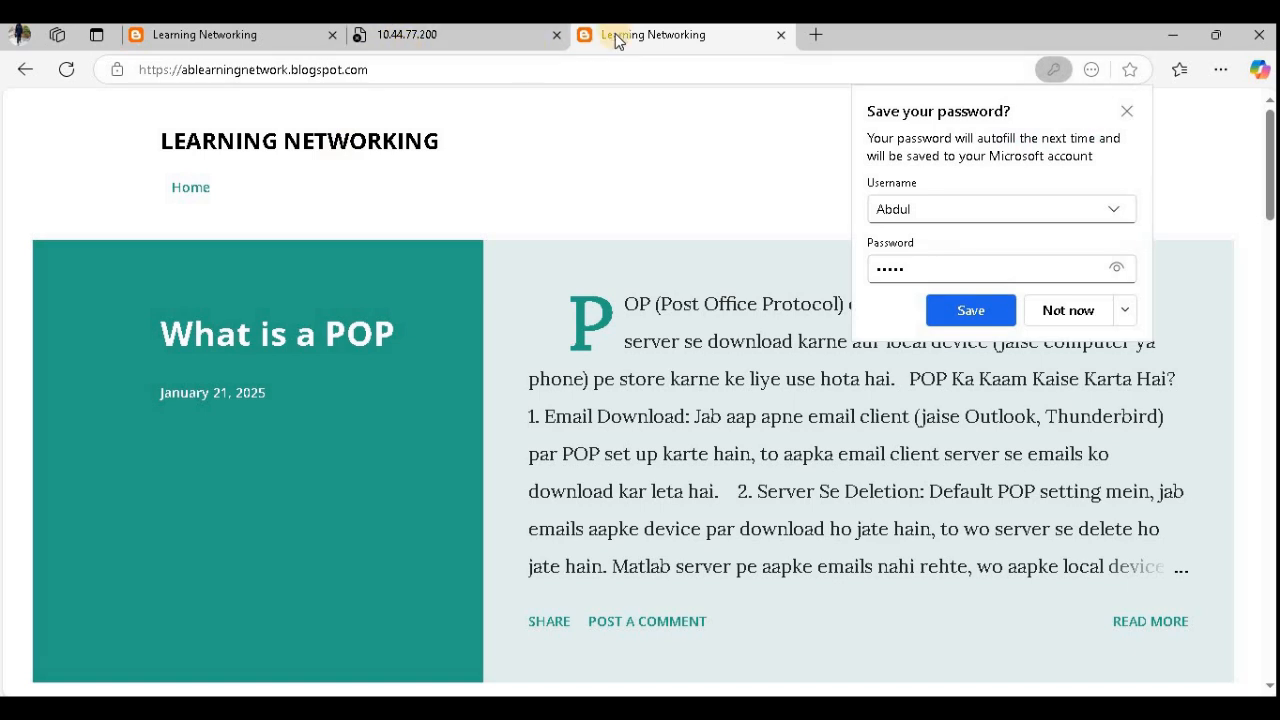
# - Decline saving the password, then rerun the continuous ping to google.com in Command Prompt and stop it
pyautogui.click(1093, 322)
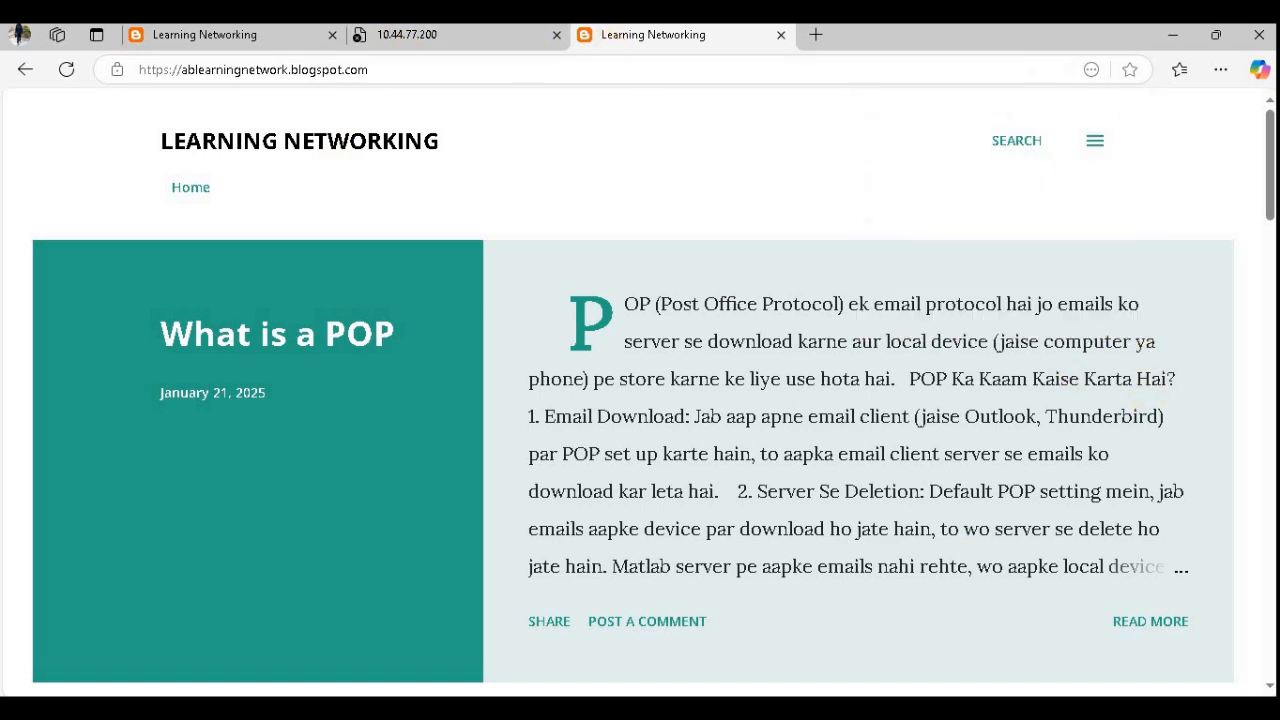
pyautogui.hotkey('alt', 'Tab')
pyautogui.press('Up')
pyautogui.press('Return')
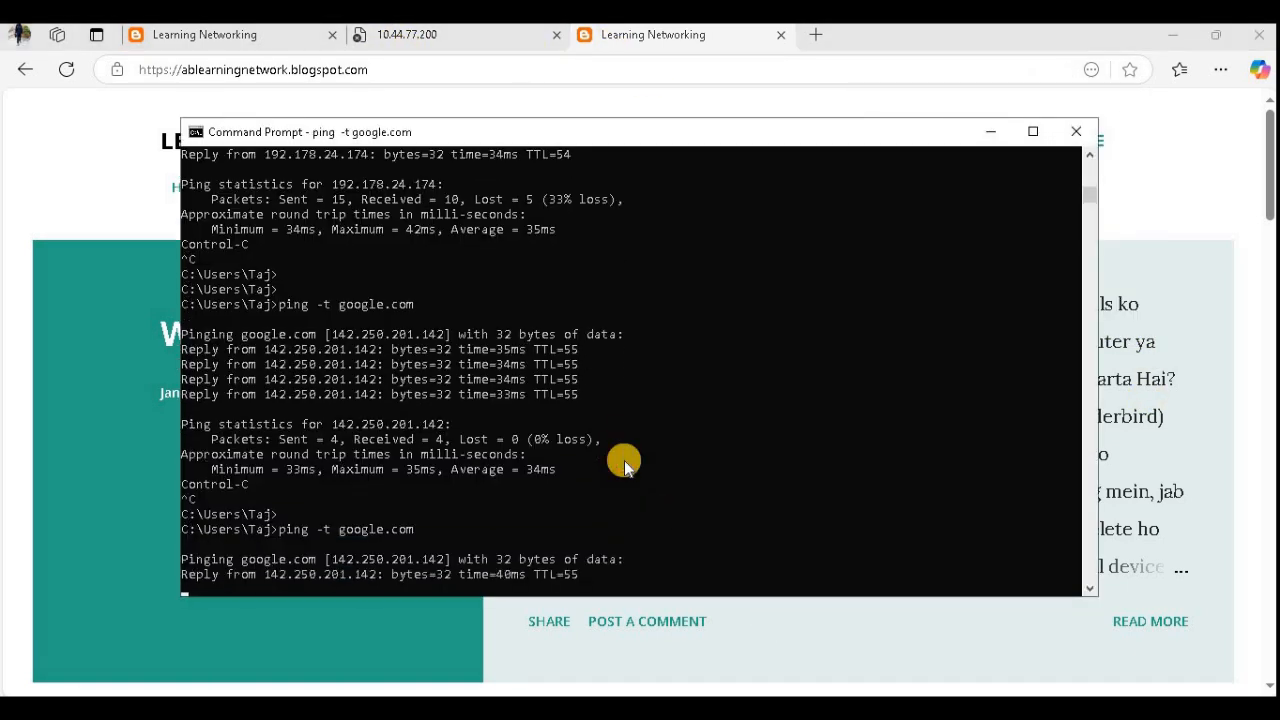
pyautogui.hotkey('ctrl', 'c')
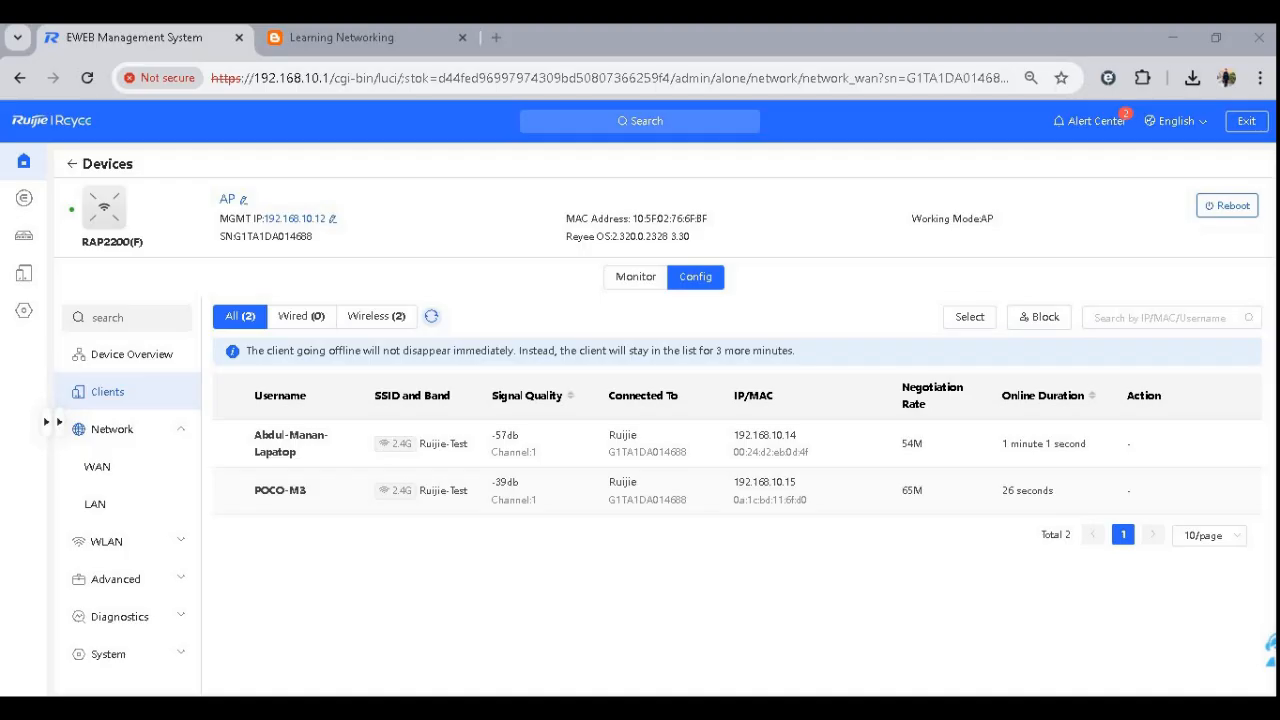
# - Open speedtest.net by searching ook in a new tab and start an Ookla speed test
pyautogui.click(79, 79)
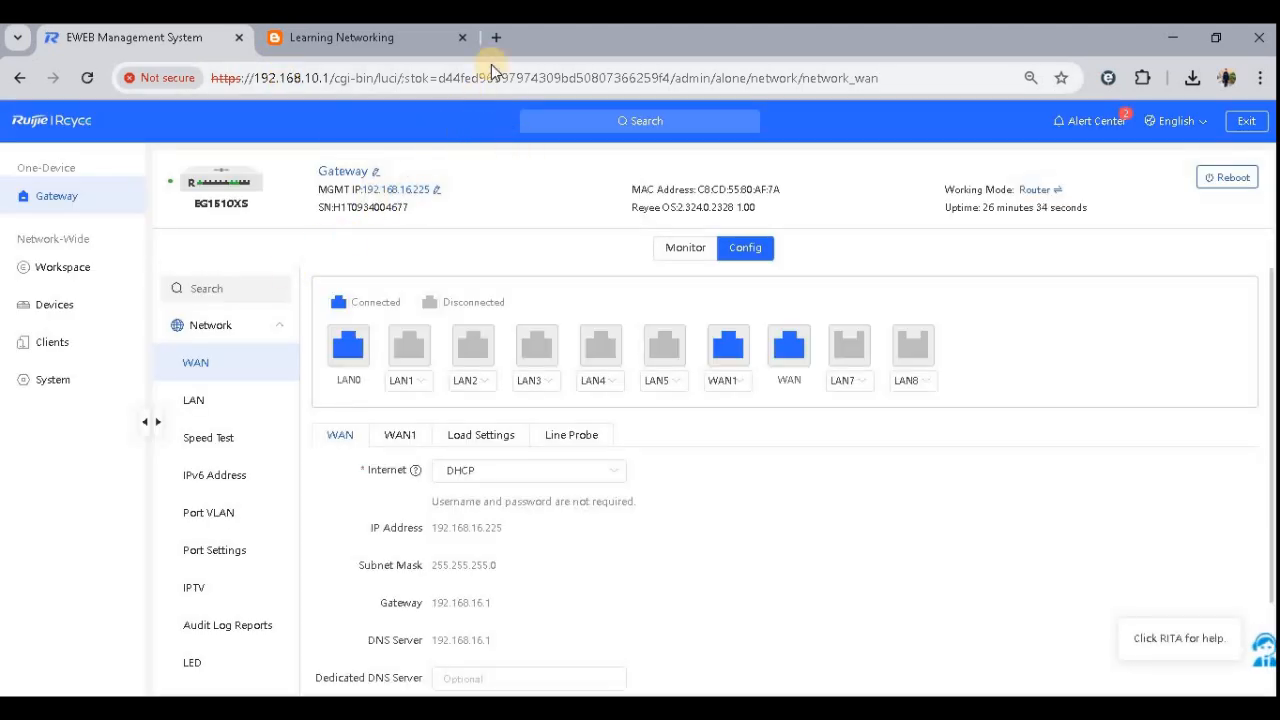
pyautogui.hotkey('ctrl', 't')
pyautogui.write('ook')
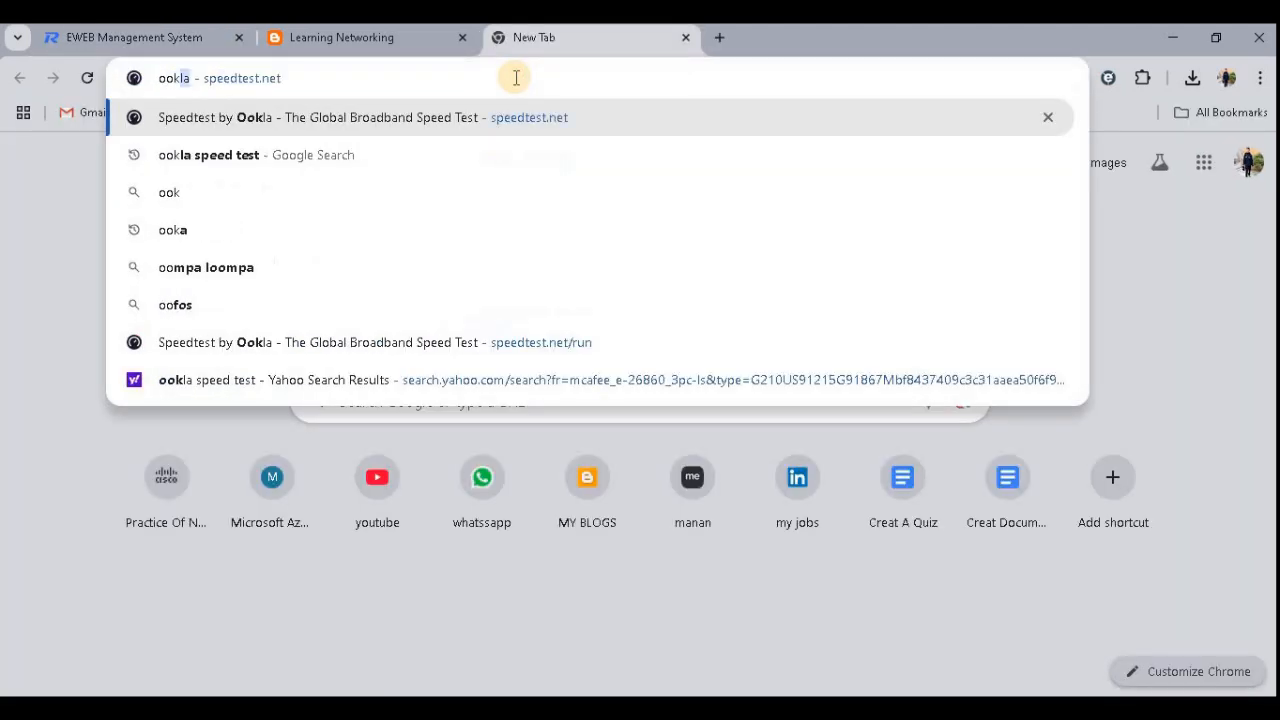
pyautogui.press('Return')
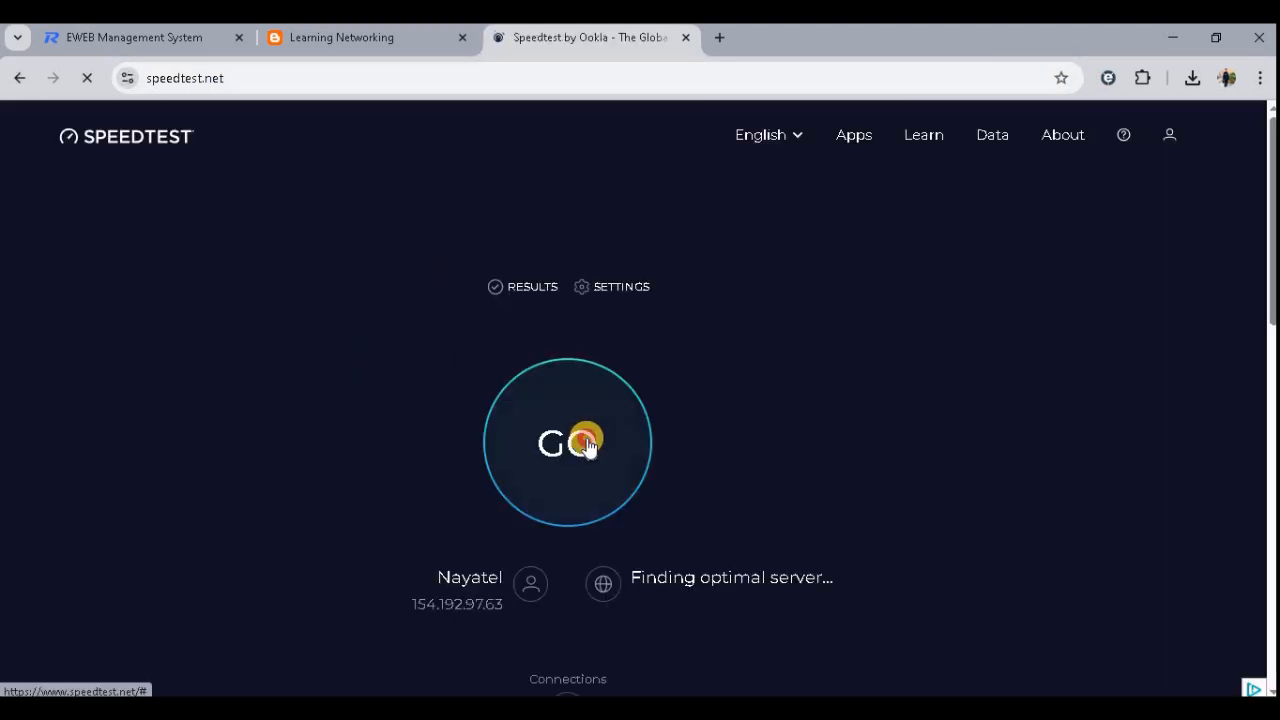
pyautogui.click(587, 443)
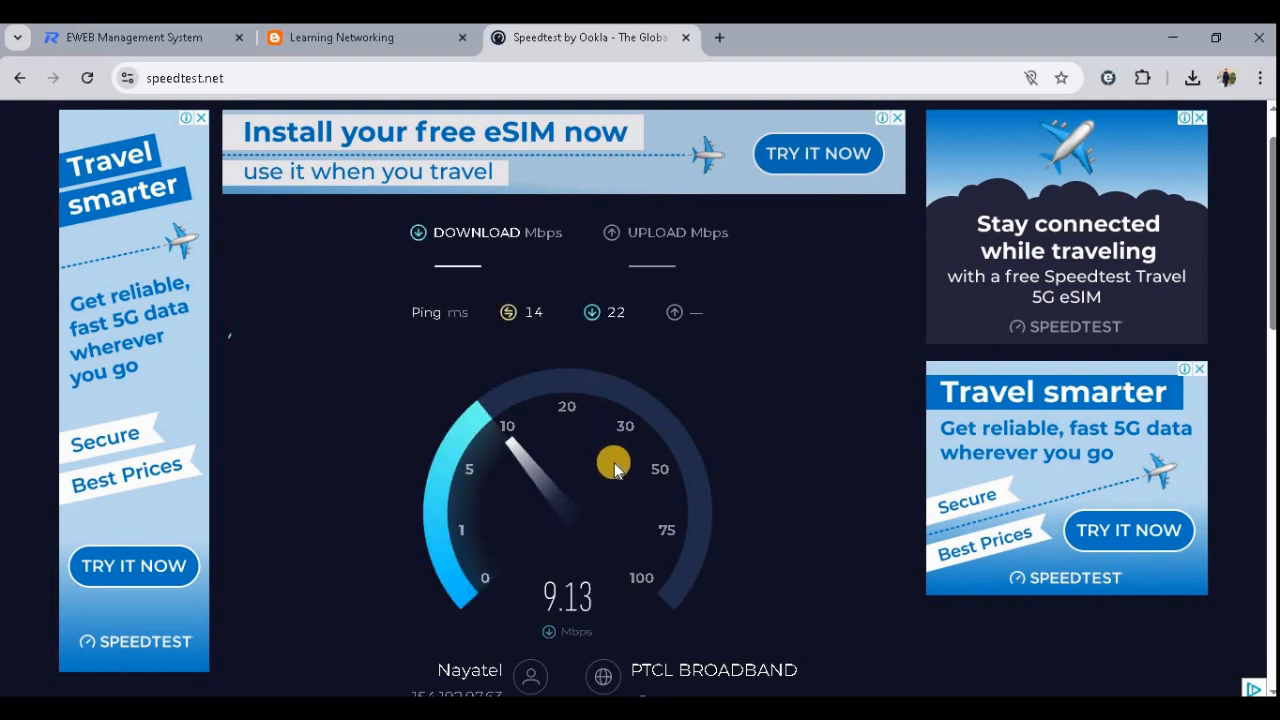
# - Return to the management system and open the RAP2200(F) AP's monitoring page from the Devices list
pyautogui.click(168, 36)
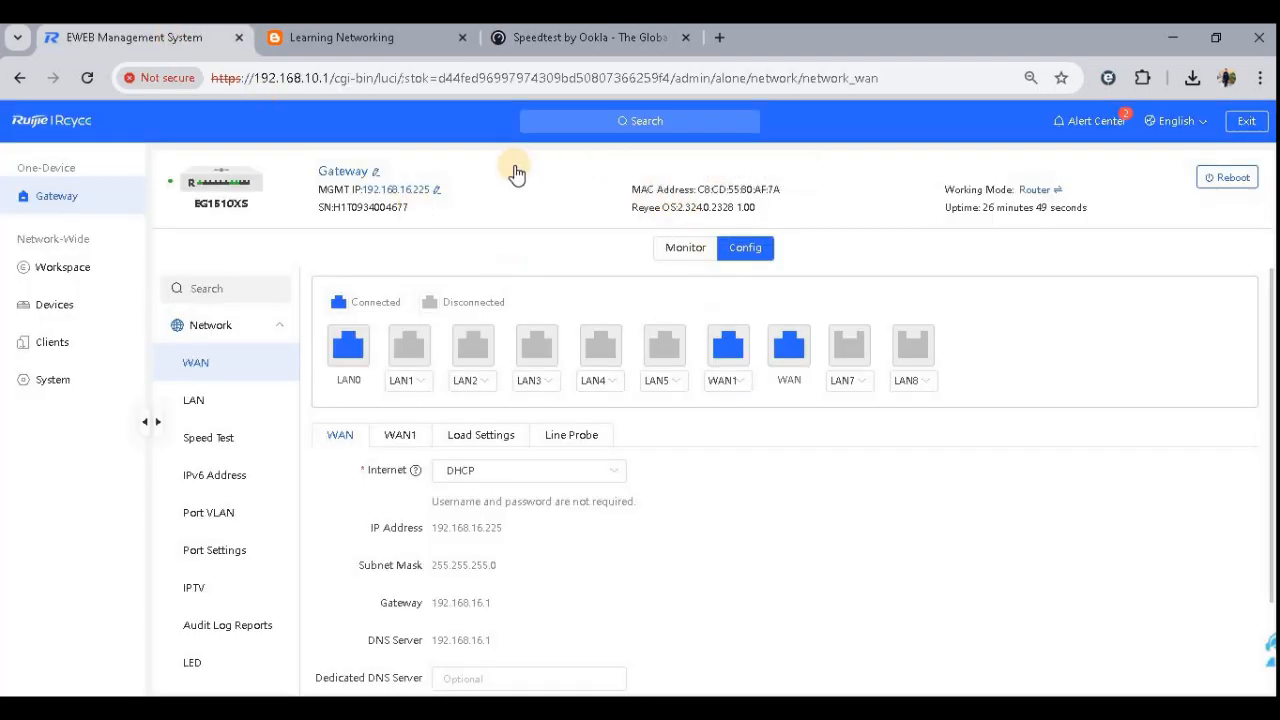
pyautogui.click(58, 304)
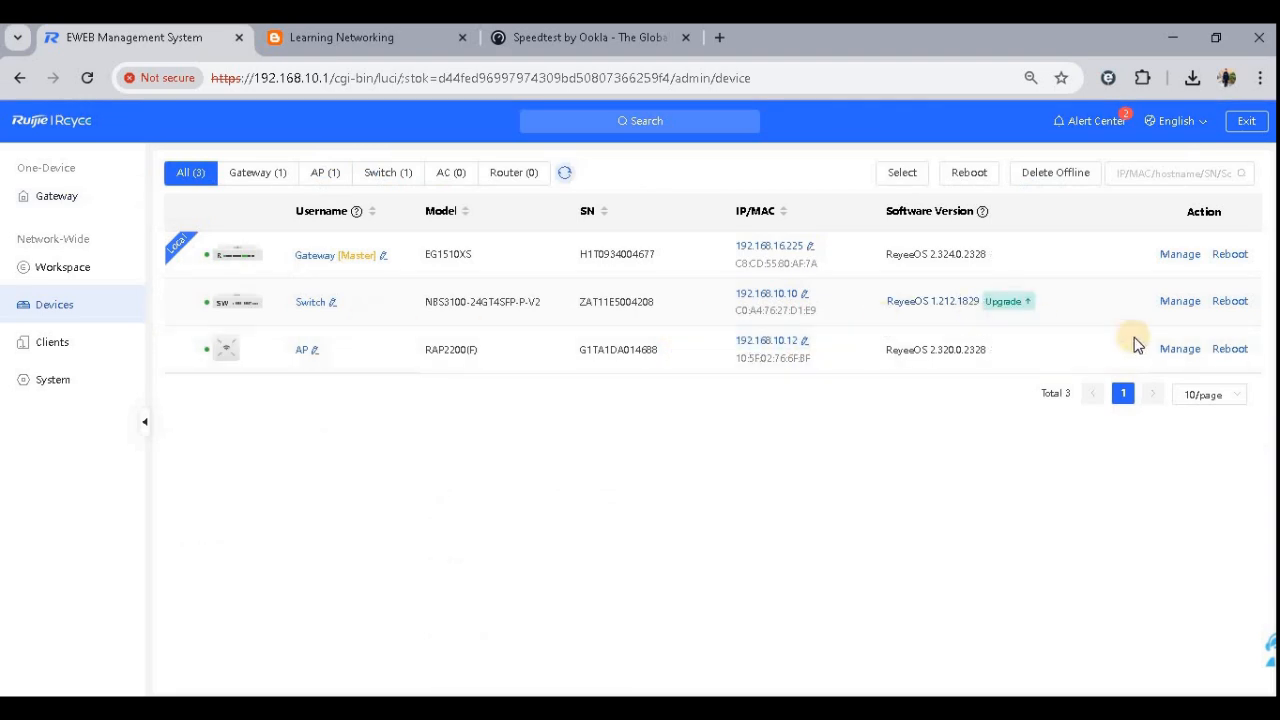
pyautogui.click(1180, 350)
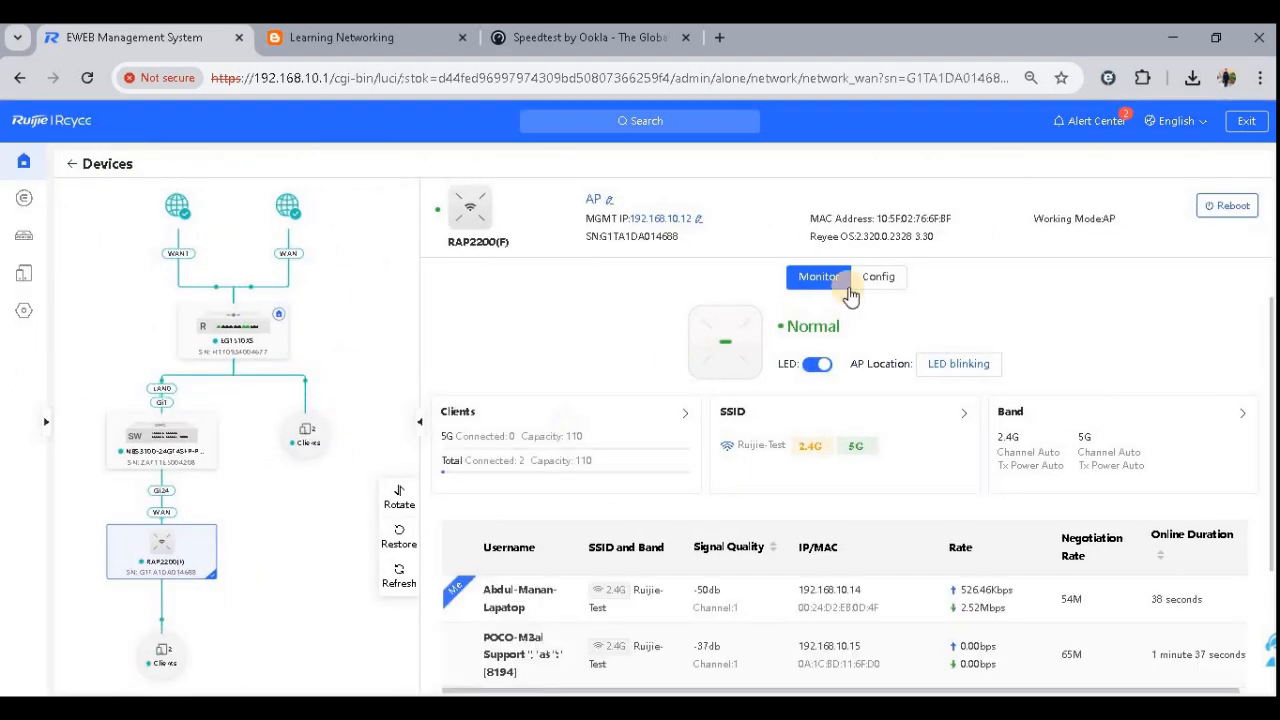
# - Open the AP's configuration and review its WLAN Wi-Fi list and Healthy Mode tabs
pyautogui.click(862, 284)
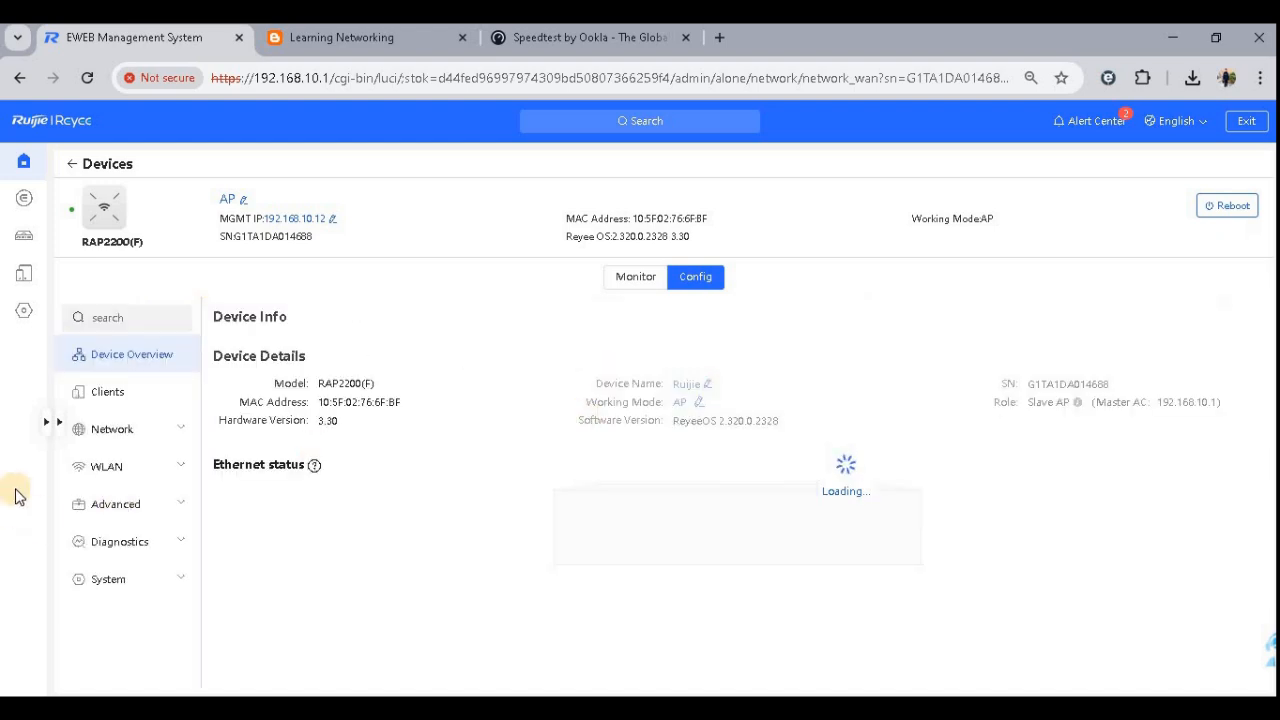
pyautogui.click(126, 469)
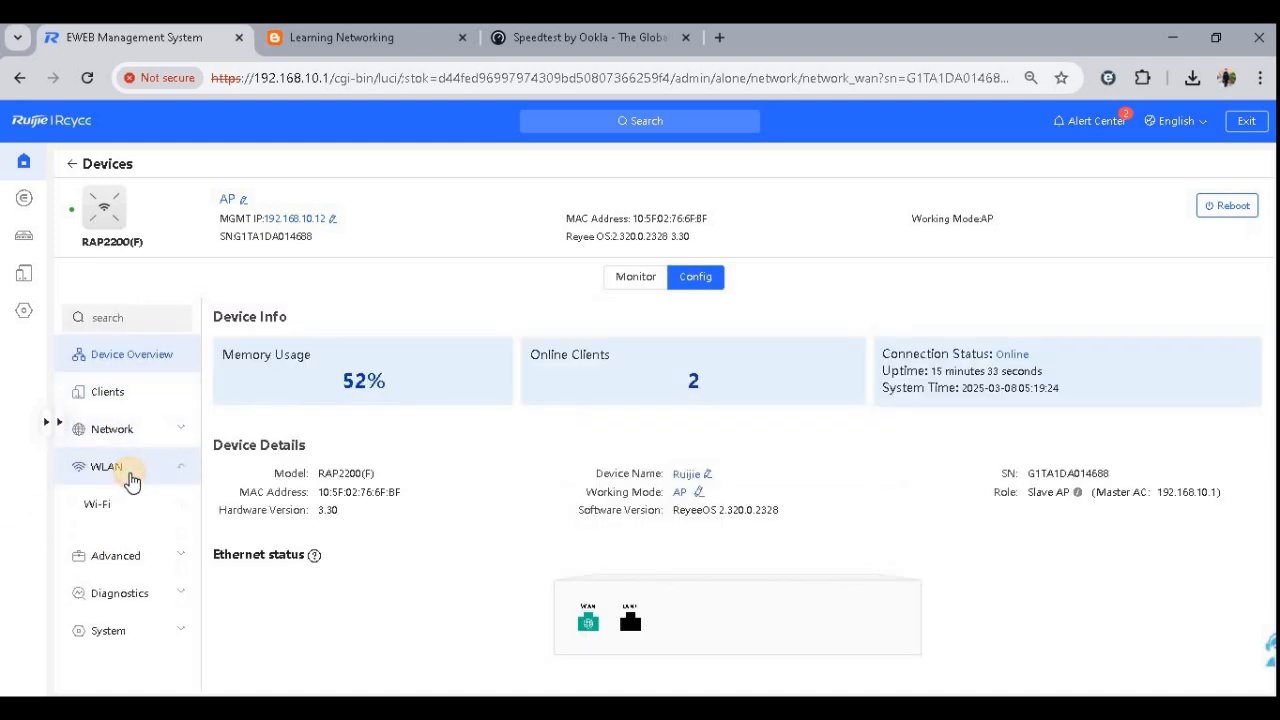
pyautogui.click(118, 512)
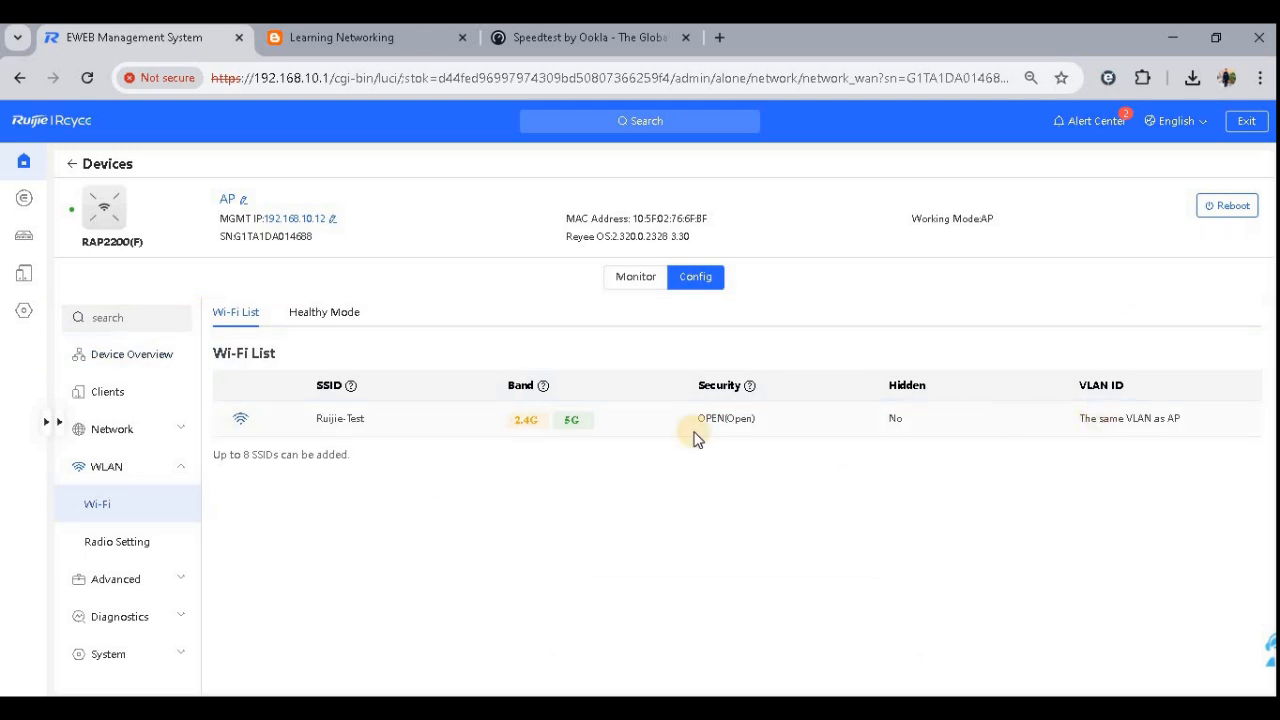
pyautogui.click(313, 315)
pyautogui.click(238, 318)
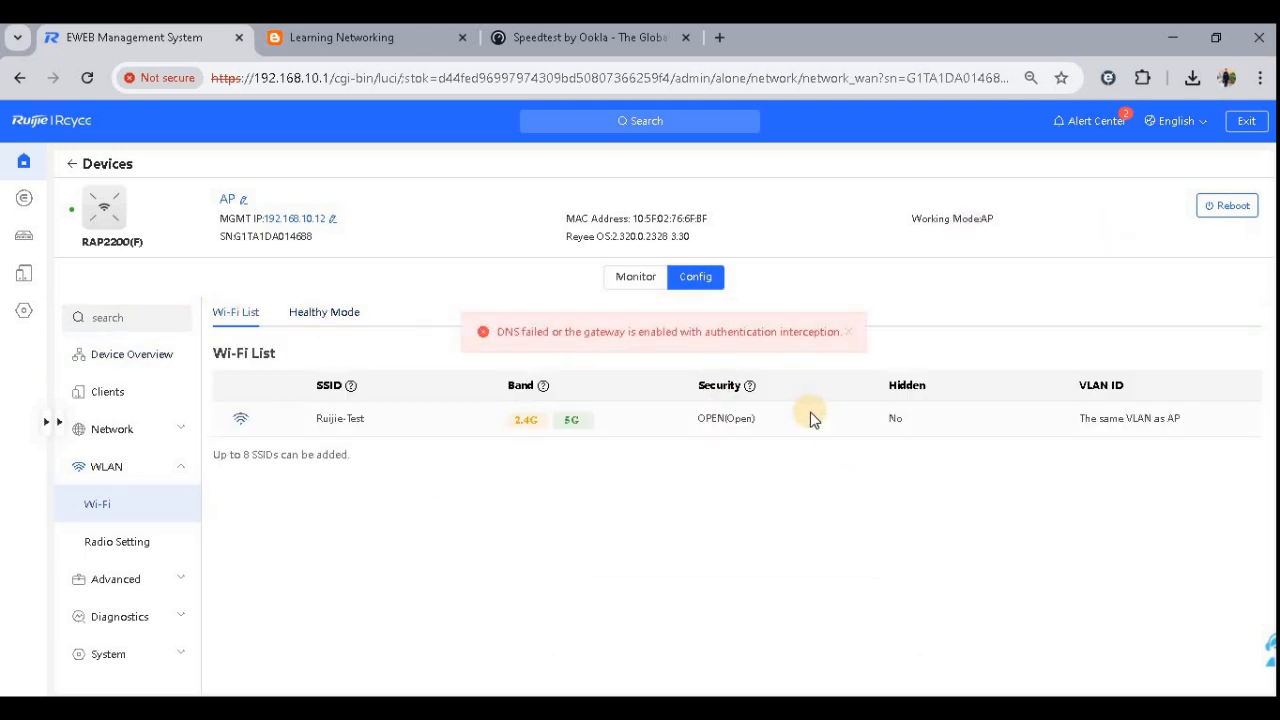
pyautogui.moveTo(809, 423); pyautogui.dragTo(617, 429)
# - Browse the AP's Network, Clients, Advanced and System sections and view the Working Mode options without saving
pyautogui.click(146, 446)
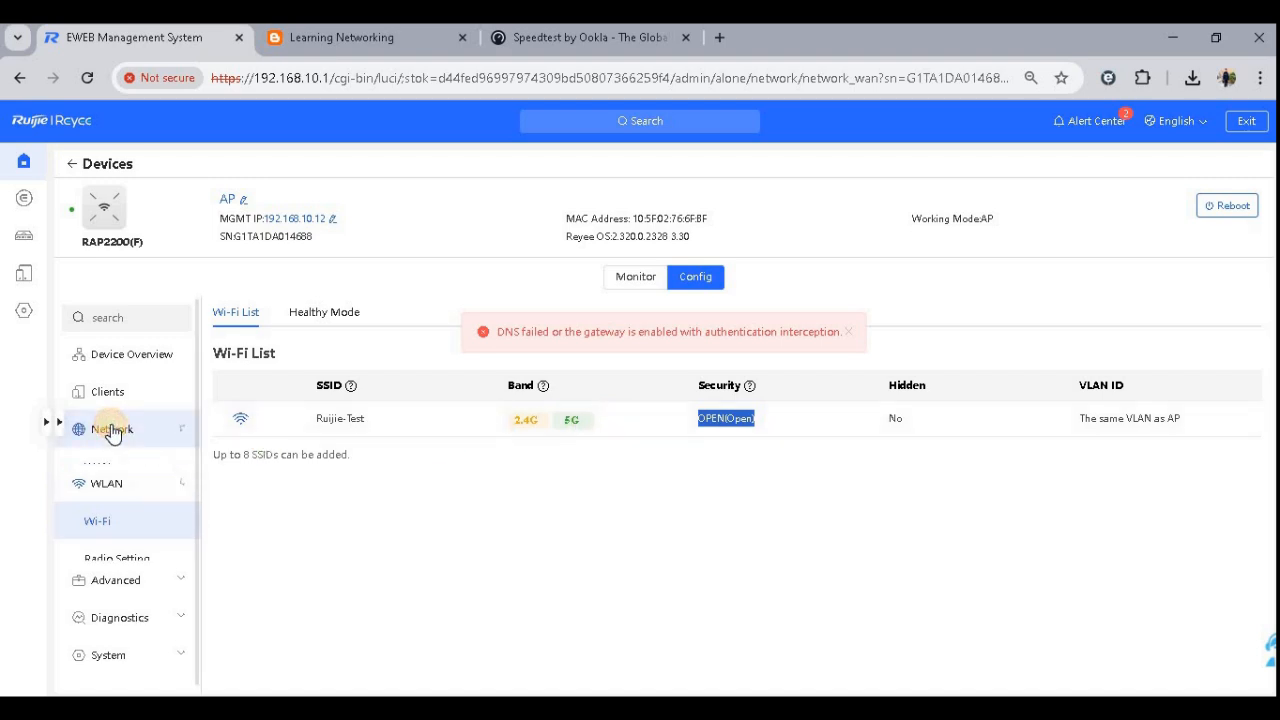
pyautogui.click(105, 469)
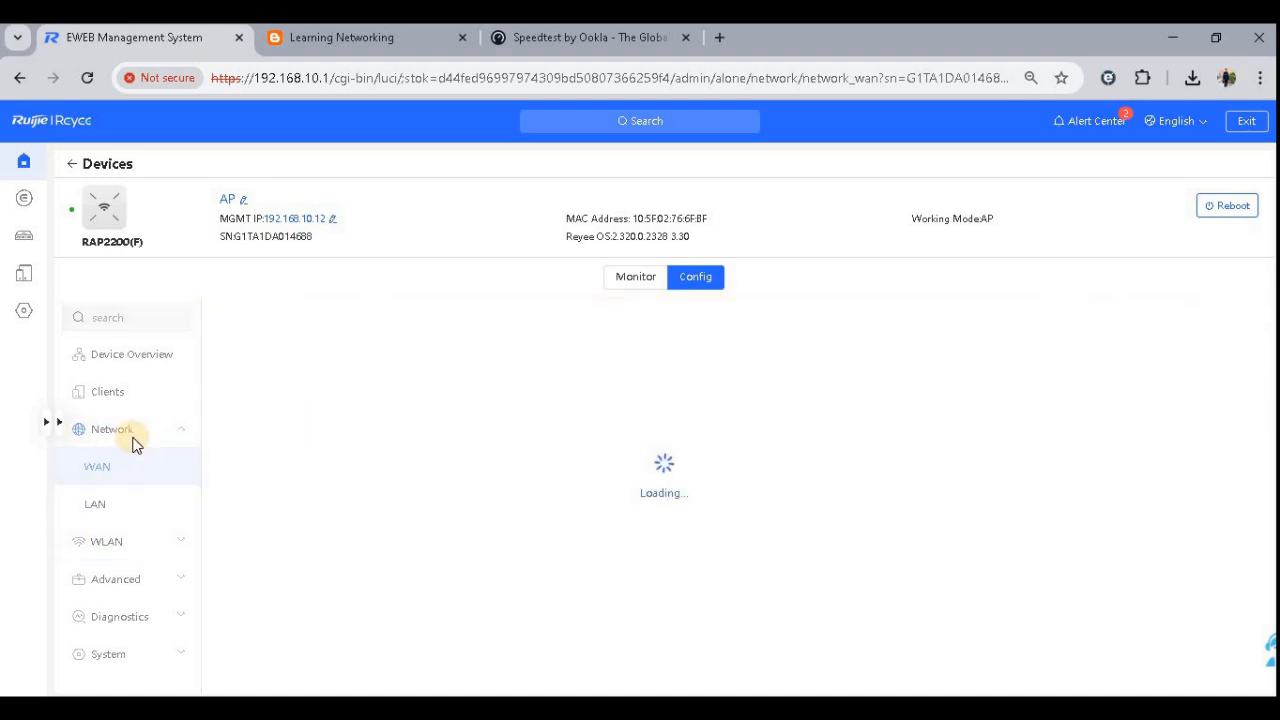
pyautogui.click(133, 396)
pyautogui.click(122, 504)
pyautogui.click(137, 606)
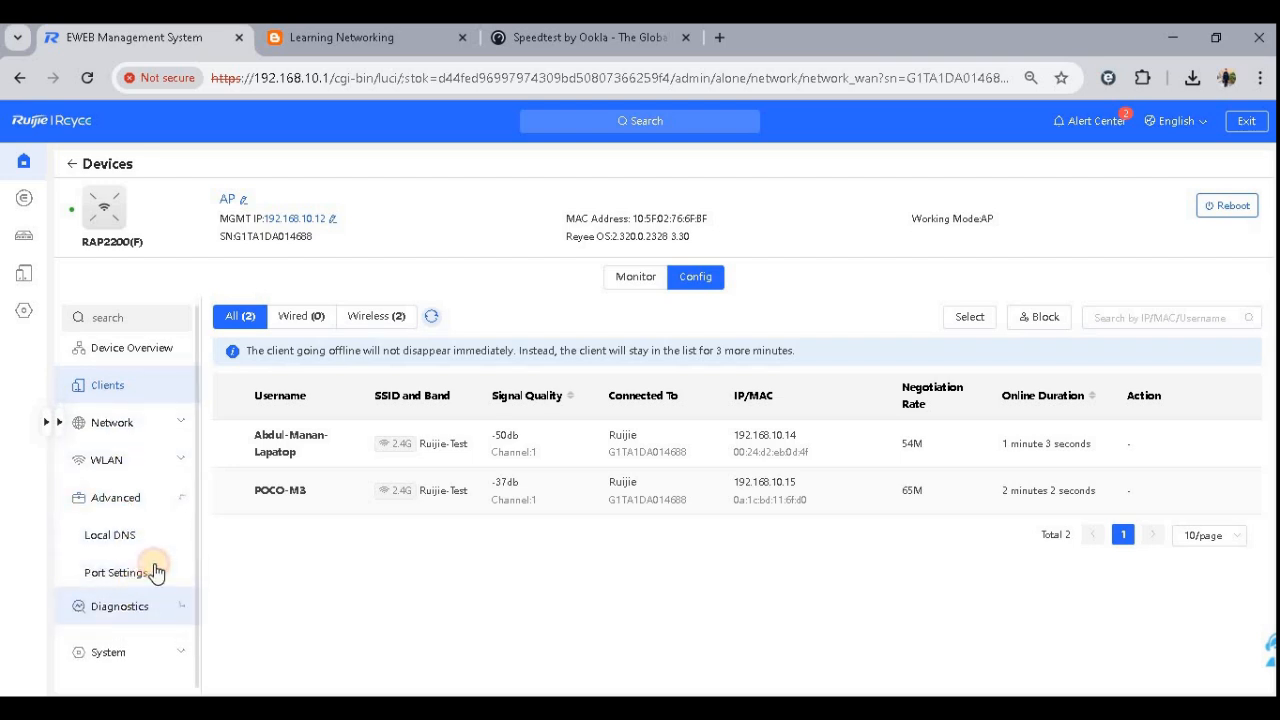
pyautogui.scroll(-1, 155, 574)
pyautogui.click(130, 647)
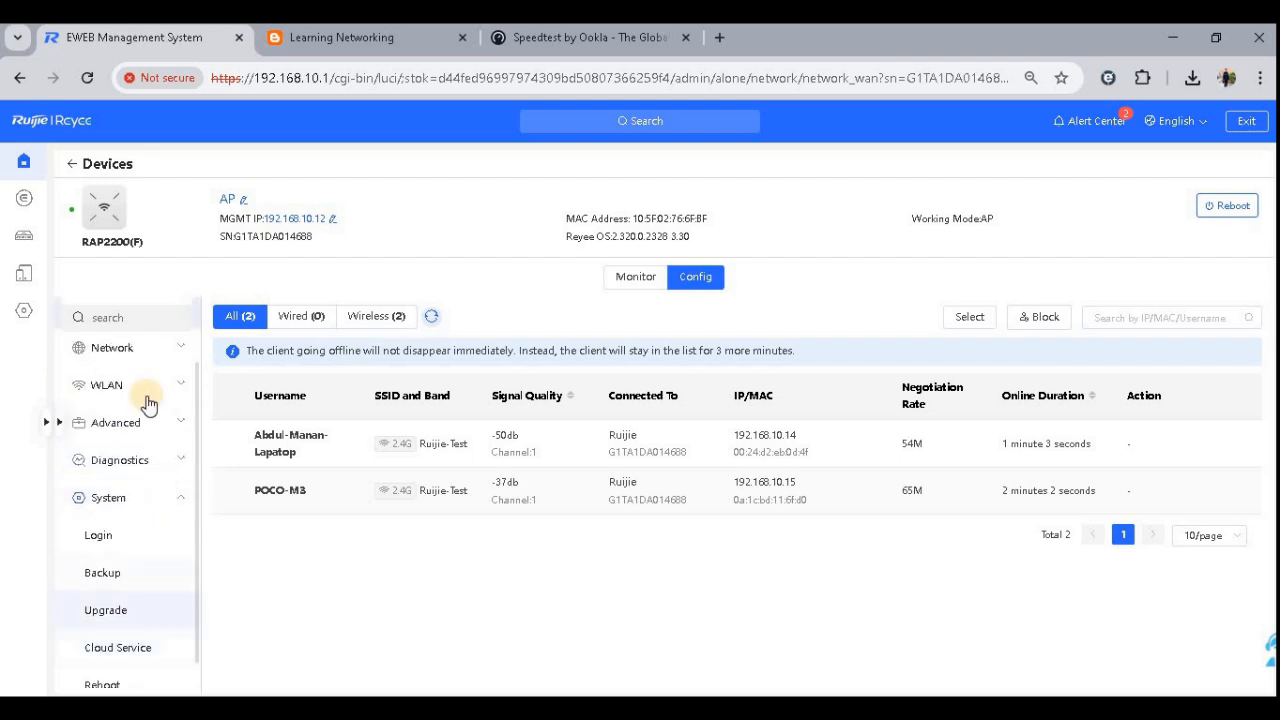
pyautogui.scroll(1, 145, 390)
pyautogui.click(137, 365)
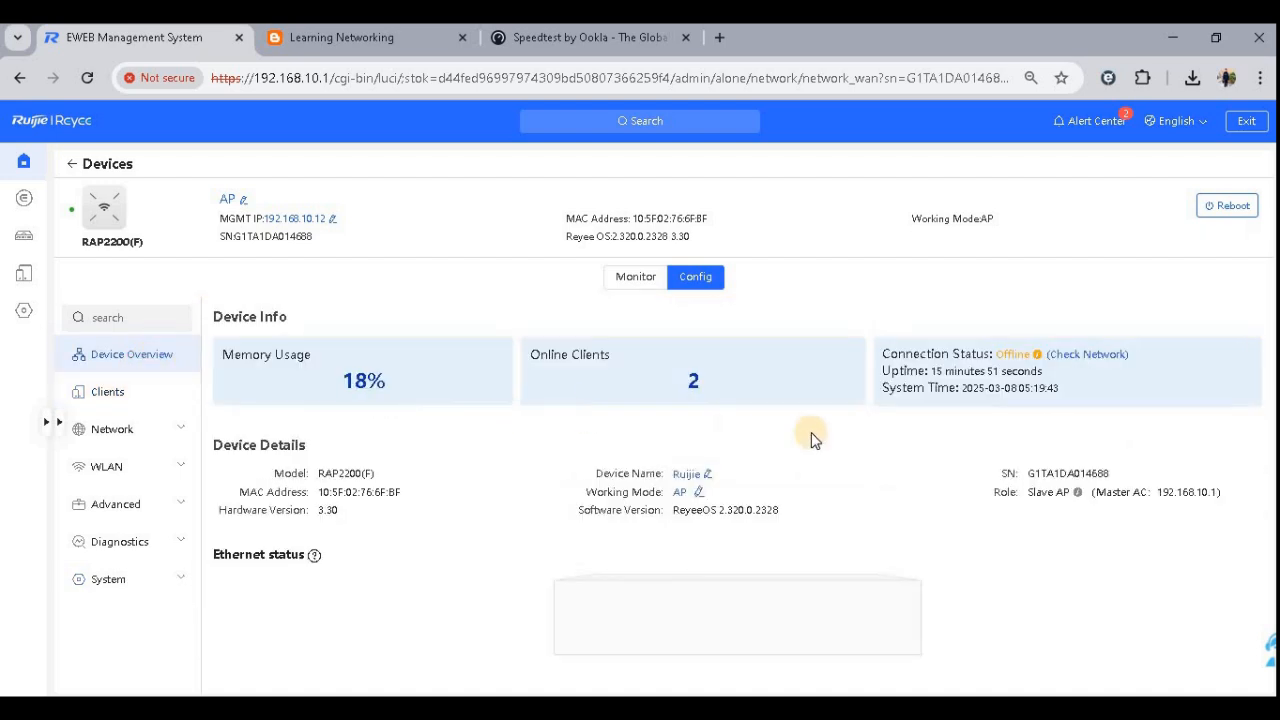
pyautogui.click(699, 492)
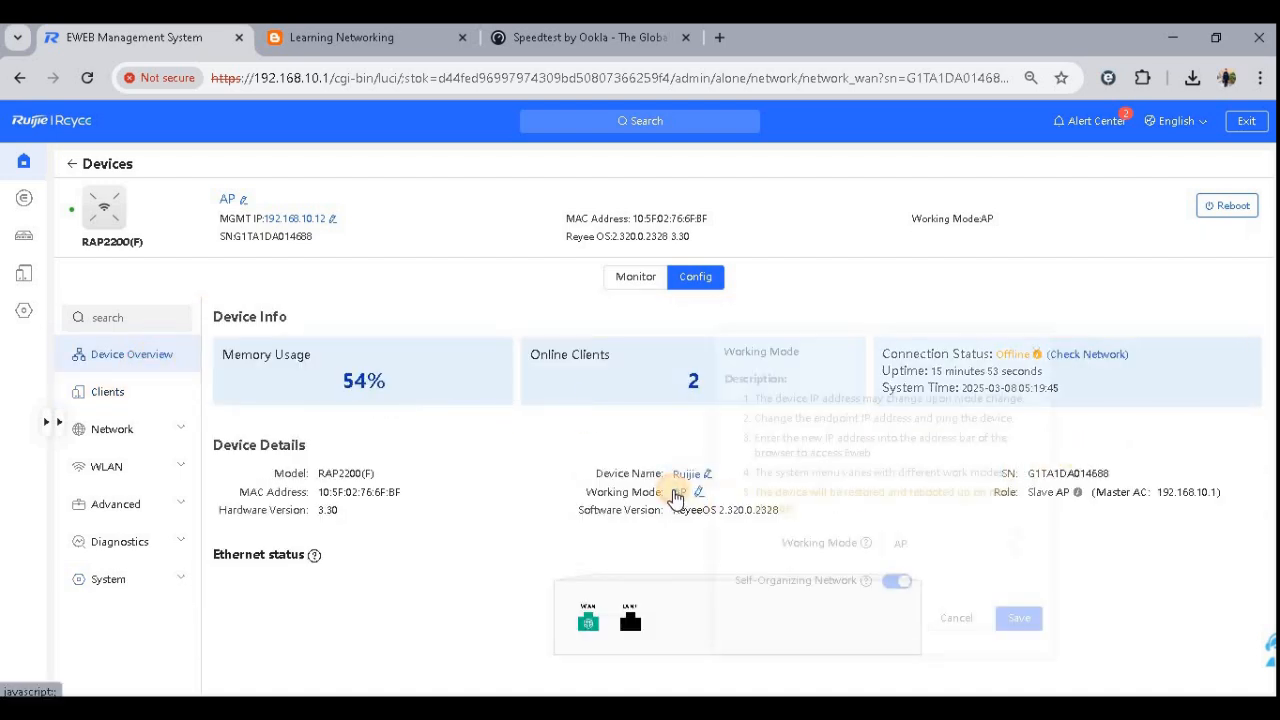
pyautogui.click(958, 619)
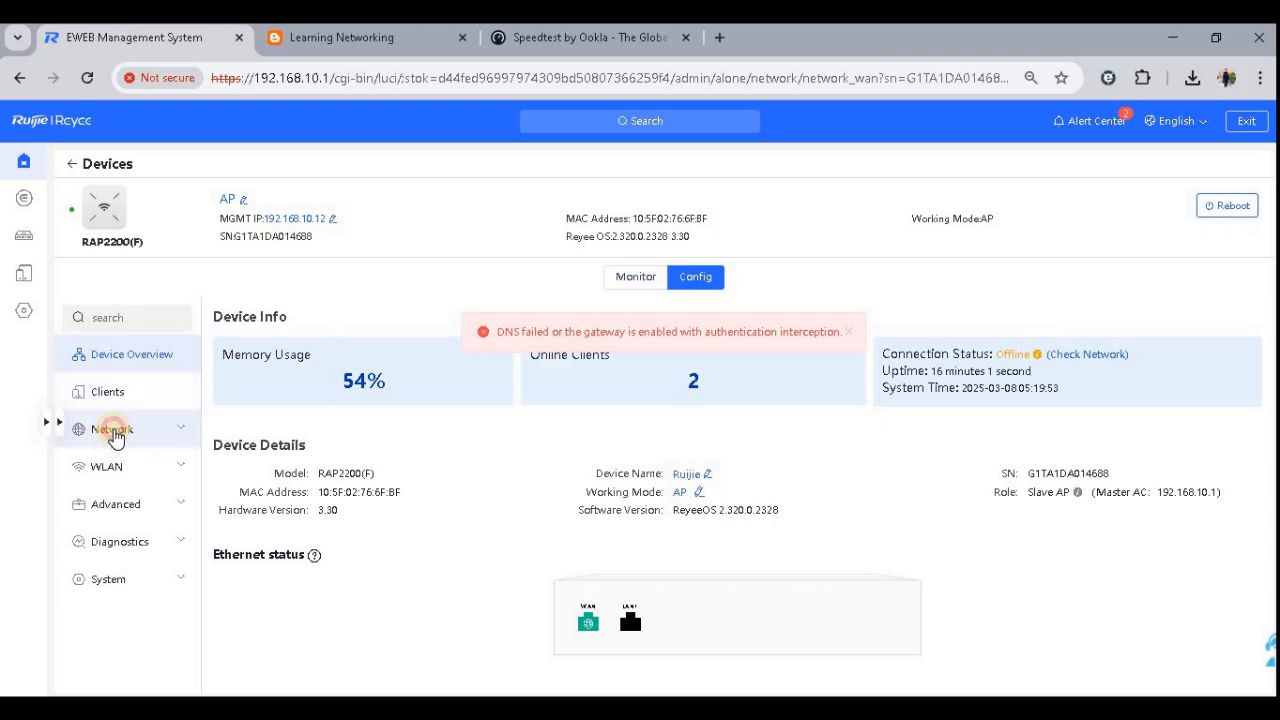
pyautogui.click(112, 429)
pyautogui.click(97, 466)
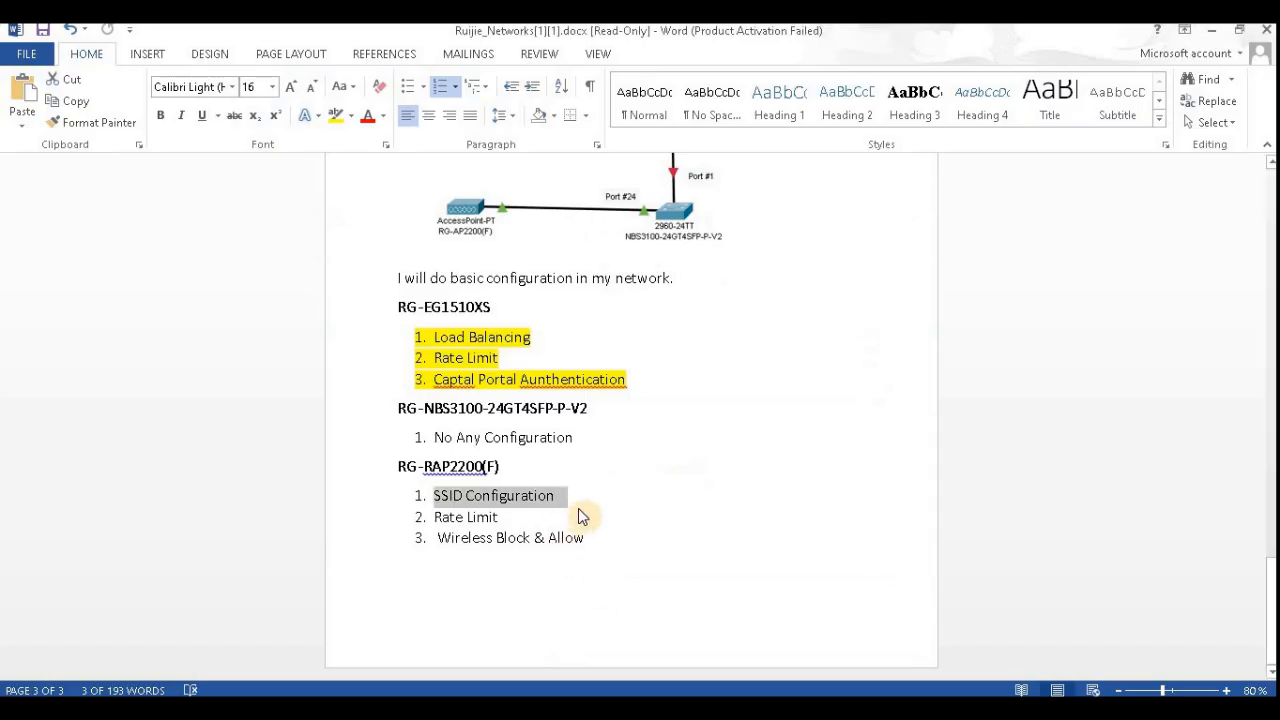
# - In the Word document, highlight the SSID Configuration and Rate Limit items under RG-RAP2200(F) in yellow
pyautogui.moveTo(498, 518); pyautogui.dragTo(436, 495)
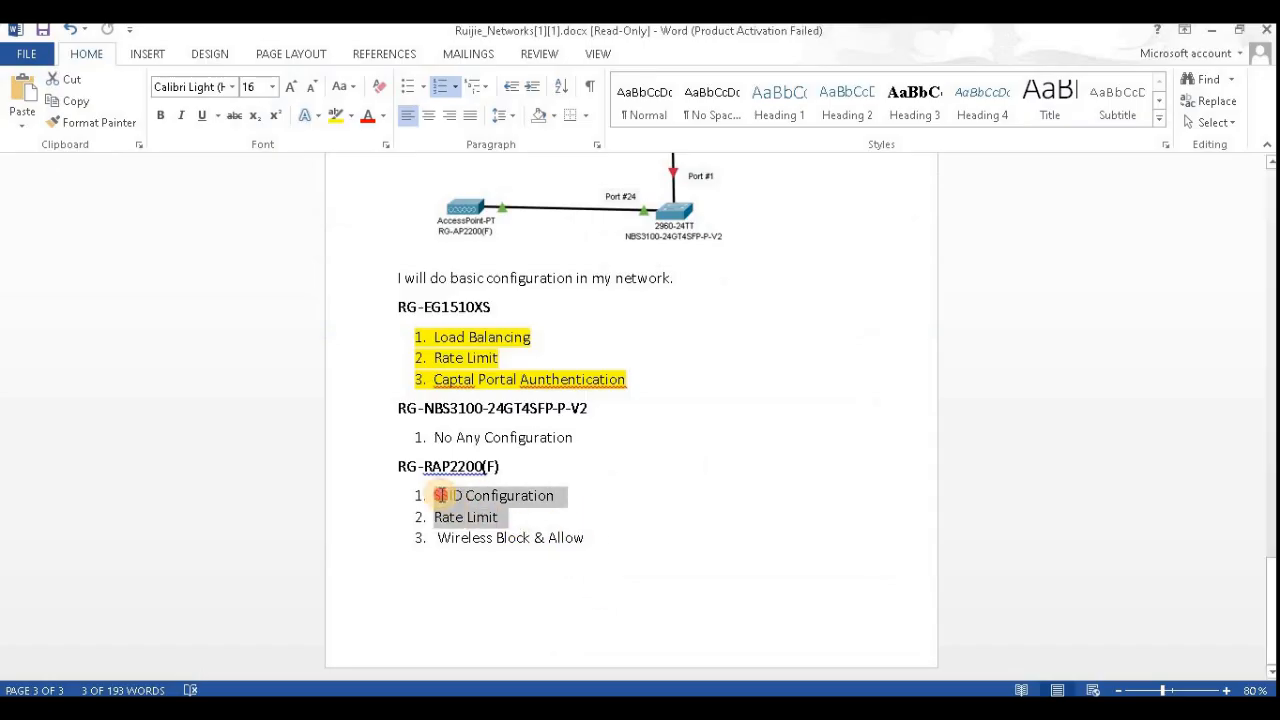
pyautogui.click(337, 115)
pyautogui.press('Left')
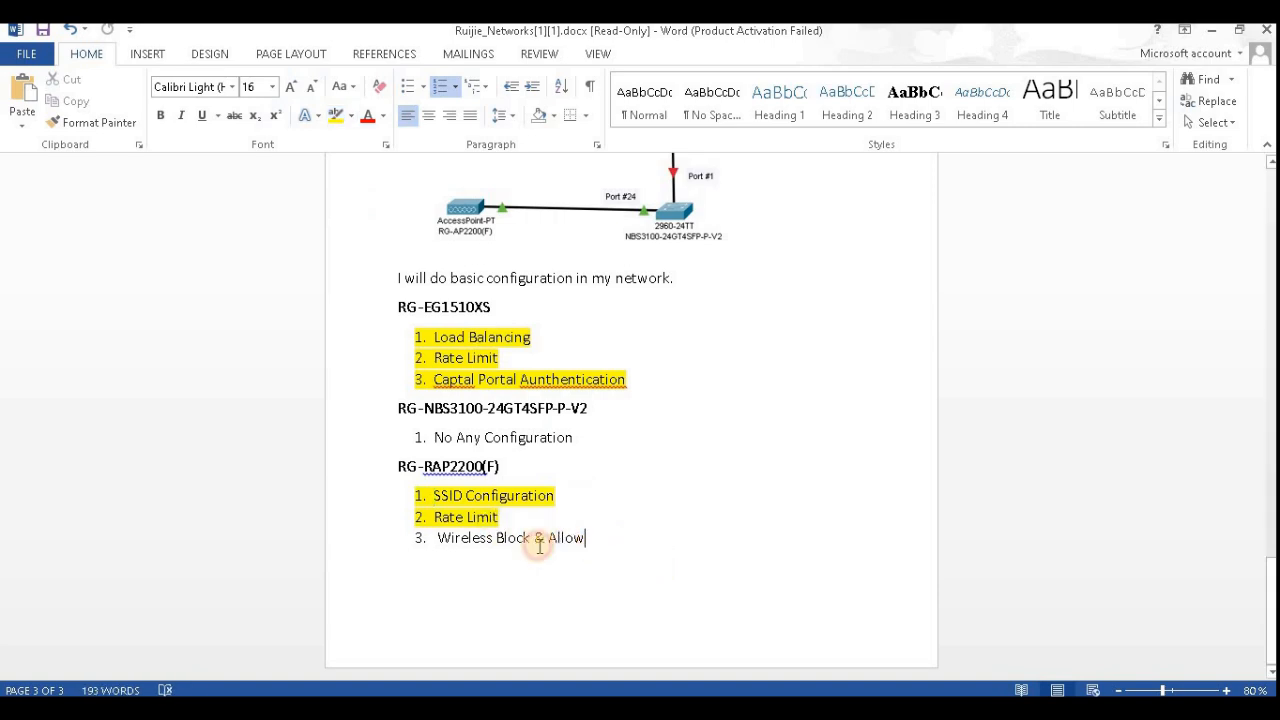
pyautogui.moveTo(586, 540); pyautogui.dragTo(457, 548)
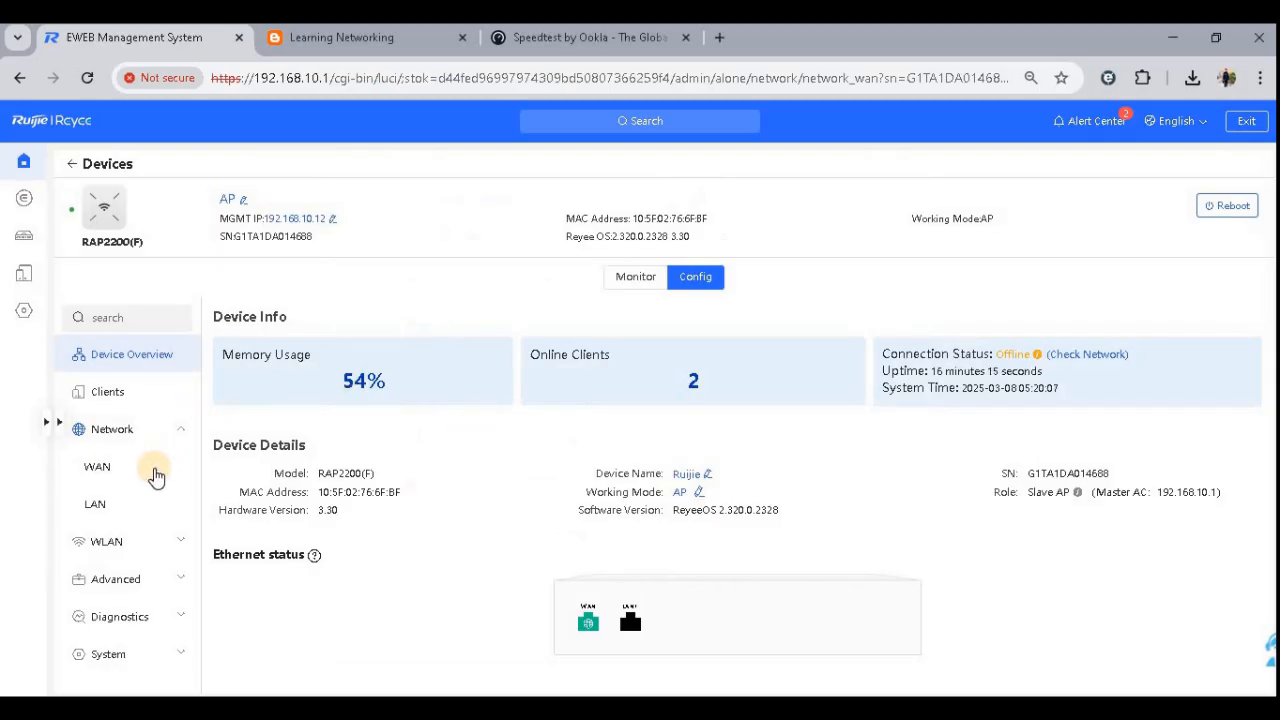
# - Review the AP's Wi-Fi, Radio Setting, Local DNS and Port Settings pages
pyautogui.click(137, 536)
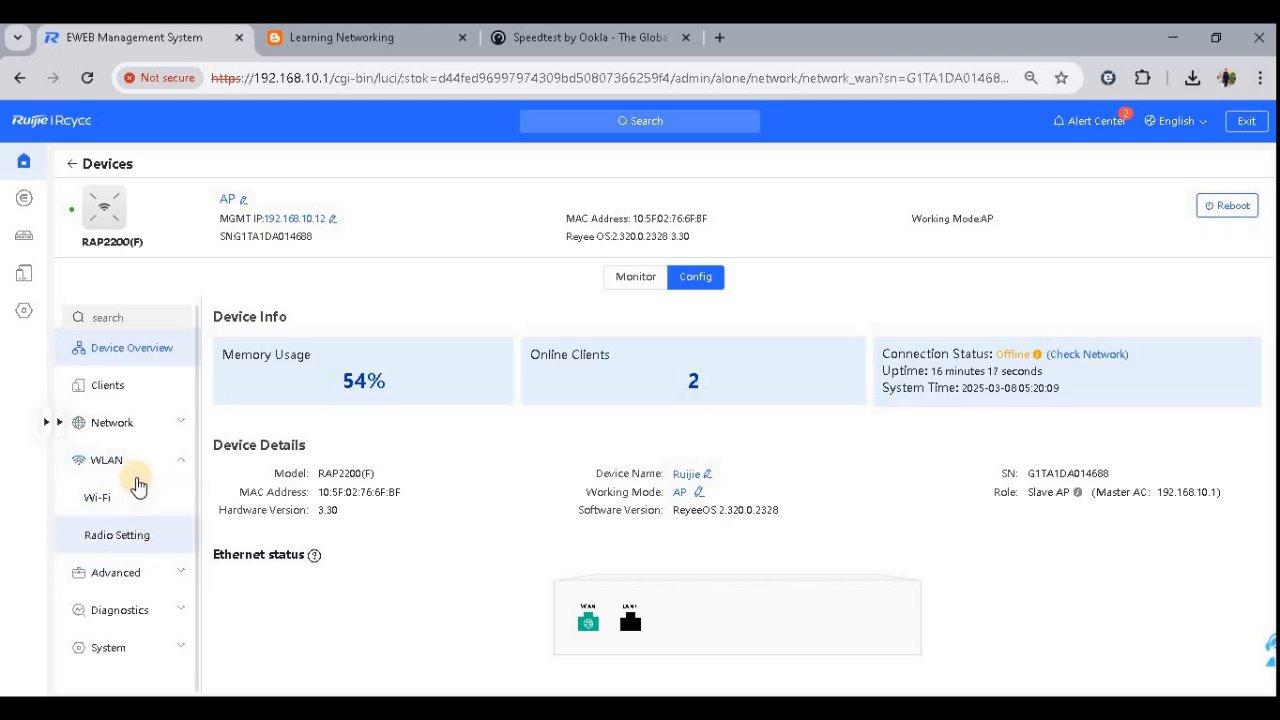
pyautogui.click(131, 498)
pyautogui.click(140, 535)
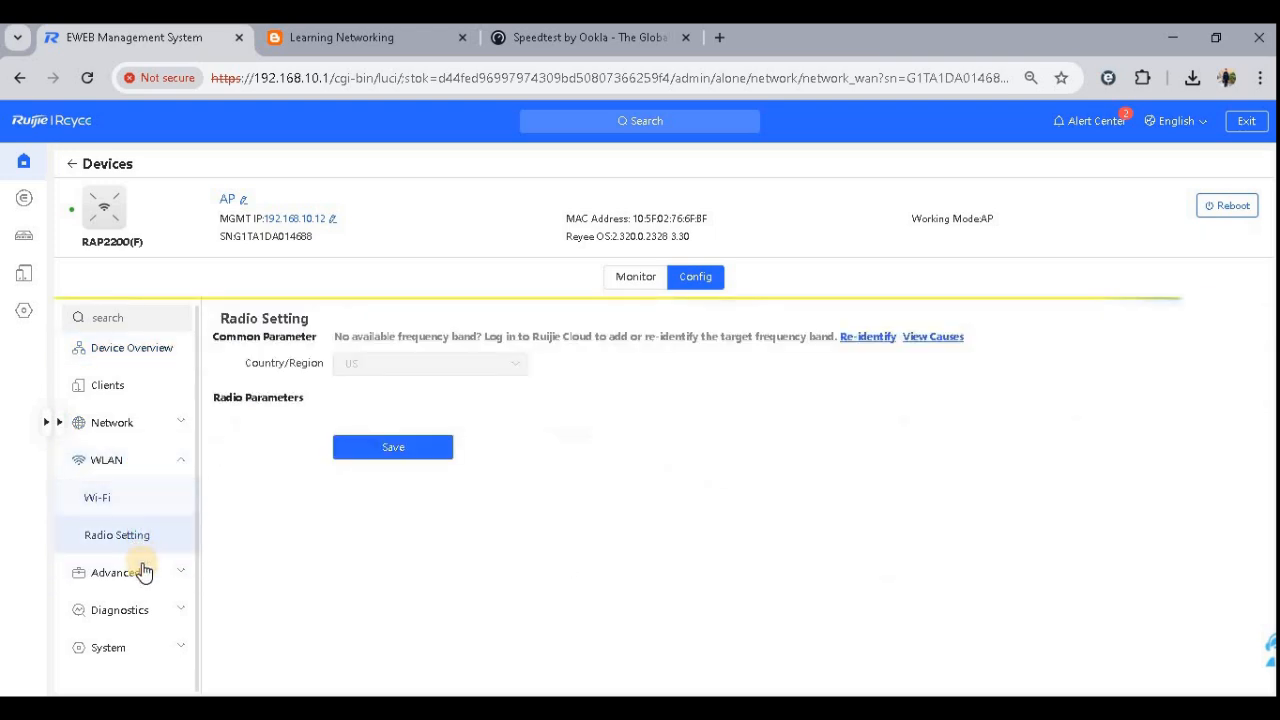
pyautogui.click(140, 572)
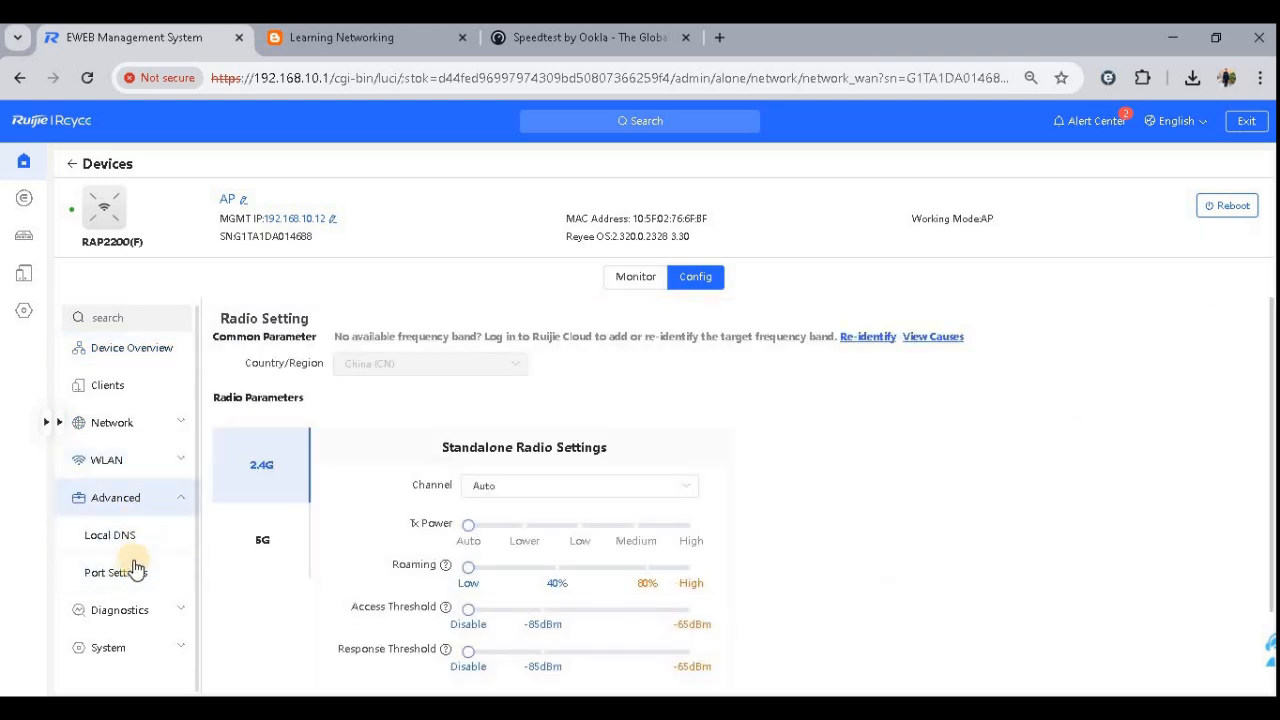
pyautogui.click(131, 572)
pyautogui.click(134, 542)
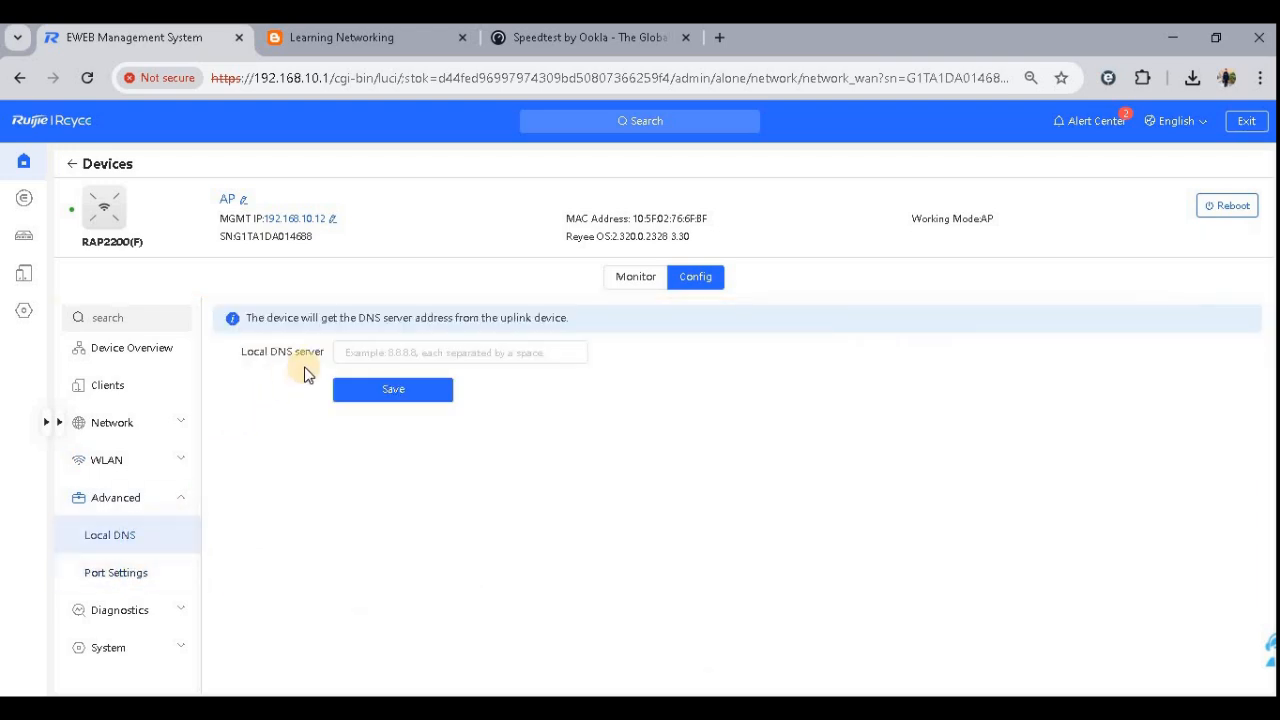
pyautogui.click(136, 624)
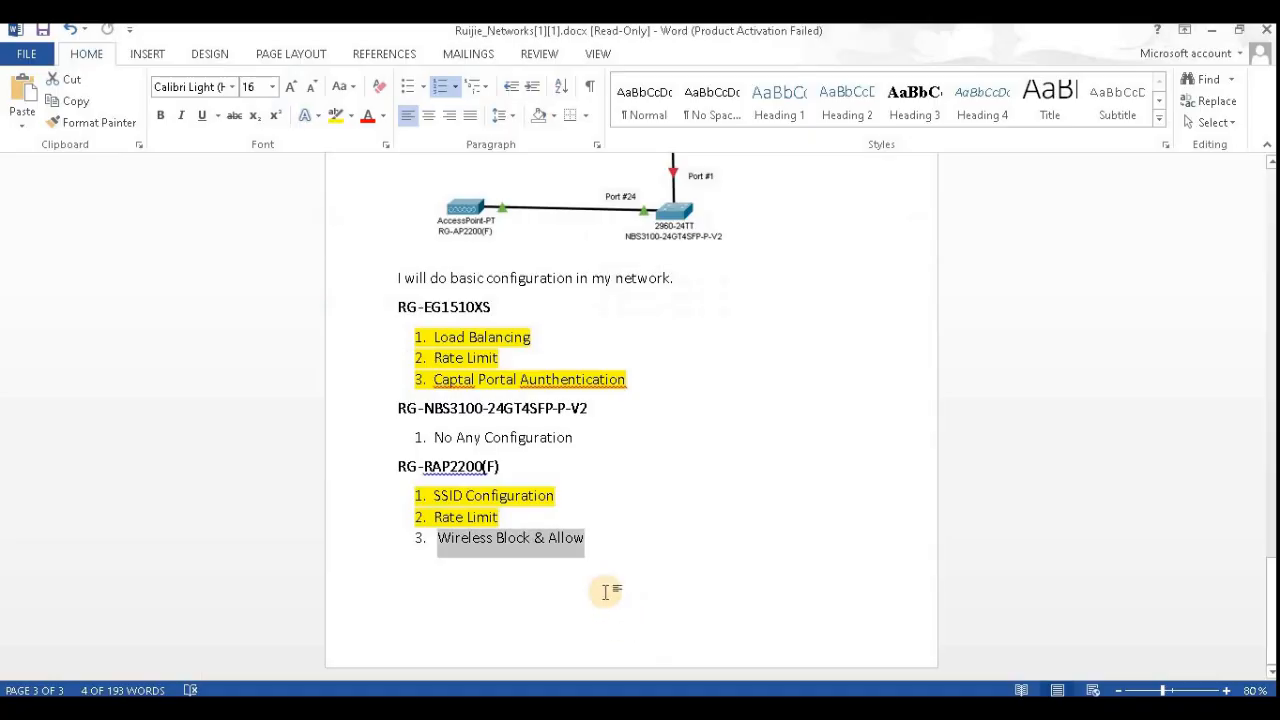
# - Delete the Wireless Block & Allow item from the RG-RAP2200(F) list in the Word document
pyautogui.press('BackSpace')
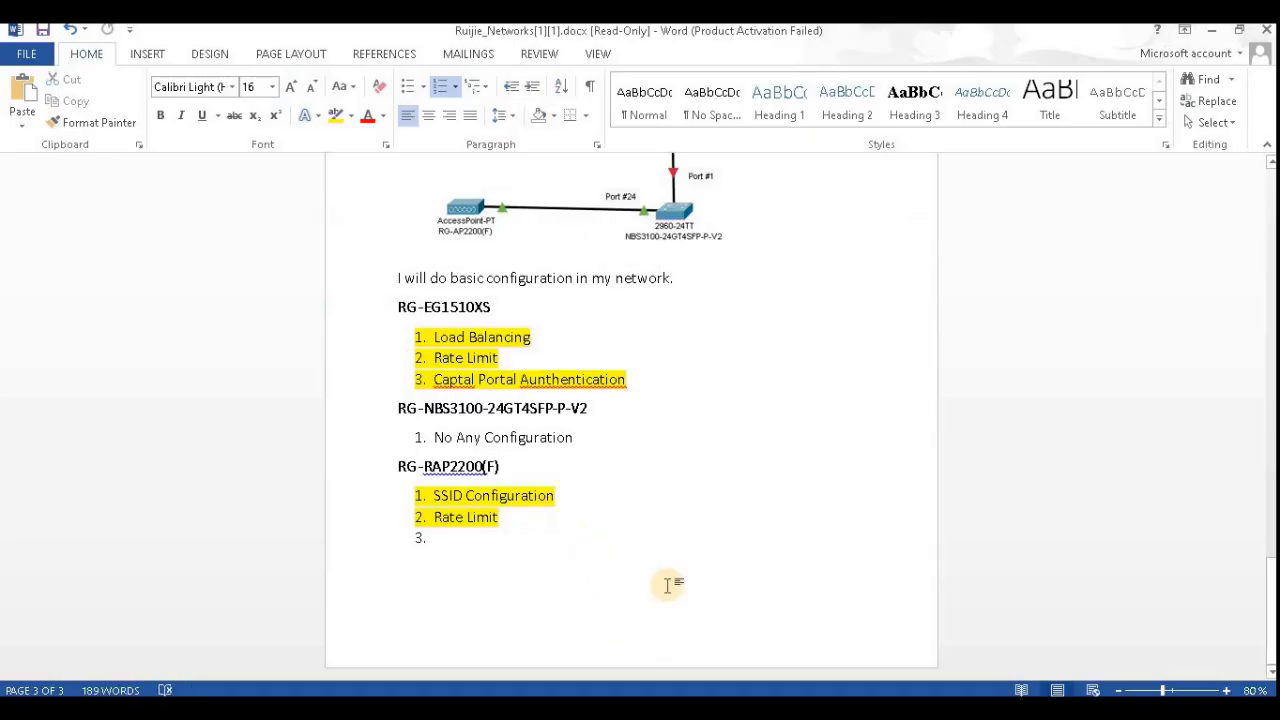
pyautogui.scroll(1, 594, 470)
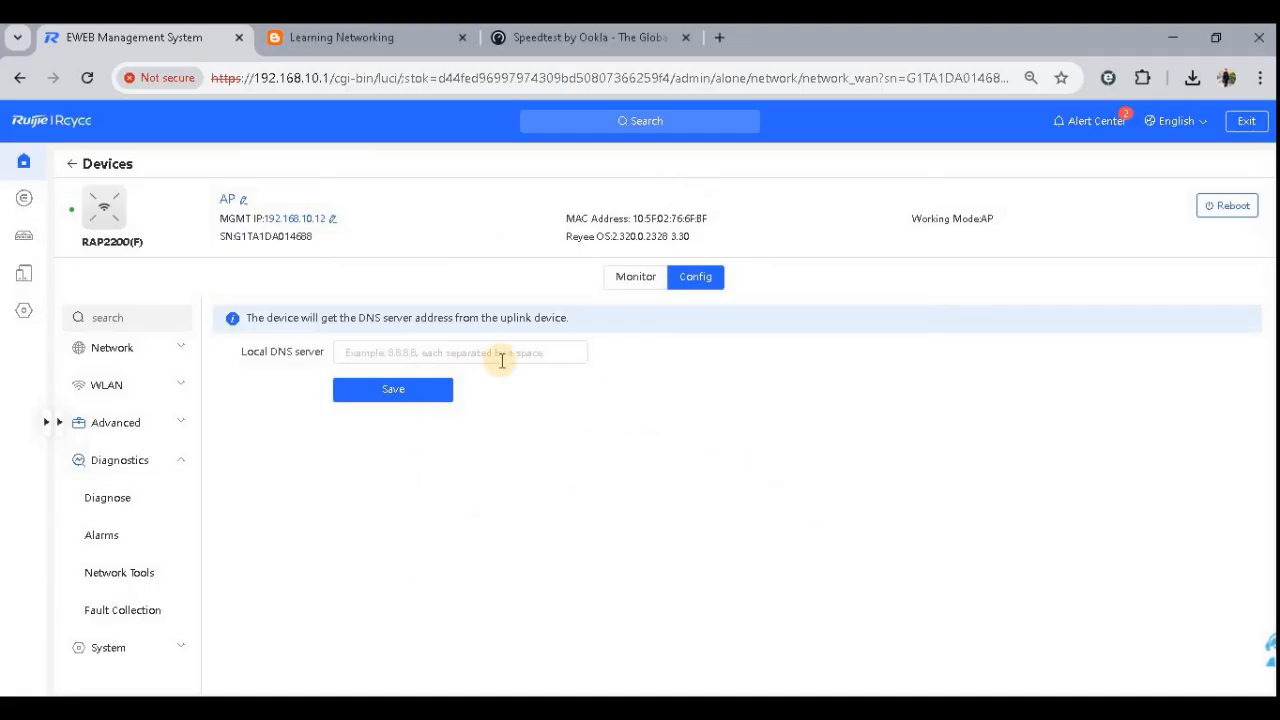
# - Leave the AP's device page and return to the network Workspace topology
pyautogui.click(115, 362)
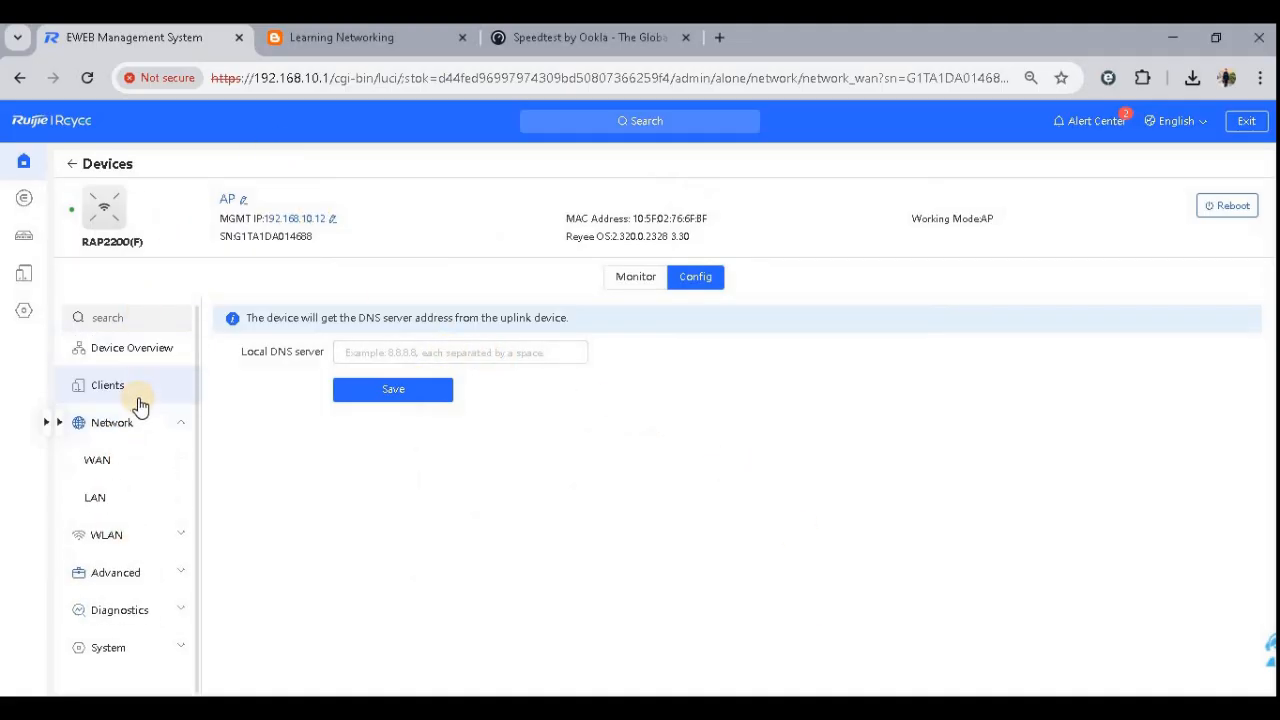
pyautogui.click(128, 352)
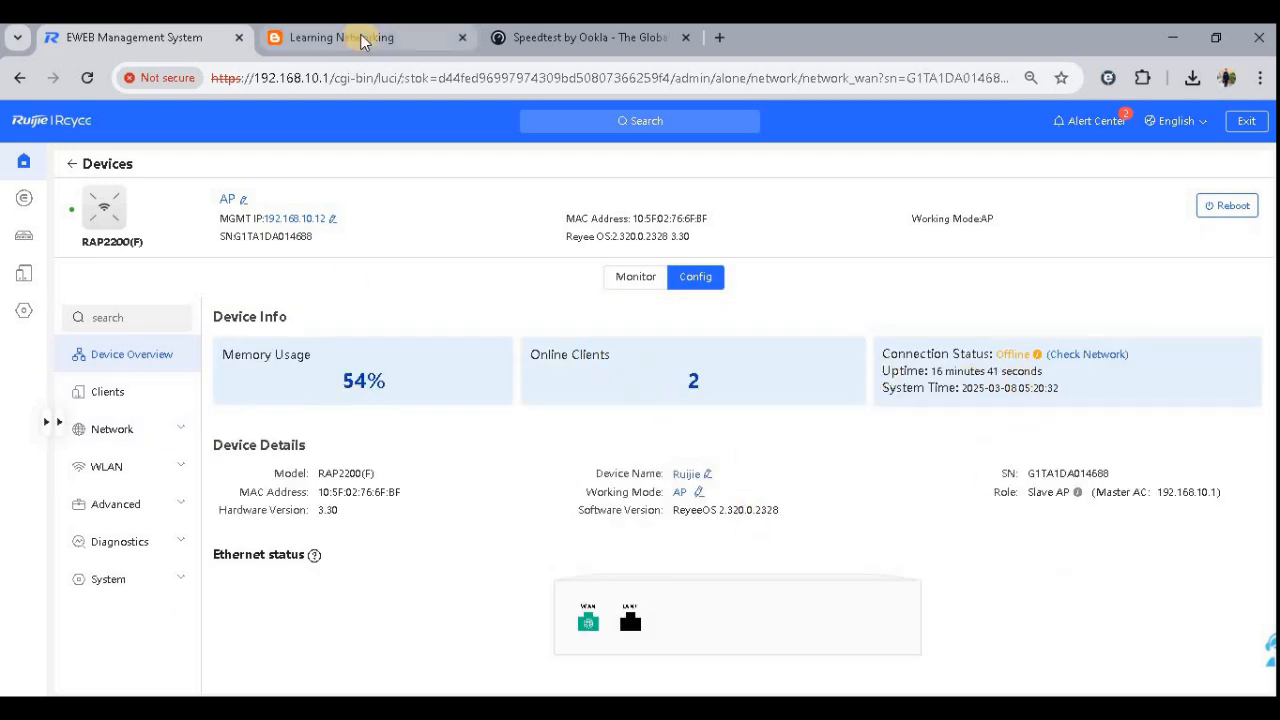
pyautogui.click(28, 204)
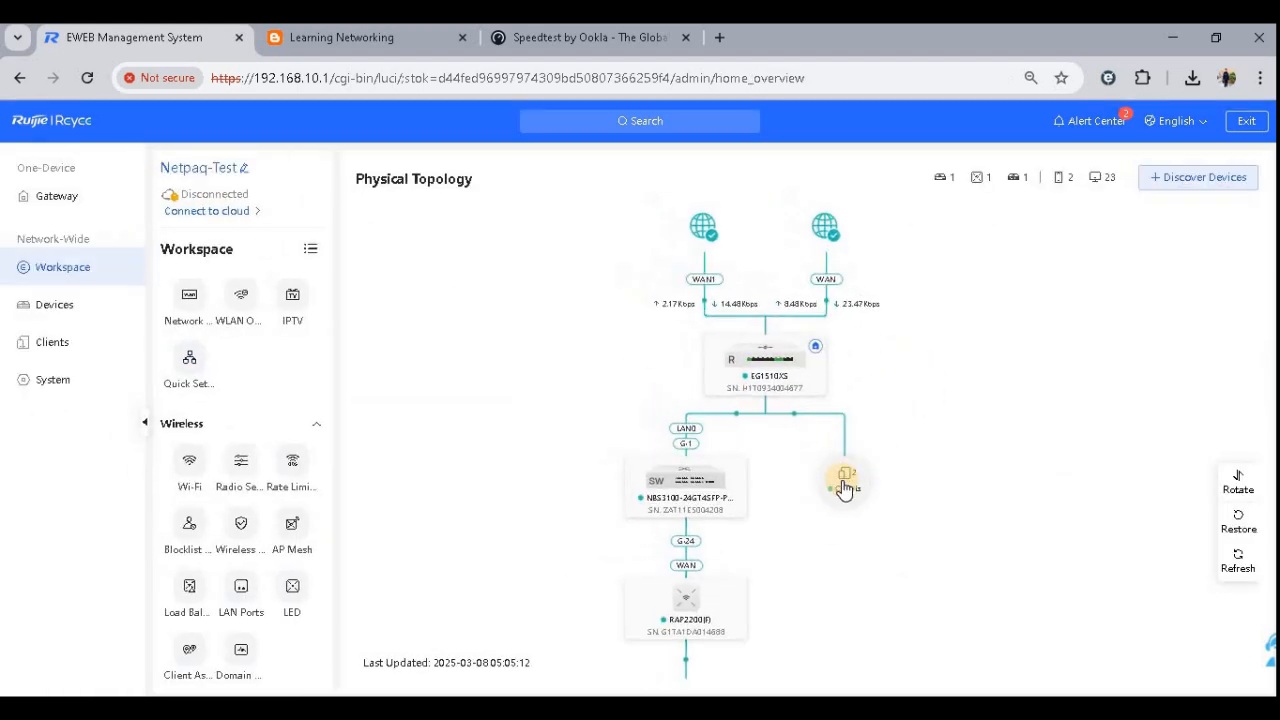
pyautogui.click(843, 484)
pyautogui.moveTo(686, 358); pyautogui.dragTo(526, 381)
pyautogui.click(917, 213)
pyautogui.click(1064, 700)
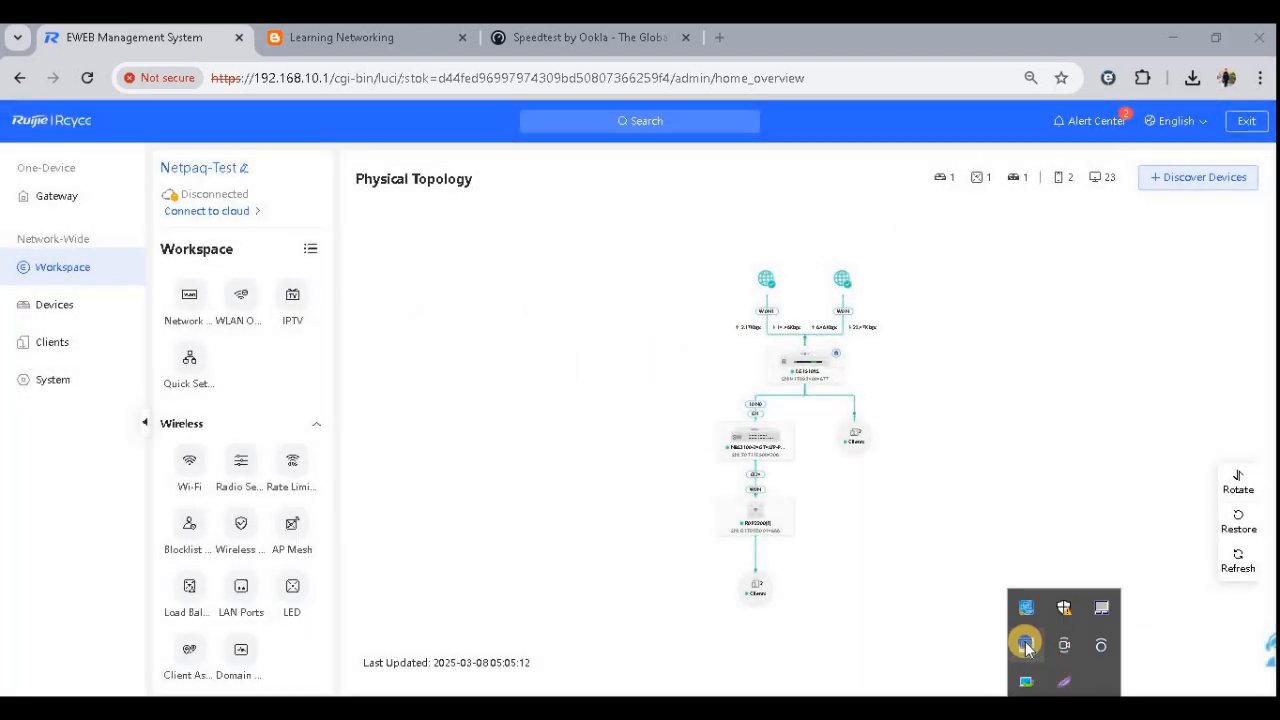
pyautogui.rightClick(1025, 645)
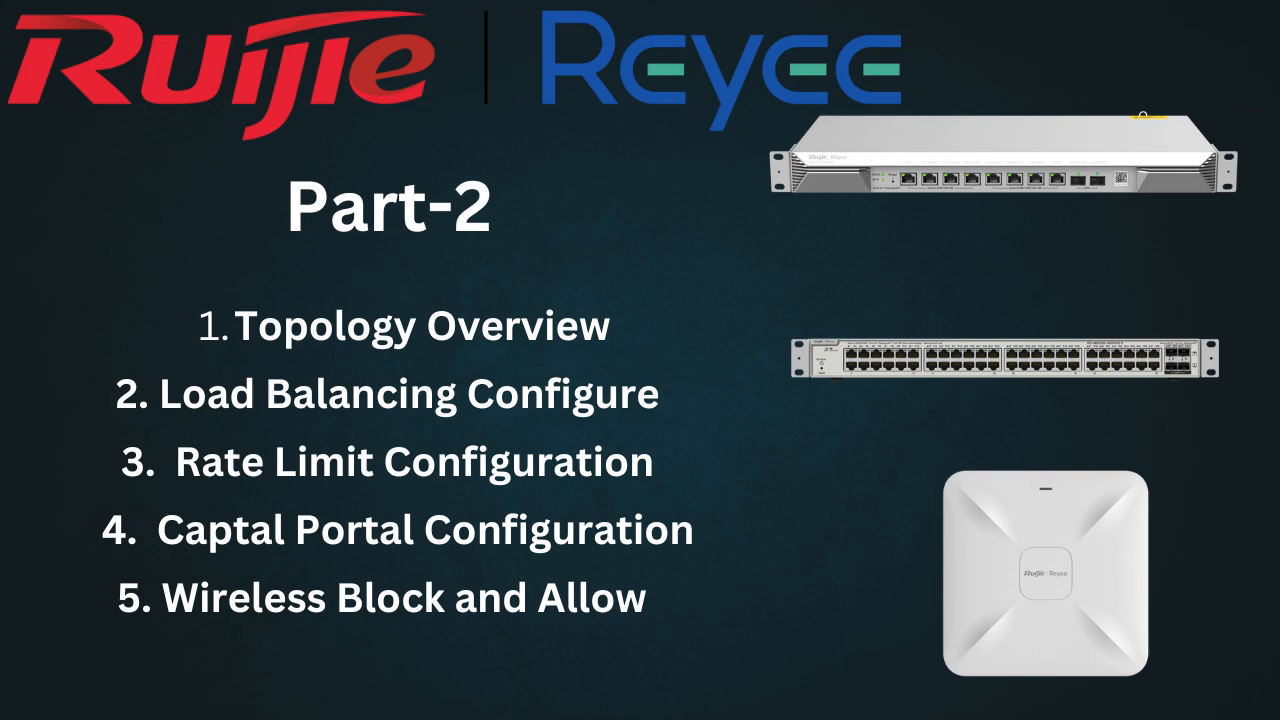